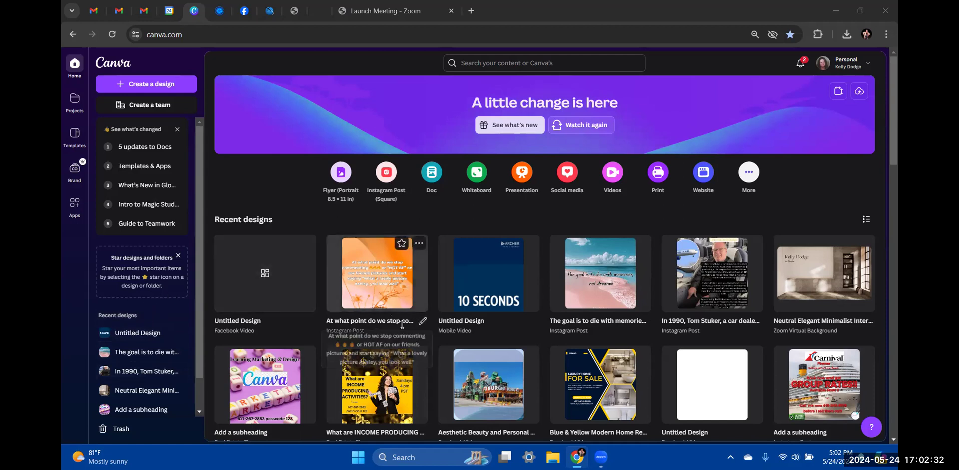
Start a new design from the Social media formats on the Canva home page
scroll(402, 324, "down", 5)
scroll(402, 325, "down", 10)
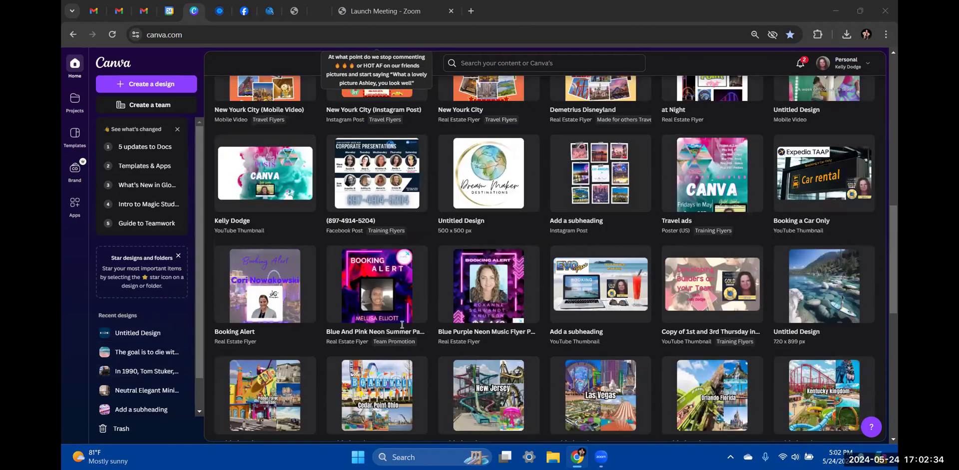
scroll(402, 325, "up", 15)
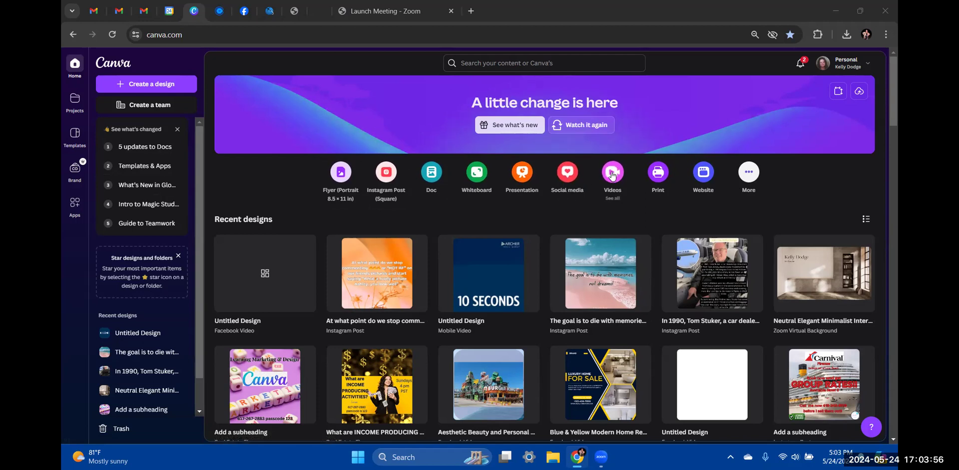
left_click(565, 174)
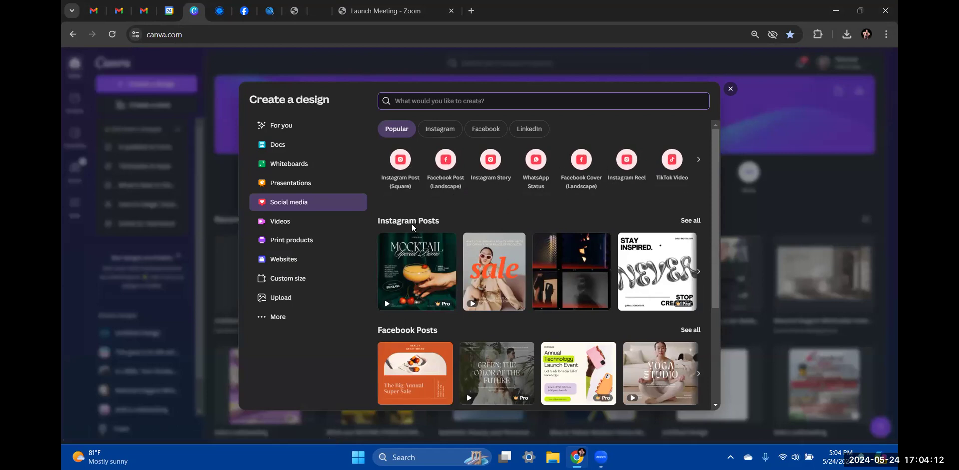
scroll(412, 226, "down", 3)
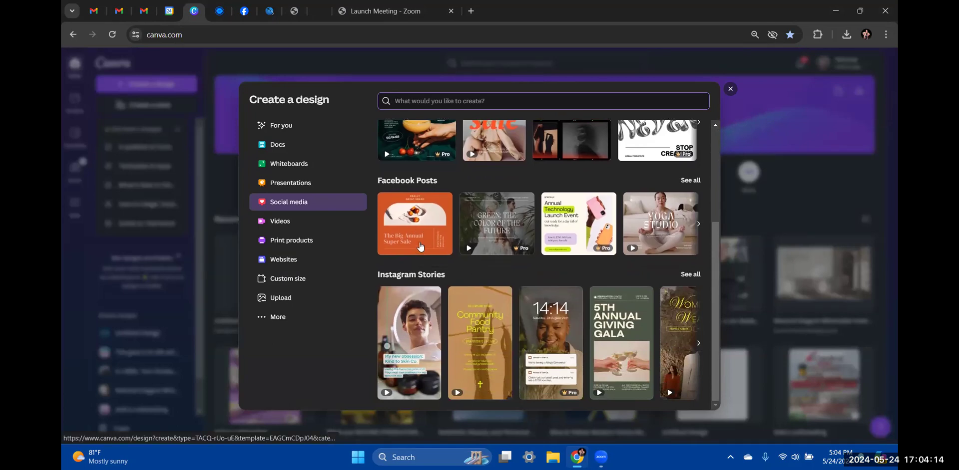
scroll(421, 296, "up", 3)
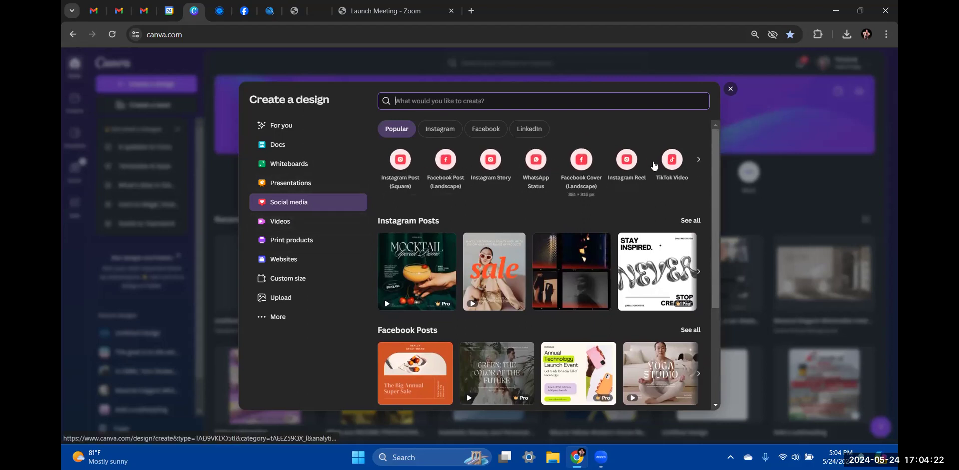
Browse the size options and filter the list to Facebook formats and templates
left_click(698, 159)
left_click(698, 159)
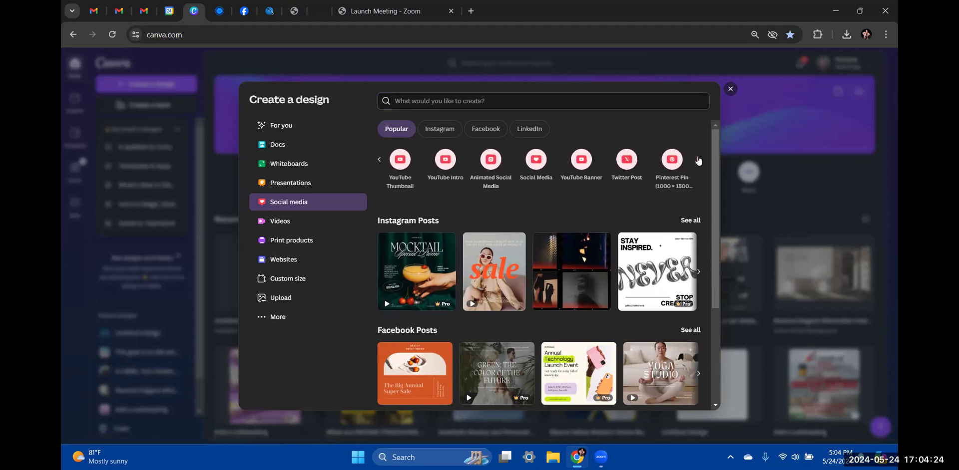
left_click(489, 131)
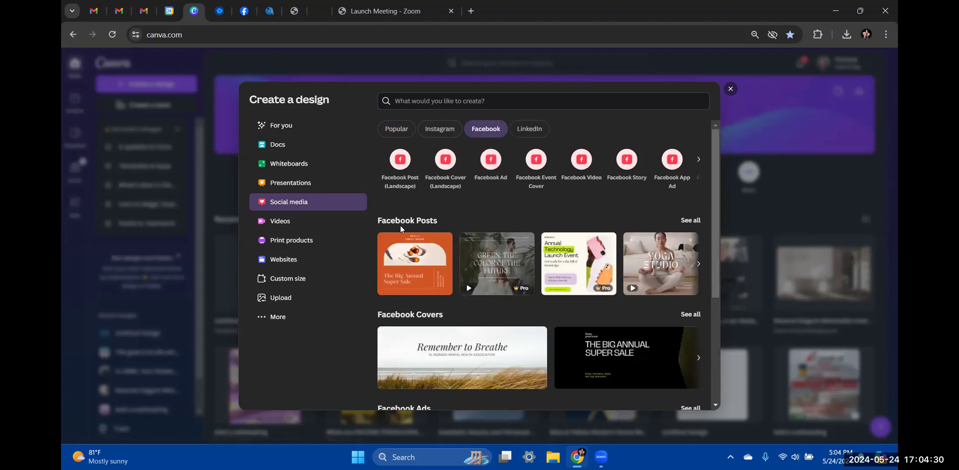
scroll(425, 251, "down", 3)
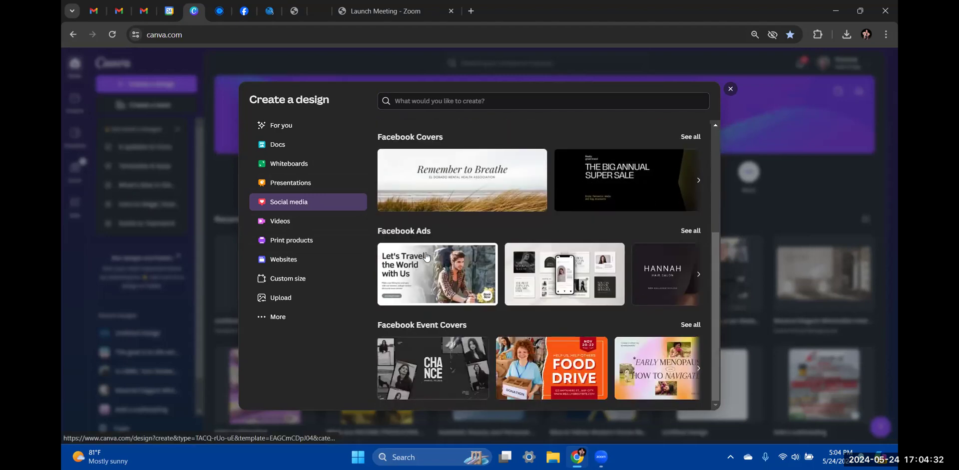
scroll(425, 256, "up", 3)
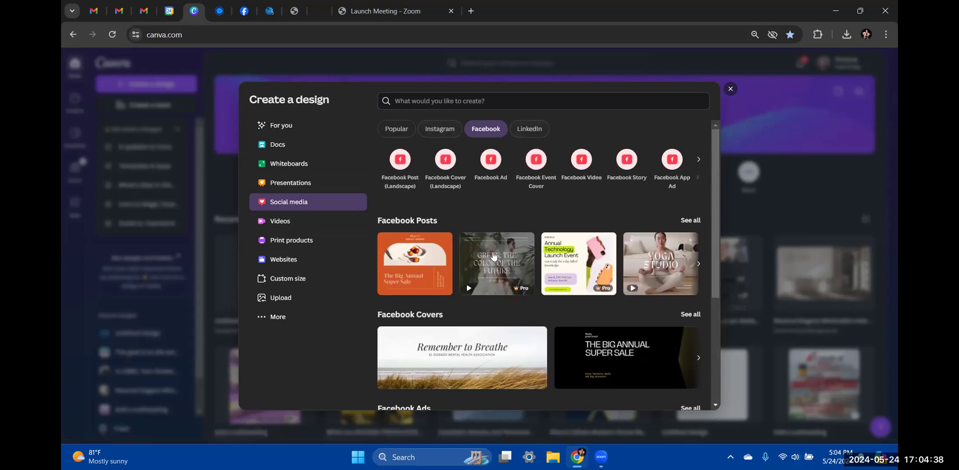
Switch to Video formats, then create a new blank Facebook Video design
left_click(283, 223)
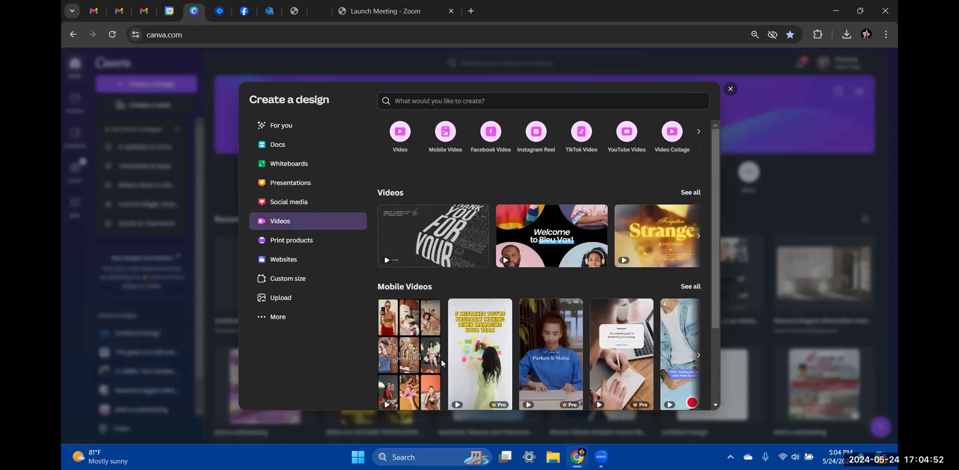
scroll(441, 359, "down", 2)
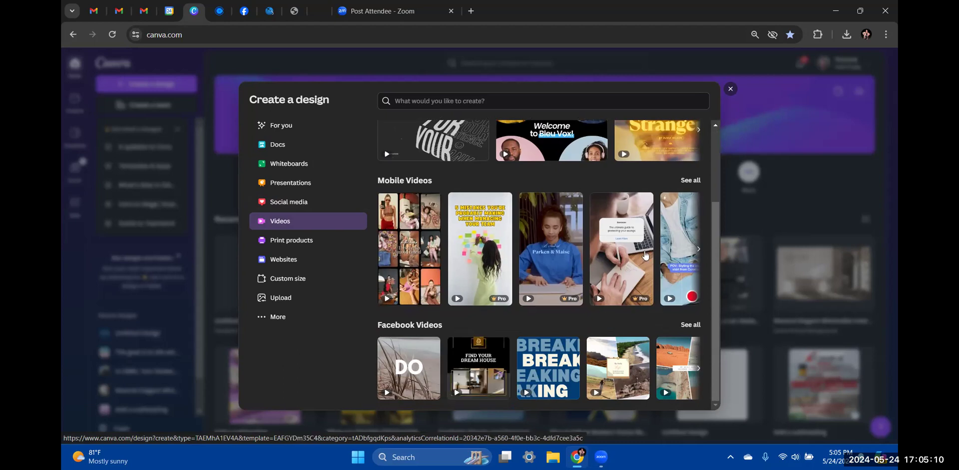
left_click(721, 223)
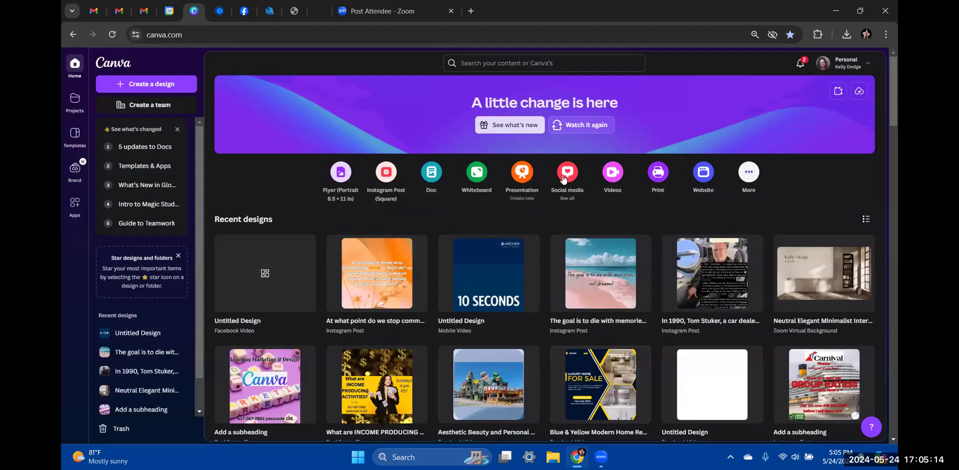
left_click(610, 175)
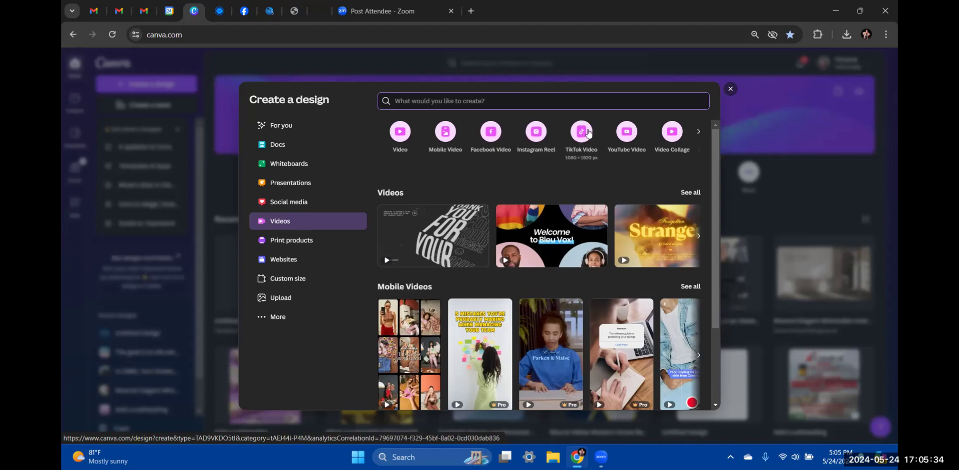
left_click(491, 135)
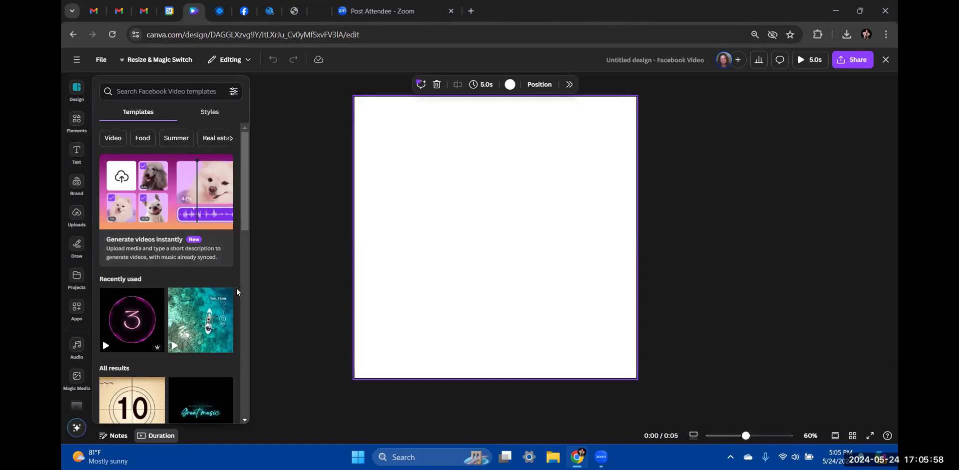
Scroll through the Facebook Video templates, including recently used ones, beside the blank page
scroll(160, 317, "down", 3)
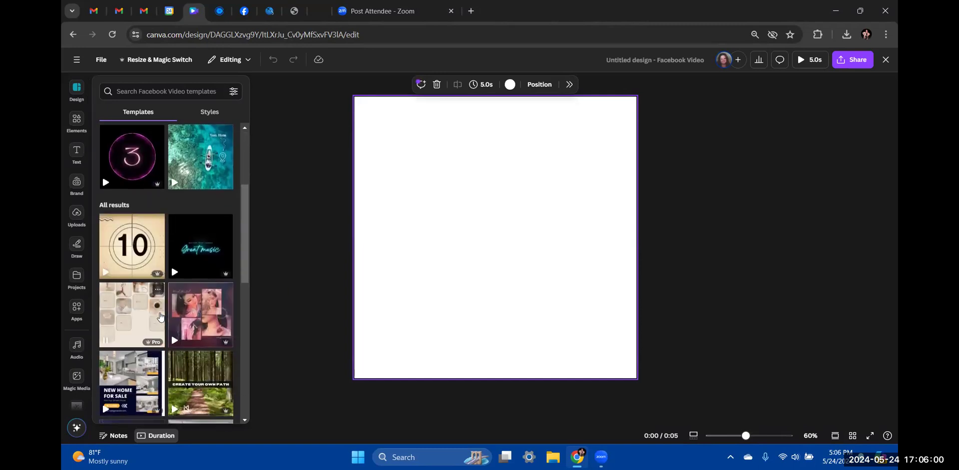
scroll(160, 318, "down", 2)
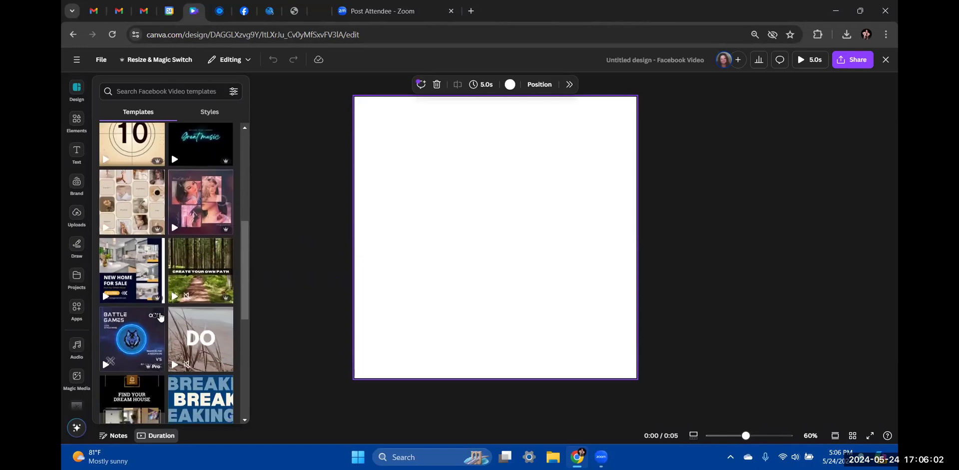
scroll(160, 317, "down", 3)
scroll(160, 318, "down", 1)
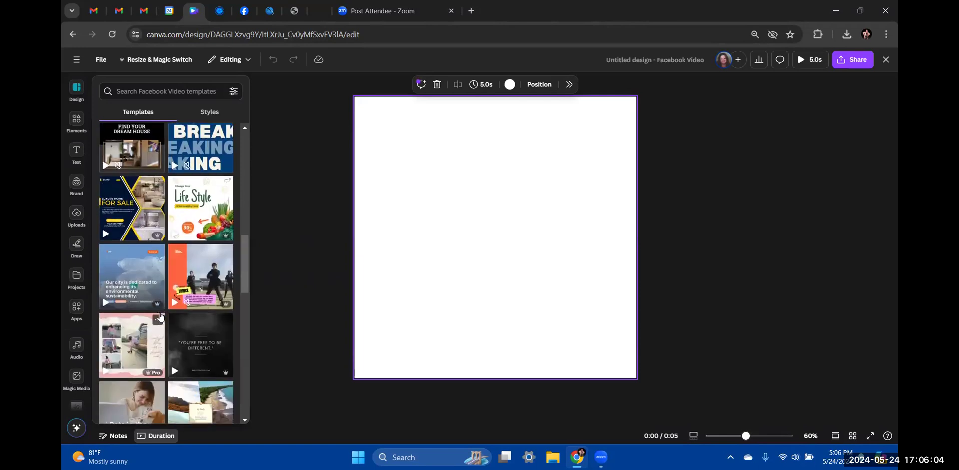
scroll(160, 317, "down", 3)
scroll(160, 318, "down", 3)
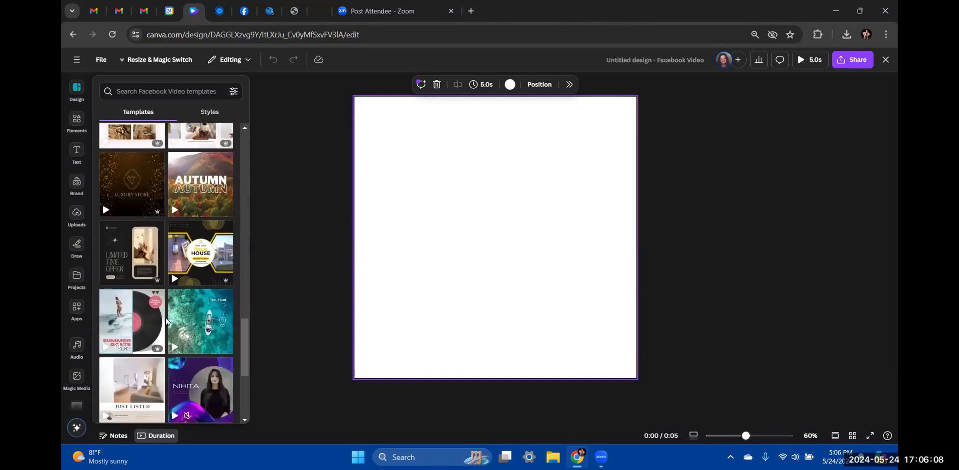
scroll(166, 317, "up", 15)
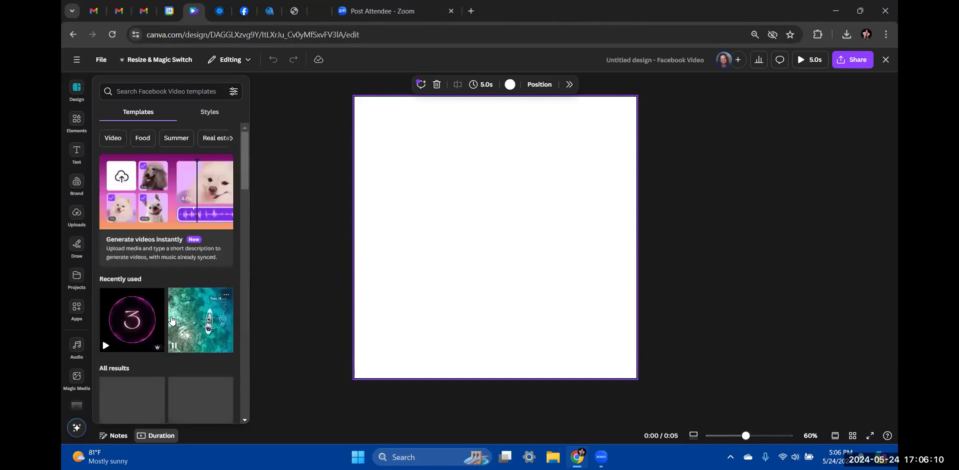
scroll(170, 319, "down", 3)
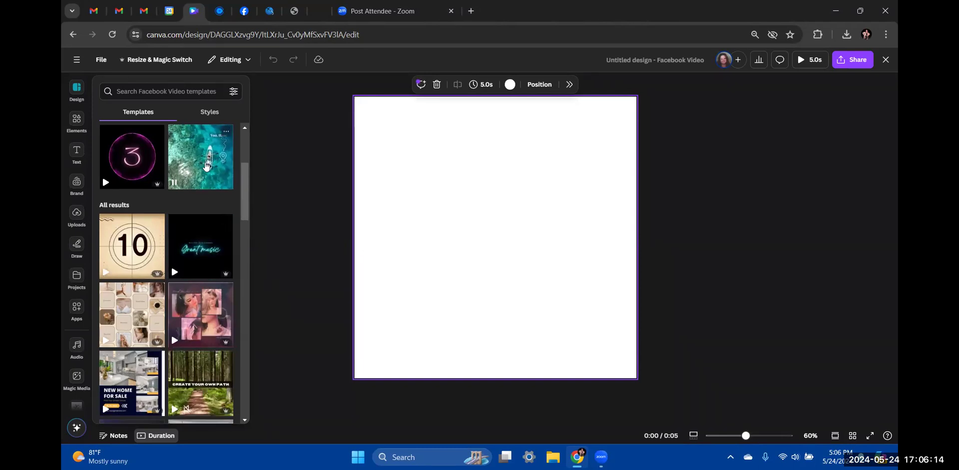
scroll(206, 215, "up", 3)
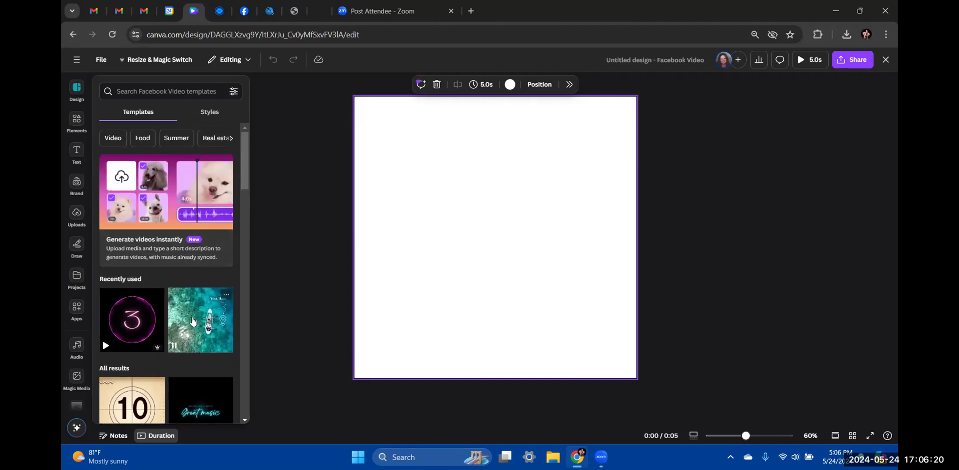
Apply all 4 pages of the aqua kayak Bright Multicolor Tourism Promotional Vacation Travel template
left_click(193, 321)
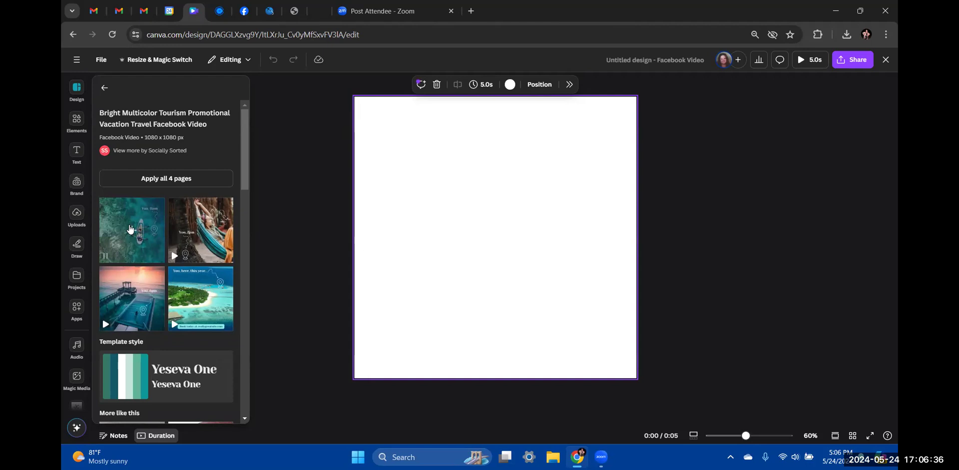
scroll(150, 249, "down", 5)
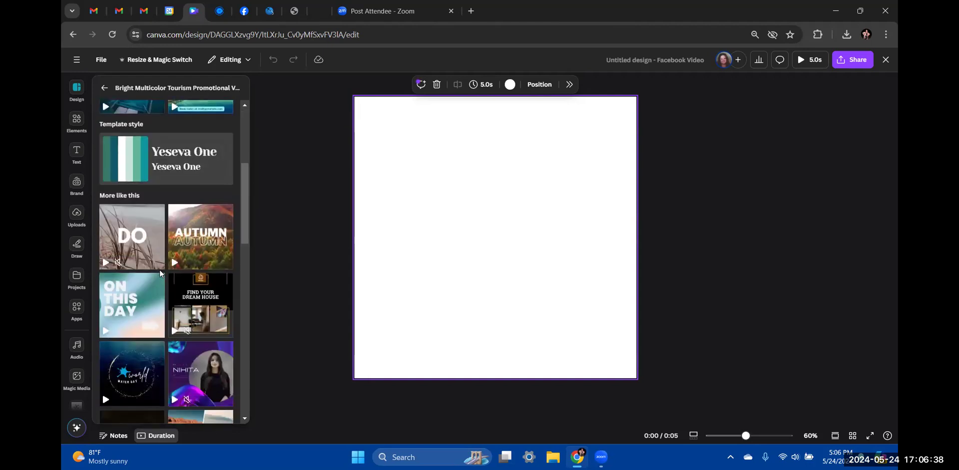
scroll(159, 273, "up", 5)
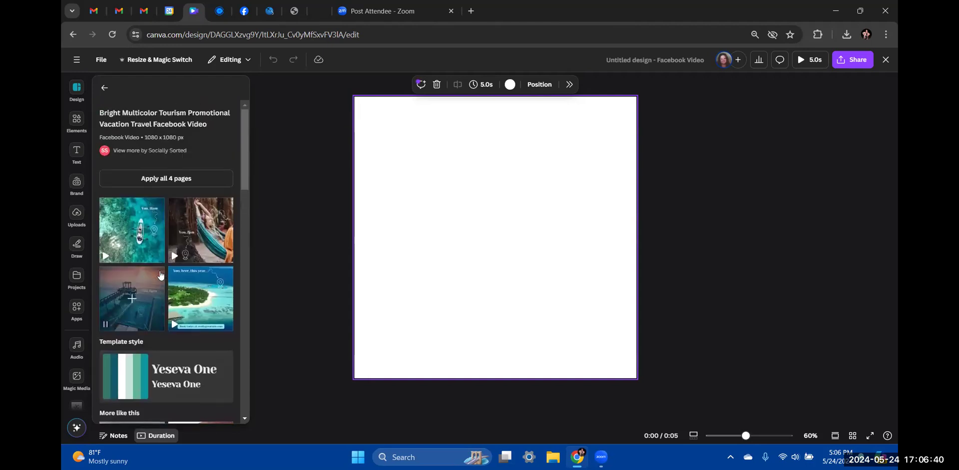
left_click(165, 180)
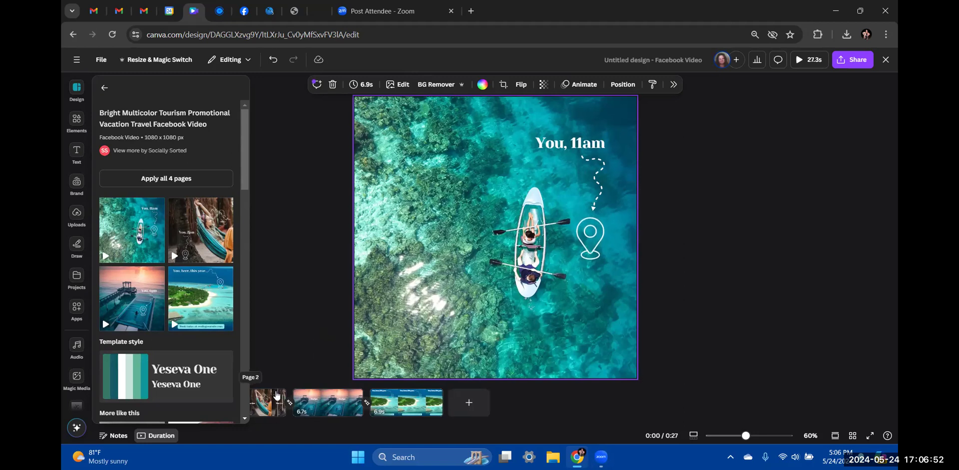
Bring the hammock page into view, reset the playhead, and preview the video from the start
left_click_drag(283, 395, 350, 404)
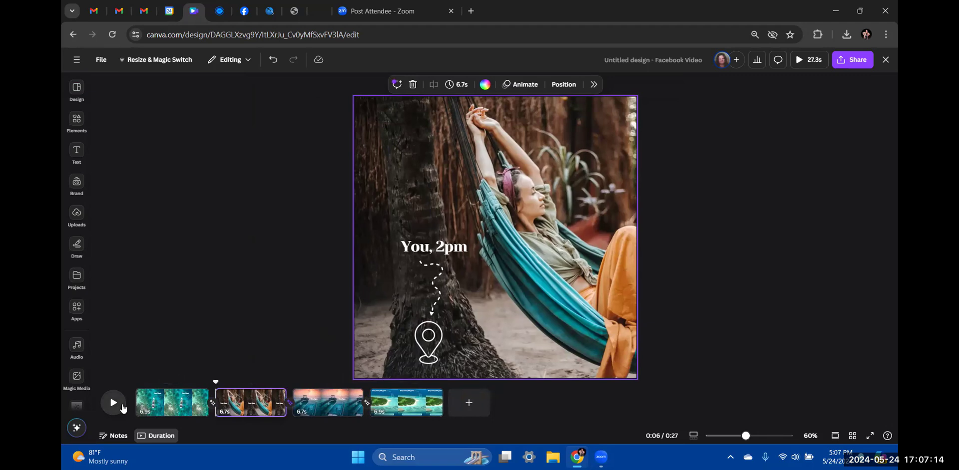
left_click(130, 406)
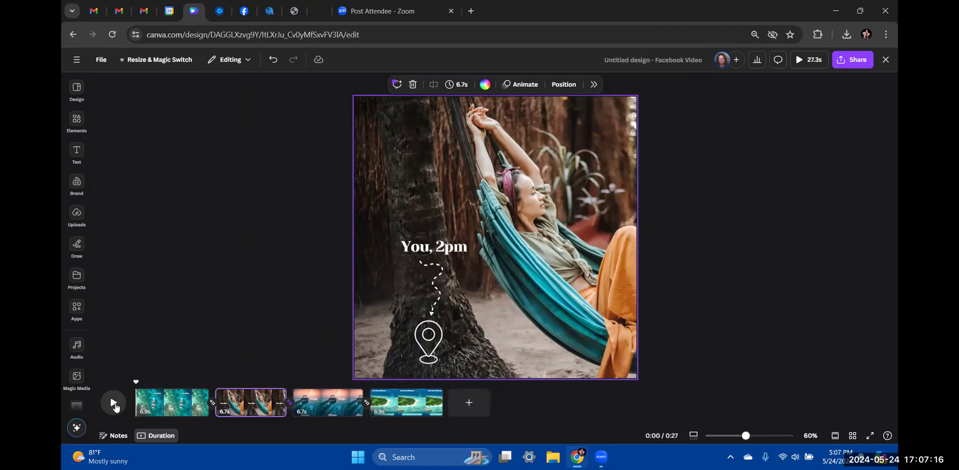
left_click(114, 404)
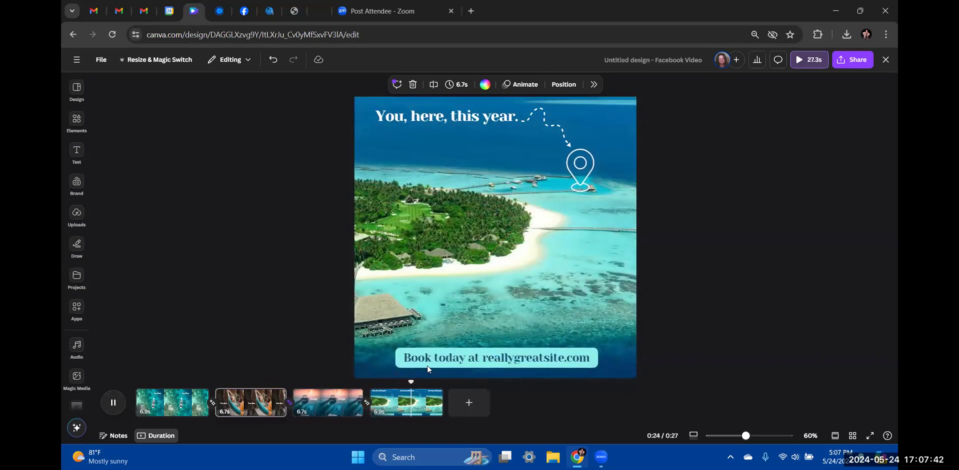
Change the island page's bottom caption to 'Call me today to book' plus a phone number
left_click(463, 358)
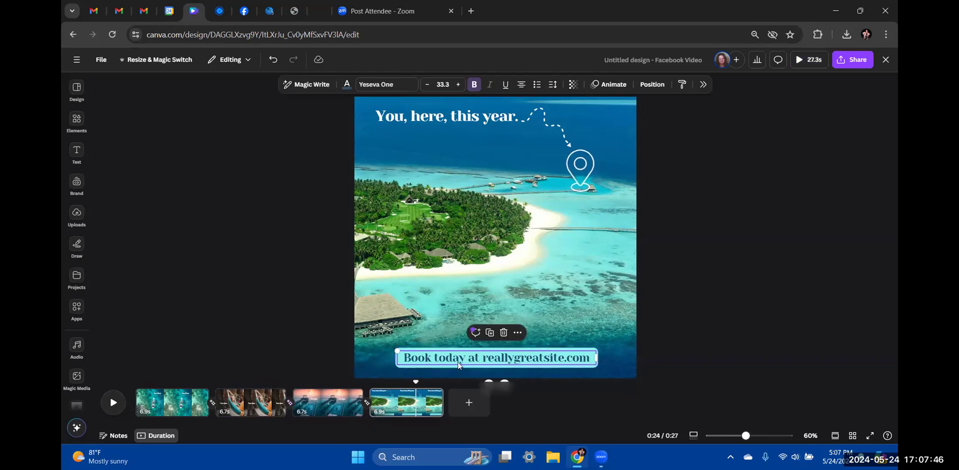
double_click(452, 363)
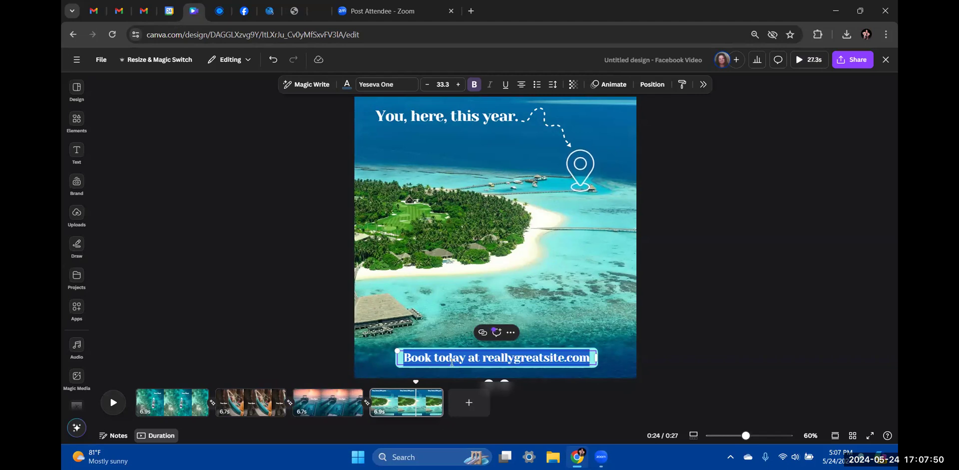
type("Call")
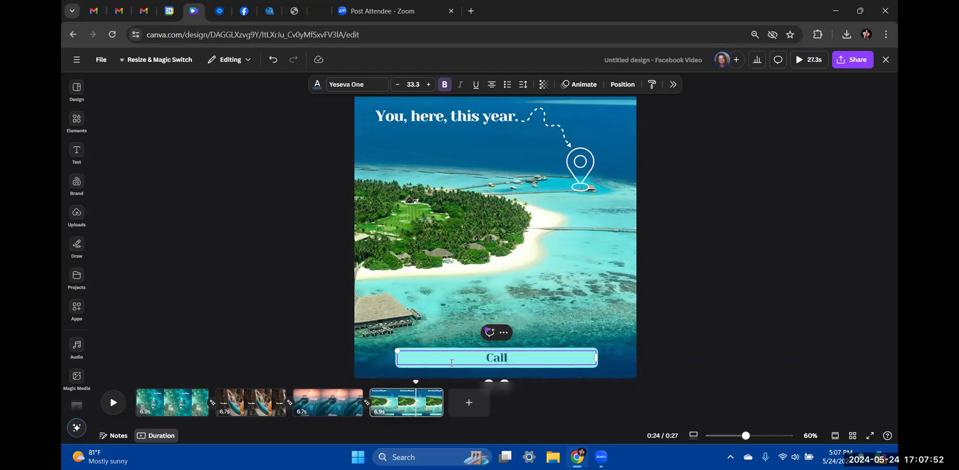
type(" me today to")
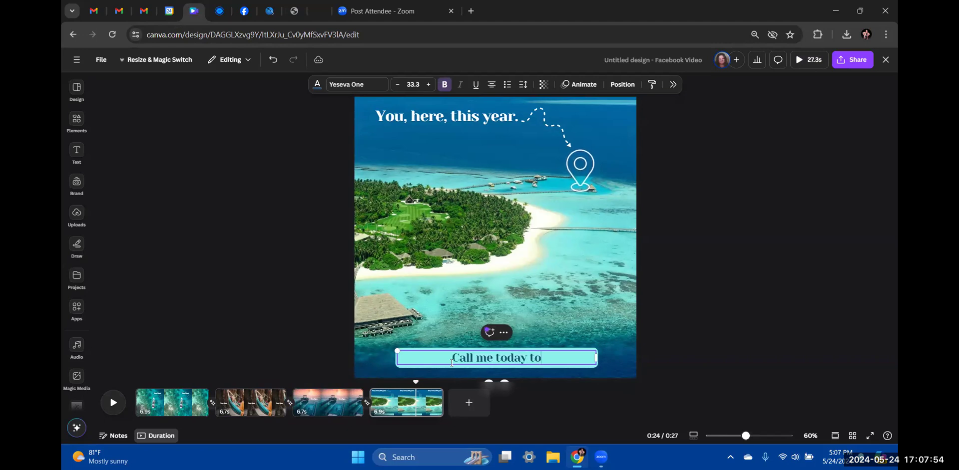
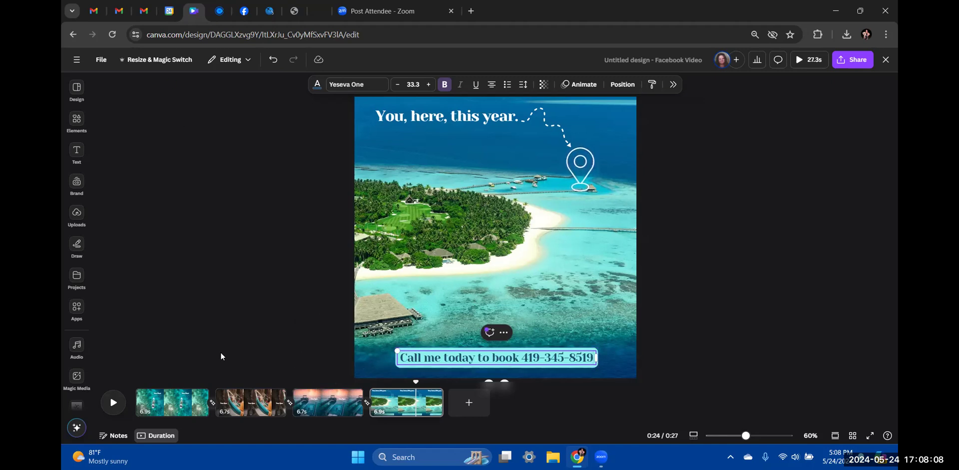
left_click(187, 385)
left_click(145, 409)
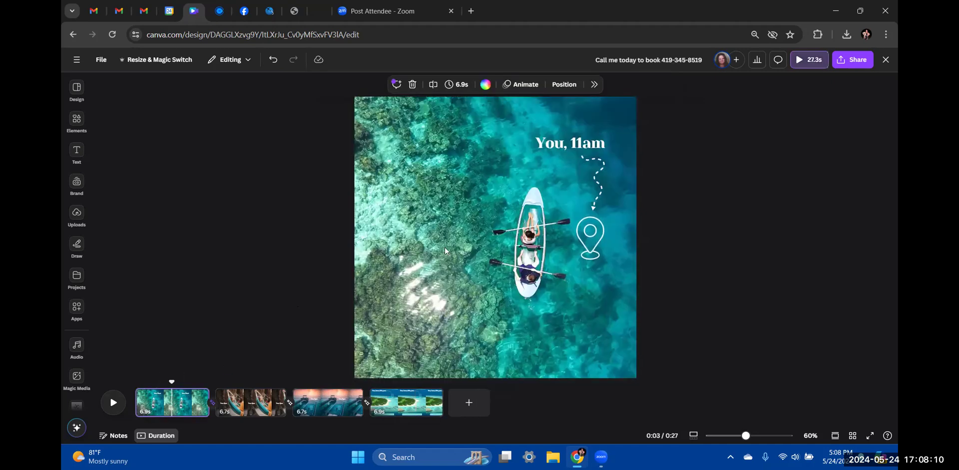
left_click(575, 146)
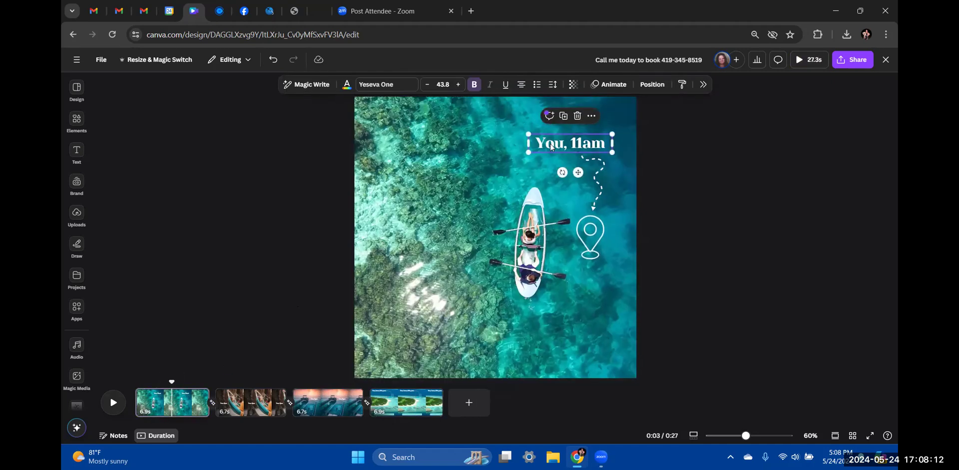
left_click(247, 402)
left_click(444, 248)
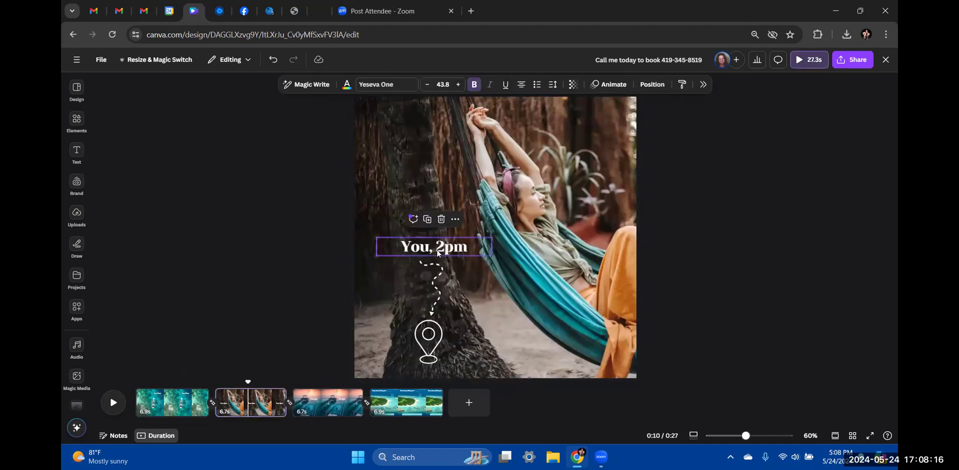
left_click(344, 404)
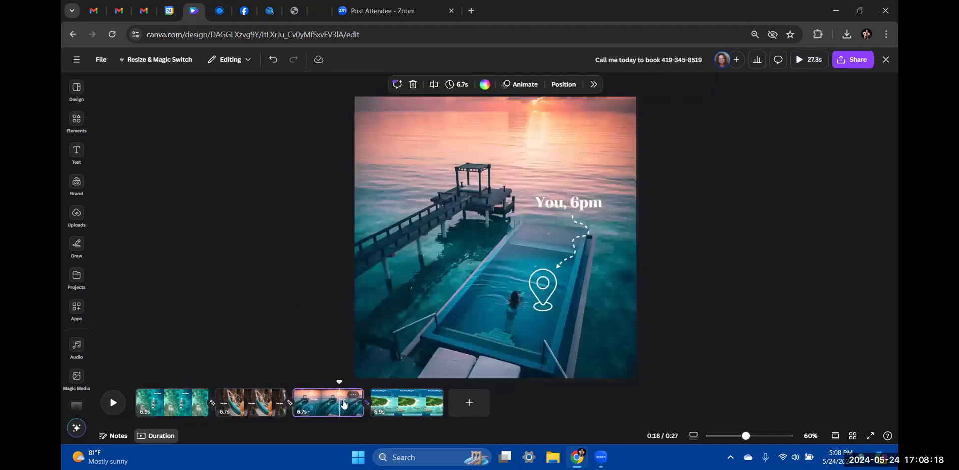
left_click(577, 195)
left_click(408, 412)
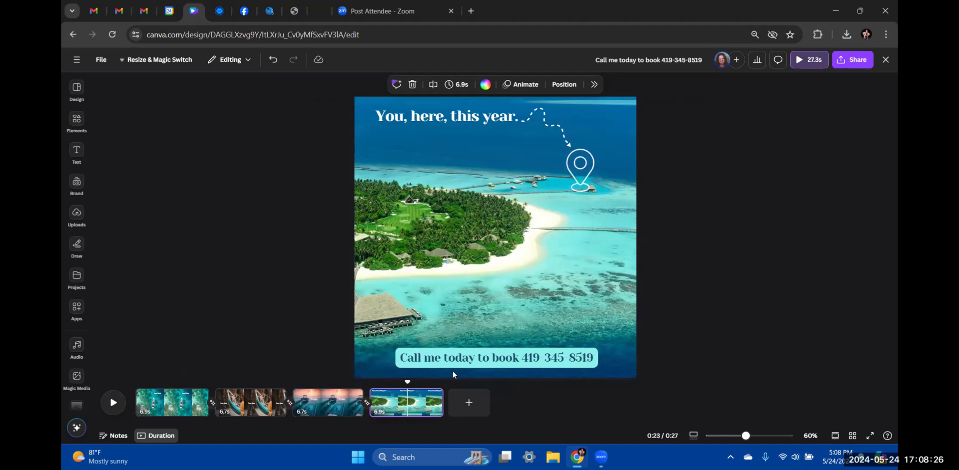
left_click(517, 358)
left_click(517, 357)
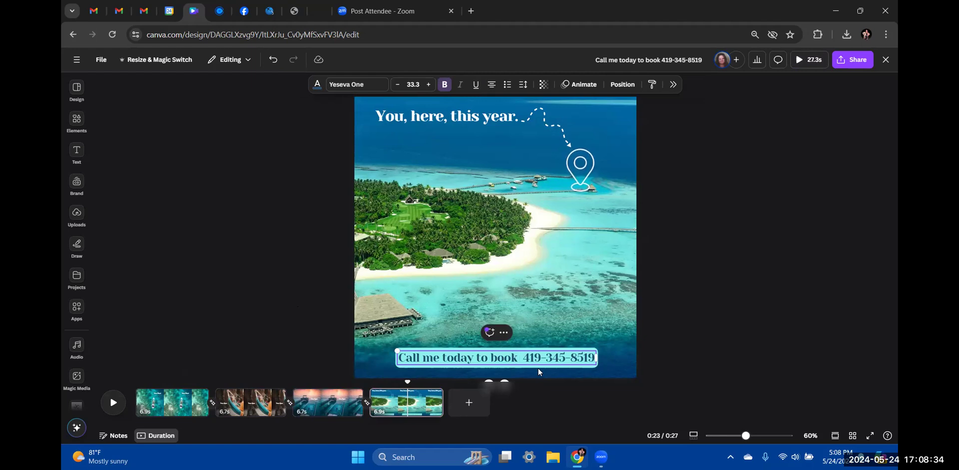
key("super+period")
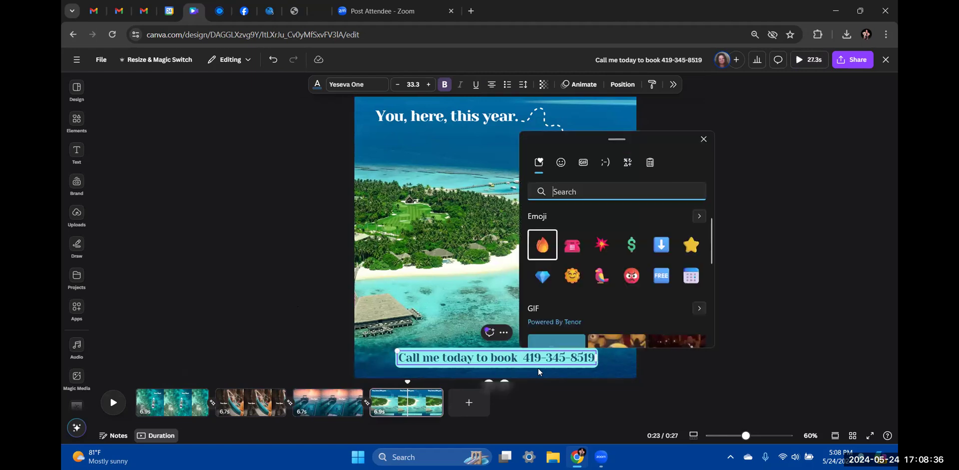
left_click(575, 252)
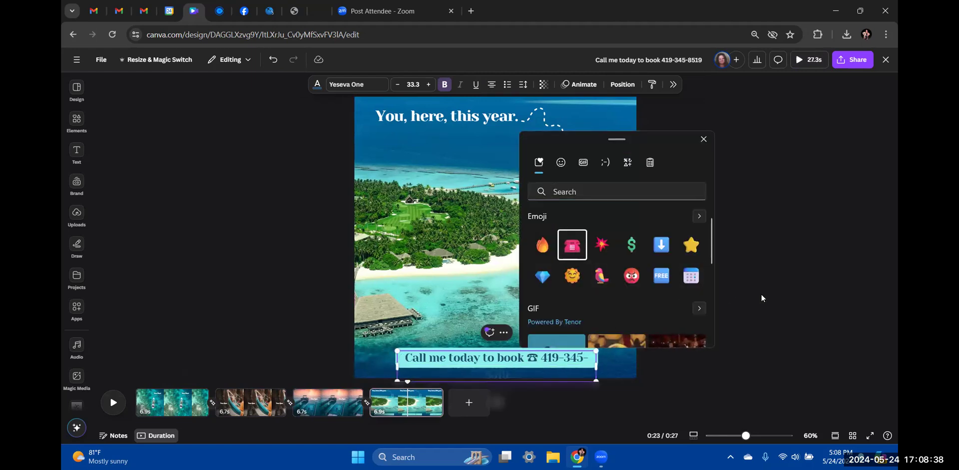
key("Escape")
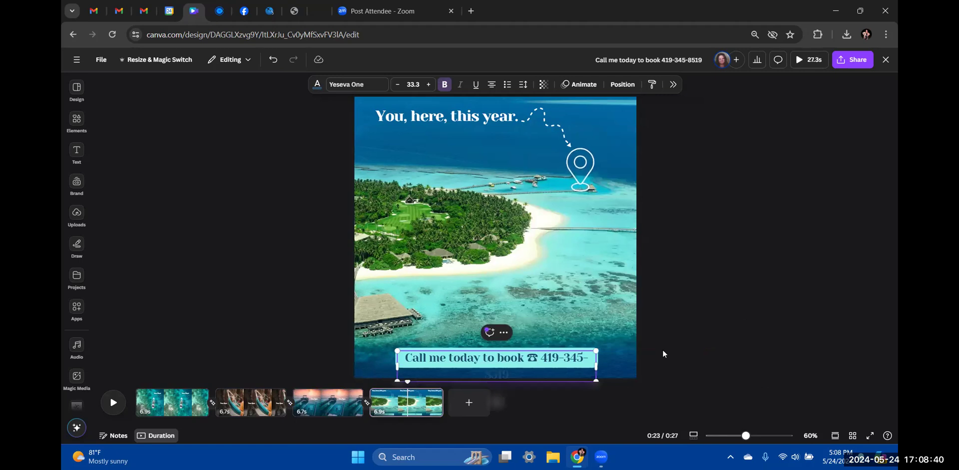
mouse_move(596, 363)
left_mouse_down()
mouse_move(608, 364)
mouse_move(598, 364)
left_mouse_up()
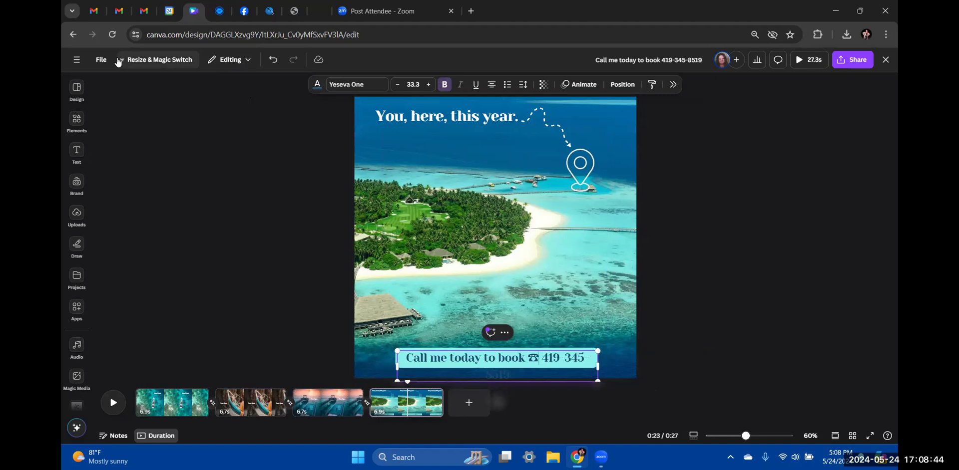
left_click(273, 60)
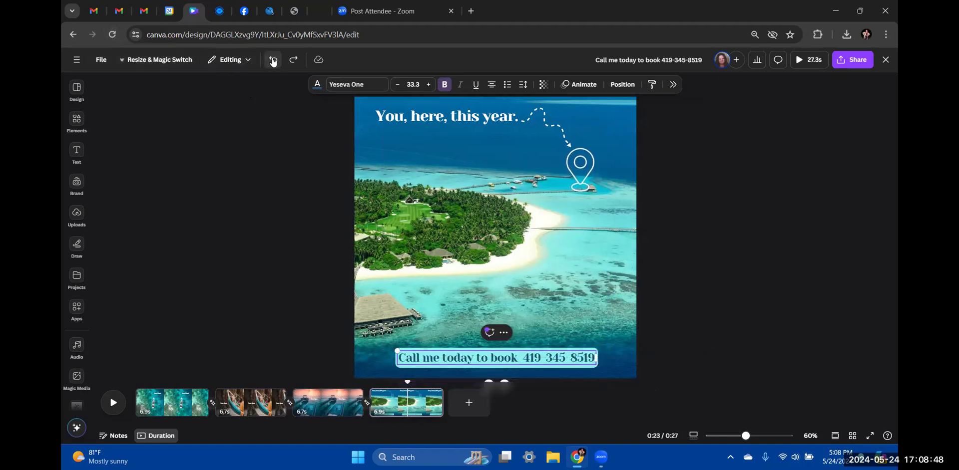
left_click(731, 280)
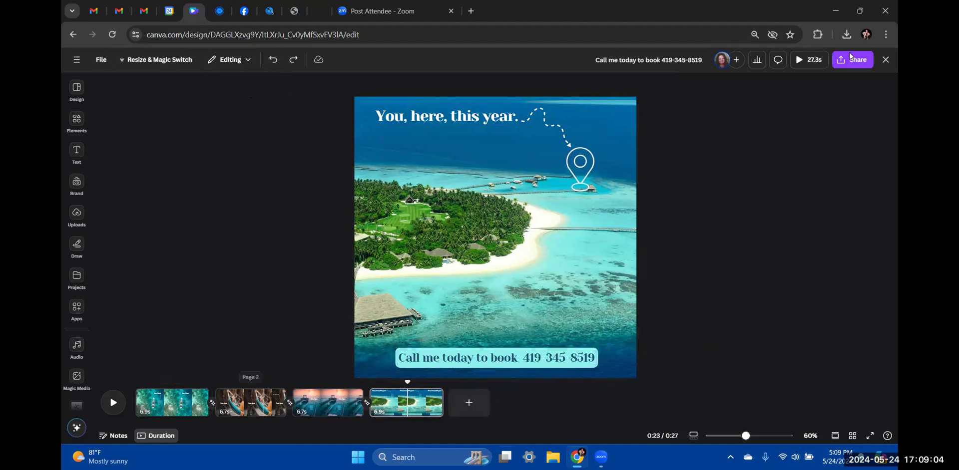
Move the old Untitled Design Facebook Video from Projects to the trash and return home
left_click(77, 60)
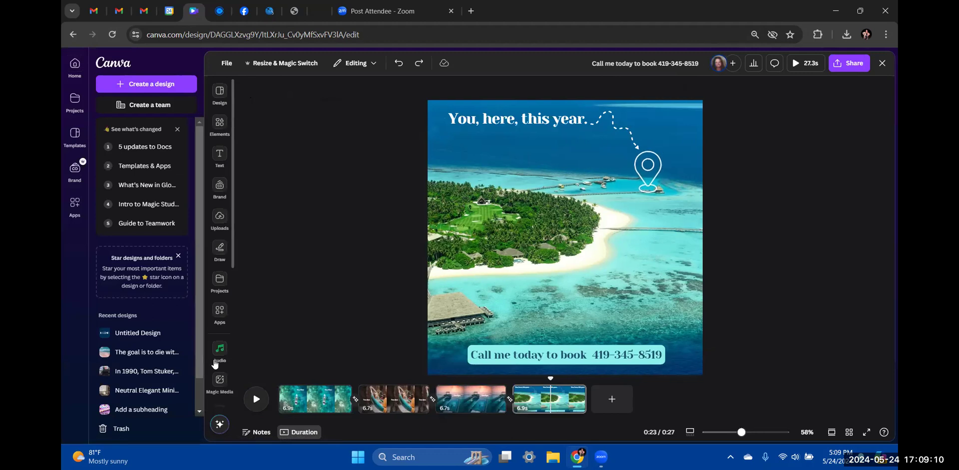
left_click(212, 122)
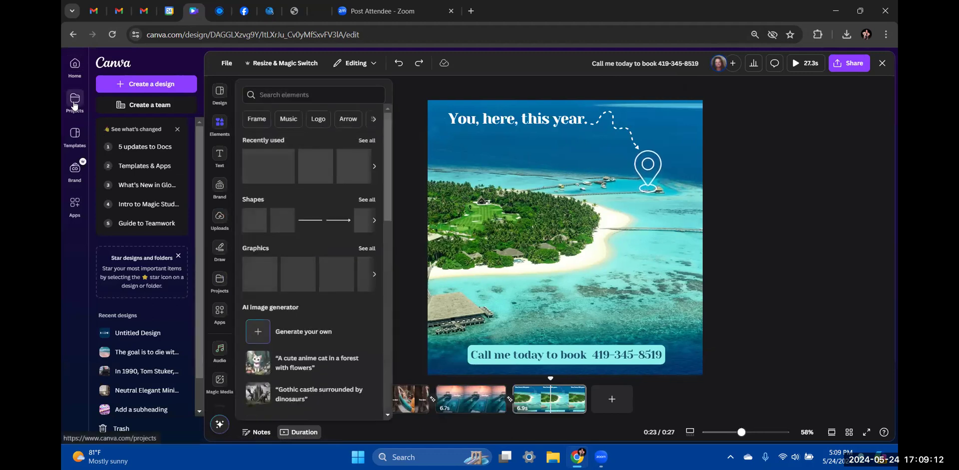
left_click(75, 102)
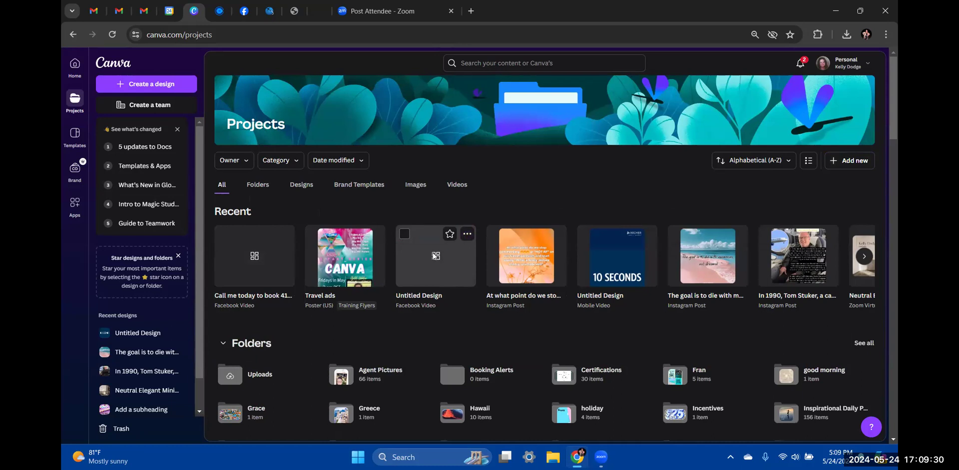
left_click(467, 234)
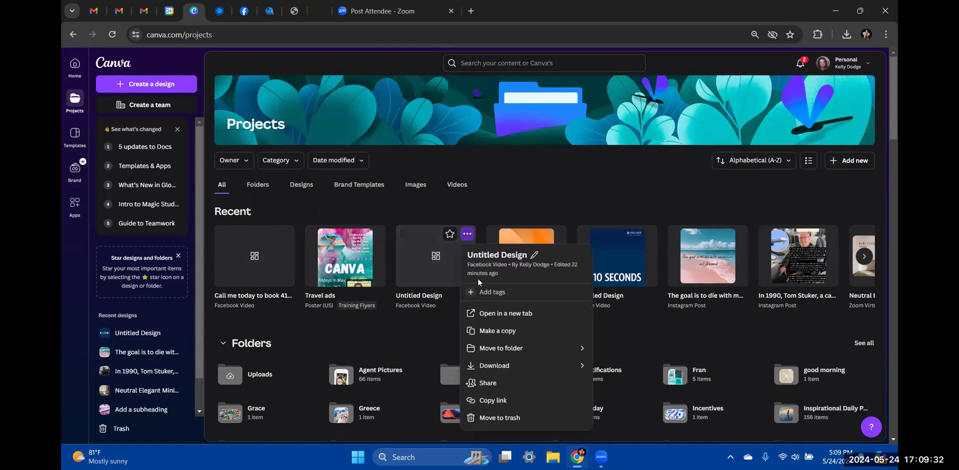
left_click(501, 419)
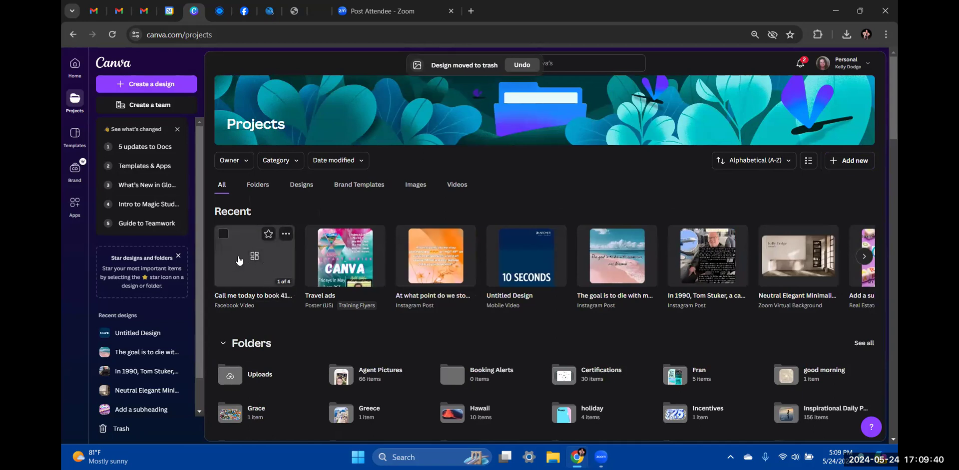
left_click(74, 66)
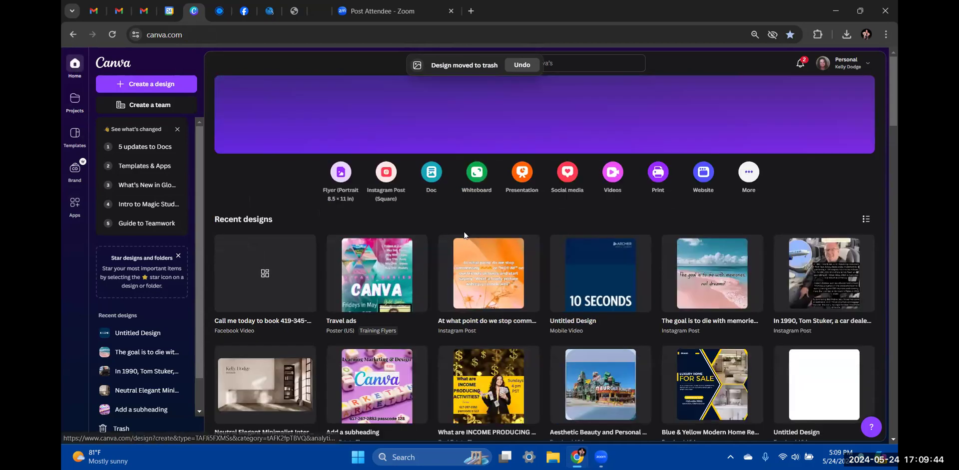
Create a fresh blank Facebook Video design from the Videos category
left_click(613, 172)
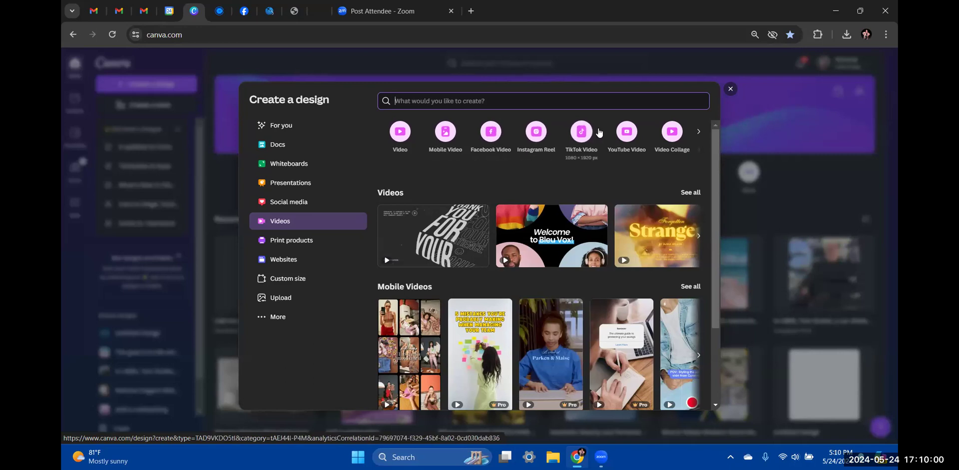
left_click(489, 134)
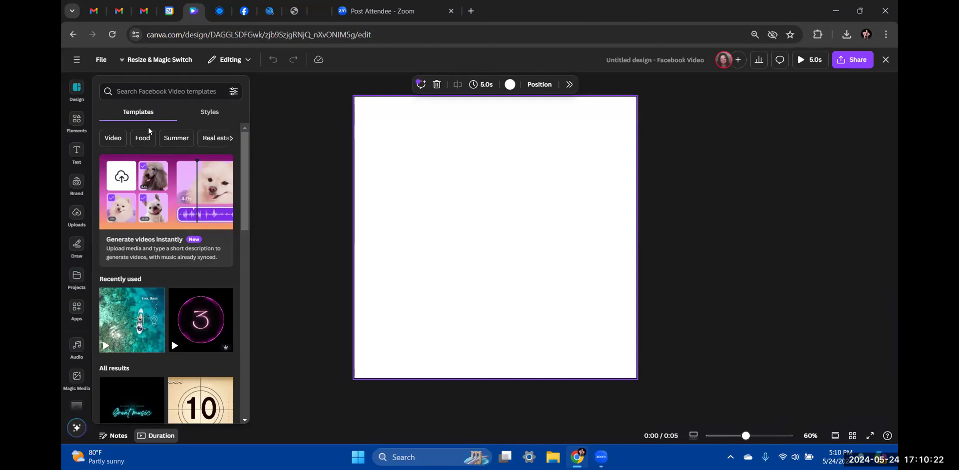
Filter the Facebook Video templates to the Travel category
scroll(170, 288, "down", 5)
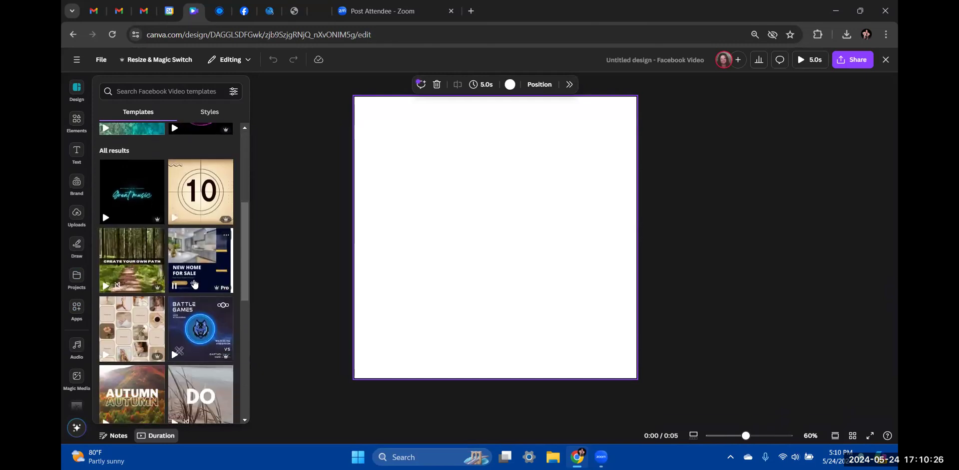
scroll(194, 284, "down", 5)
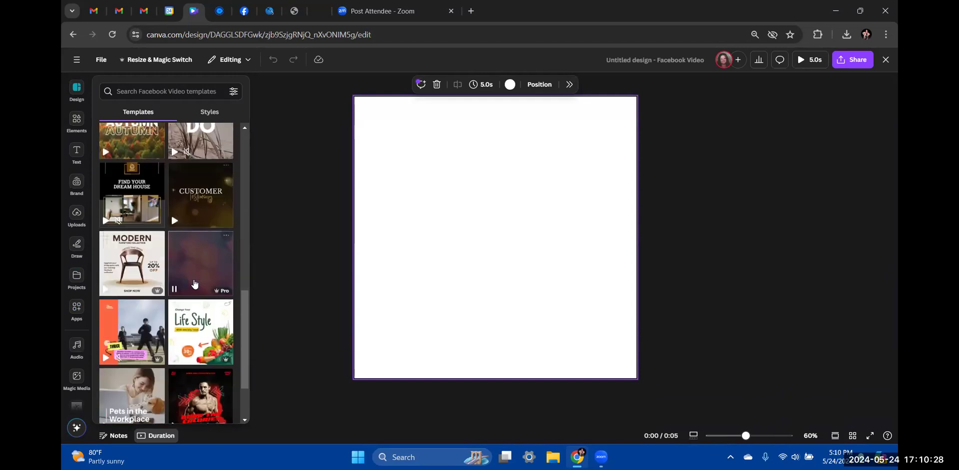
scroll(195, 284, "down", 3)
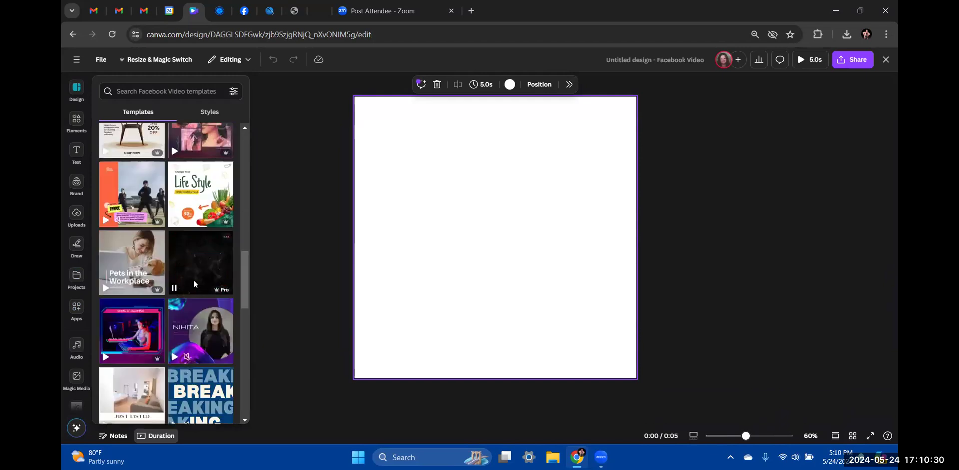
scroll(193, 280, "up", 10)
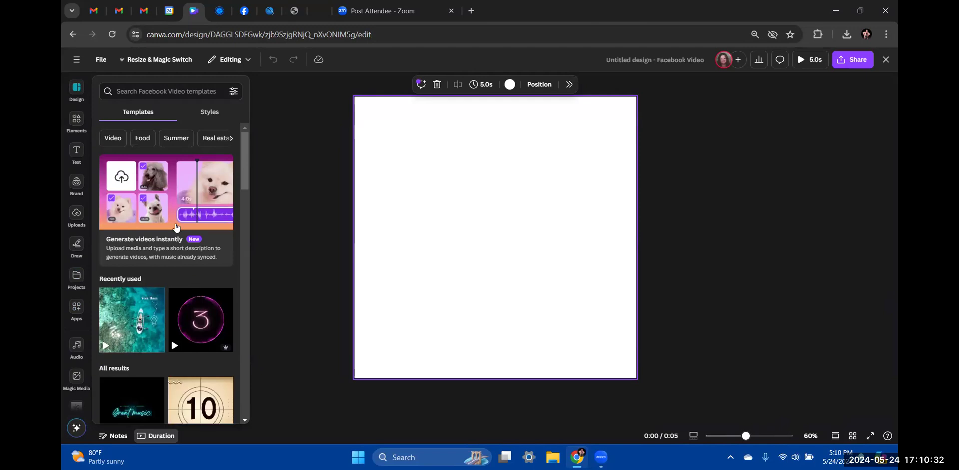
left_click(231, 139)
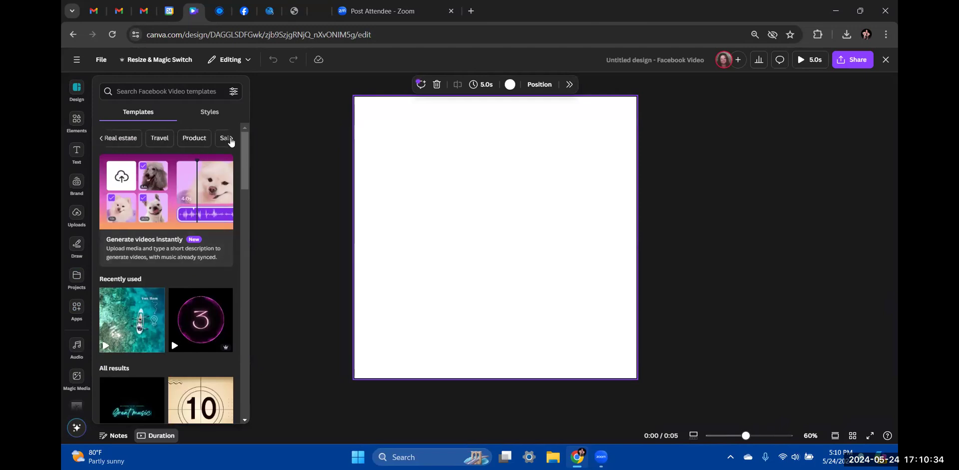
left_click(159, 140)
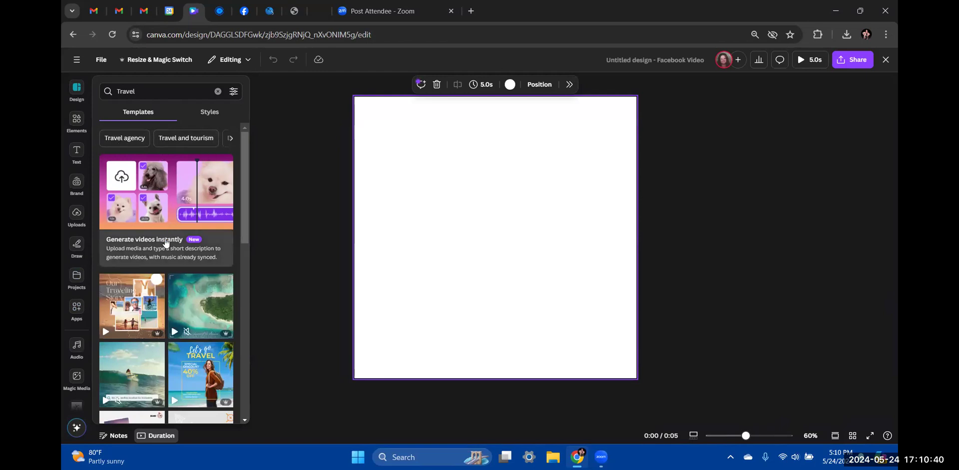
Scroll the related-search suggestions past Travel plan until Road trip appears
mouse_move(145, 333)
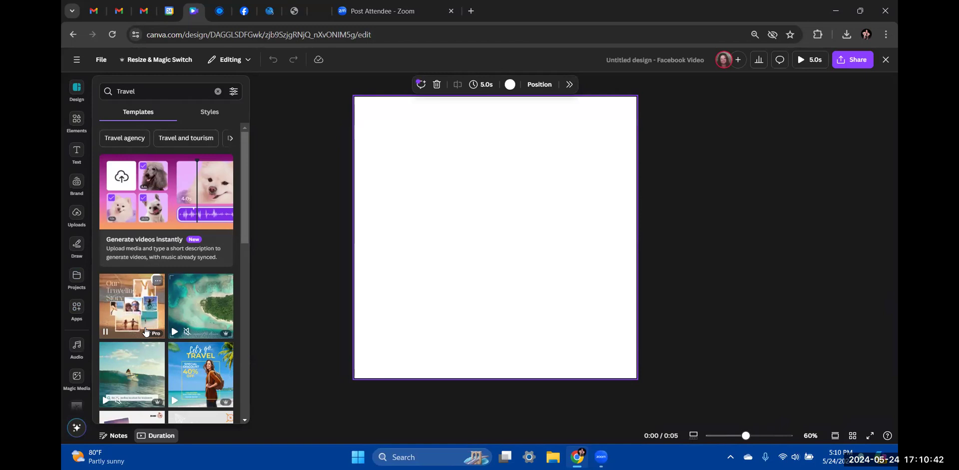
mouse_move(189, 330)
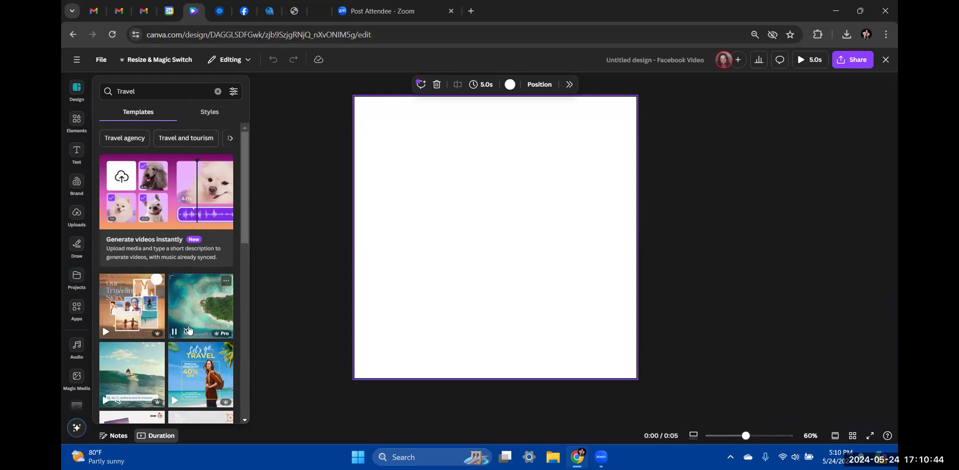
left_click(229, 141)
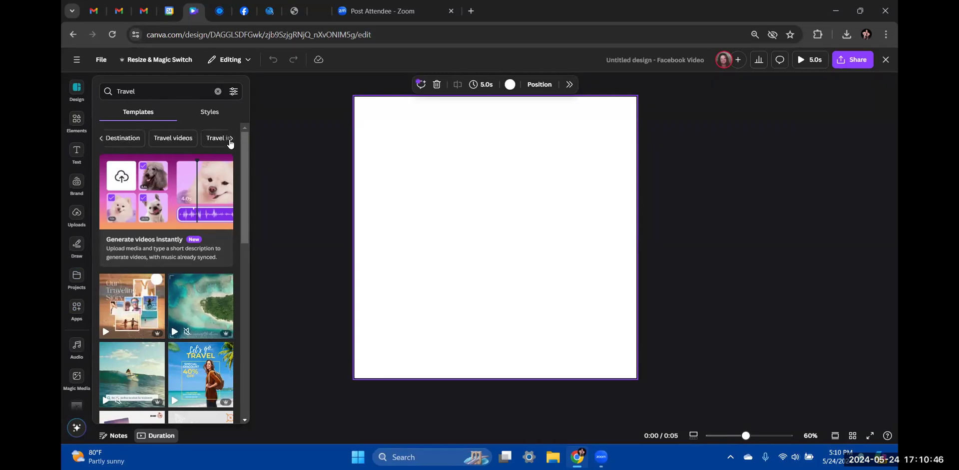
left_click(230, 142)
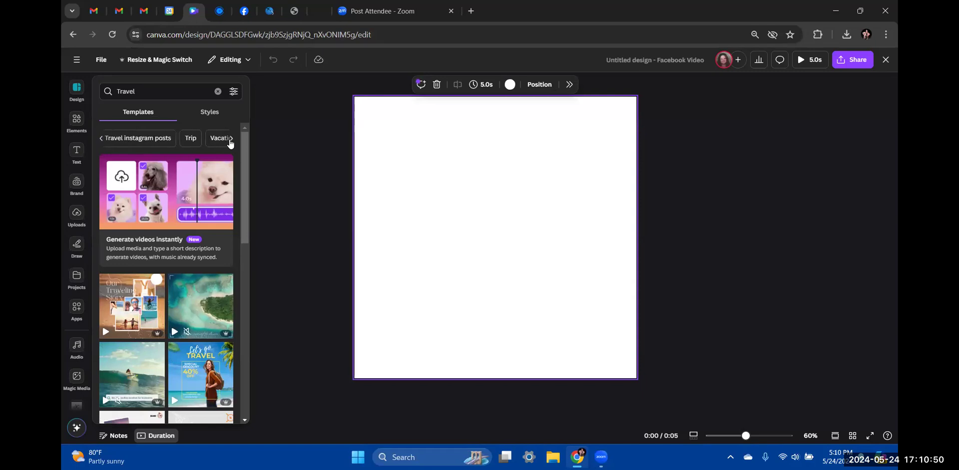
left_click(231, 143)
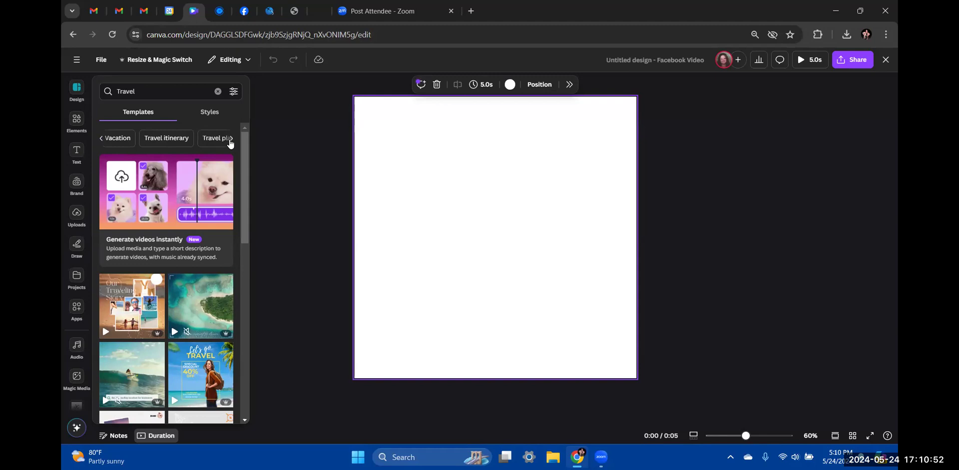
left_click(230, 142)
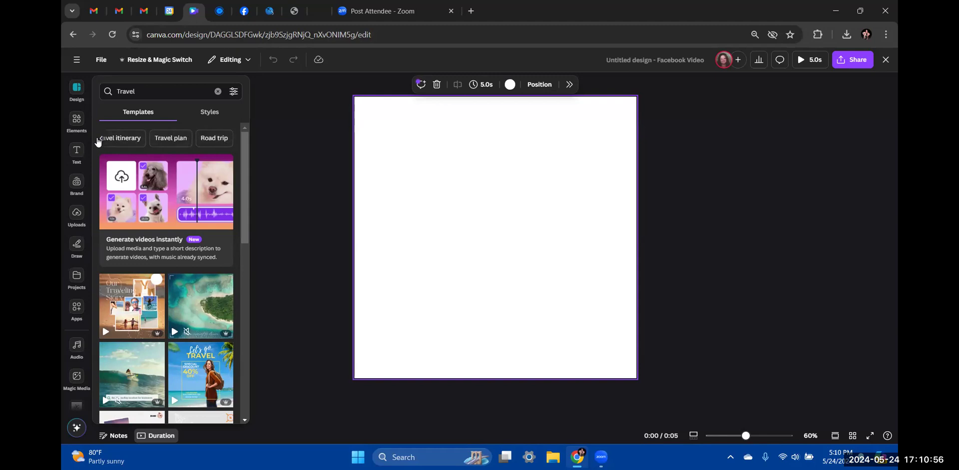
Search Road trip templates and browse results such as Route 66 and car rental designs
left_click(211, 138)
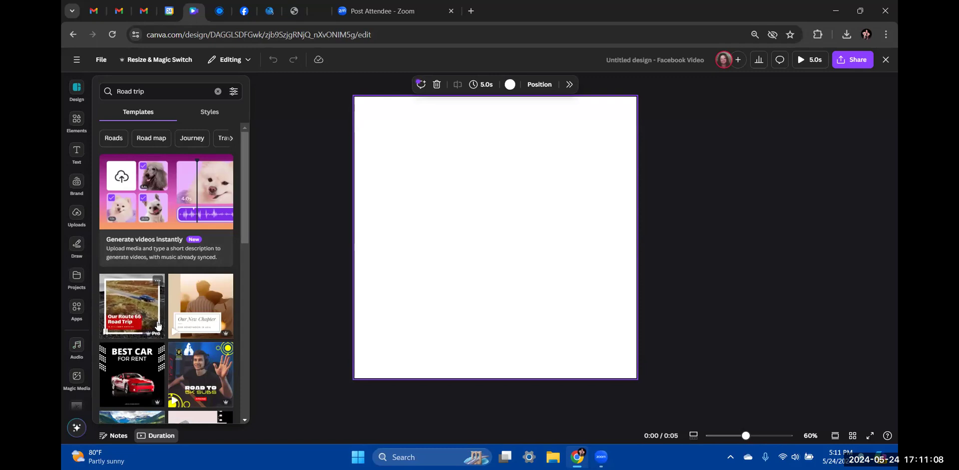
scroll(158, 326, "down", 1)
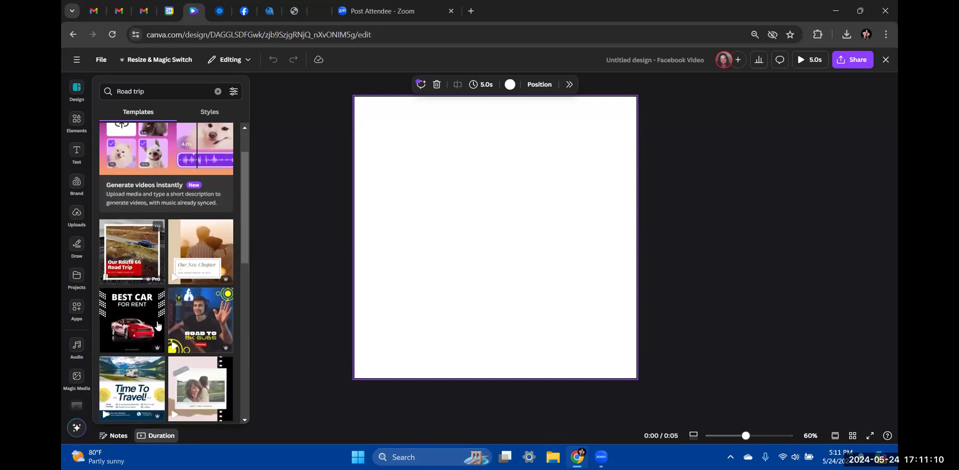
scroll(157, 325, "down", 1)
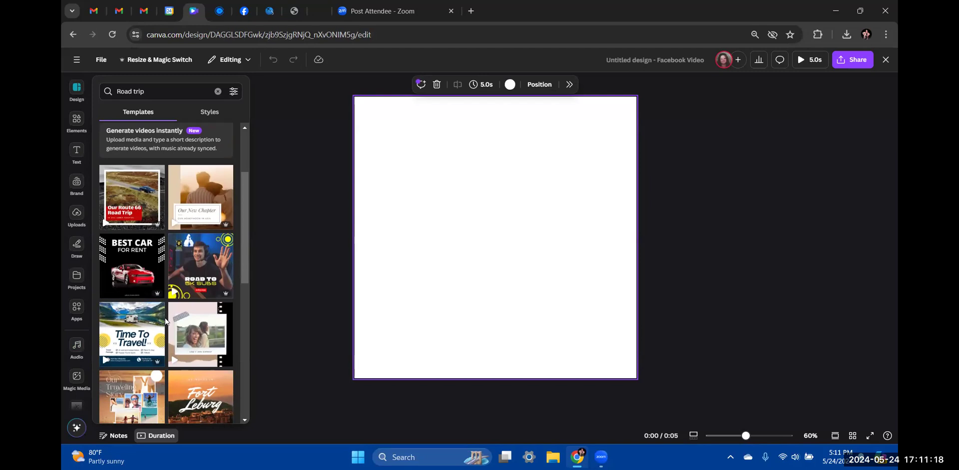
scroll(167, 322, "down", 1)
scroll(166, 322, "down", 1)
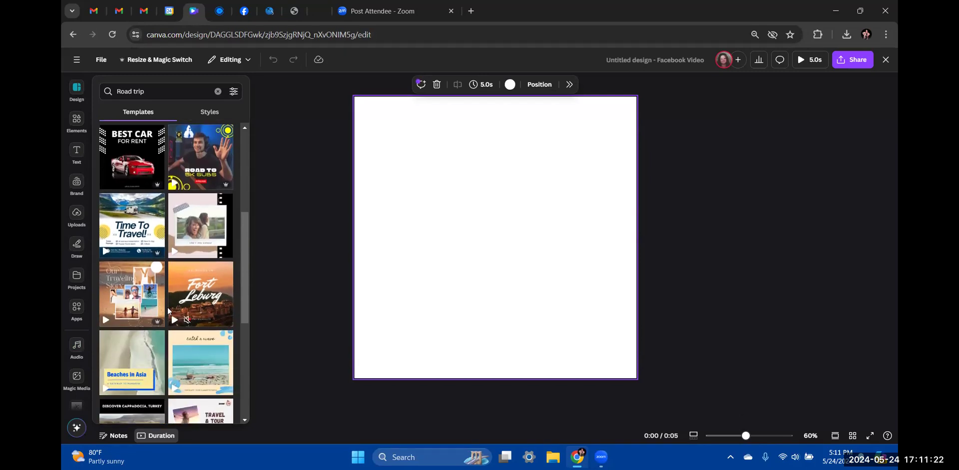
scroll(166, 260, "down", 2)
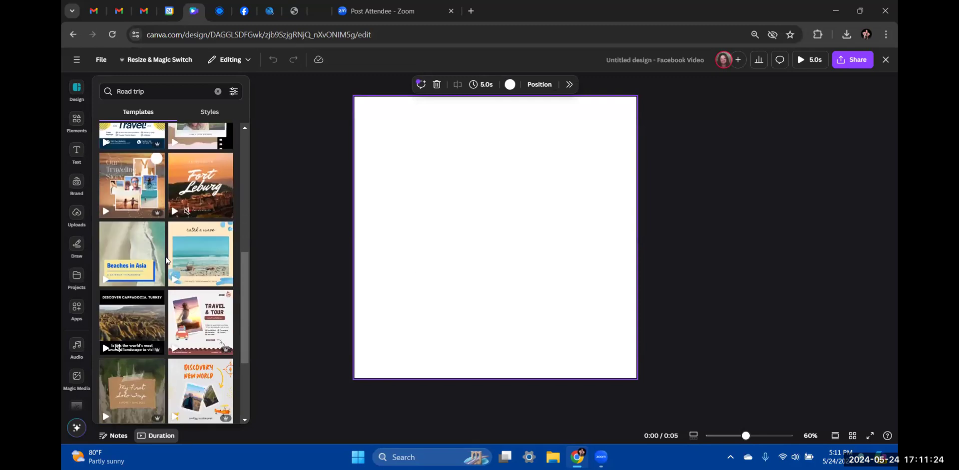
scroll(170, 295, "up", 6)
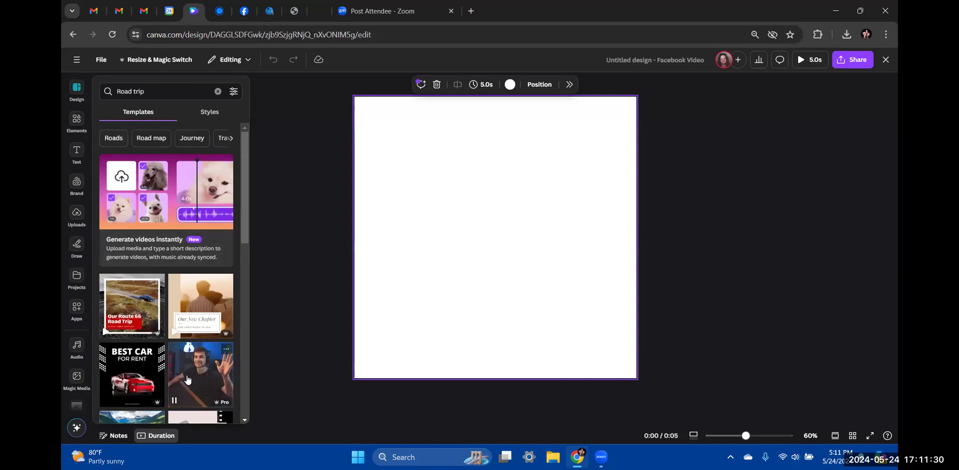
scroll(188, 379, "down", 3)
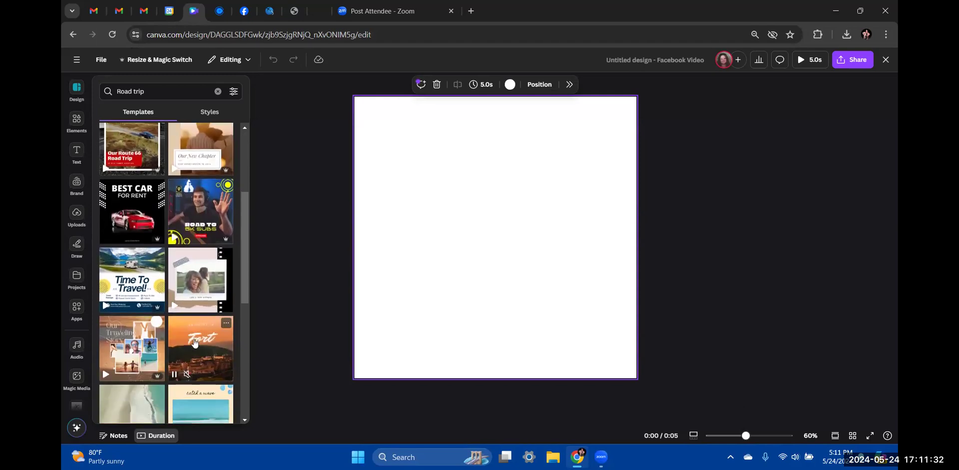
Apply all 10 pages of the Pink Polaroid Birthday Facebook Video template and play the page's clip
left_click(198, 295)
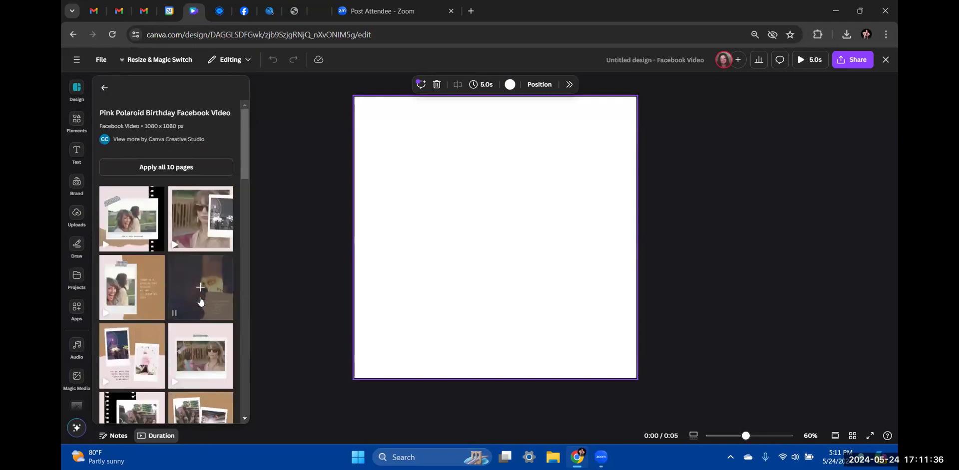
scroll(204, 314, "down", 4)
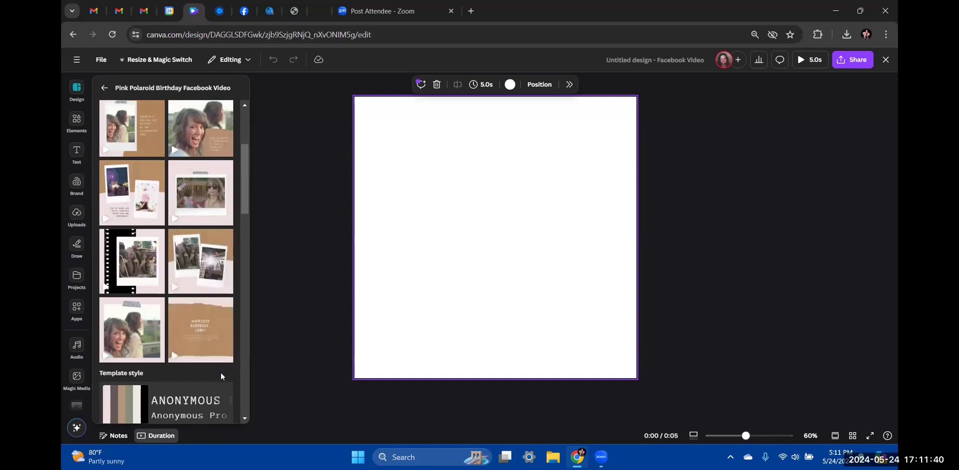
scroll(220, 372, "down", 4)
scroll(222, 378, "up", 8)
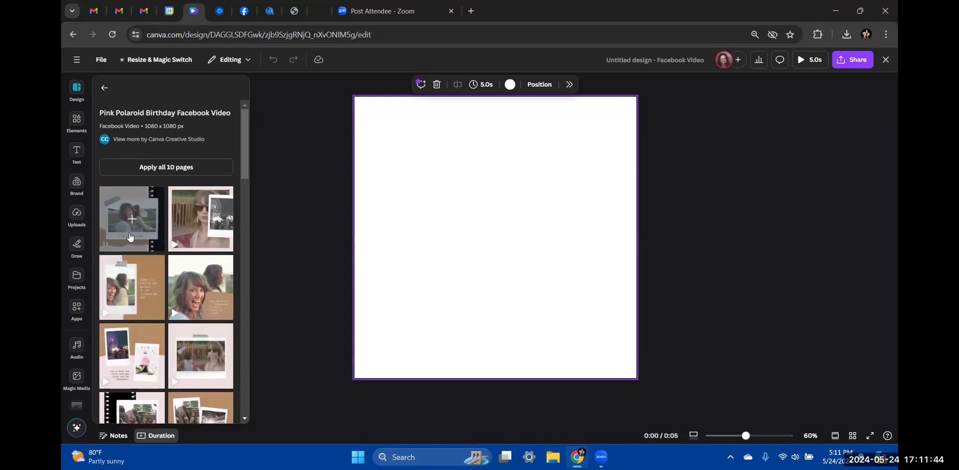
left_click(169, 166)
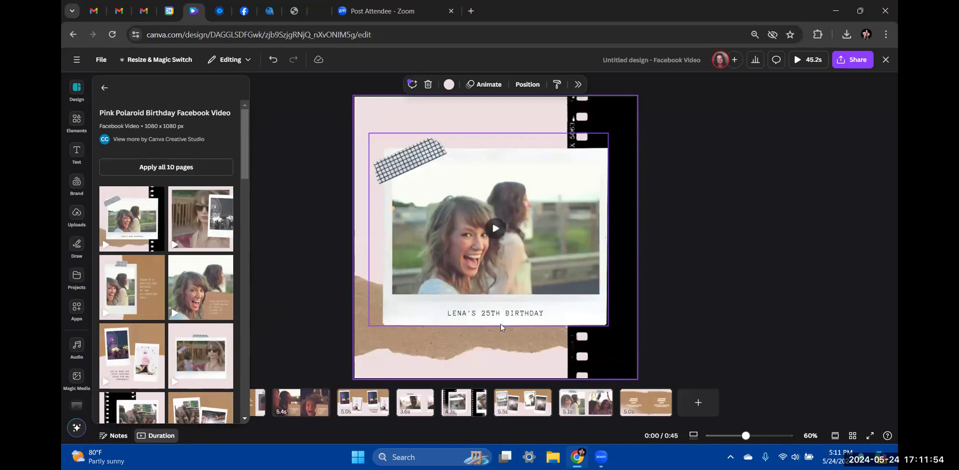
mouse_move(475, 284)
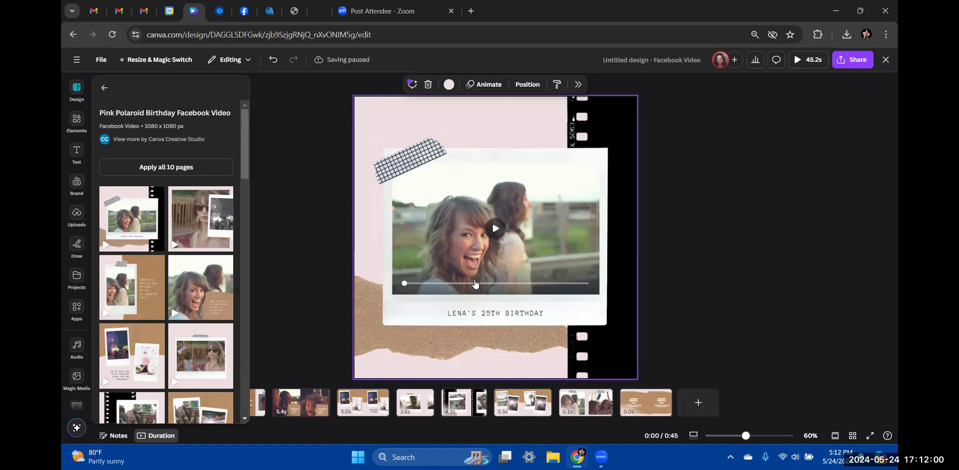
left_click(495, 228)
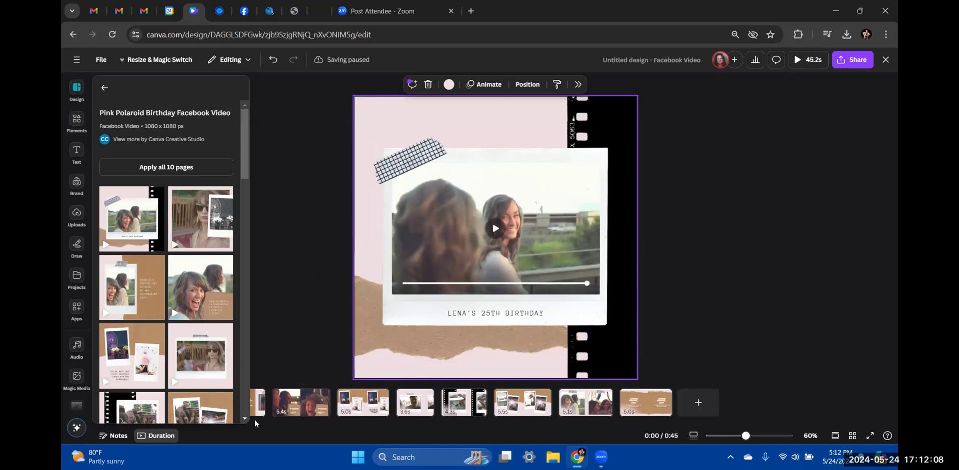
Preview the whole birthday video from the start, then return to the Canva home page
left_click(277, 341)
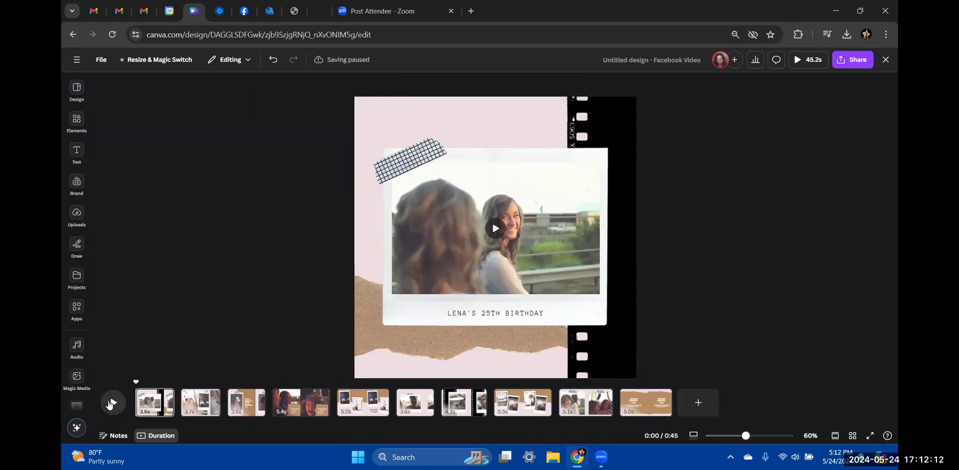
left_click(110, 403)
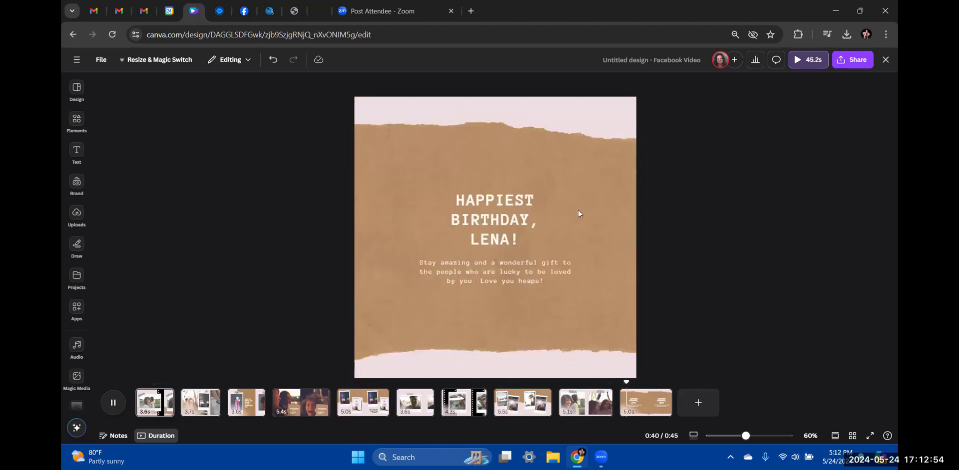
left_click(72, 34)
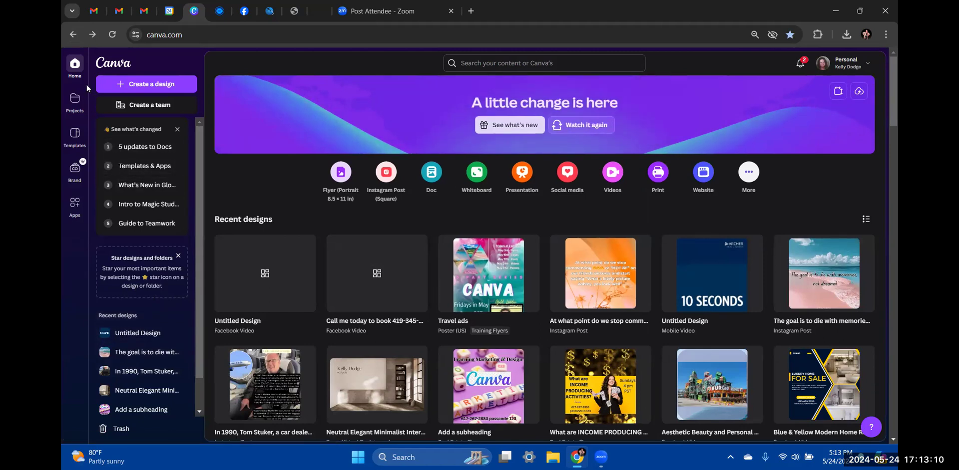
Start a new Facebook Video design from the home page's video options
left_click(613, 183)
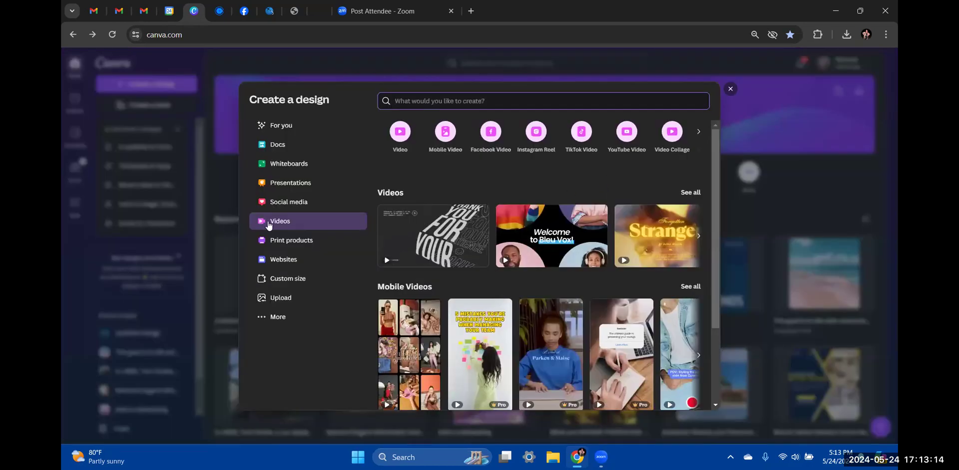
left_click(486, 135)
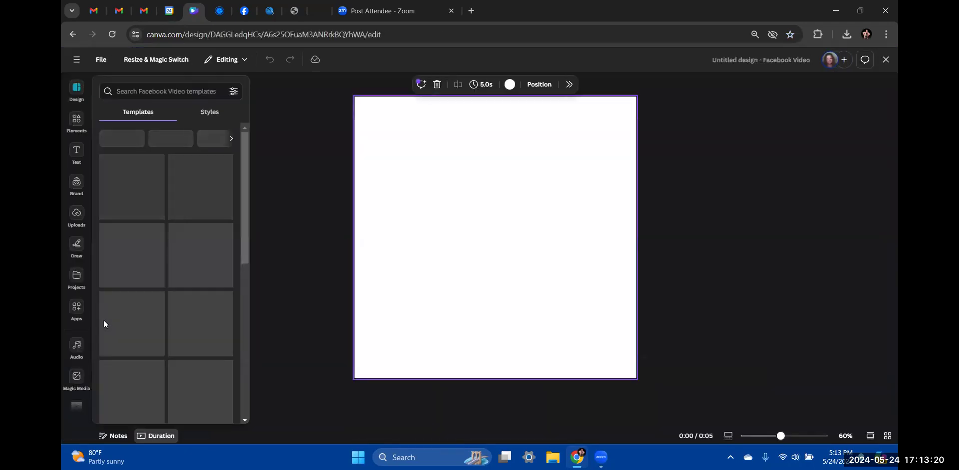
Browse the templates returned by the Video search
scroll(107, 324, "down", 3)
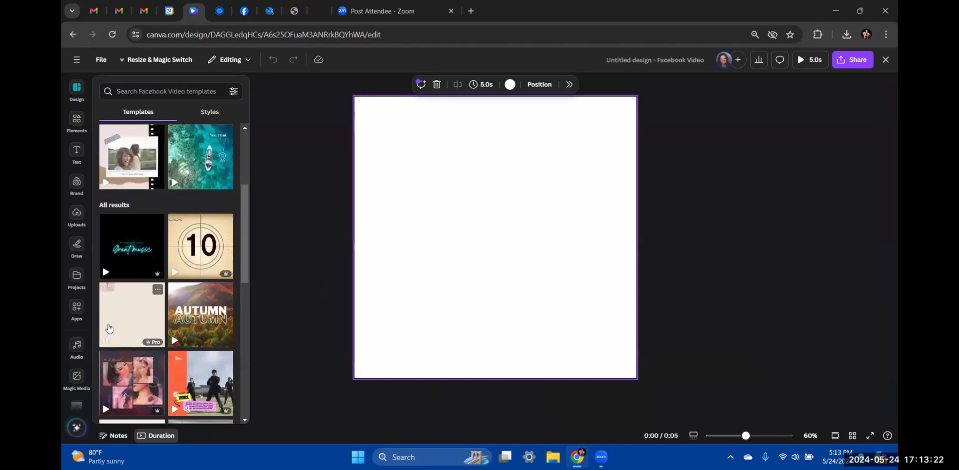
scroll(141, 338, "up", 3)
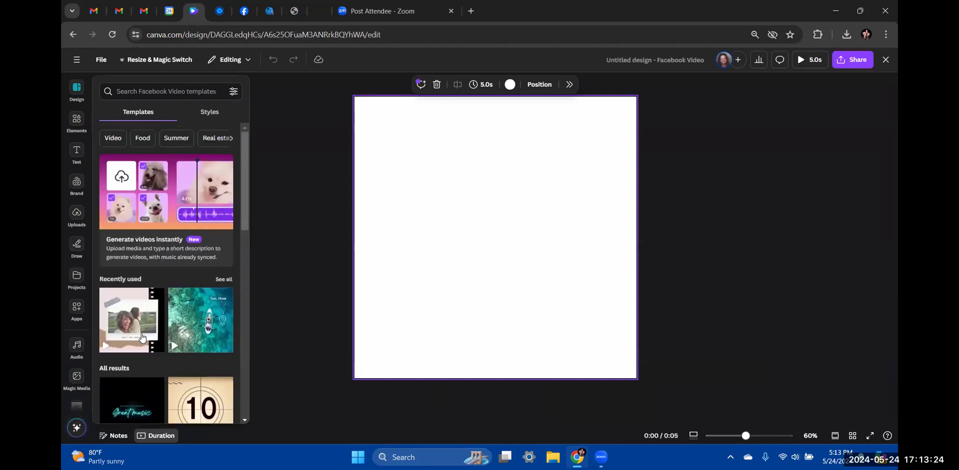
left_click(113, 140)
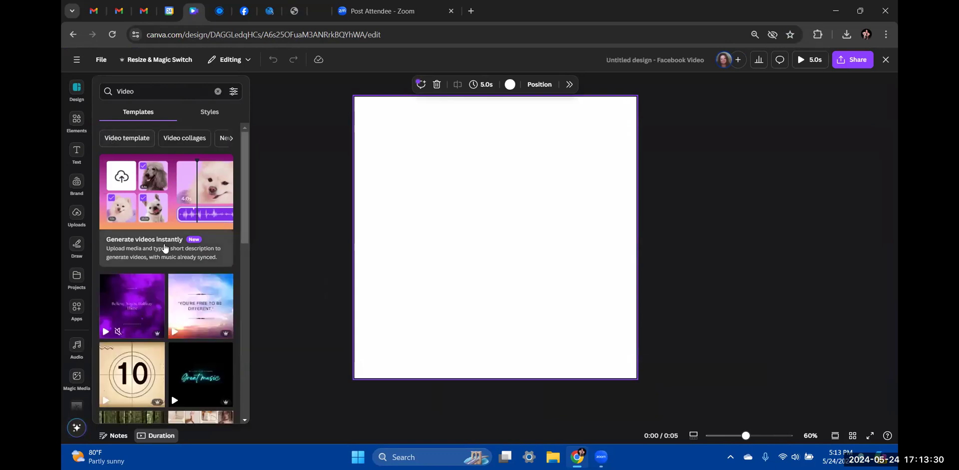
scroll(178, 223, "down", 4)
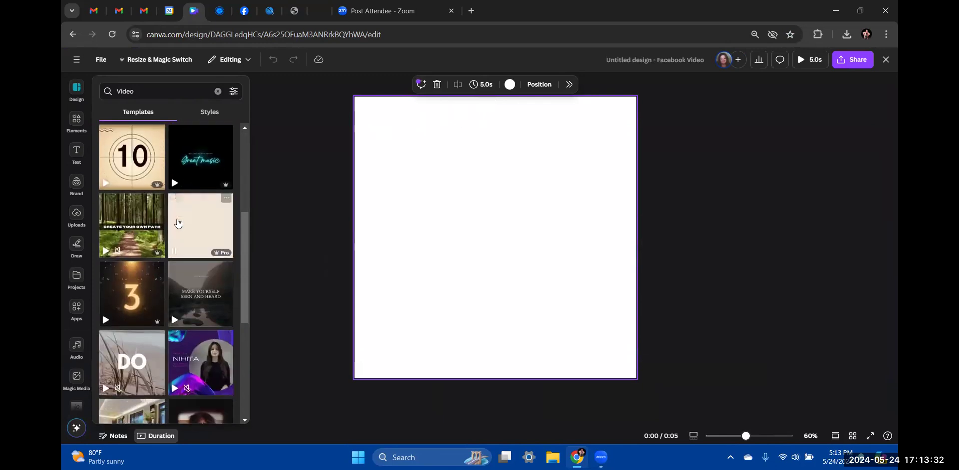
scroll(178, 224, "down", 3)
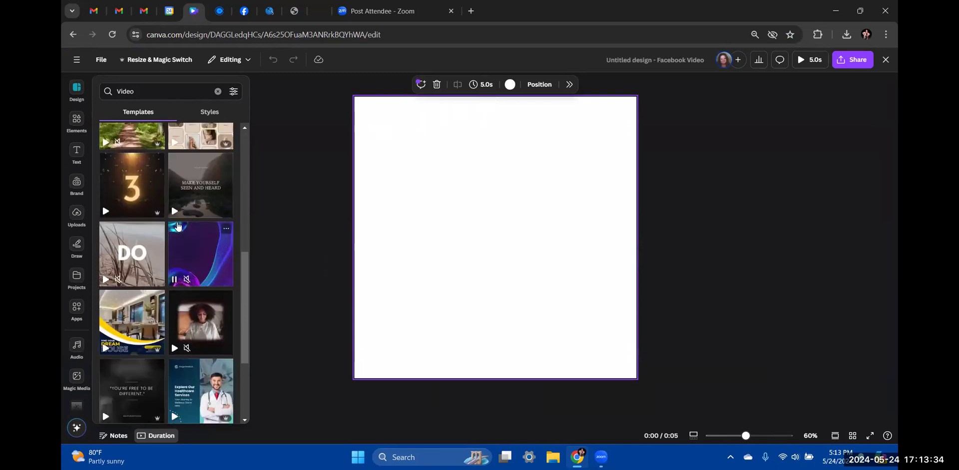
scroll(178, 227, "down", 10)
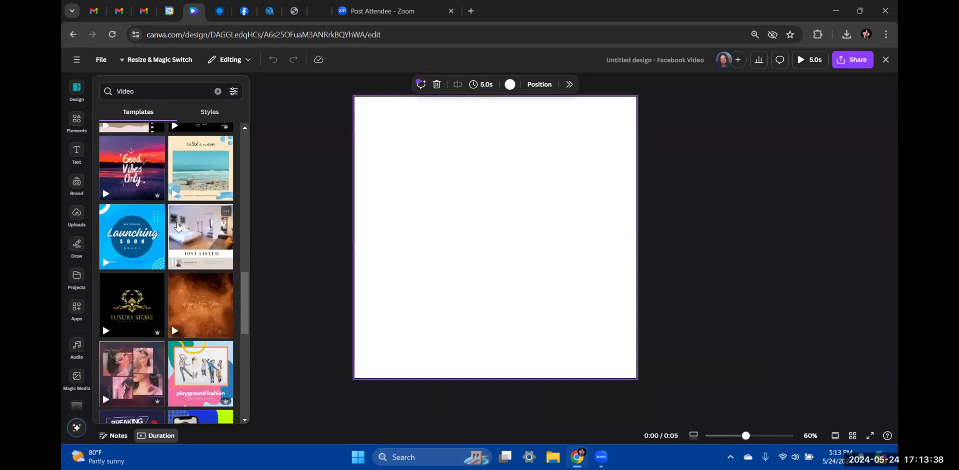
scroll(178, 227, "down", 4)
scroll(178, 228, "up", 4)
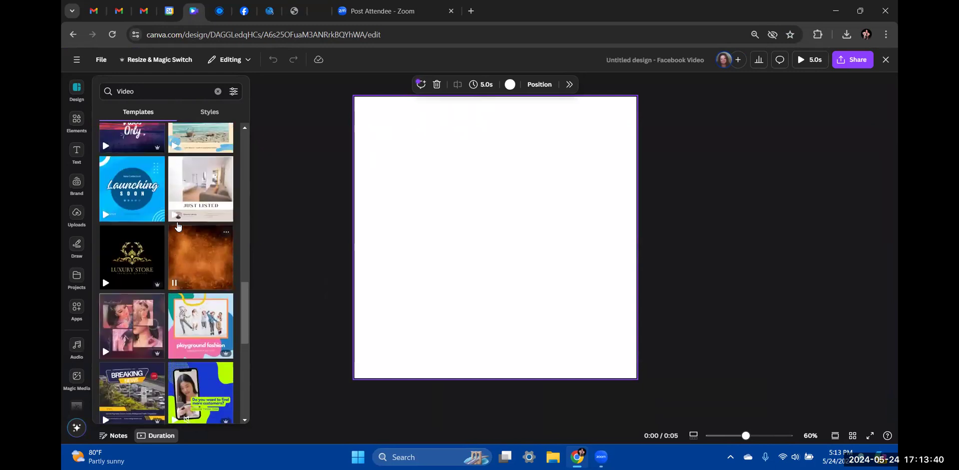
scroll(178, 227, "down", 8)
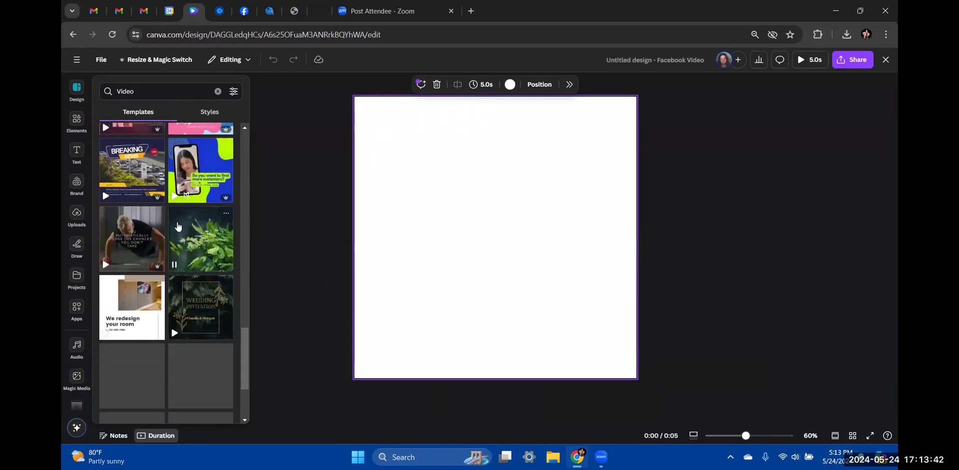
scroll(178, 228, "down", 4)
scroll(179, 227, "up", 5)
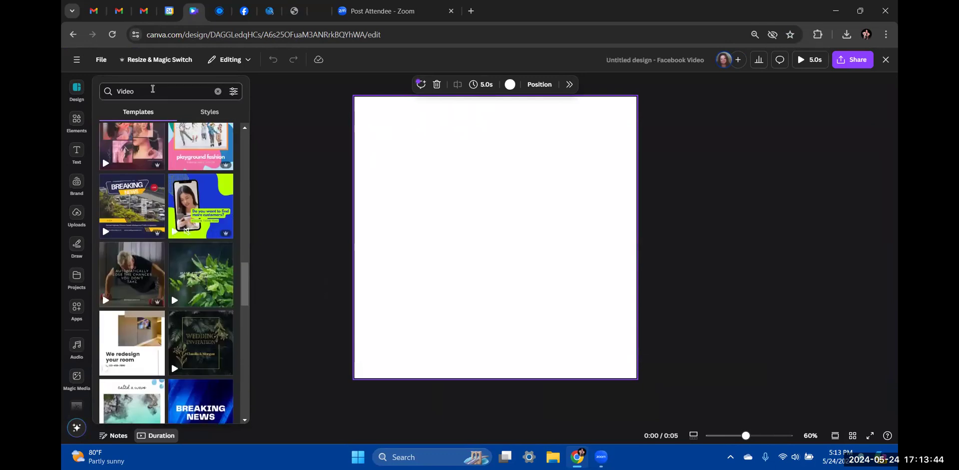
scroll(152, 139, "up", 10)
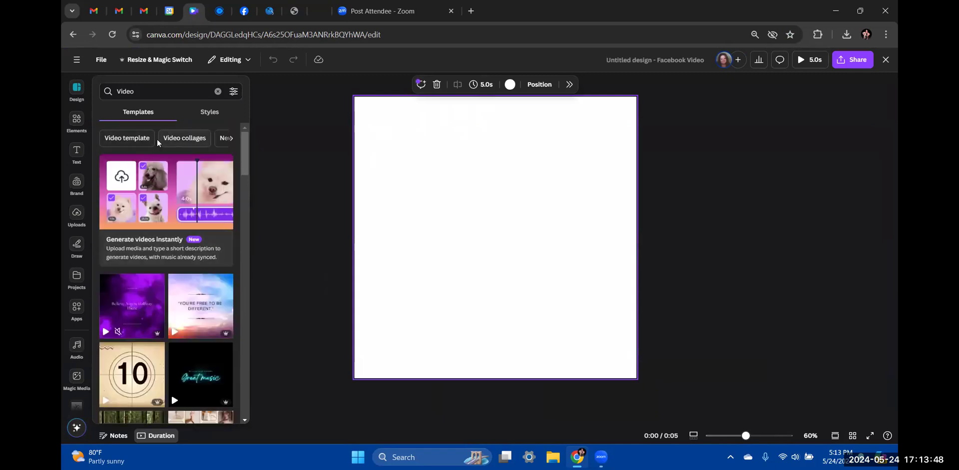
Clear the search and apply the Fort Leburg template from the Travel category
left_click(134, 93)
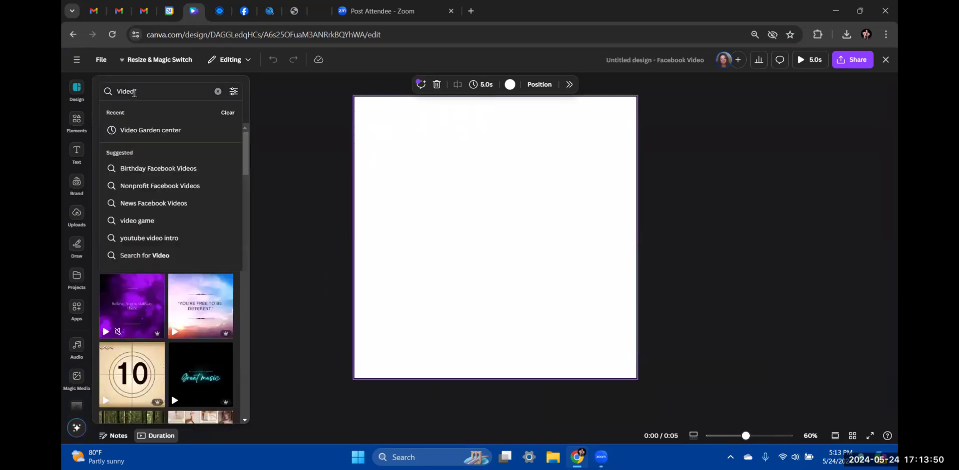
left_click(218, 92)
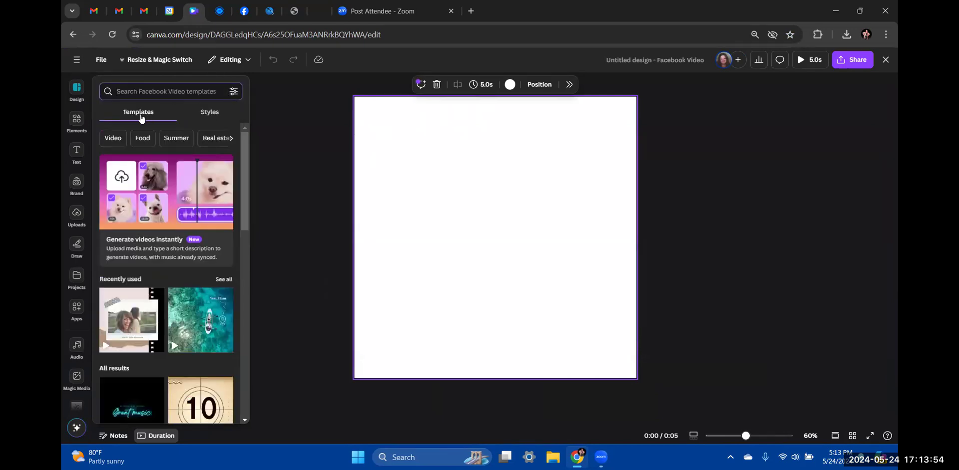
left_click(230, 139)
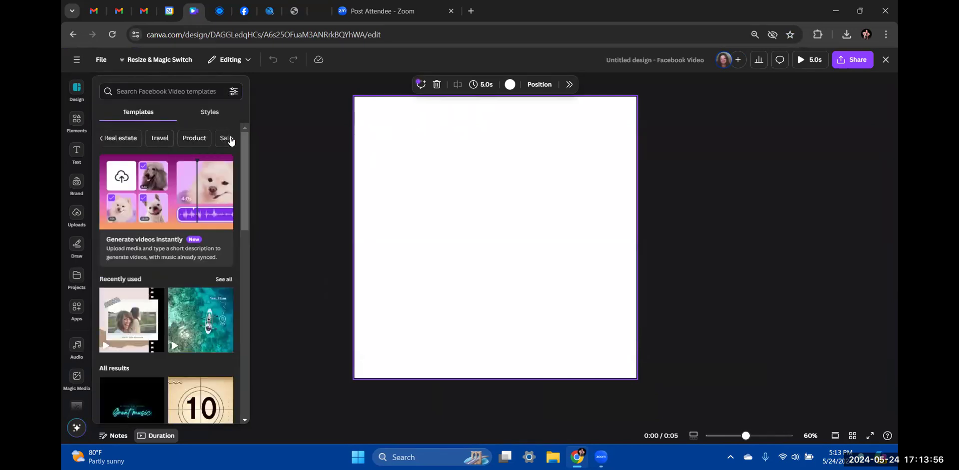
left_click(160, 139)
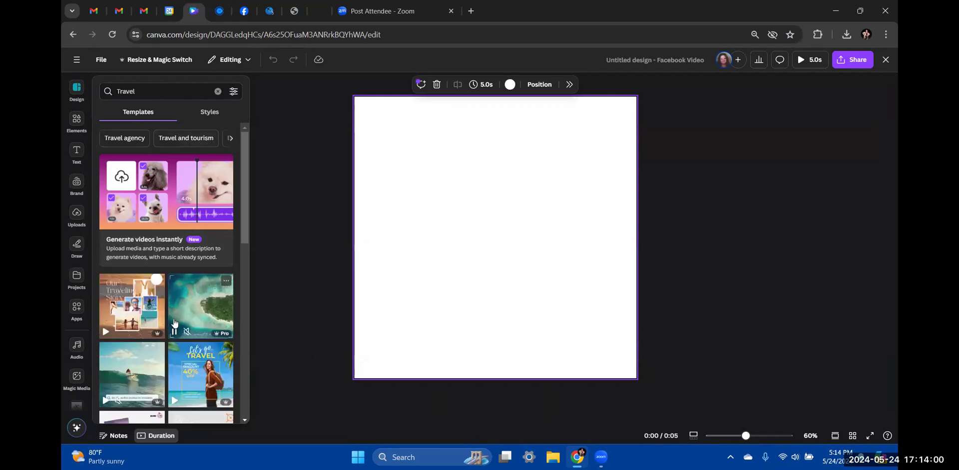
scroll(172, 310, "down", 2)
scroll(175, 323, "down", 1)
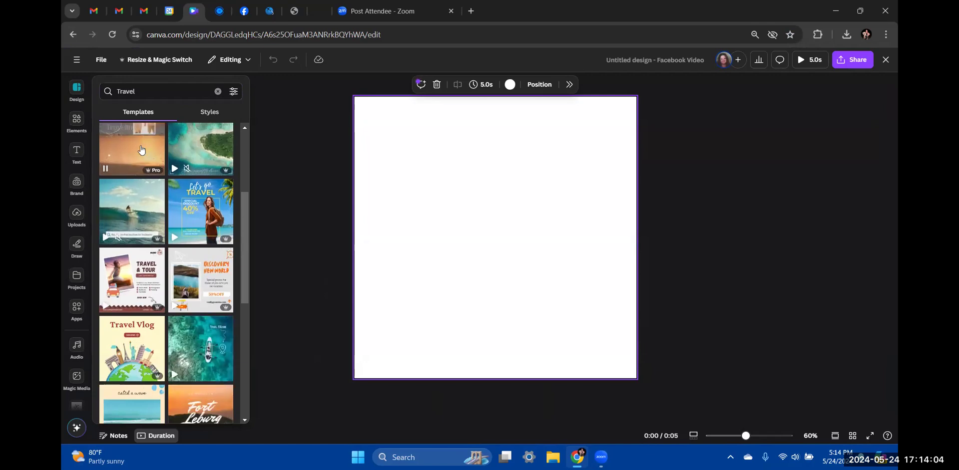
mouse_move(182, 237)
scroll(184, 272, "down", 4)
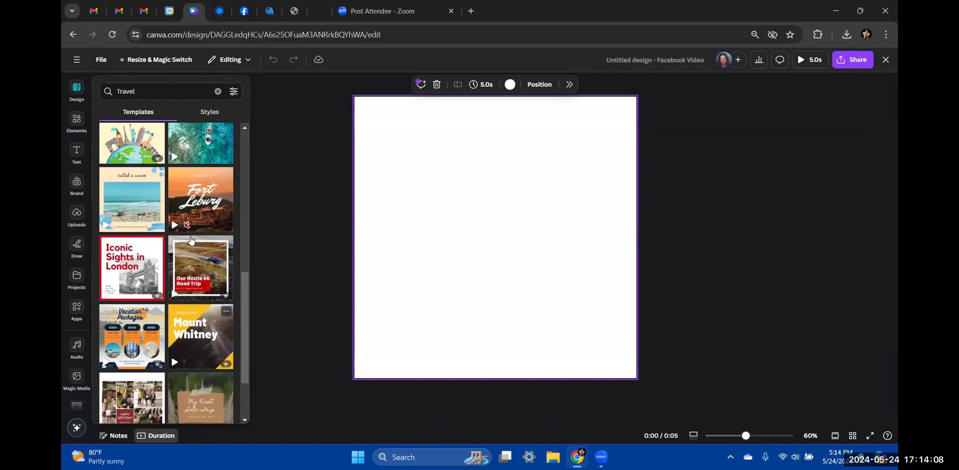
left_click(194, 200)
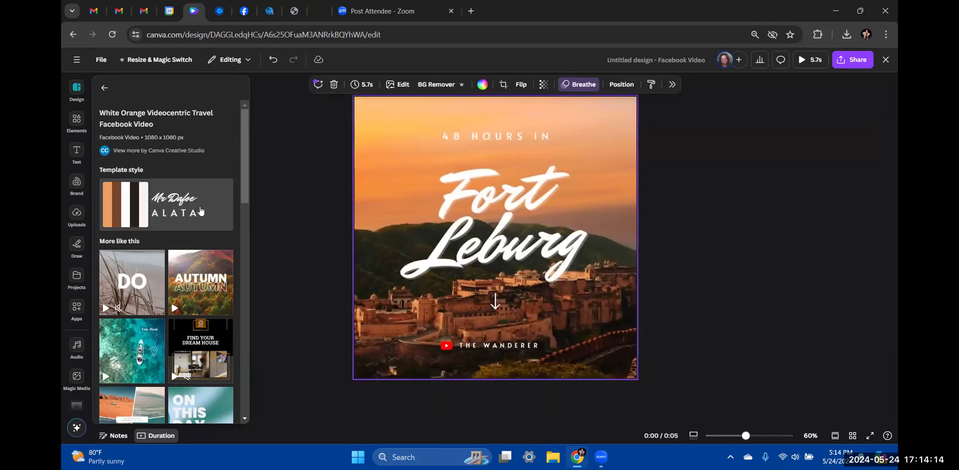
Select and deselect THE WANDERER caption group, then go back to the Canva home page
left_click(445, 348)
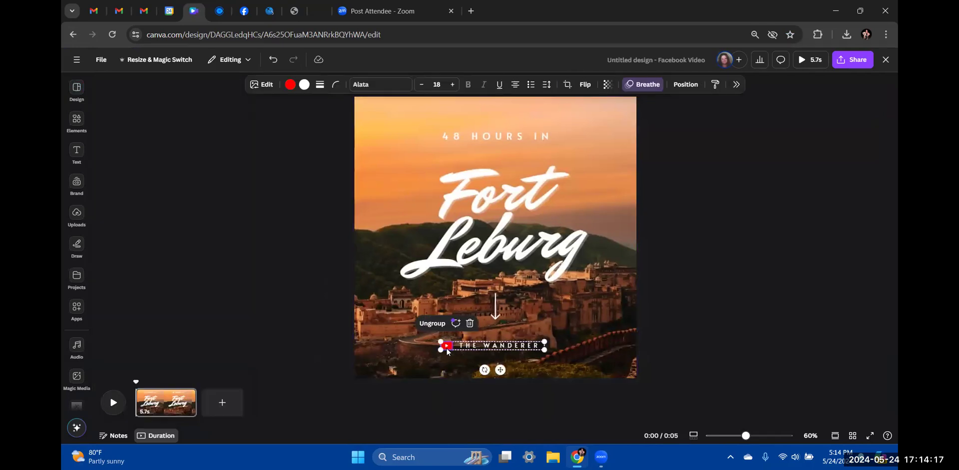
left_click(241, 334)
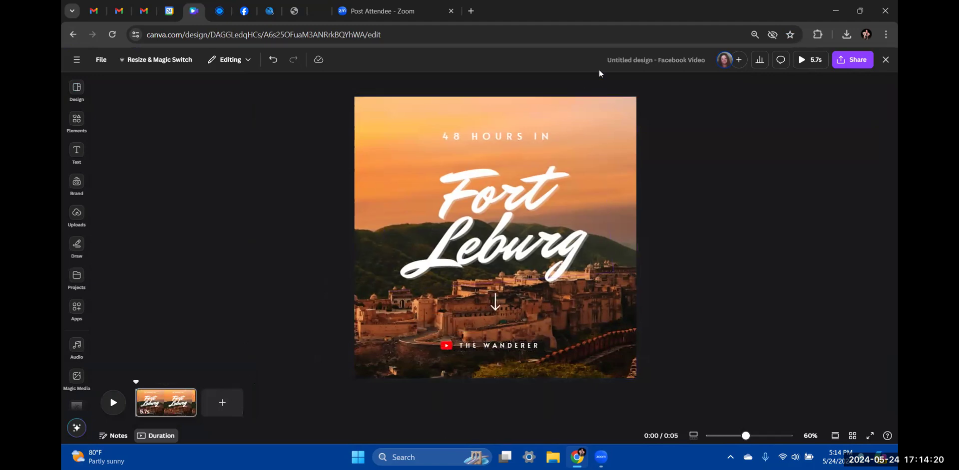
left_click(73, 35)
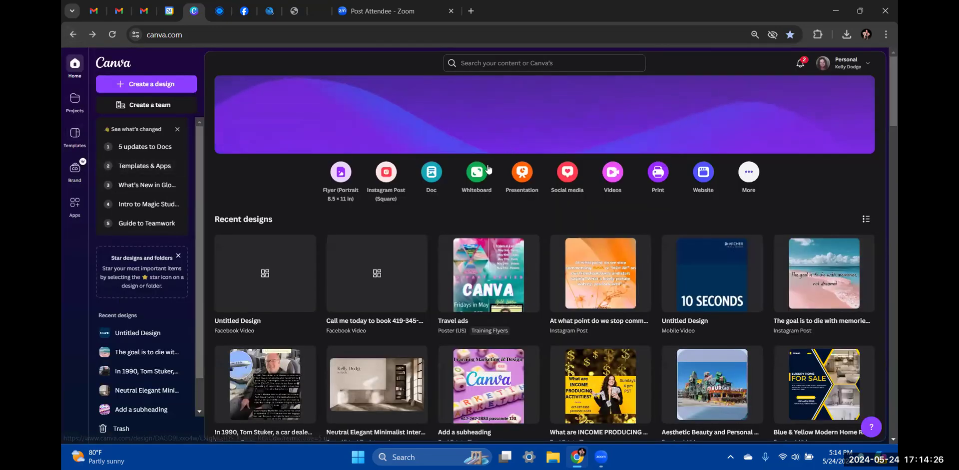
Create another blank 1080×1080 Facebook Video design from the home page's Videos choices
left_click(612, 174)
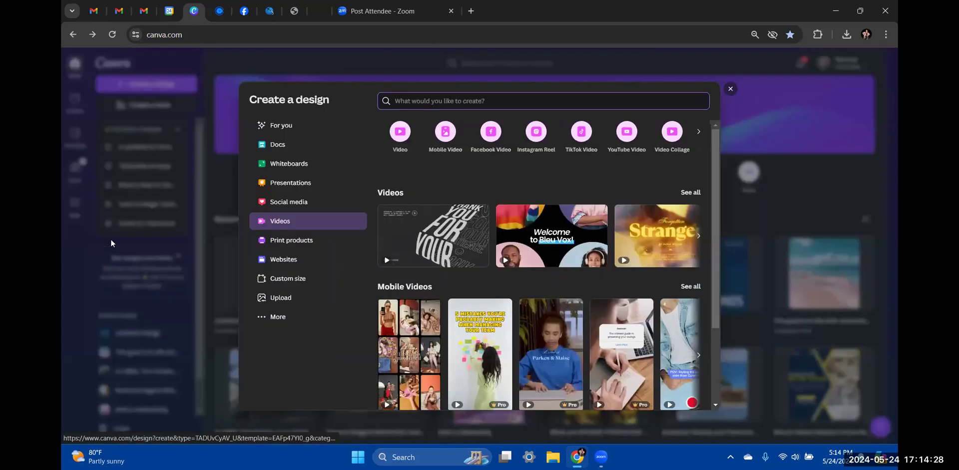
left_click(292, 226)
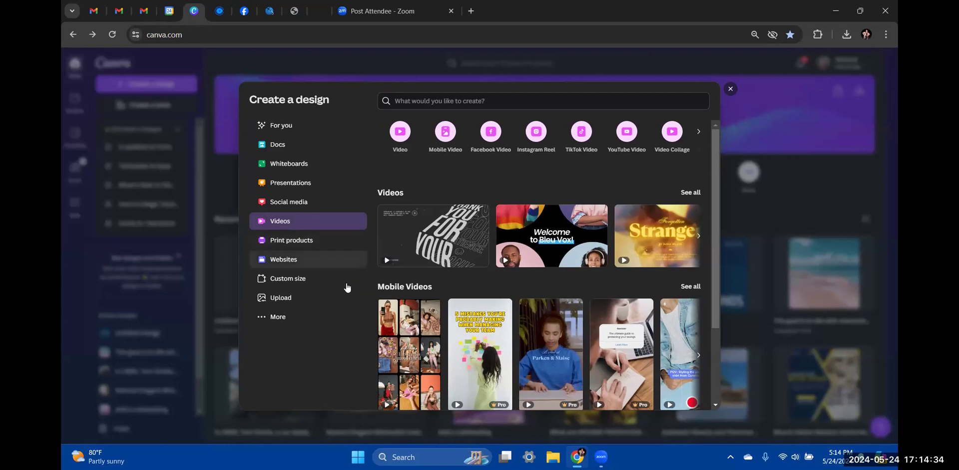
left_click(492, 139)
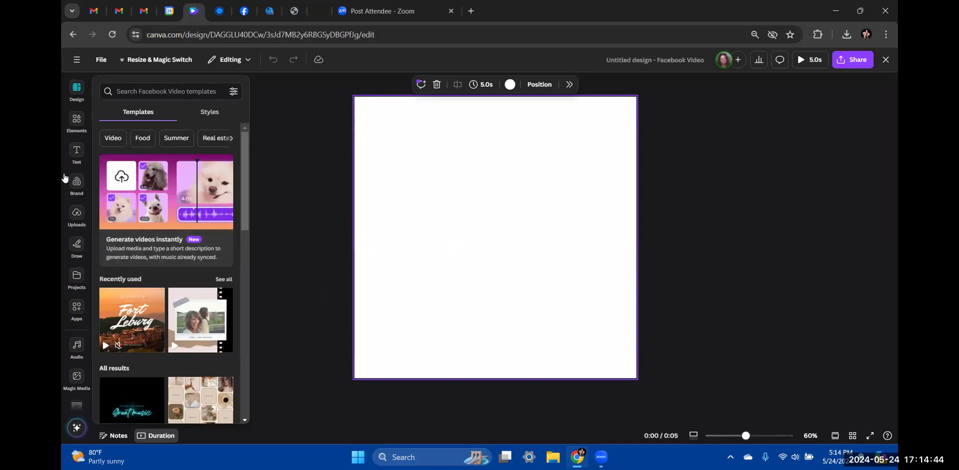
Open the Elements library and scroll down to its photos, videos and audio sections
left_click(73, 125)
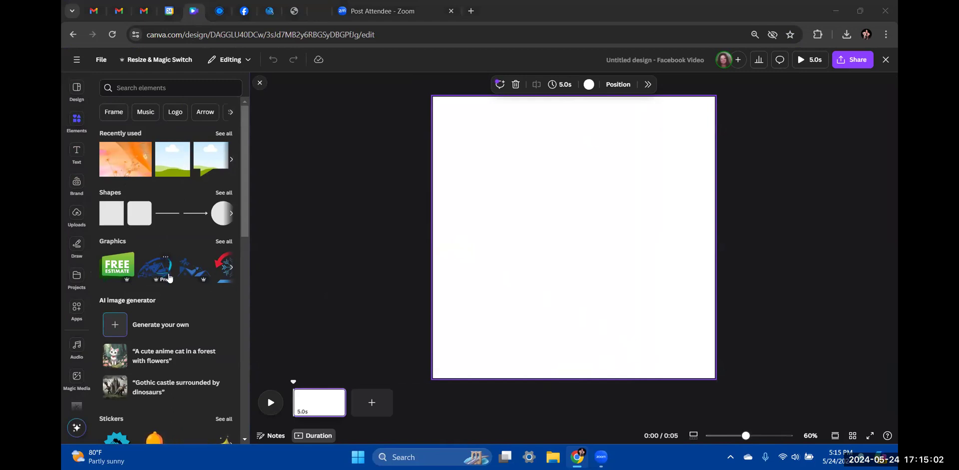
scroll(169, 278, "down", 3)
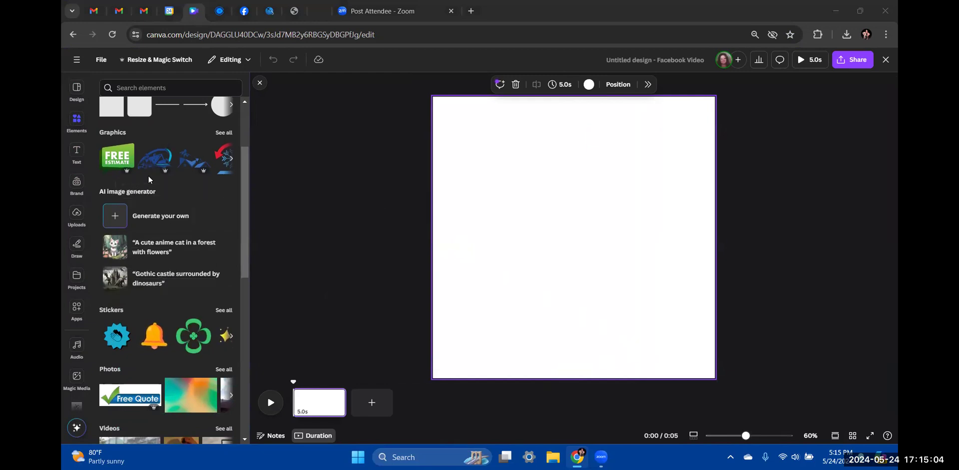
scroll(149, 179, "down", 5)
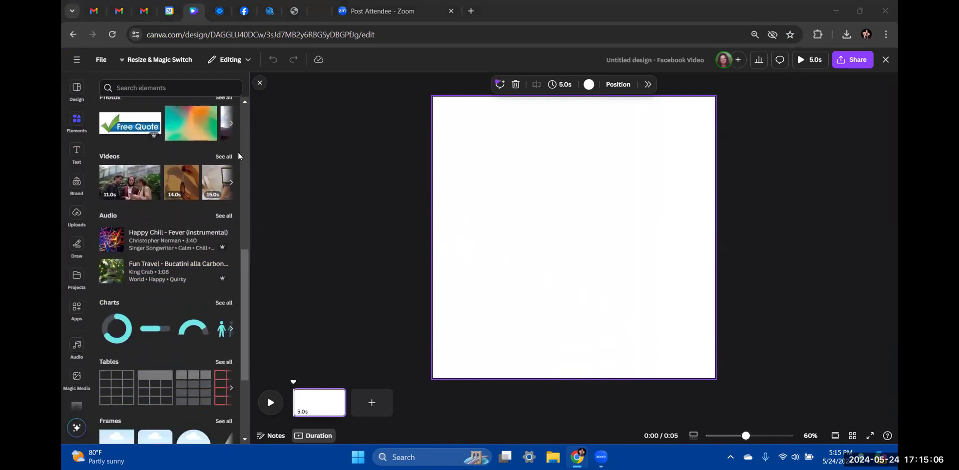
Show all stock videos and trim the blank page from 5.0 to 3.0 seconds
left_click(223, 158)
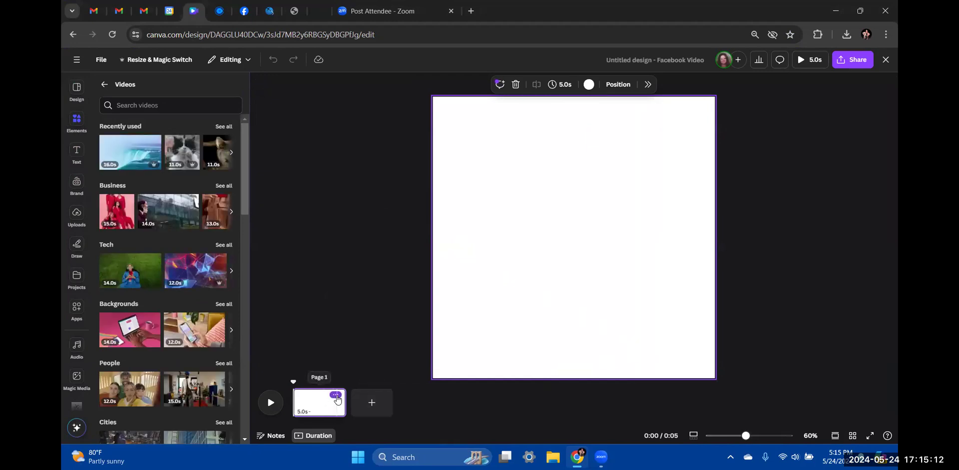
mouse_move(341, 408)
left_click_drag(342, 409, 319, 405)
left_click_drag(318, 405, 322, 402)
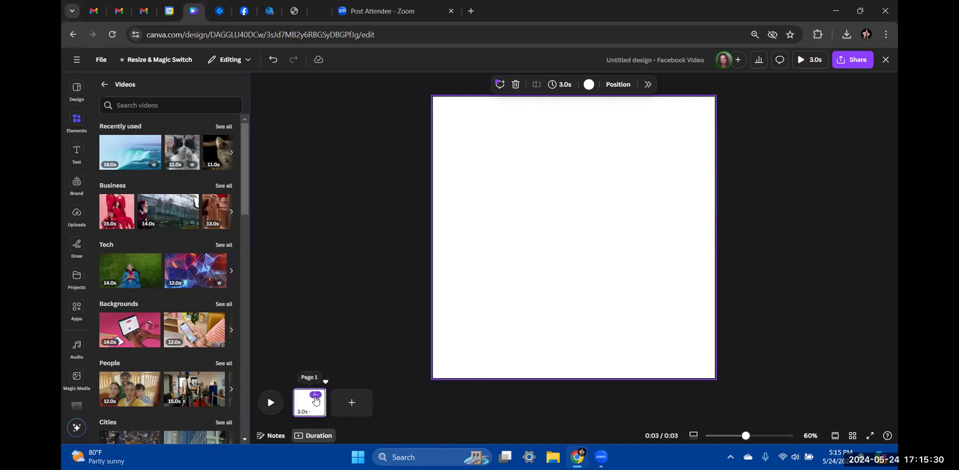
Duplicate the 3.0-second page four times, giving five pages totalling 15 seconds
left_click(314, 397)
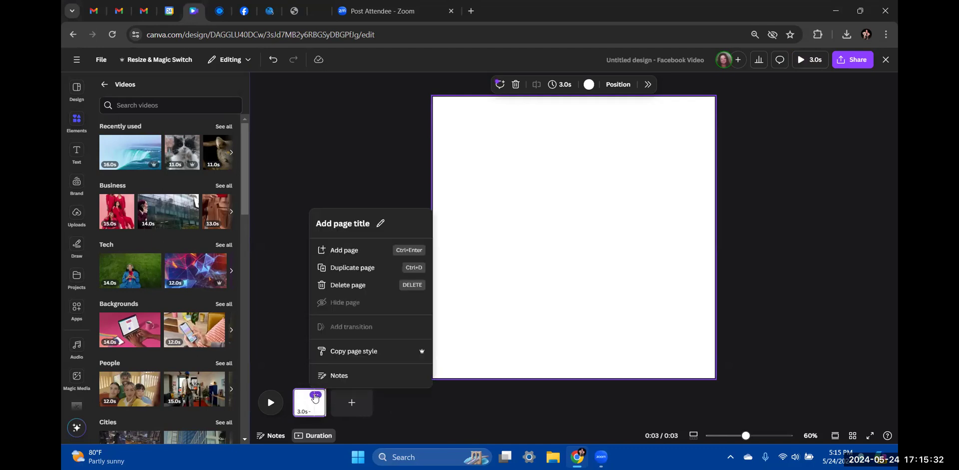
left_click(362, 270)
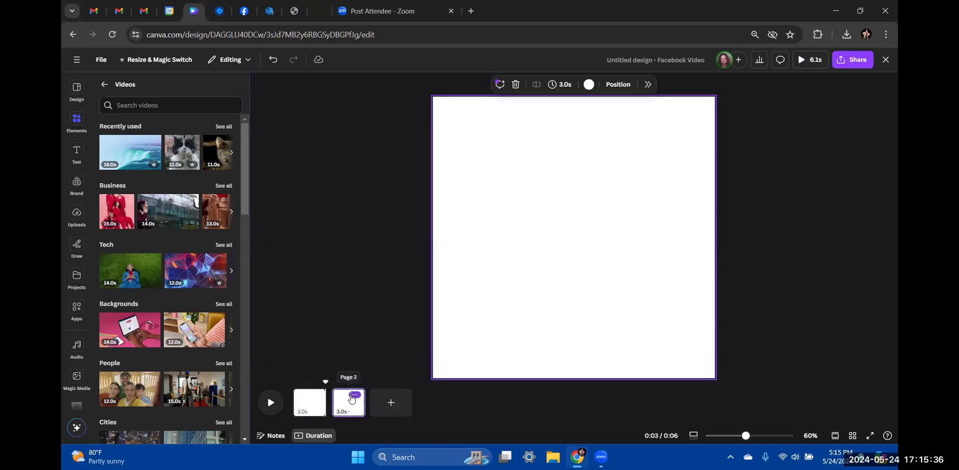
left_click(355, 395)
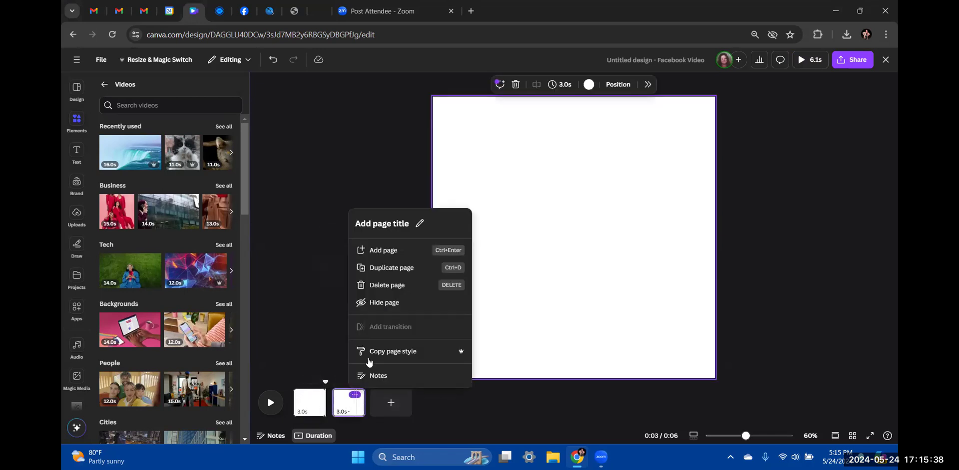
left_click(388, 270)
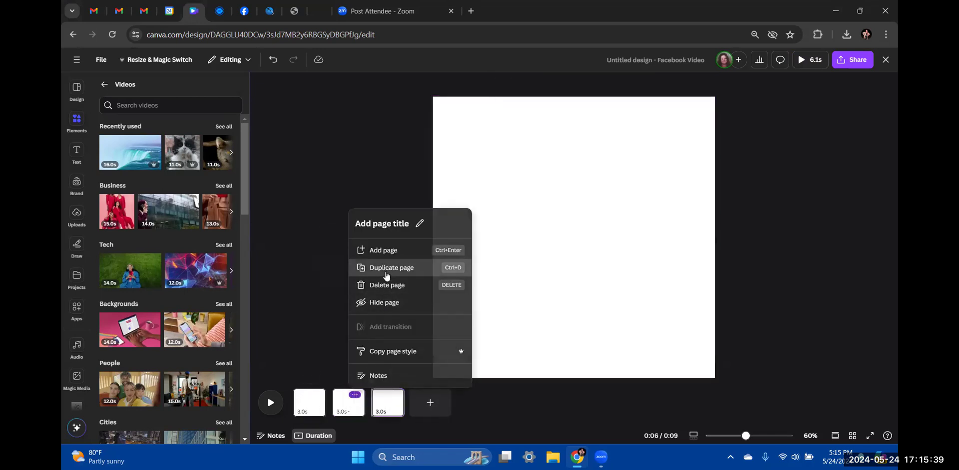
left_click(355, 397)
left_click(385, 269)
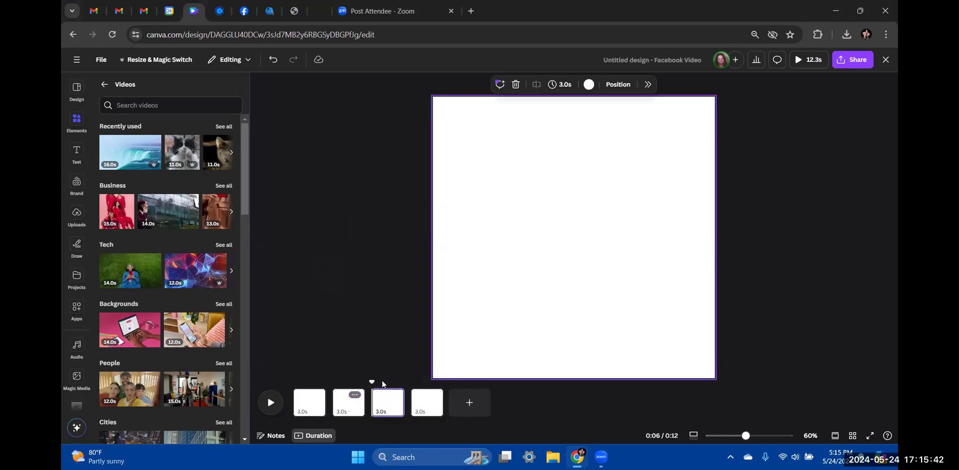
left_click(394, 396)
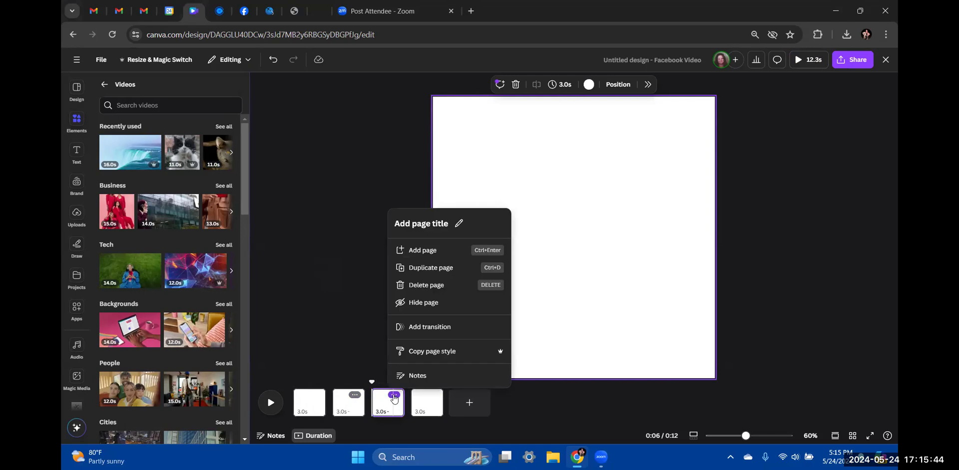
left_click(419, 270)
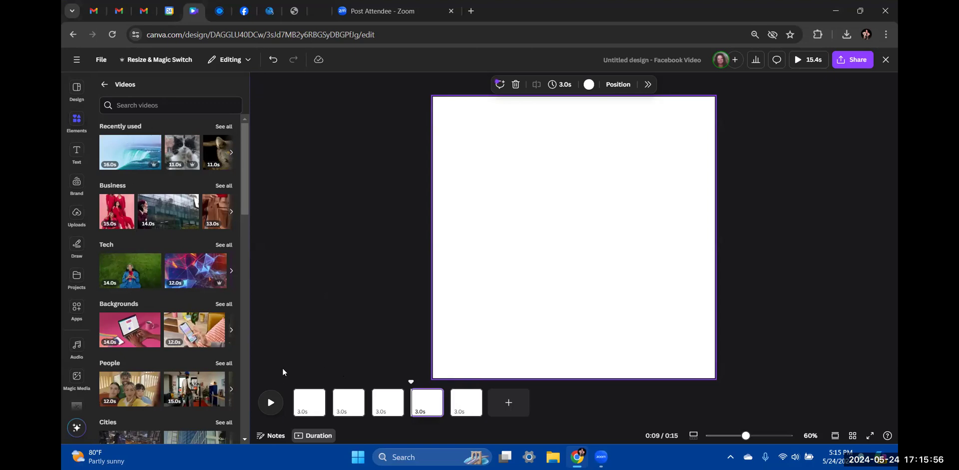
left_click(307, 407)
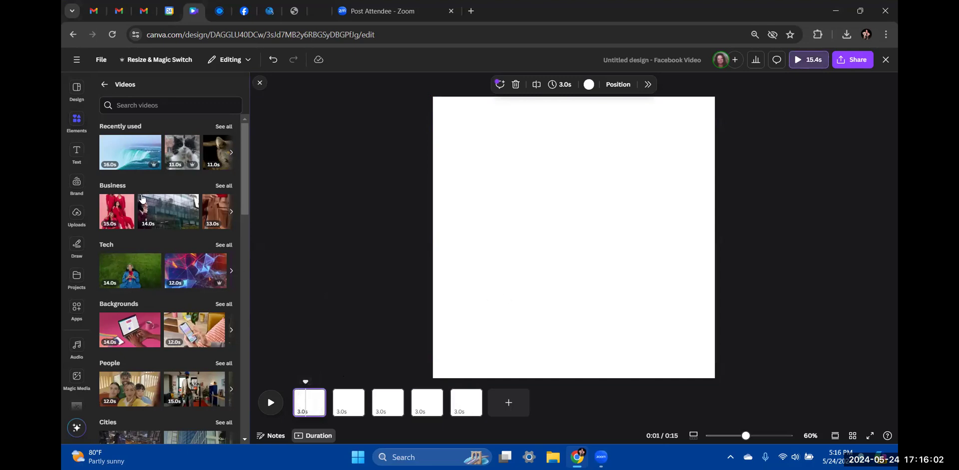
scroll(140, 204, "down", 7)
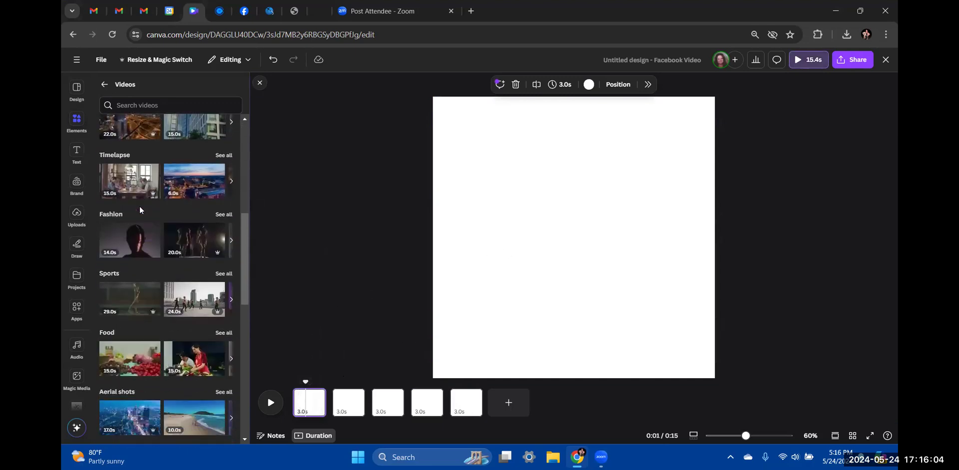
scroll(139, 207, "up", 7)
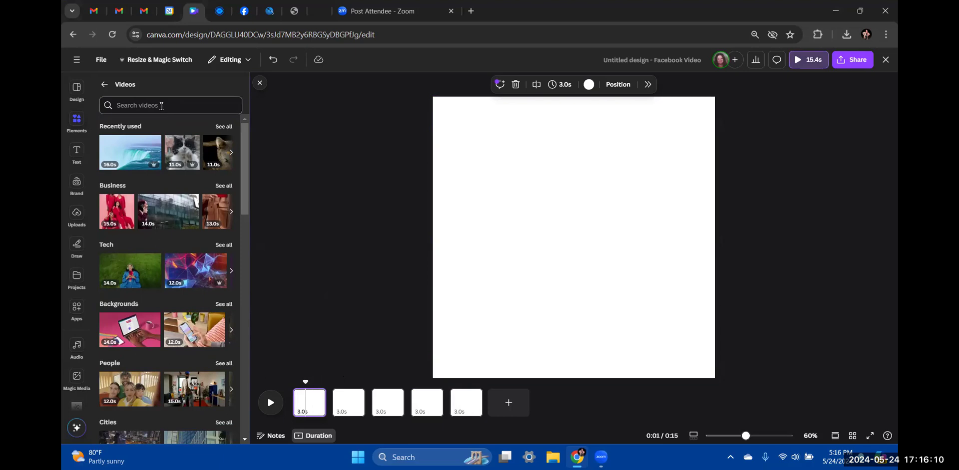
left_click(161, 105)
type("travel")
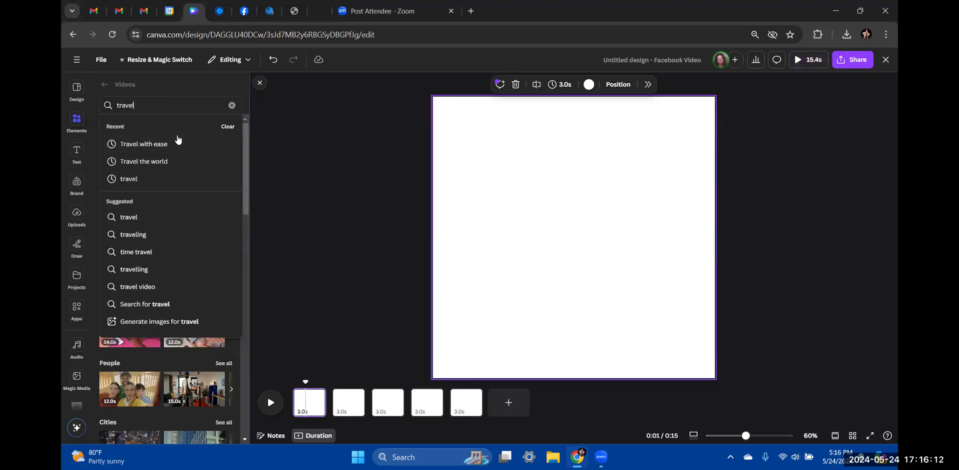
key("Return")
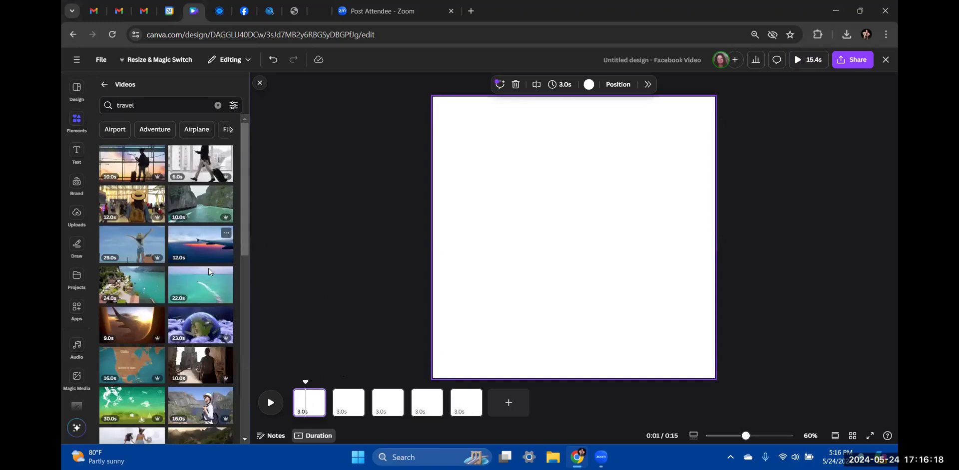
scroll(200, 287, "down", 1)
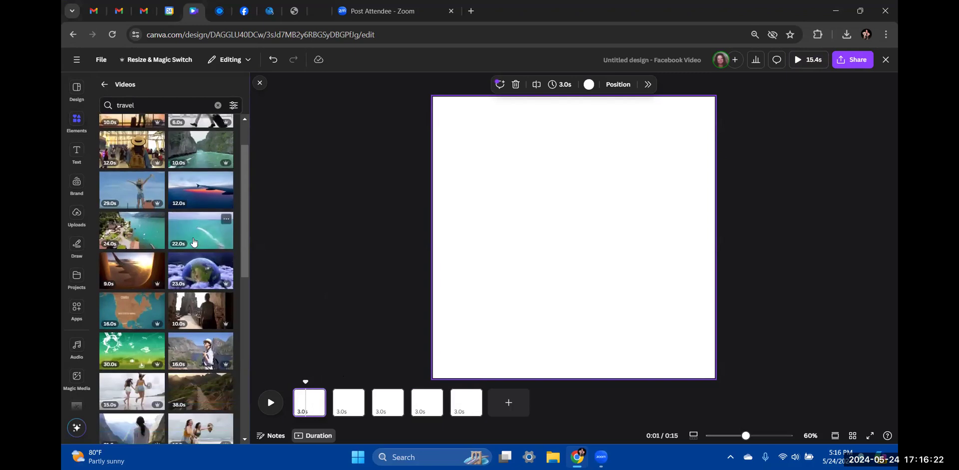
scroll(194, 242, "down", 3)
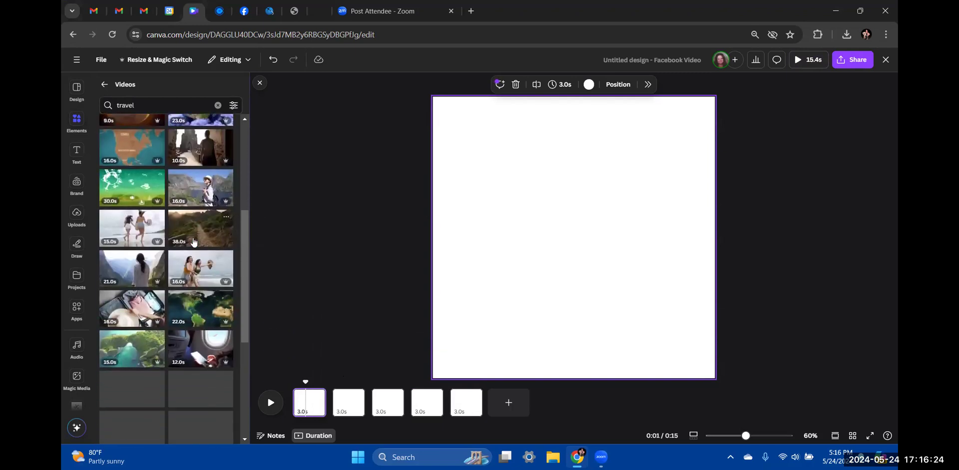
scroll(194, 242, "down", 1)
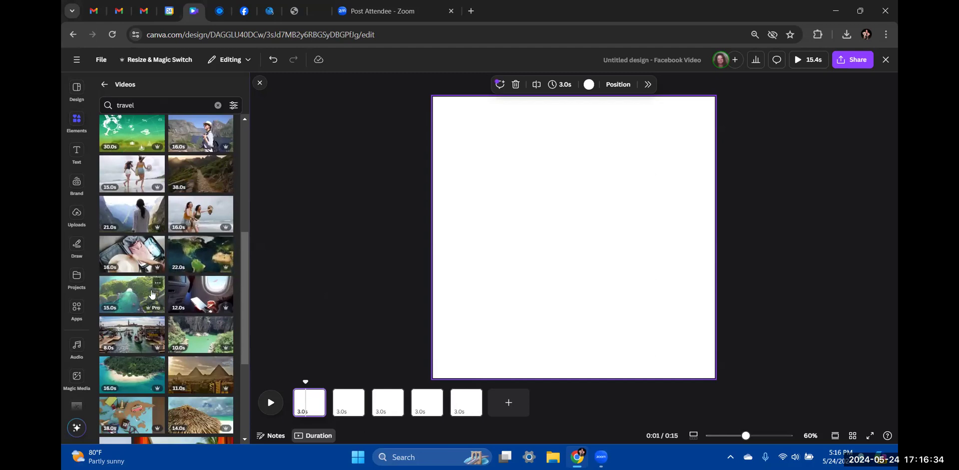
scroll(158, 290, "down", 1)
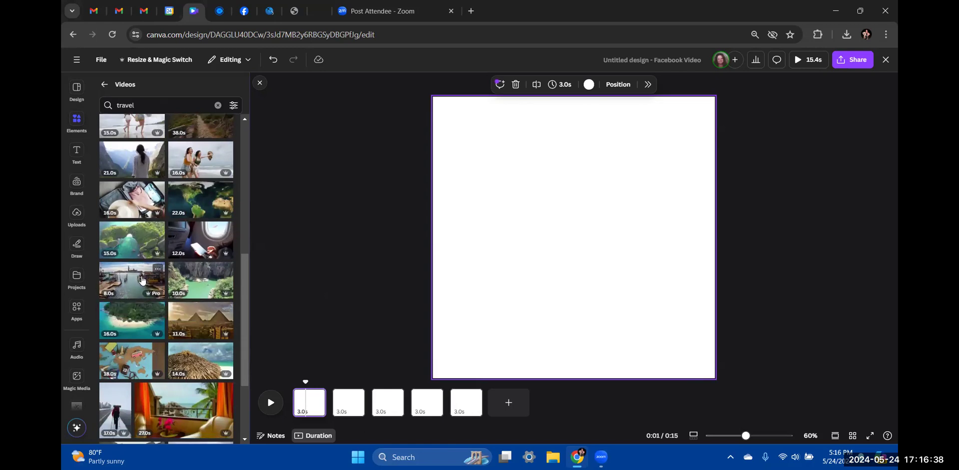
scroll(142, 281, "down", 1)
scroll(142, 281, "down", 4)
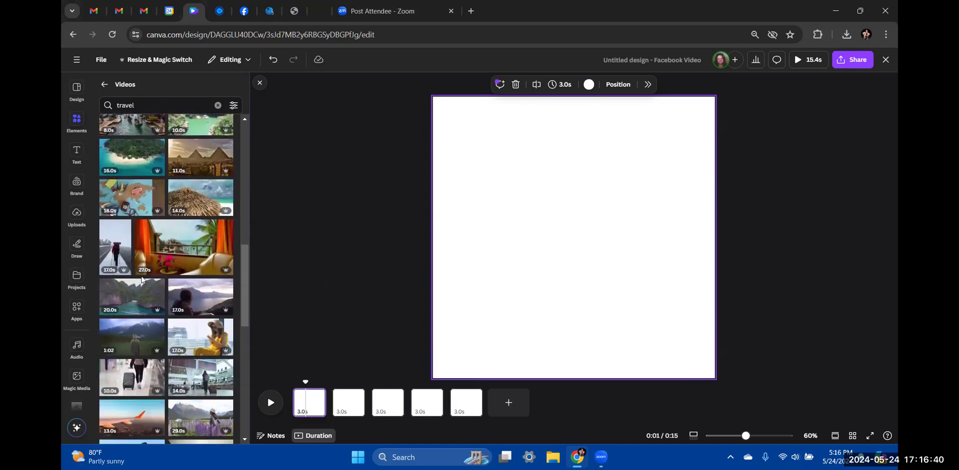
scroll(142, 280, "down", 3)
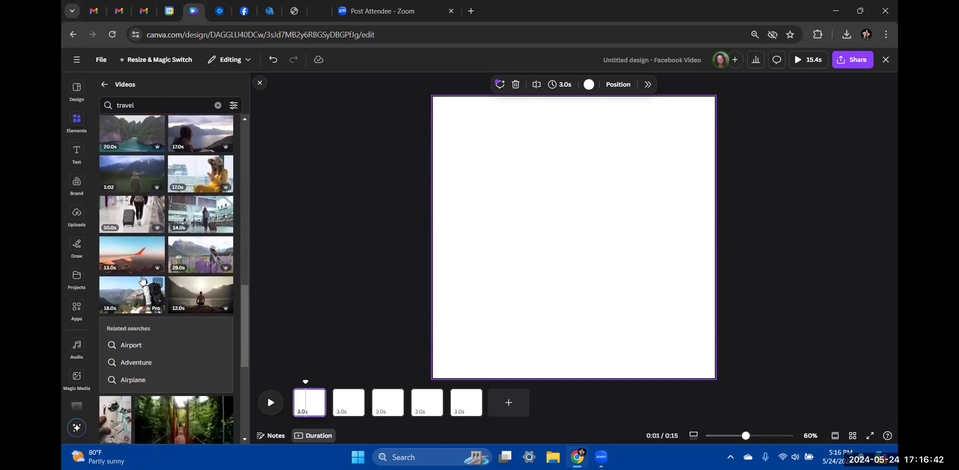
scroll(141, 278, "down", 2)
scroll(142, 277, "down", 5)
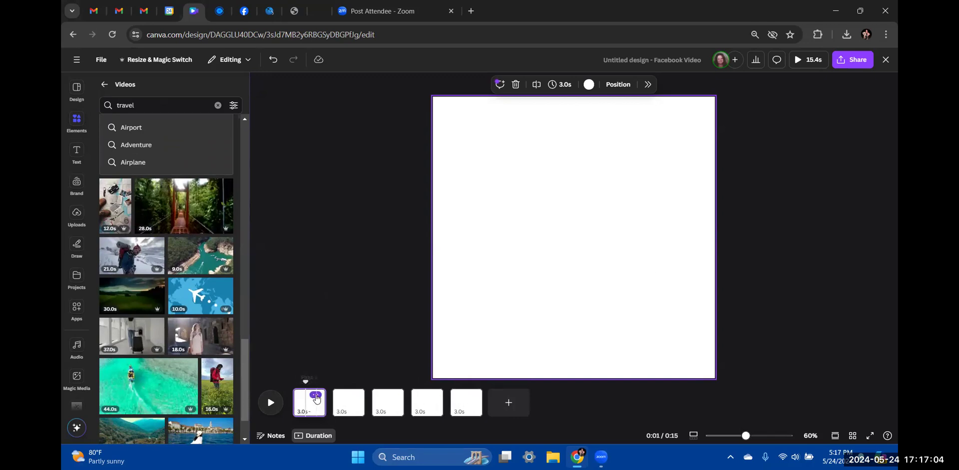
Add a body text box on page 1 containing the Linktr.ee profile link
left_click(315, 395)
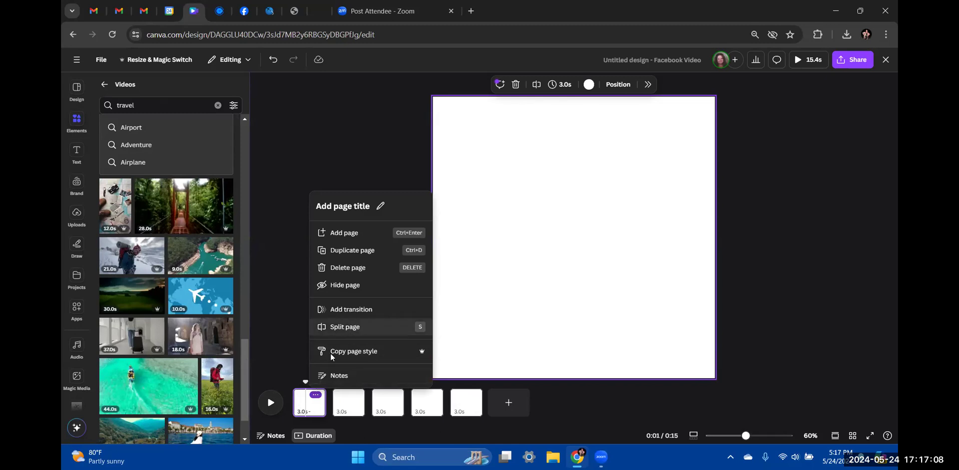
left_click(272, 349)
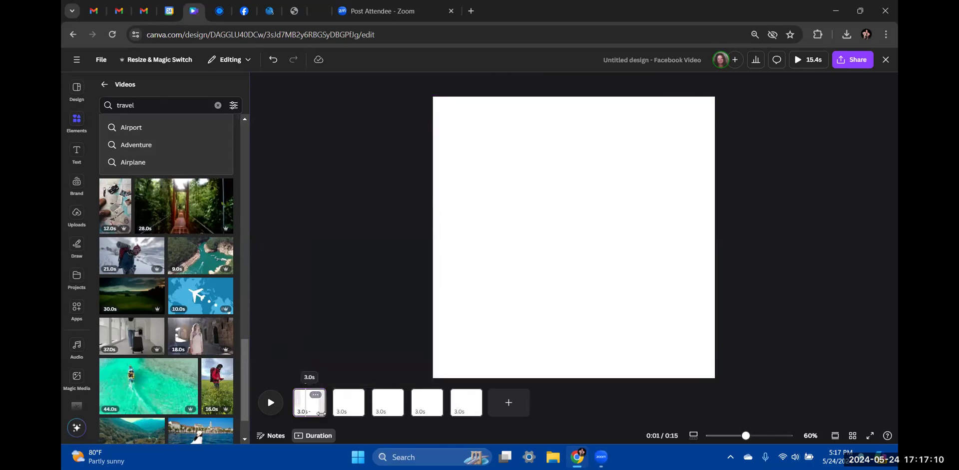
left_click(555, 247)
left_click(72, 155)
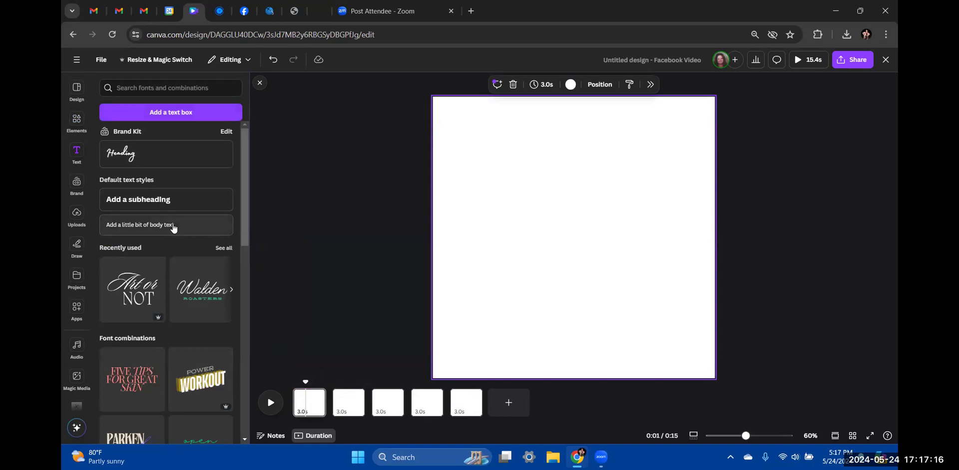
left_click(173, 223)
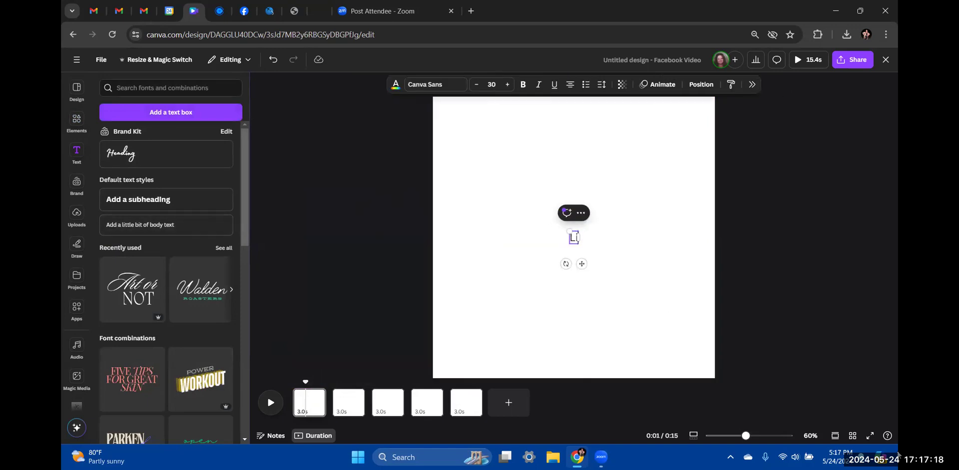
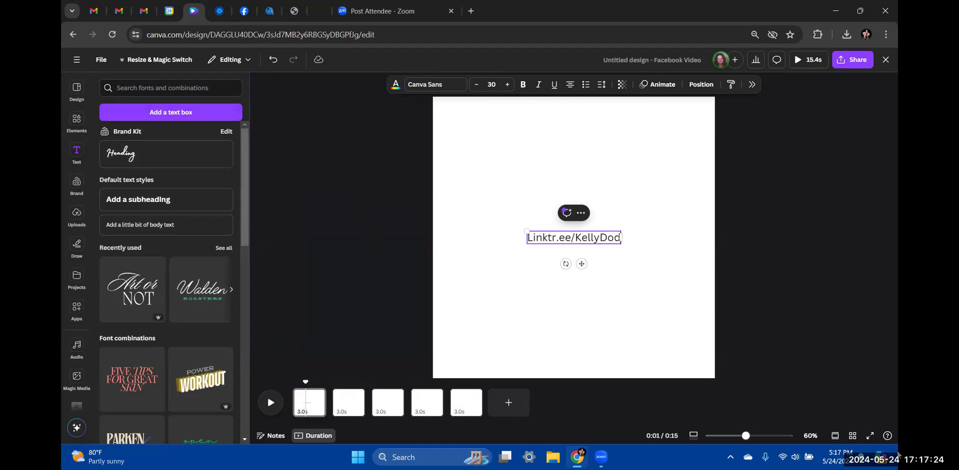
left_click(374, 291)
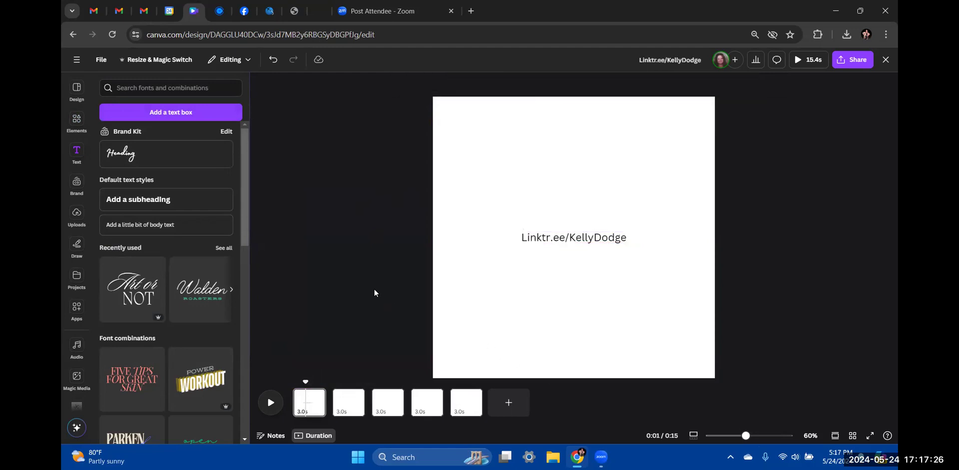
Move the link text to the bottom centre of page 1
left_click_drag(573, 237, 572, 373)
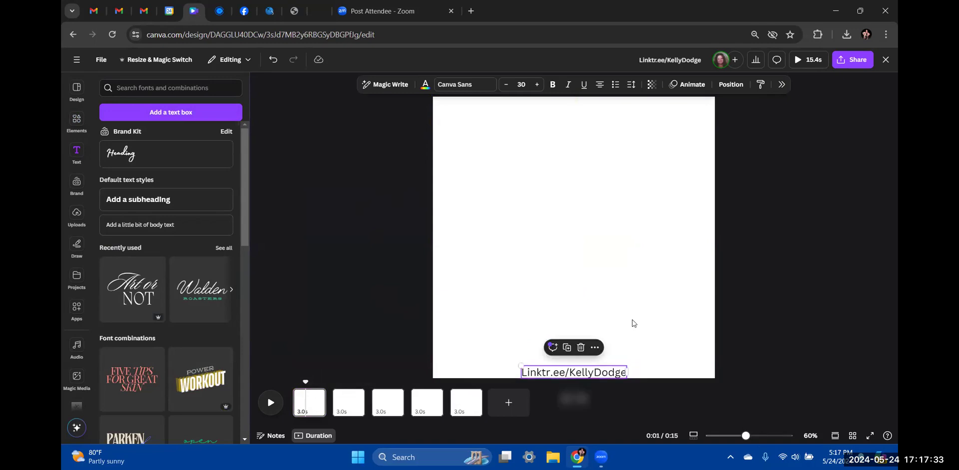
left_click(732, 85)
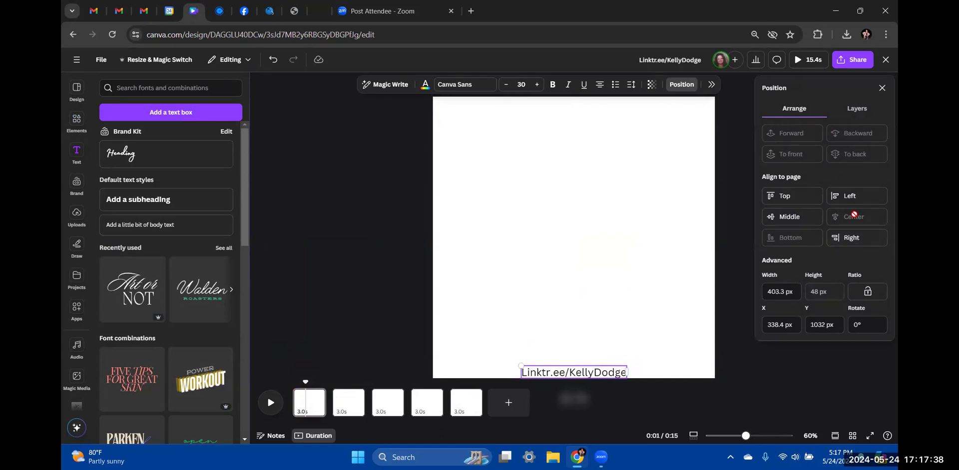
left_click(348, 230)
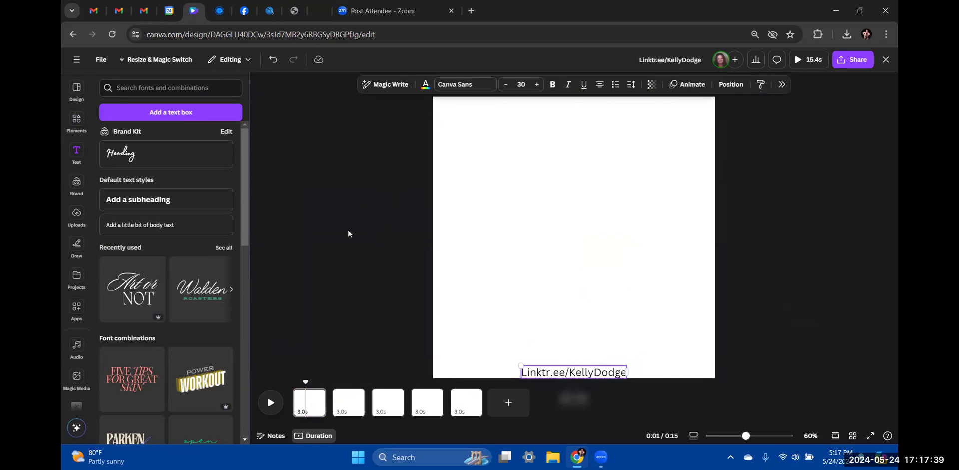
left_click(320, 263)
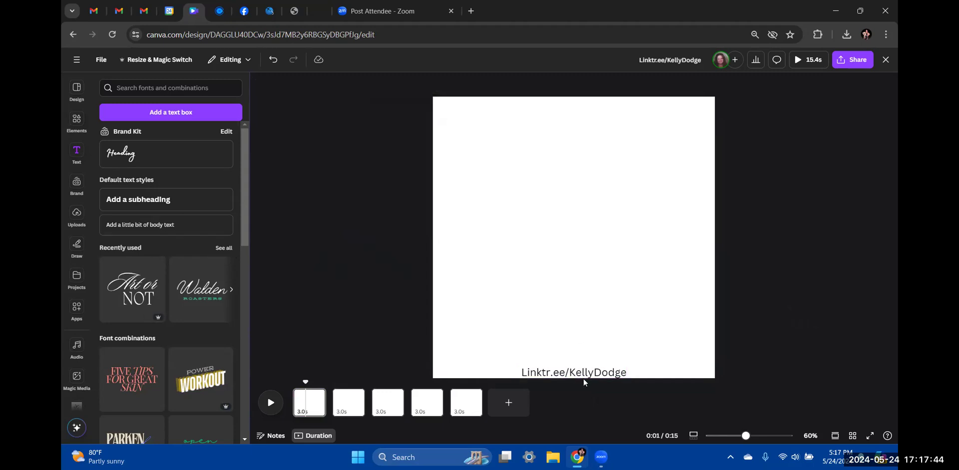
left_click(352, 408)
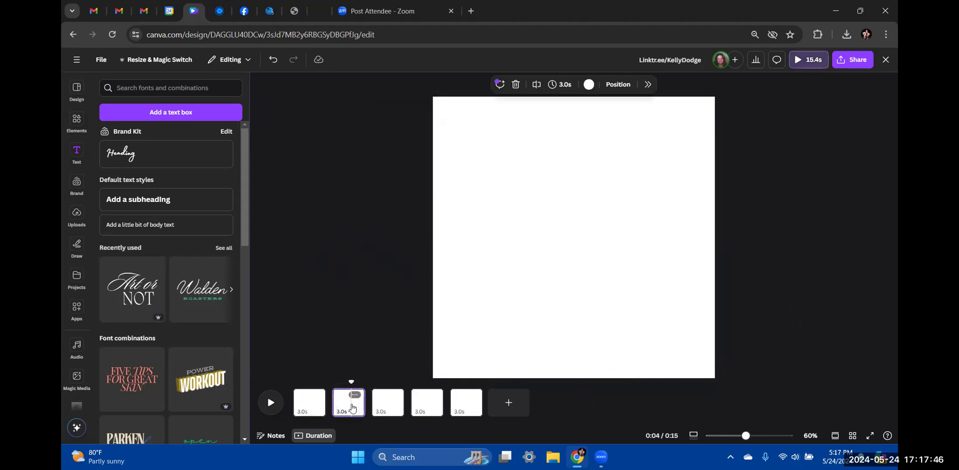
Review all five pages in the timeline, checking the third page's duration
left_click(394, 405)
left_click(435, 406)
left_click(457, 407)
left_click(311, 407)
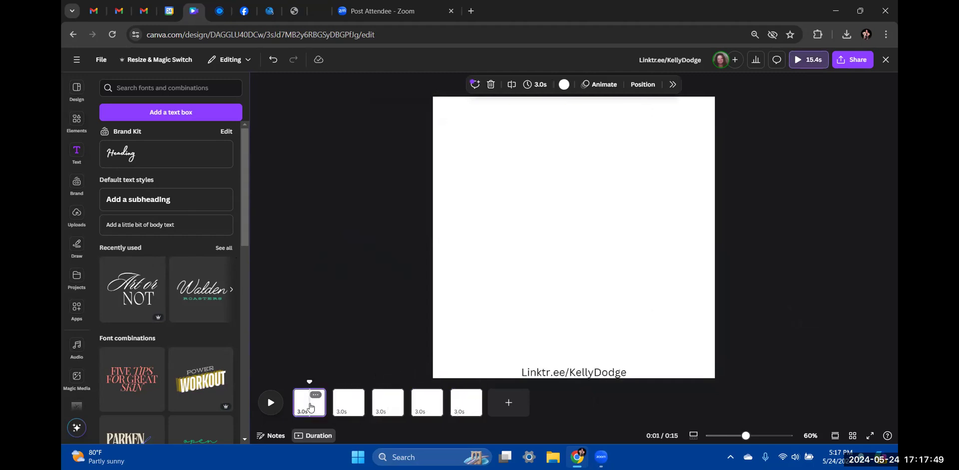
left_click(349, 405)
left_click(384, 405)
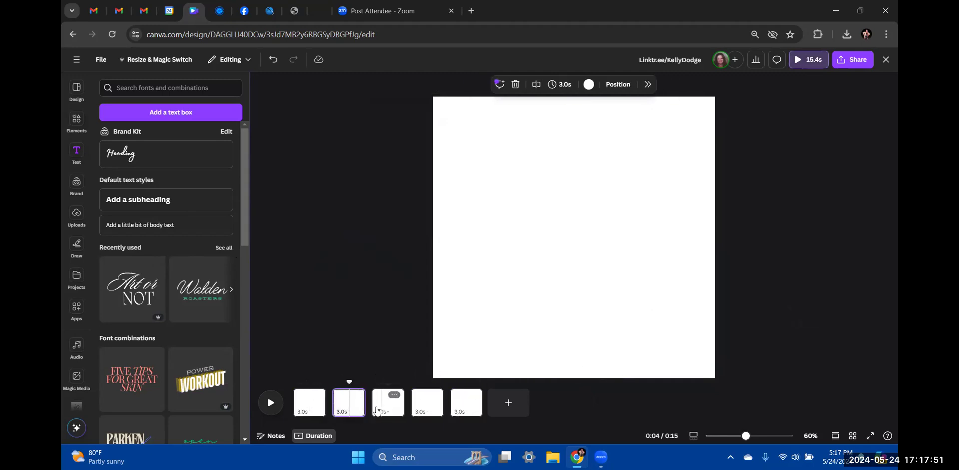
left_click(312, 409)
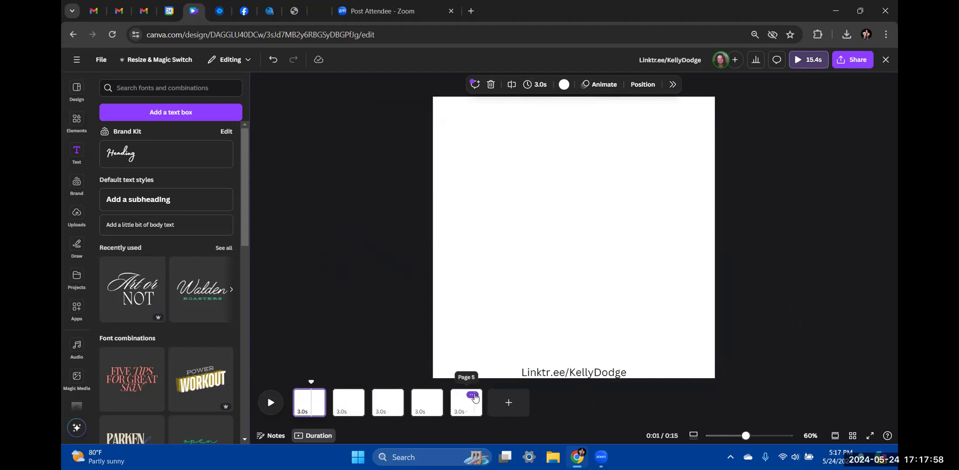
Delete pages 5, 4, 3 and 2 from the timeline
left_click(473, 397)
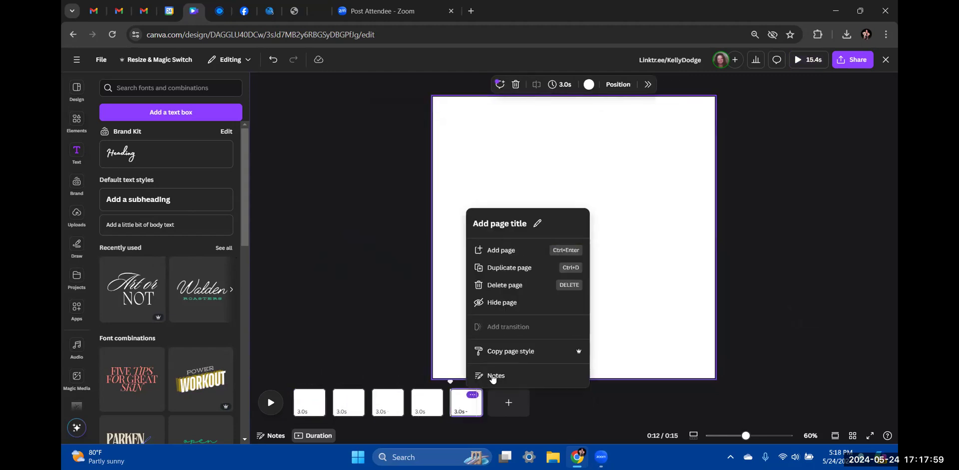
left_click(515, 287)
left_click(433, 395)
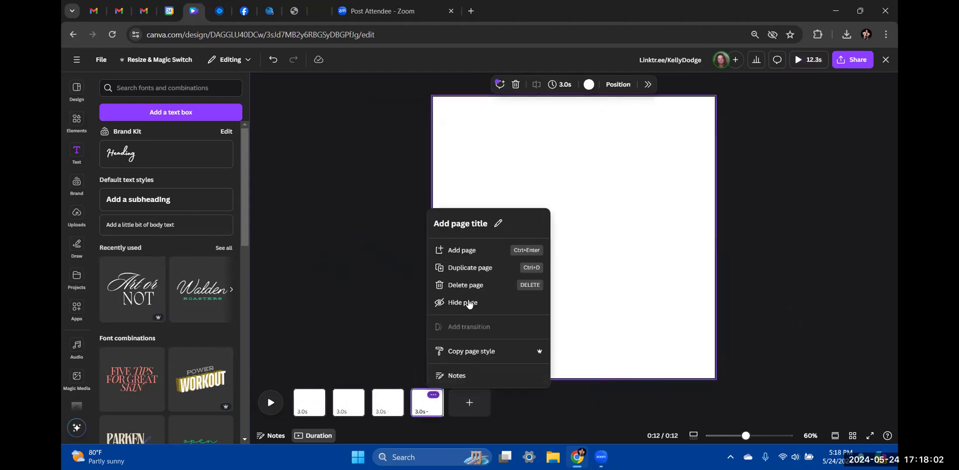
left_click(462, 286)
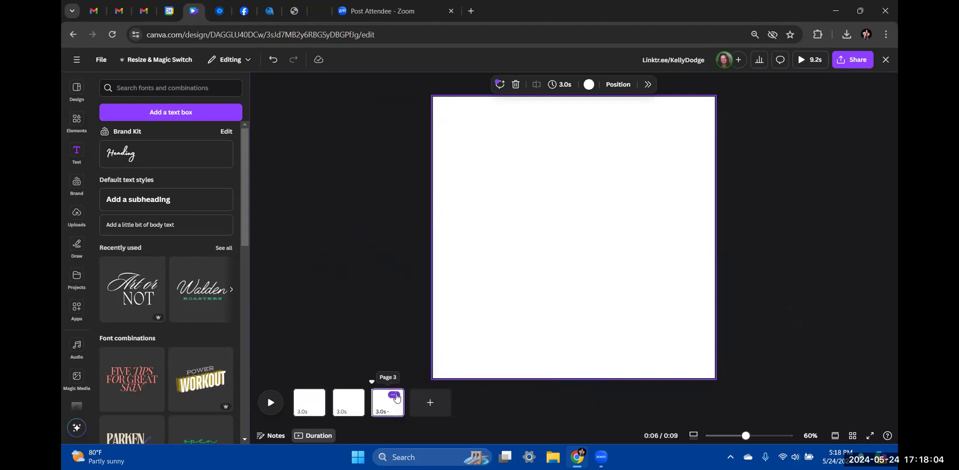
left_click(395, 396)
left_click(429, 286)
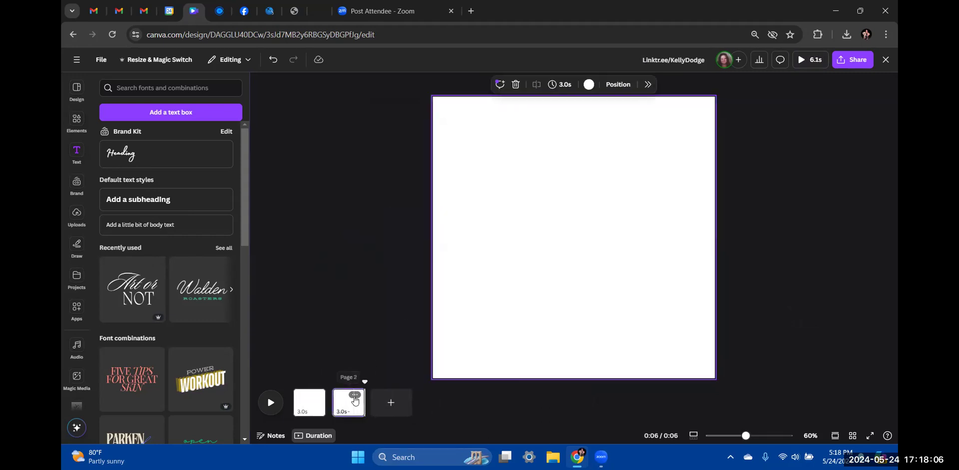
left_click(355, 397)
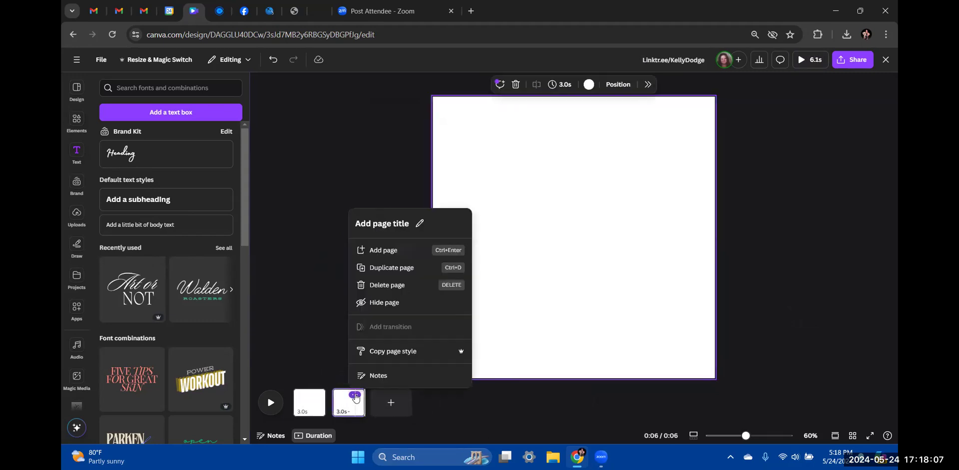
left_click(385, 285)
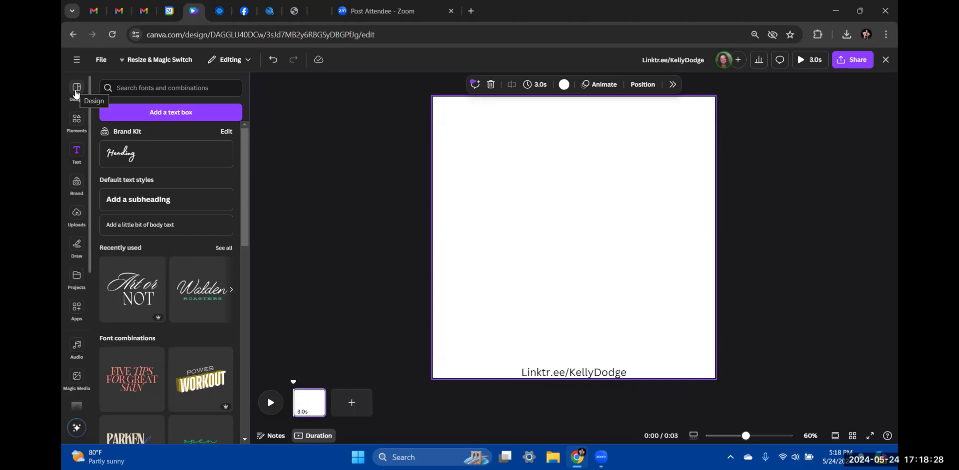
Clear the travel video search and shrink the sky-and-grass frame to a small bottom-left square
left_click(76, 119)
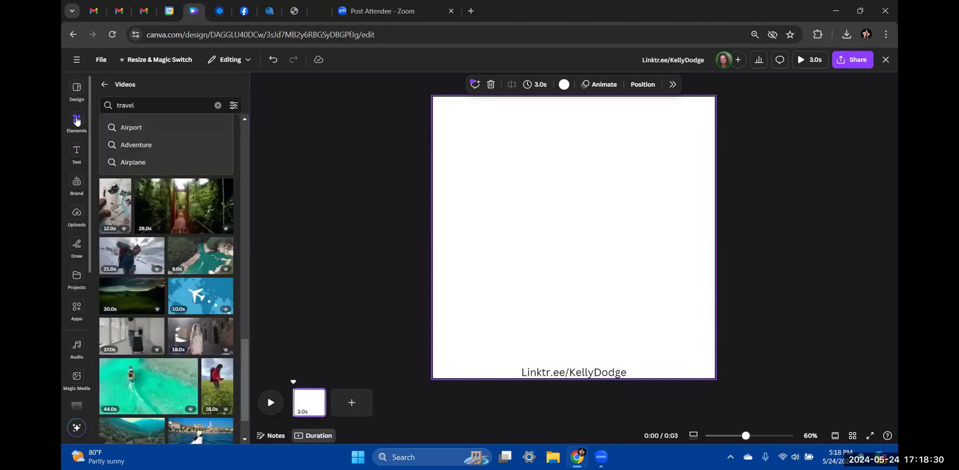
scroll(134, 131, "up", 2)
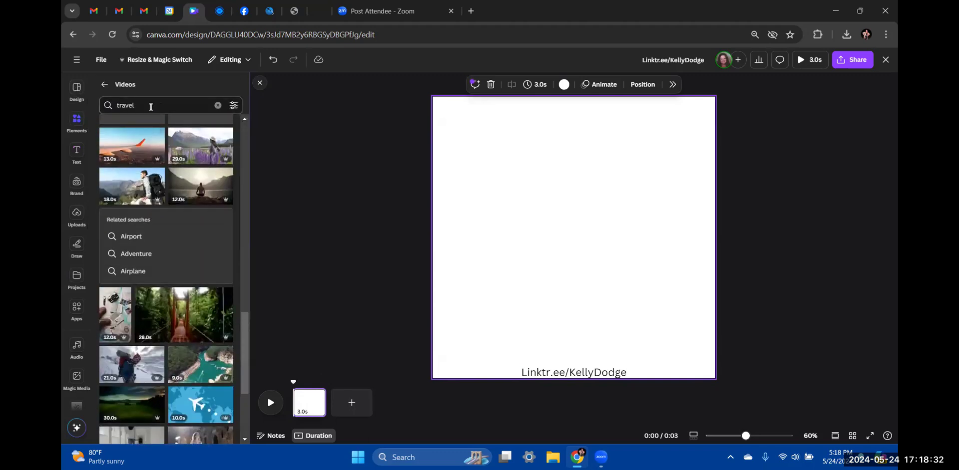
left_click(217, 106)
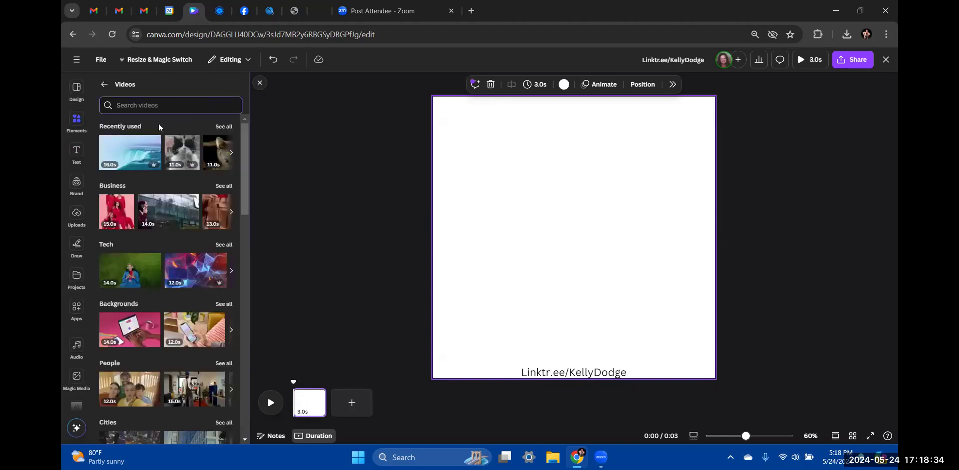
left_click(104, 84)
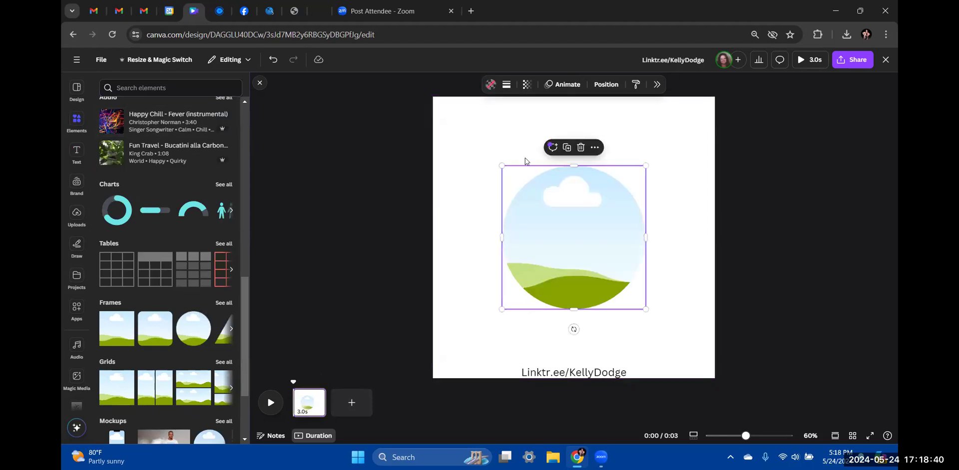
left_click_drag(643, 166, 451, 364)
left_click(336, 321)
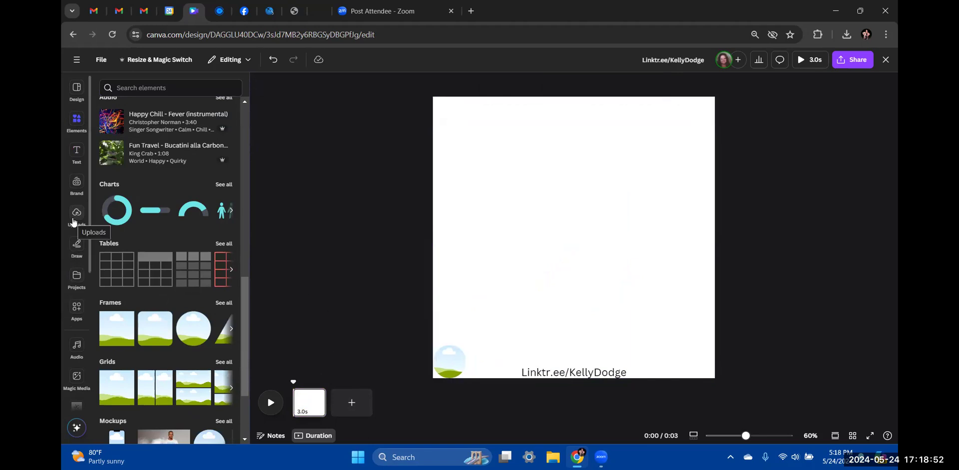
Add the Rambler Travel logo from the LOGOS collection, removing the extra copy
scroll(75, 380, "down", 3)
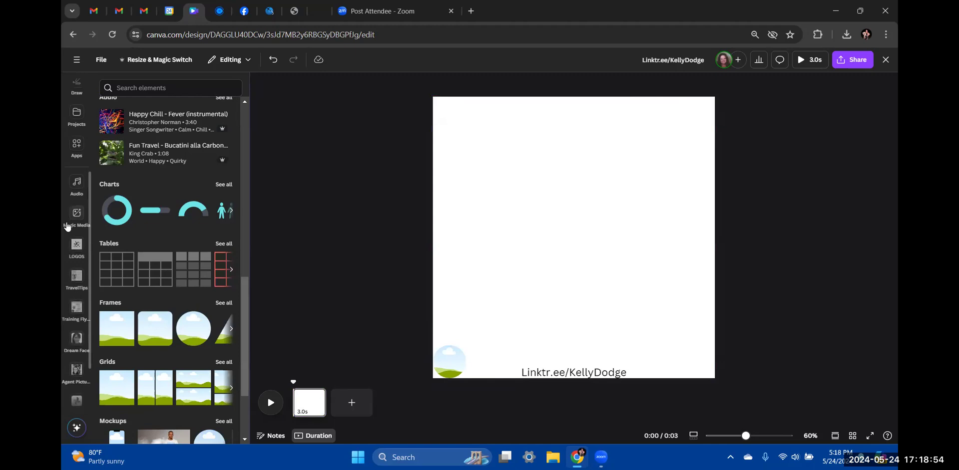
left_click(76, 247)
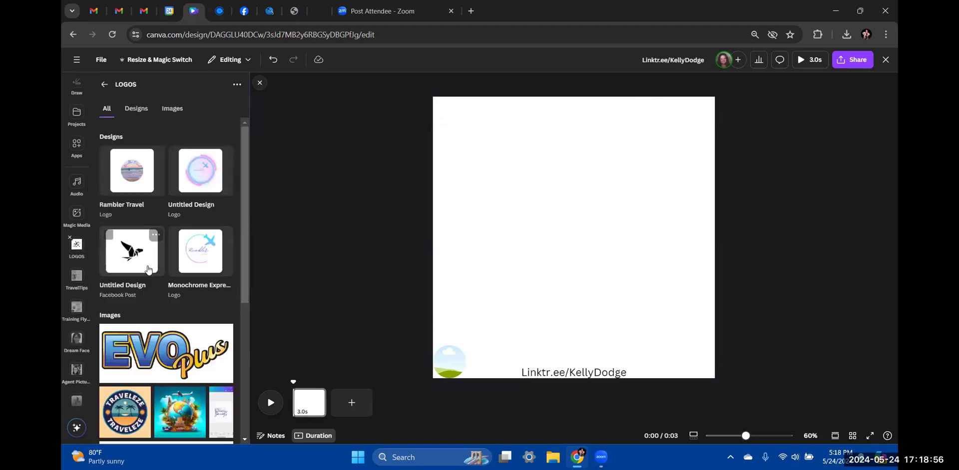
scroll(148, 350, "down", 5)
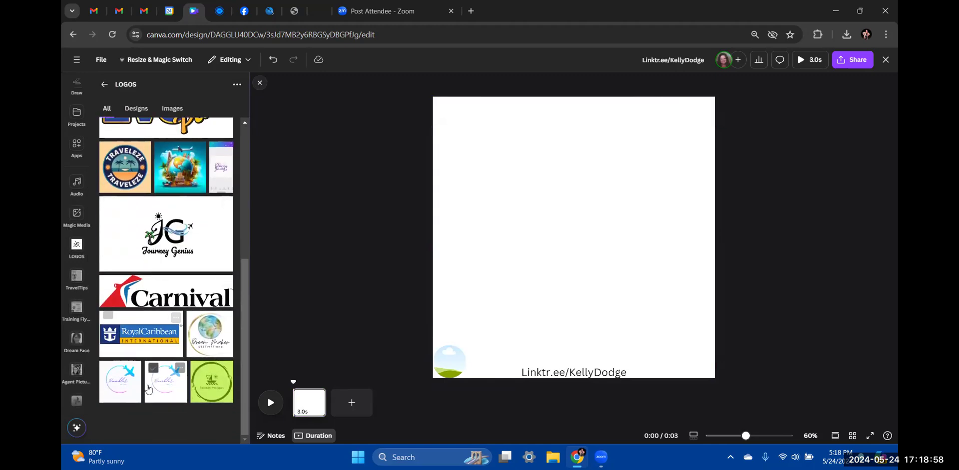
left_click(120, 382)
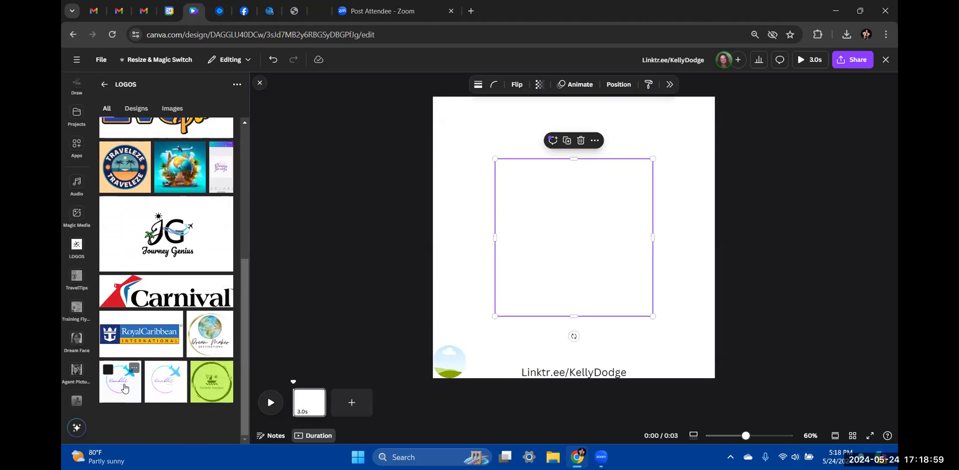
left_click(584, 144)
Shrink the Rambler Travel logo and place it in the bottom-left corner
left_click_drag(587, 232, 483, 348)
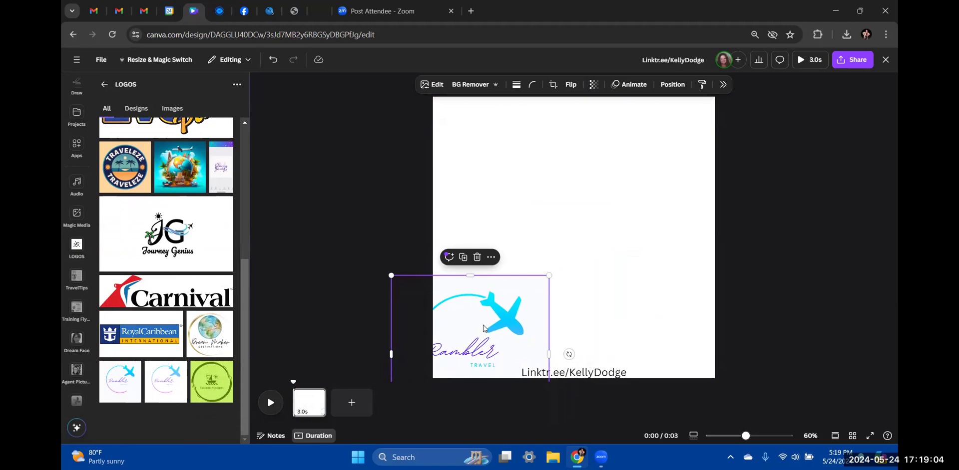
key("ctrl+z")
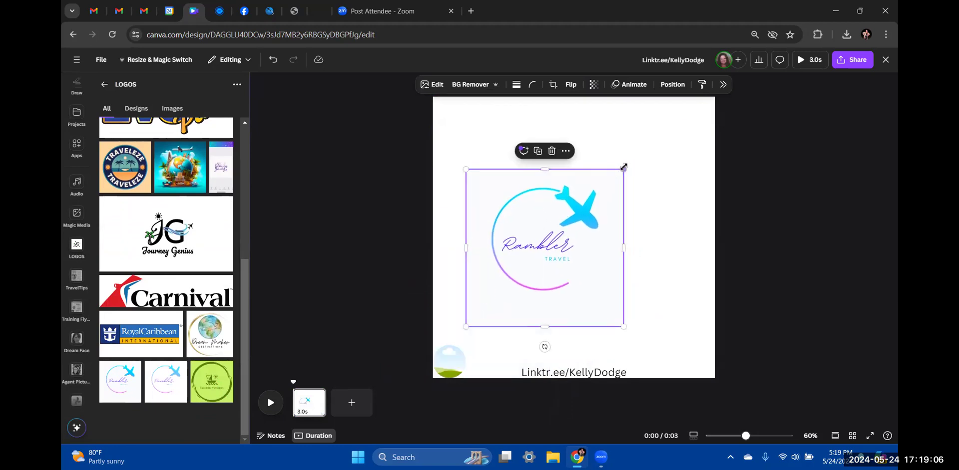
left_click_drag(584, 212, 542, 260)
left_click_drag(498, 305, 462, 361)
left_click(529, 278)
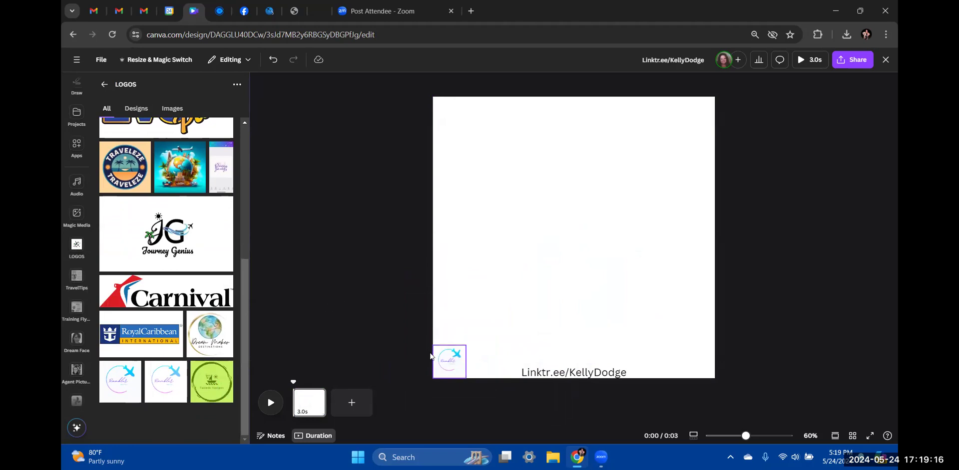
left_click(460, 367)
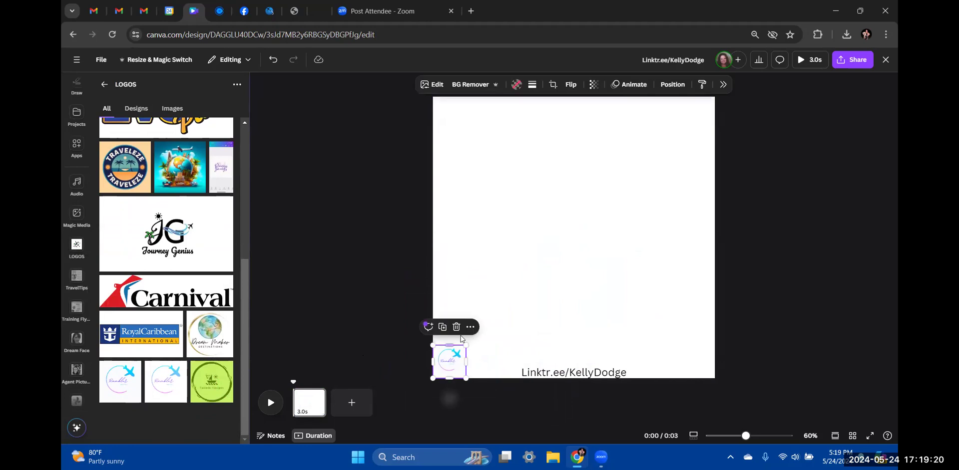
Give the Rambler Travel logo a pink border with weight 30
left_click(532, 85)
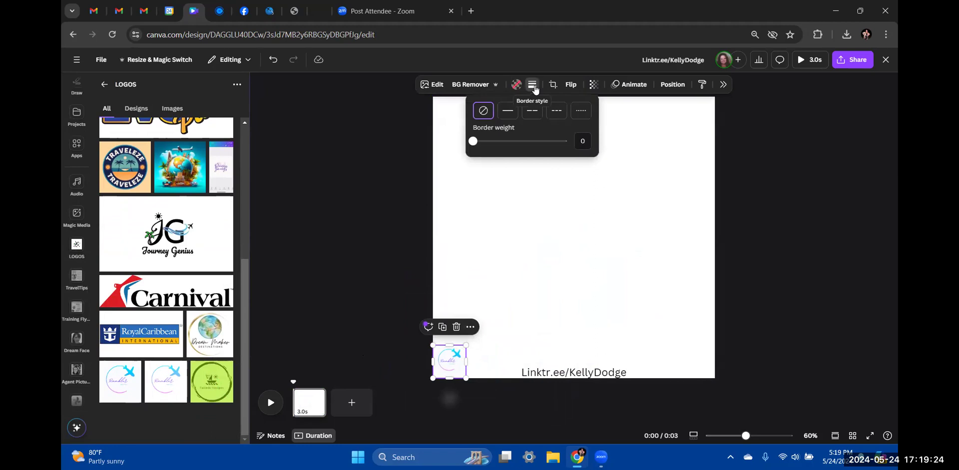
mouse_move(473, 141)
left_mouse_down()
mouse_move(501, 144)
mouse_move(472, 144)
mouse_move(488, 145)
mouse_move(478, 154)
left_mouse_up()
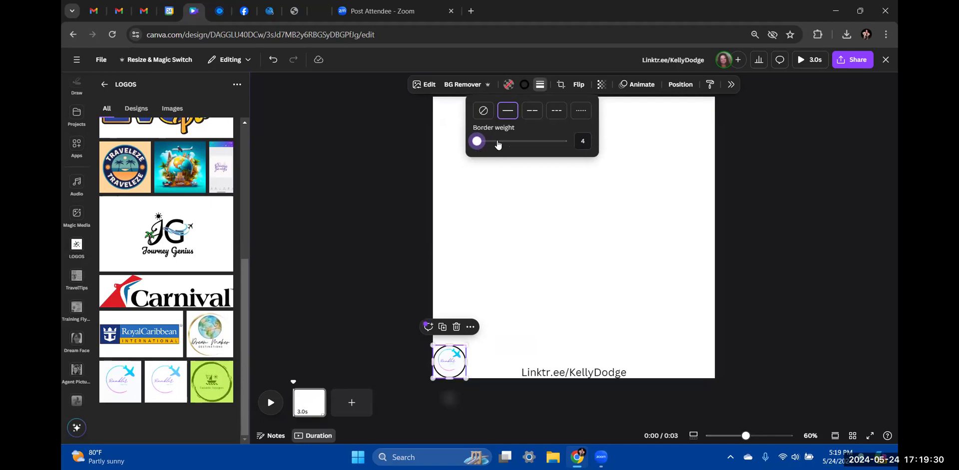
left_click(523, 86)
left_click(548, 157)
left_click(385, 196)
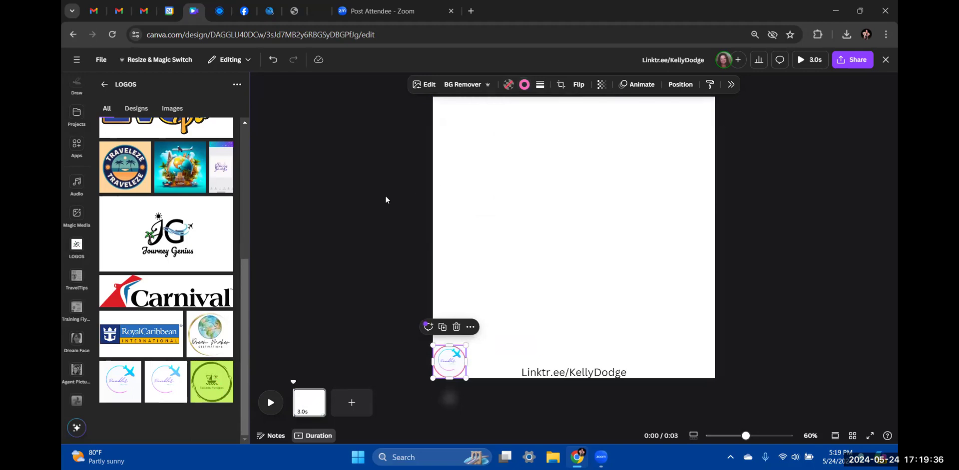
left_click(385, 196)
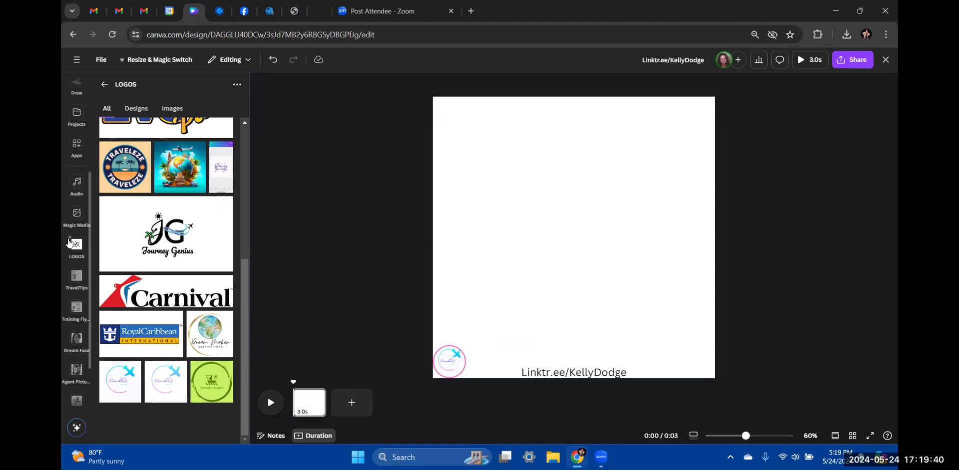
scroll(71, 149, "up", 3)
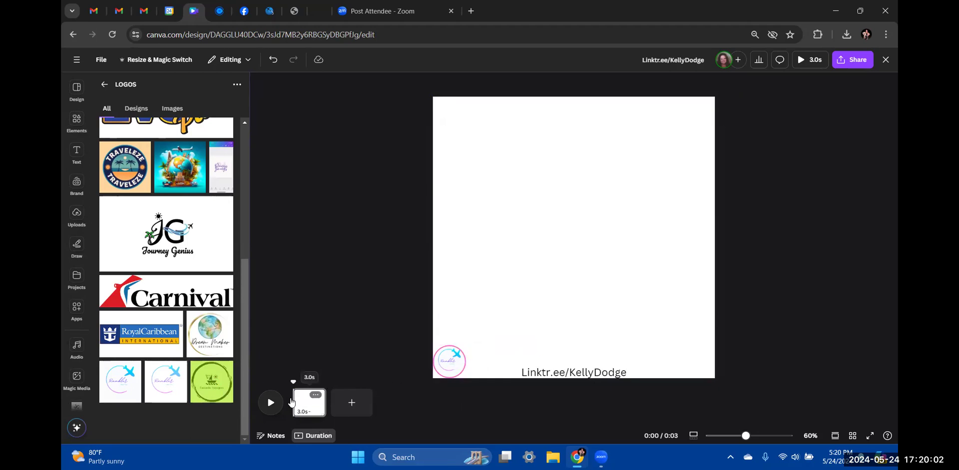
Duplicate page 1, then delete the resulting second page
right_click(317, 401)
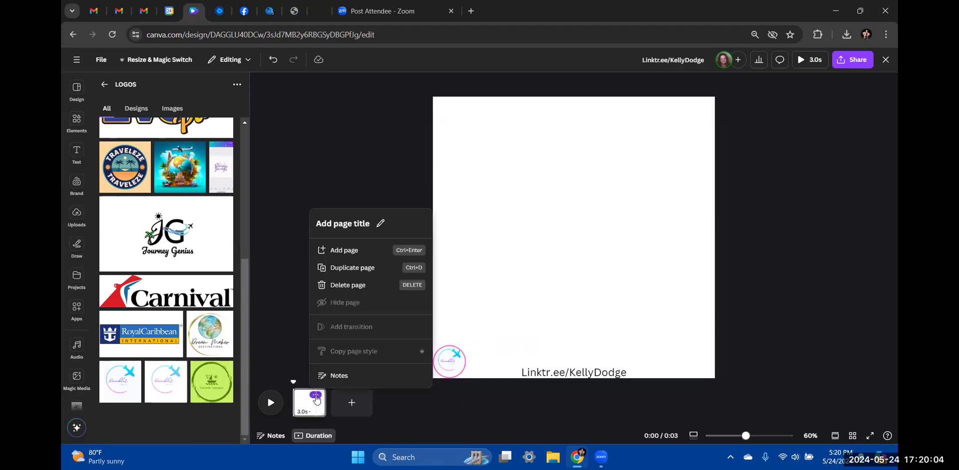
left_click(348, 252)
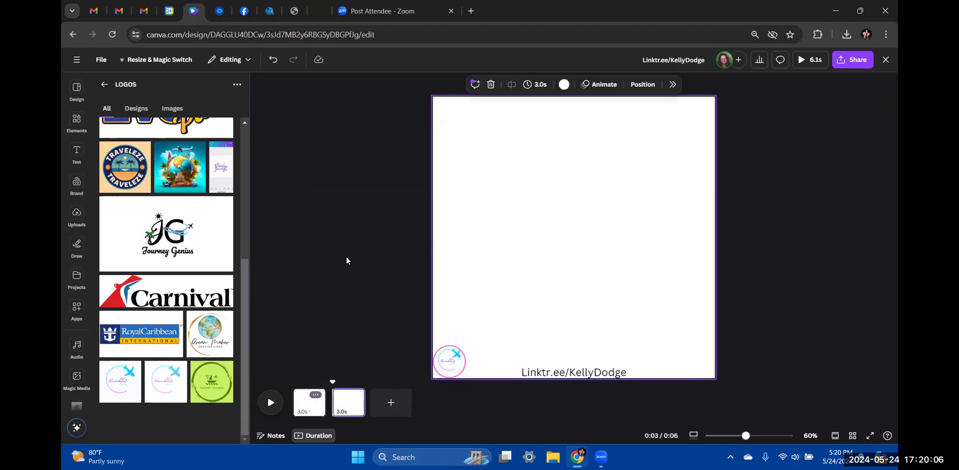
left_click(353, 404)
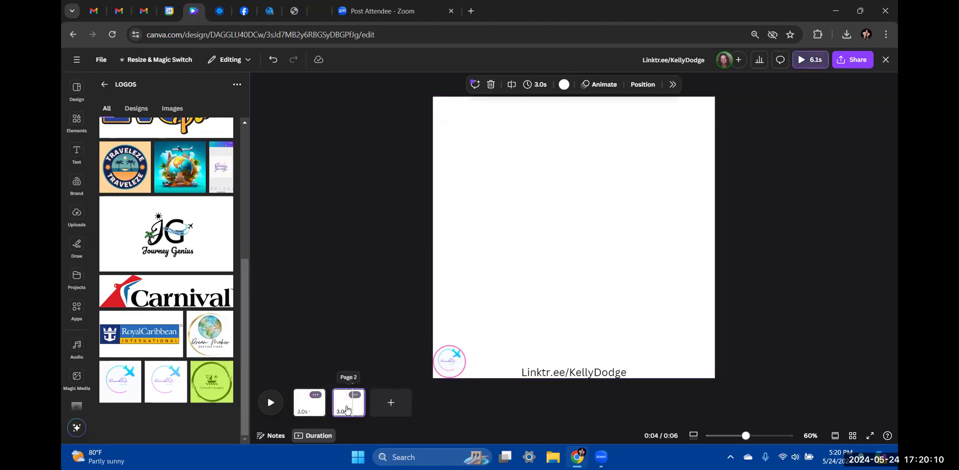
left_click(355, 396)
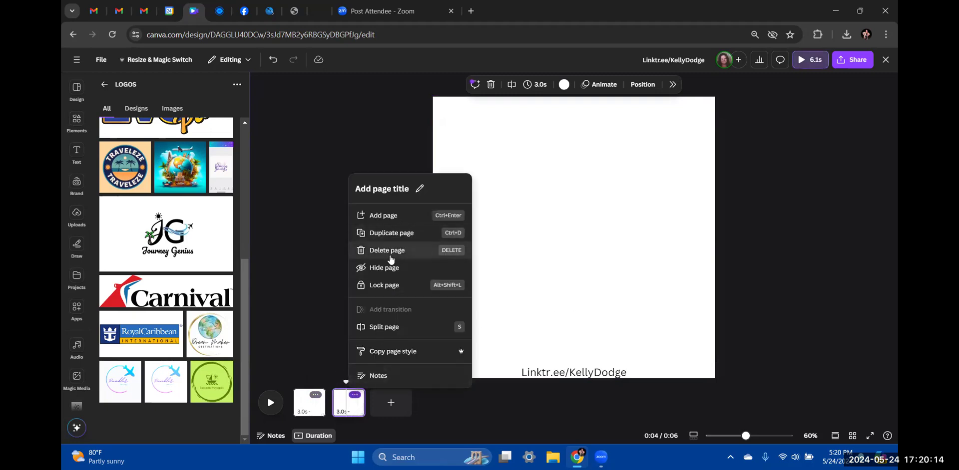
left_click(391, 259)
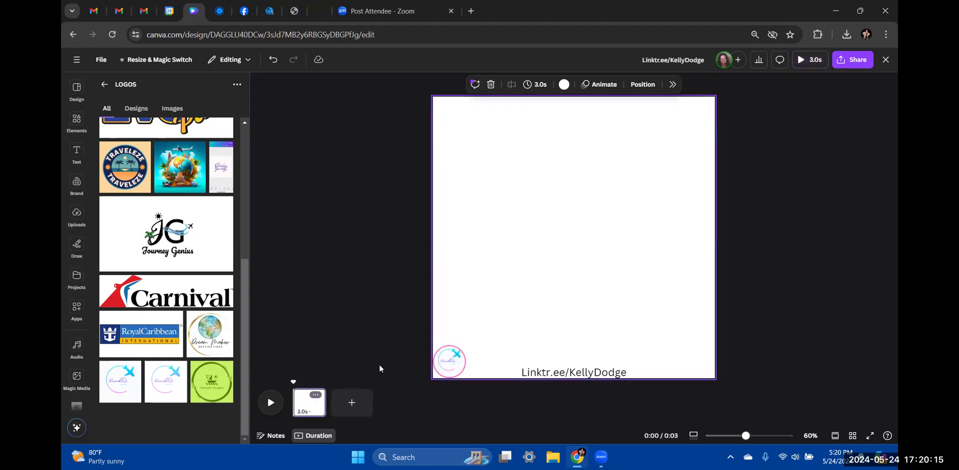
Duplicate pages one after another until the video has seven pages
left_click(315, 395)
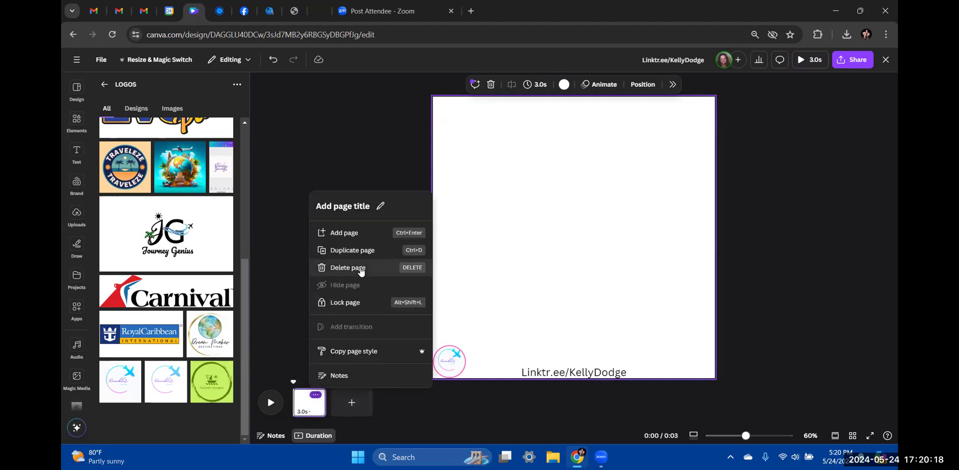
left_click(362, 250)
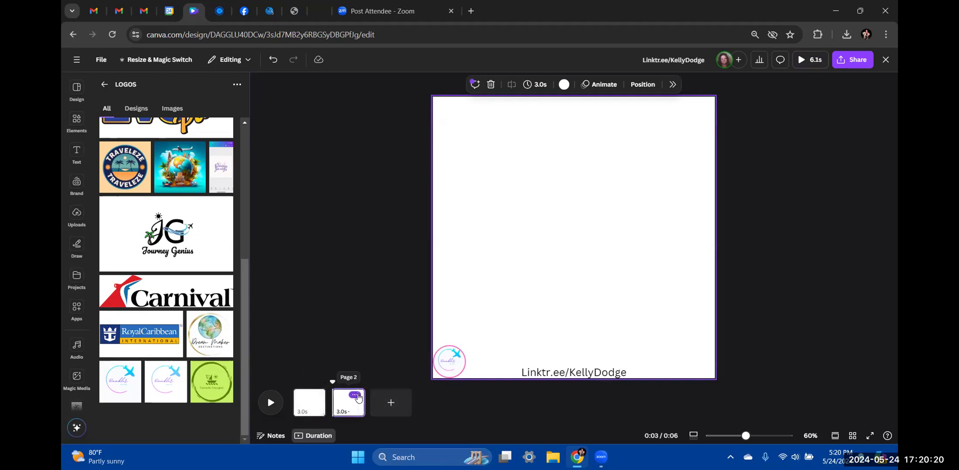
left_click(355, 396)
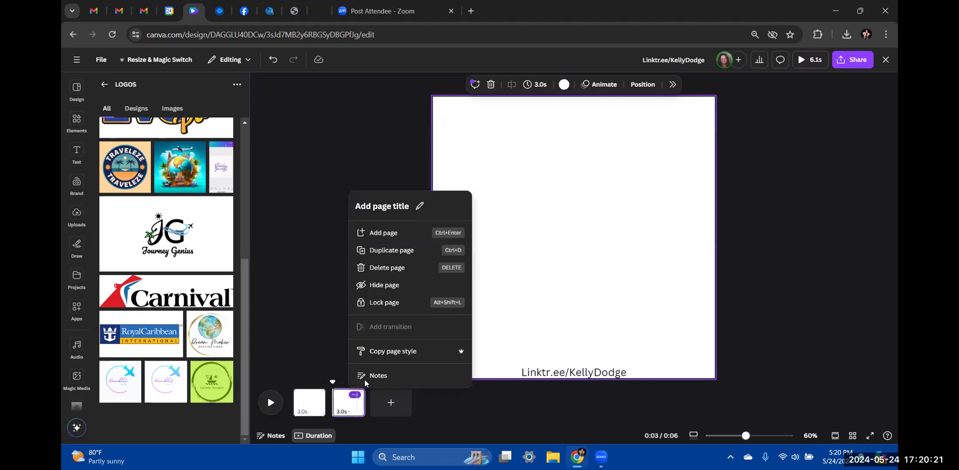
left_click(401, 253)
left_click(396, 398)
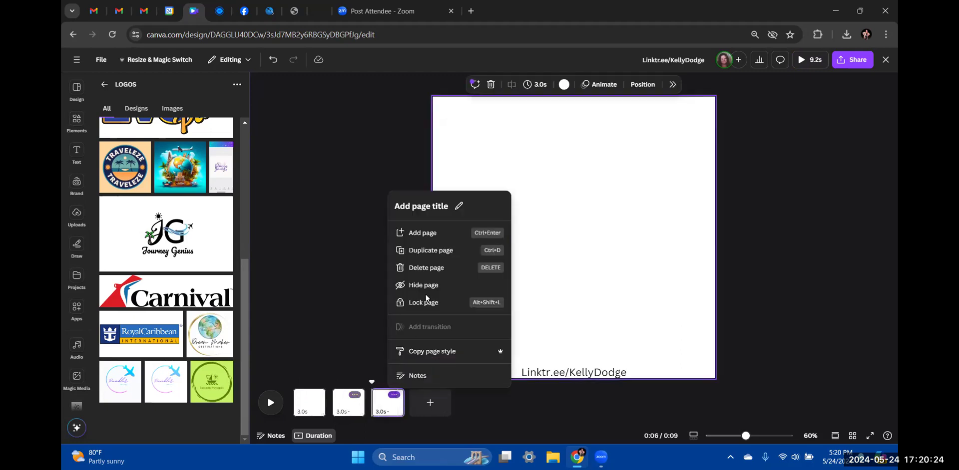
left_click(439, 252)
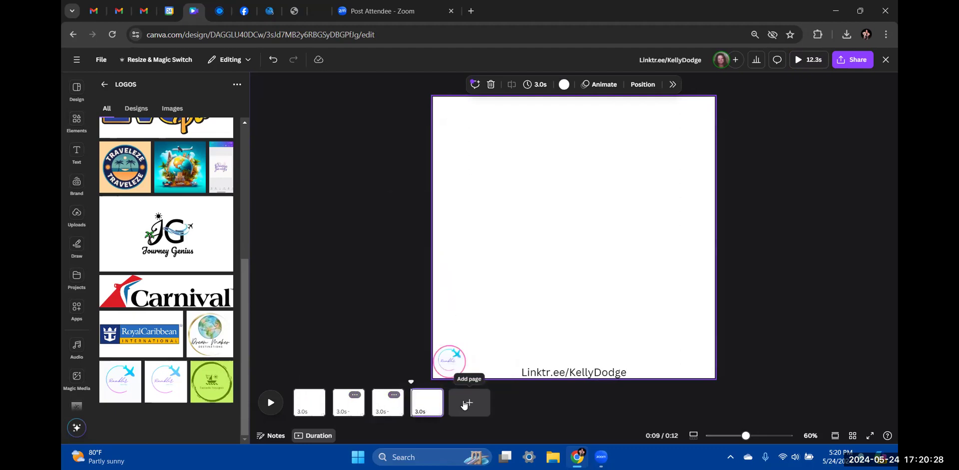
left_click(433, 396)
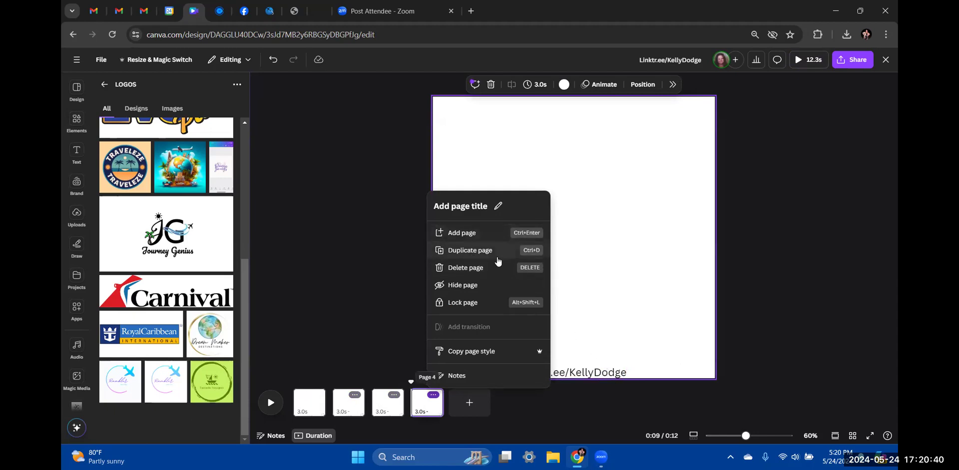
left_click(472, 250)
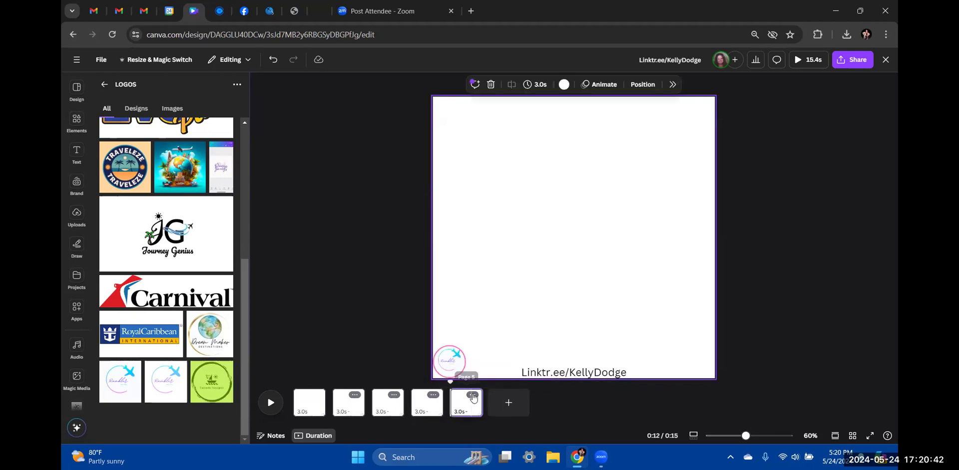
left_click(472, 395)
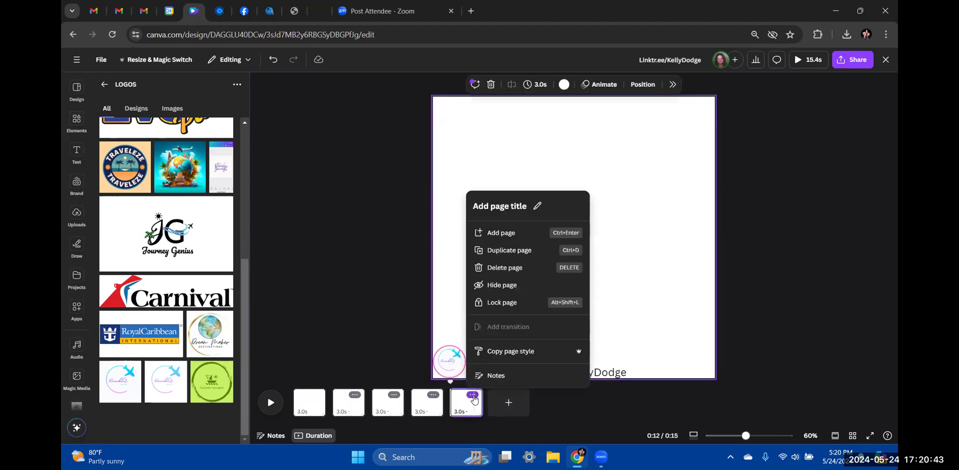
left_click(517, 252)
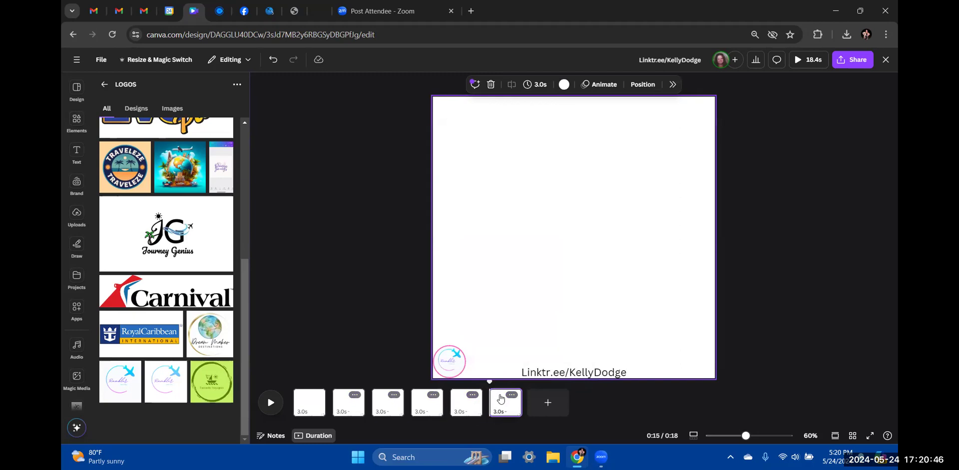
left_click(510, 396)
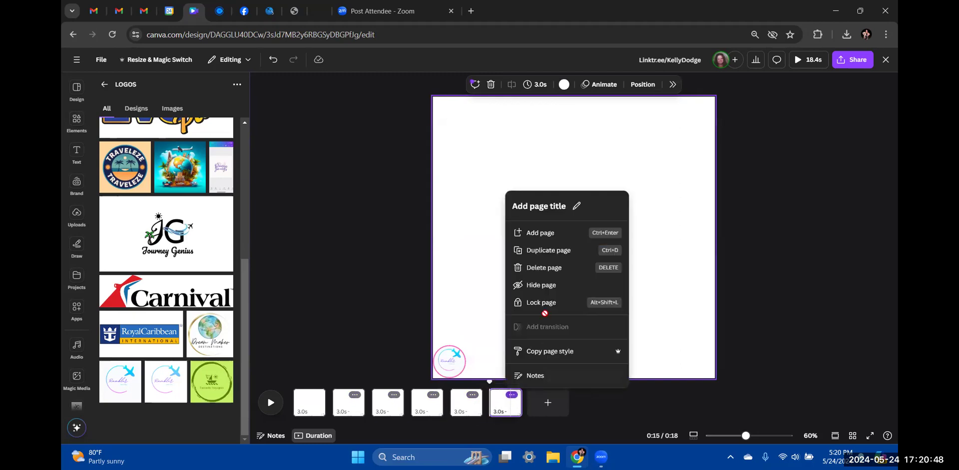
left_click(569, 252)
Check pages 2, 5, 6 and the new page 7, then return to page 1
left_click(324, 310)
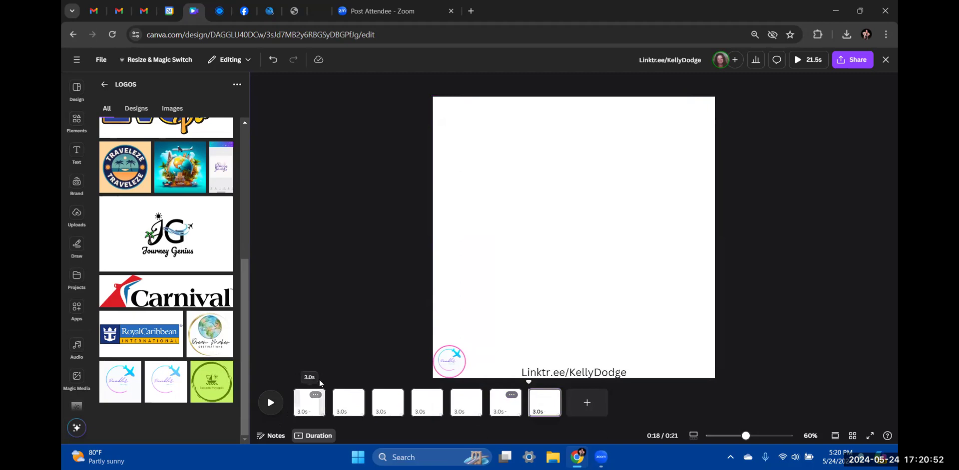
left_click(349, 403)
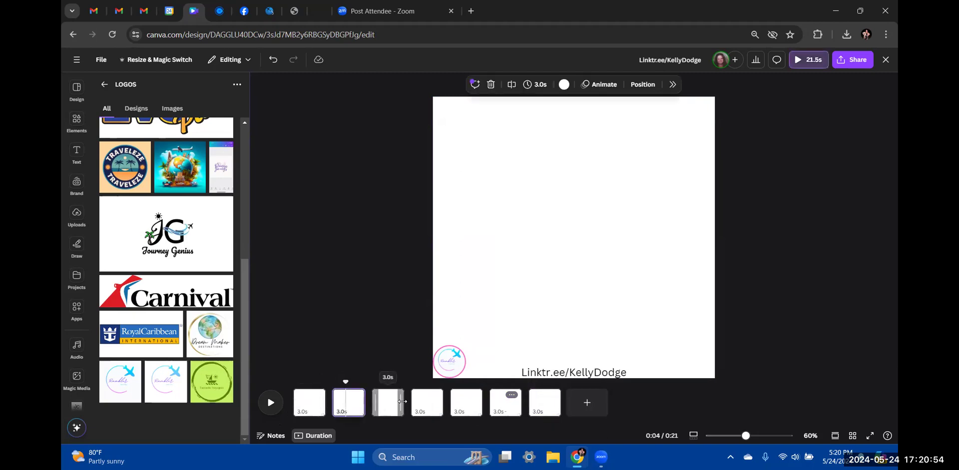
left_click(474, 403)
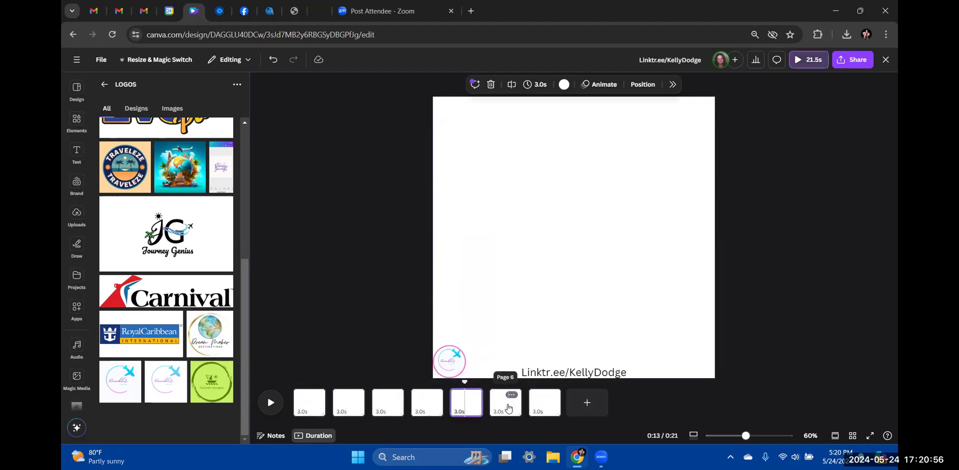
left_click(505, 402)
left_click(548, 402)
left_click(312, 400)
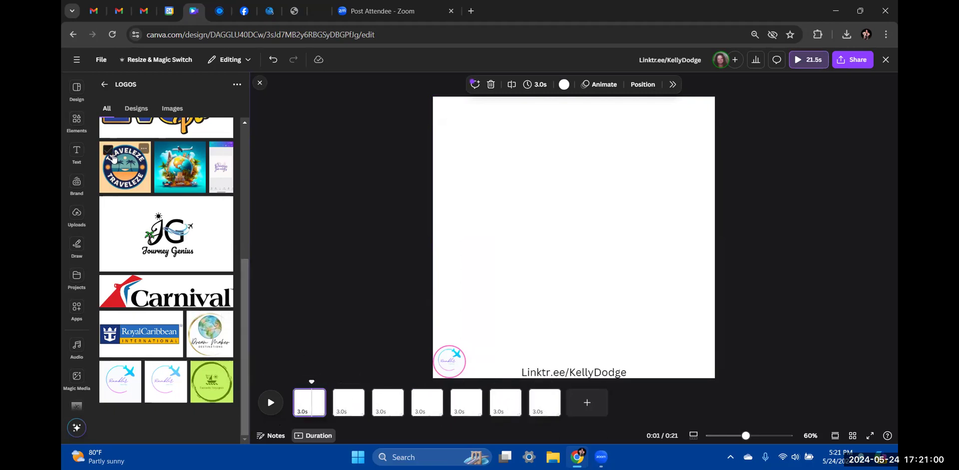
Scroll the Elements library to its Photos, Videos and Audio sections and show all stock videos
left_click(75, 126)
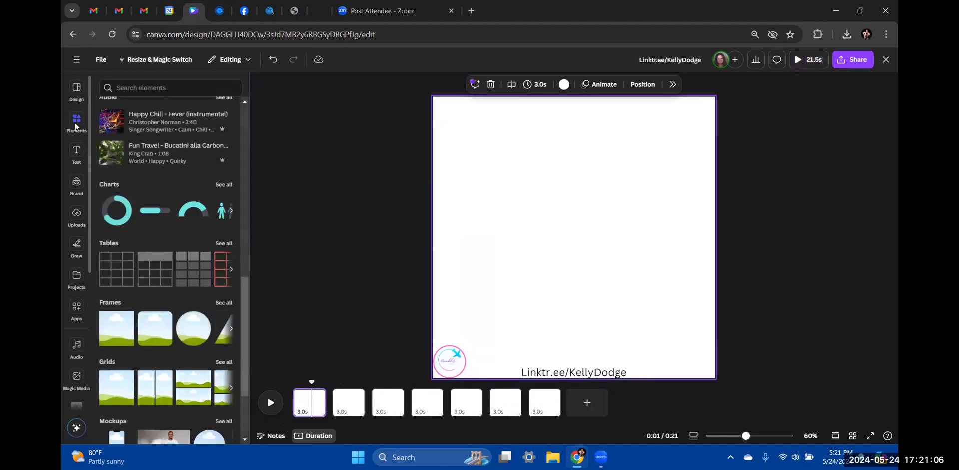
scroll(129, 250, "down", 3)
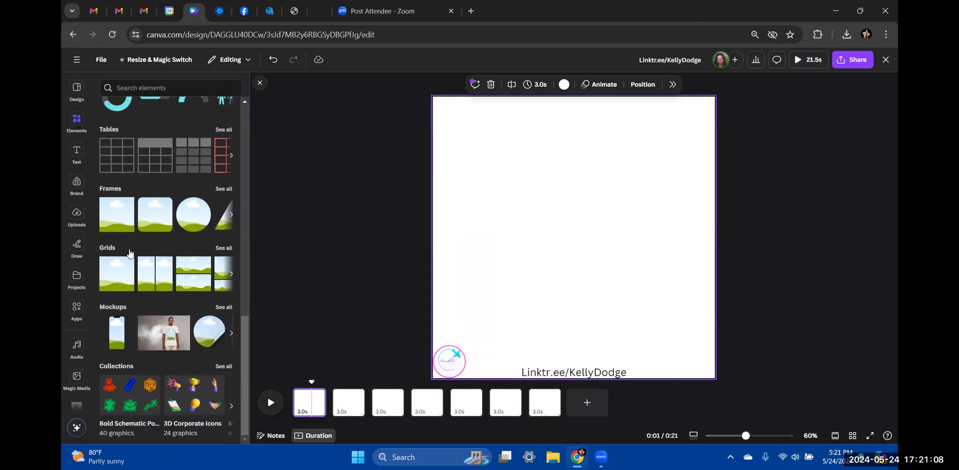
scroll(129, 256, "up", 6)
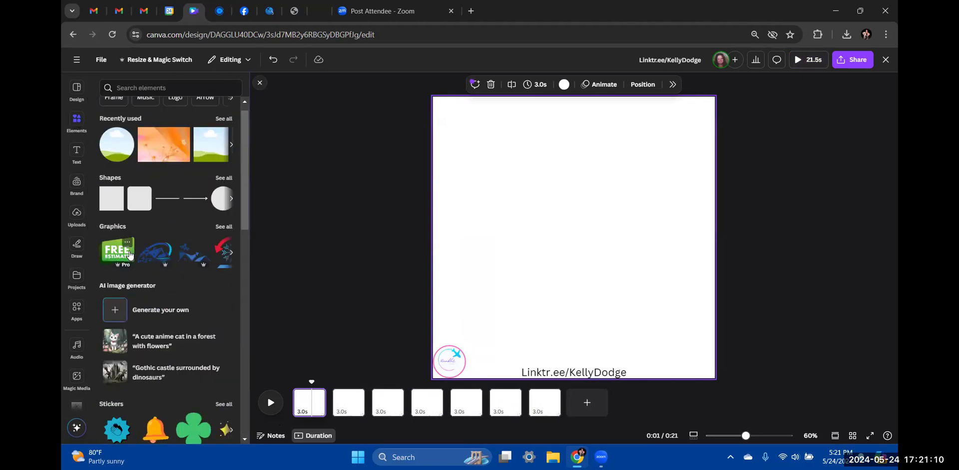
scroll(130, 255, "up", 1)
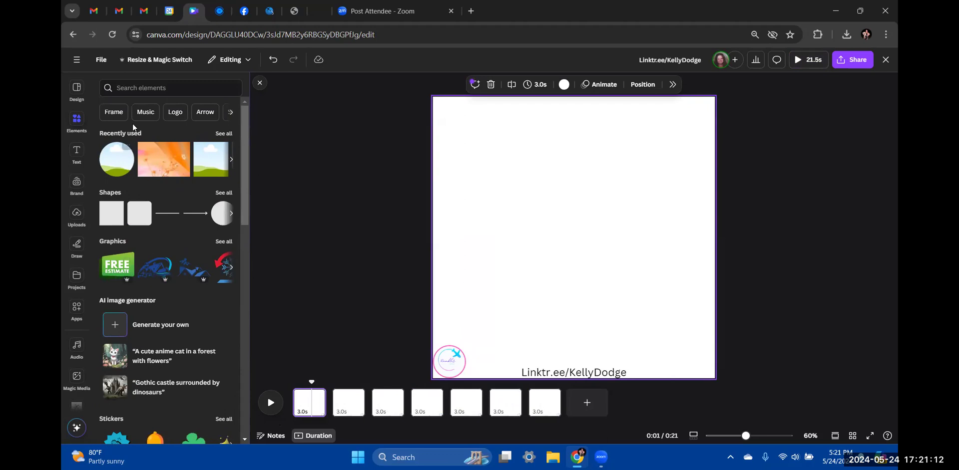
scroll(140, 215, "down", 5)
scroll(140, 215, "up", 5)
left_click(73, 128)
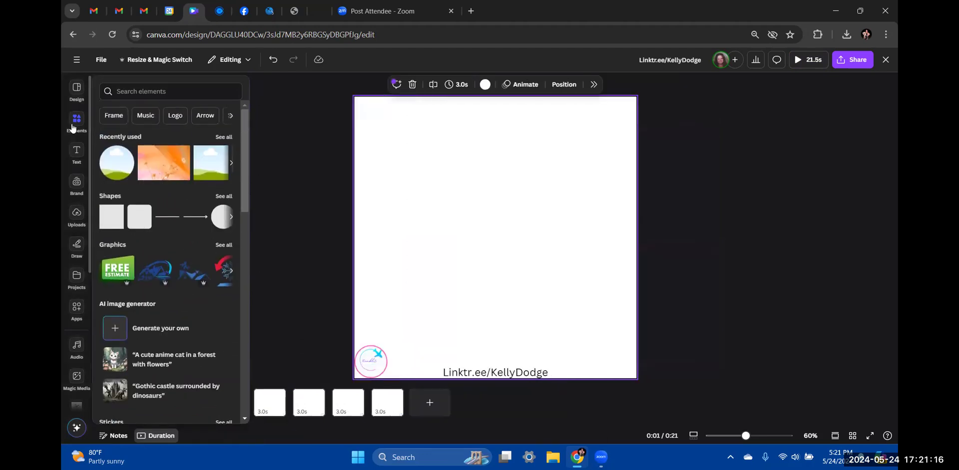
scroll(134, 188, "down", 5)
scroll(135, 188, "down", 5)
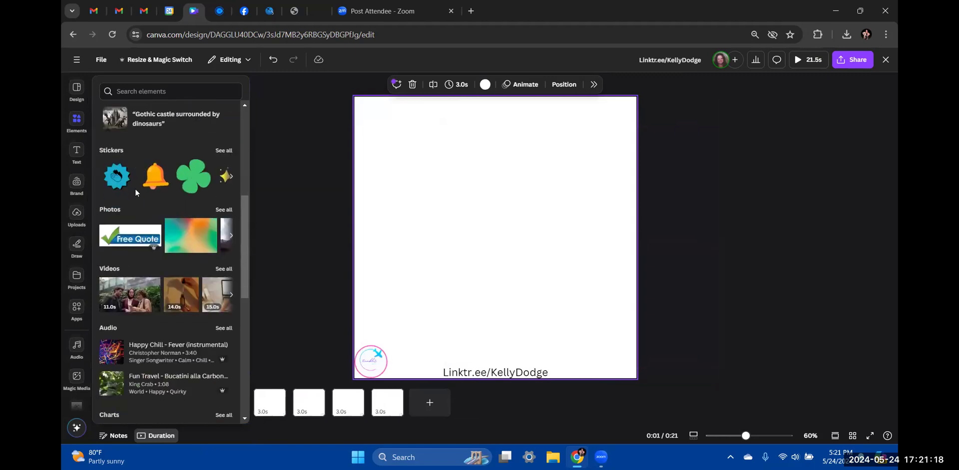
scroll(135, 188, "up", 3)
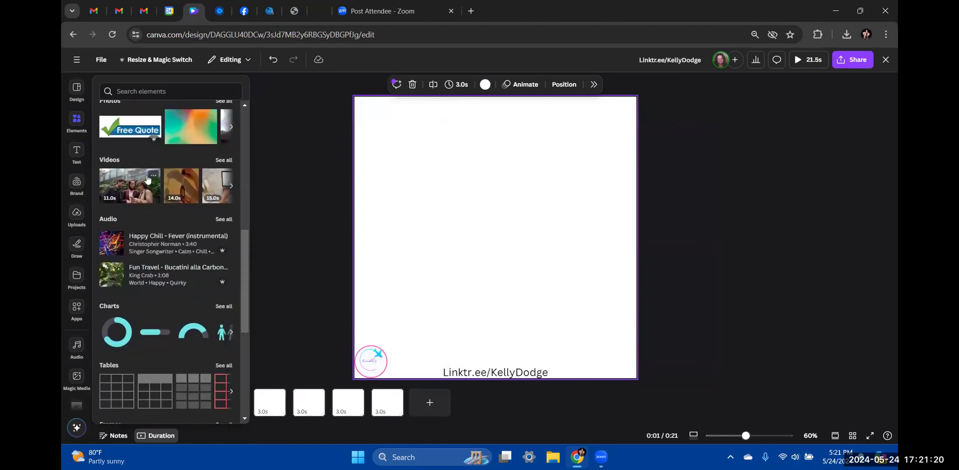
left_click(222, 161)
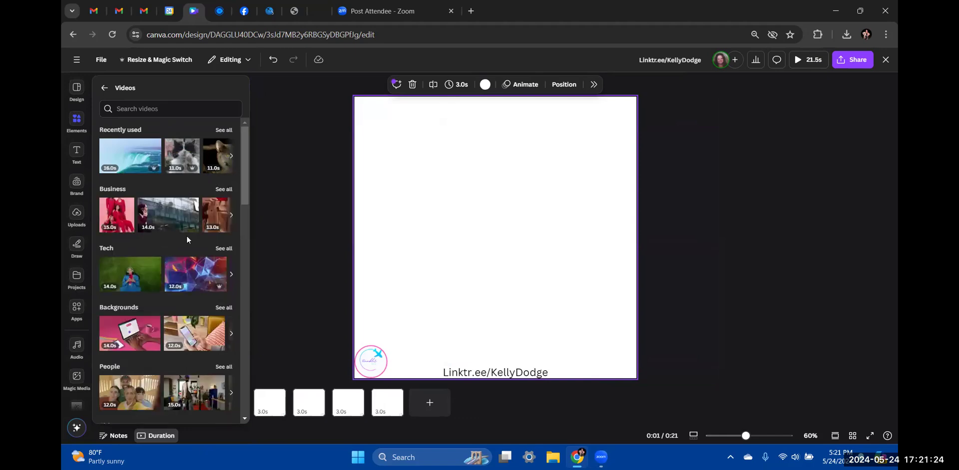
left_click(142, 114)
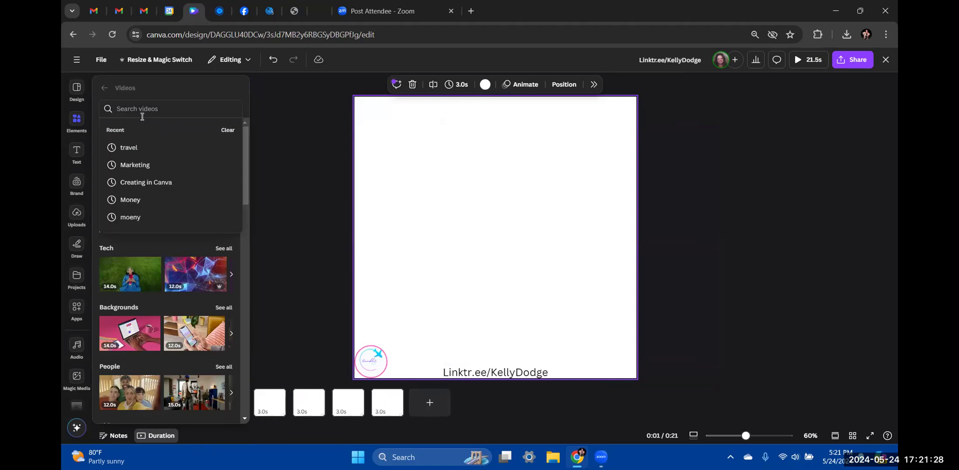
type("travel")
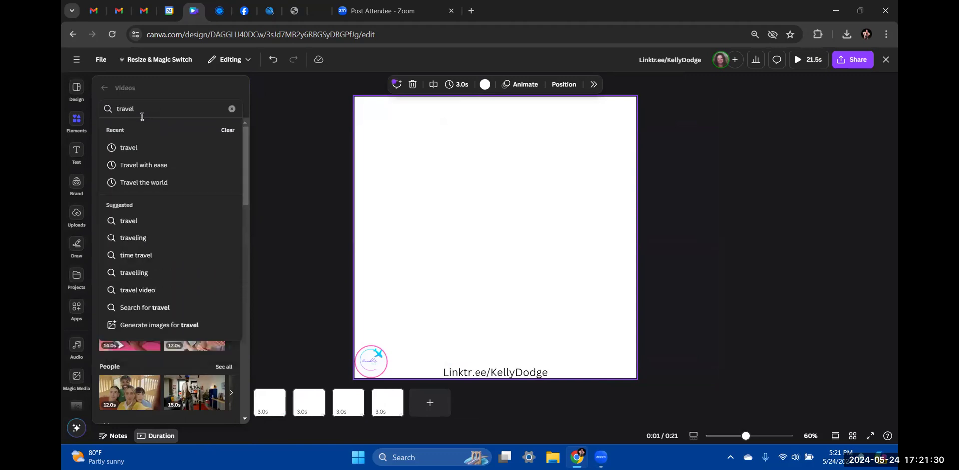
key("Return")
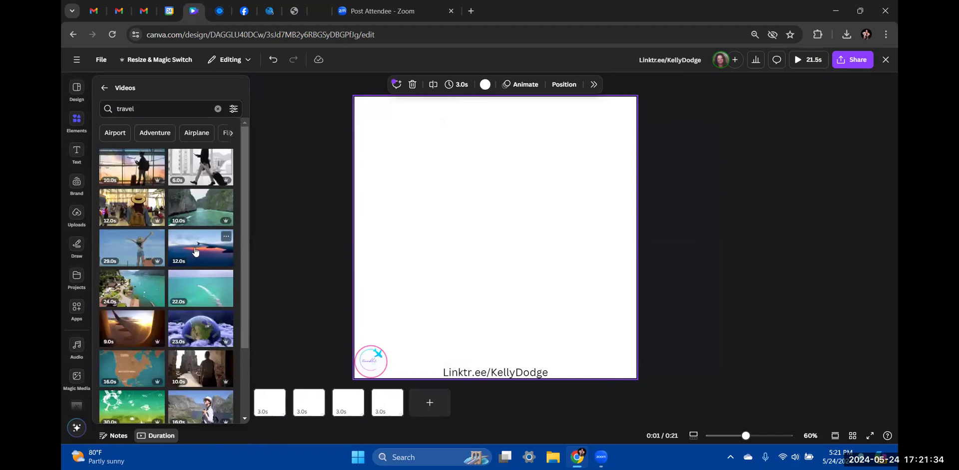
scroll(195, 252, "down", 2)
scroll(195, 252, "up", 2)
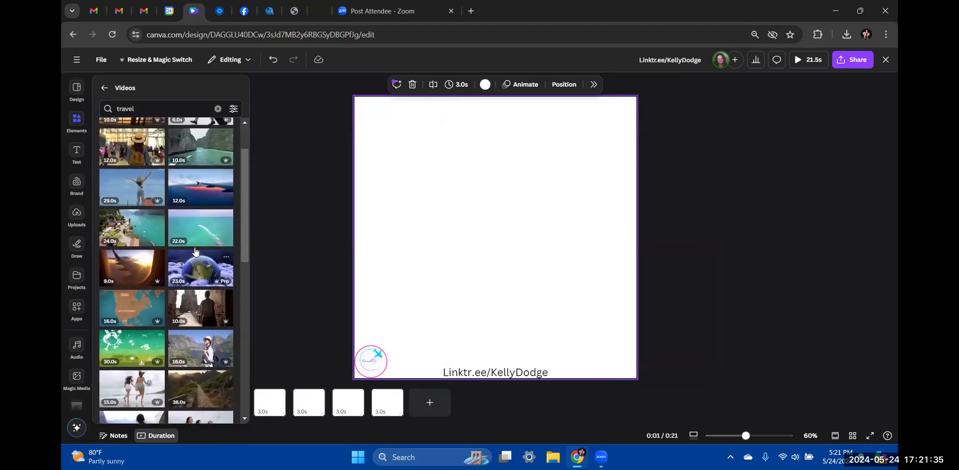
left_click(233, 110)
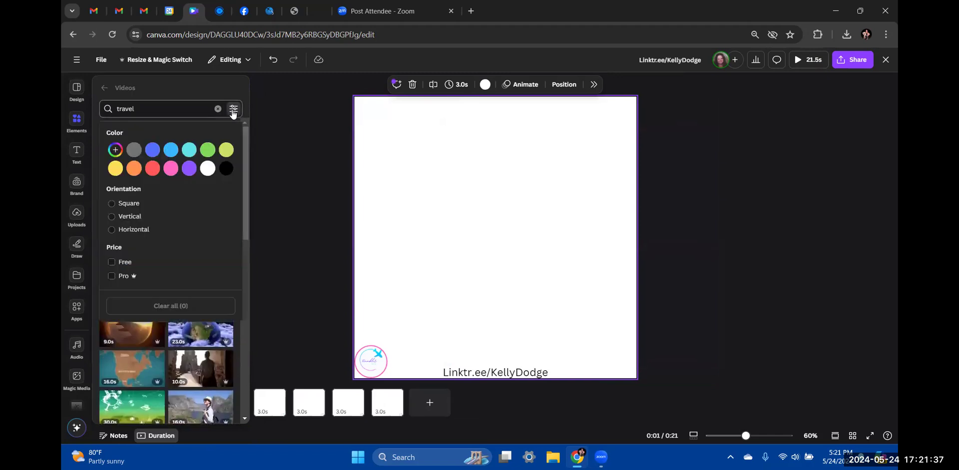
left_click(112, 263)
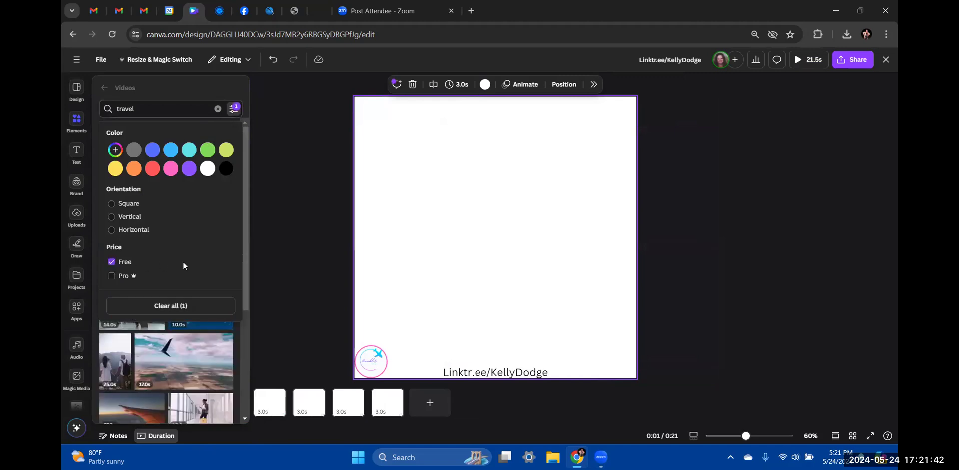
left_click(289, 192)
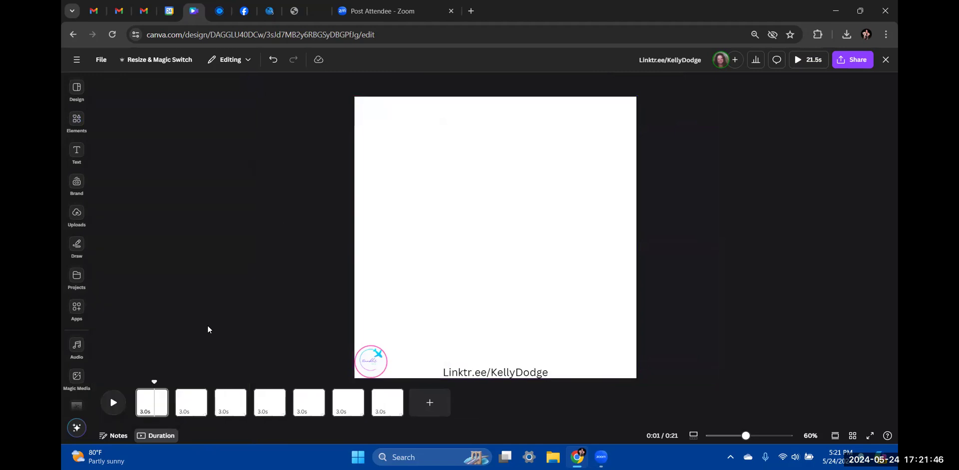
left_click(154, 398)
left_click(65, 126)
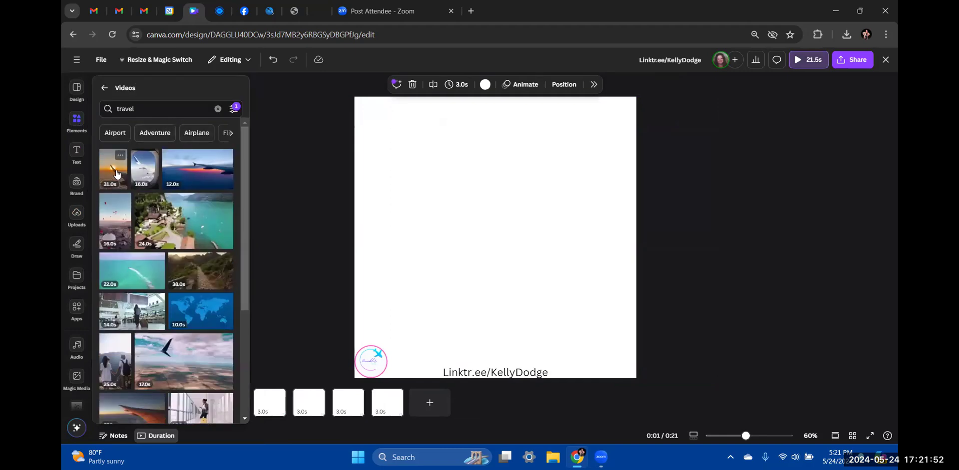
scroll(186, 252, "down", 3)
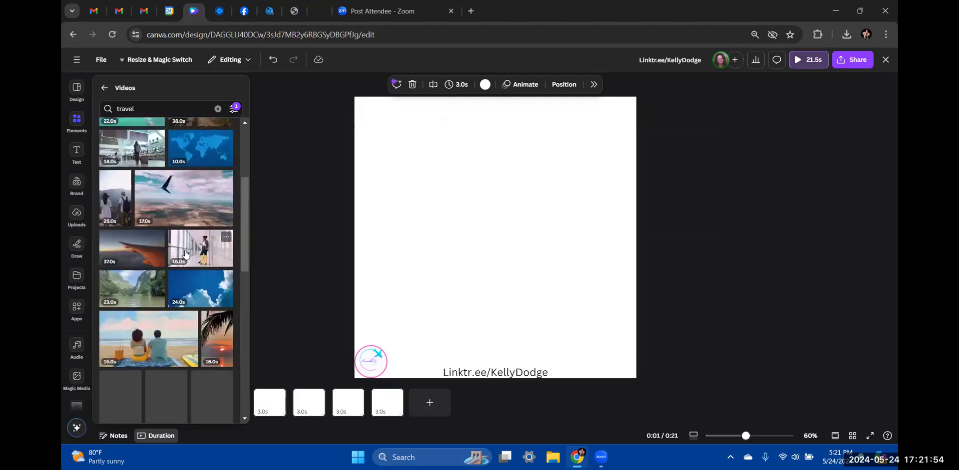
scroll(185, 254, "down", 5)
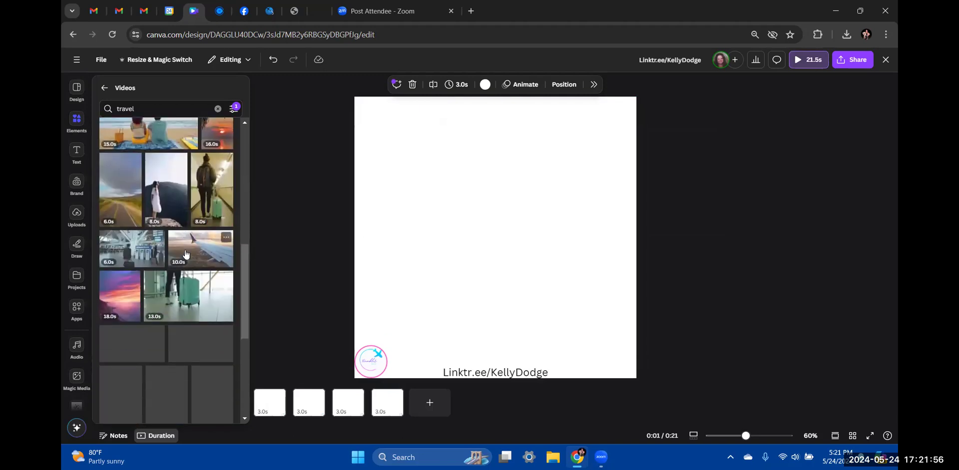
scroll(186, 255, "down", 5)
scroll(186, 254, "down", 1)
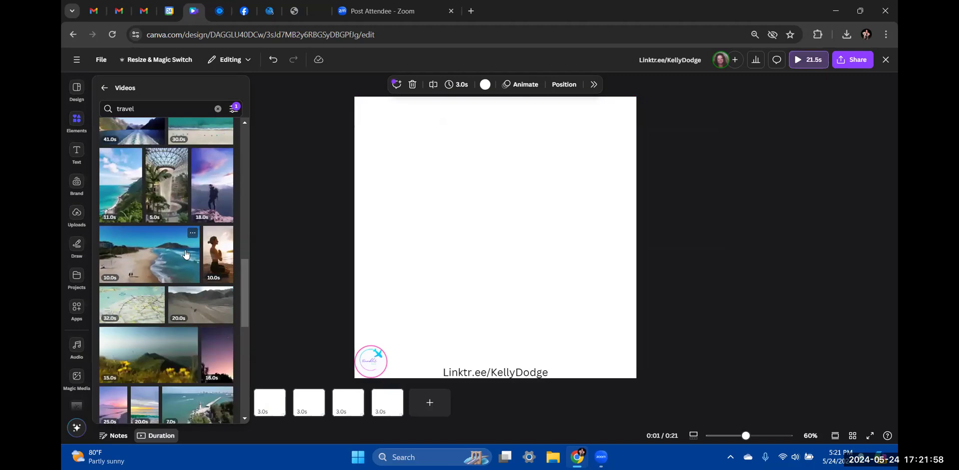
scroll(185, 254, "down", 1)
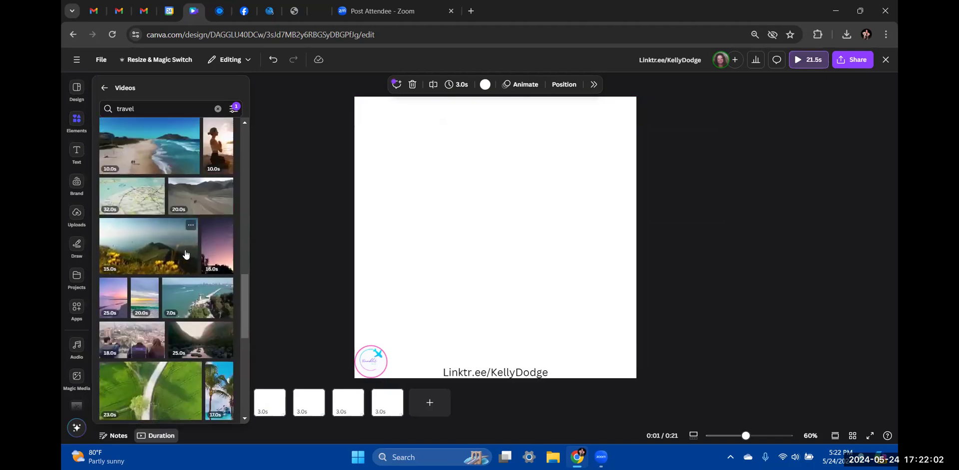
scroll(186, 254, "down", 3)
scroll(186, 255, "down", 4)
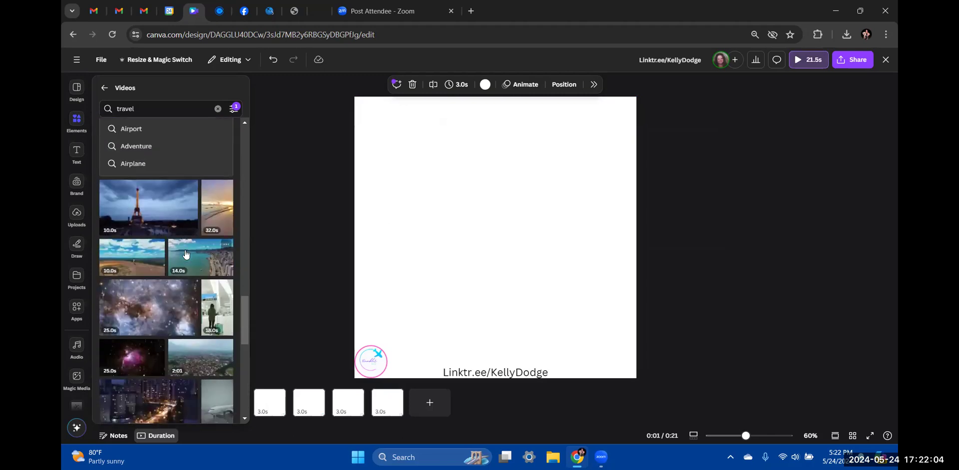
scroll(186, 255, "down", 4)
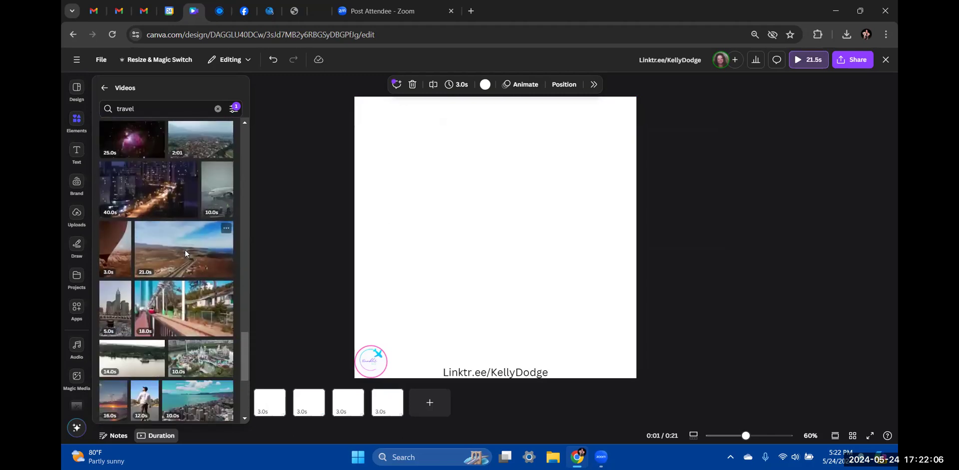
scroll(185, 253, "down", 3)
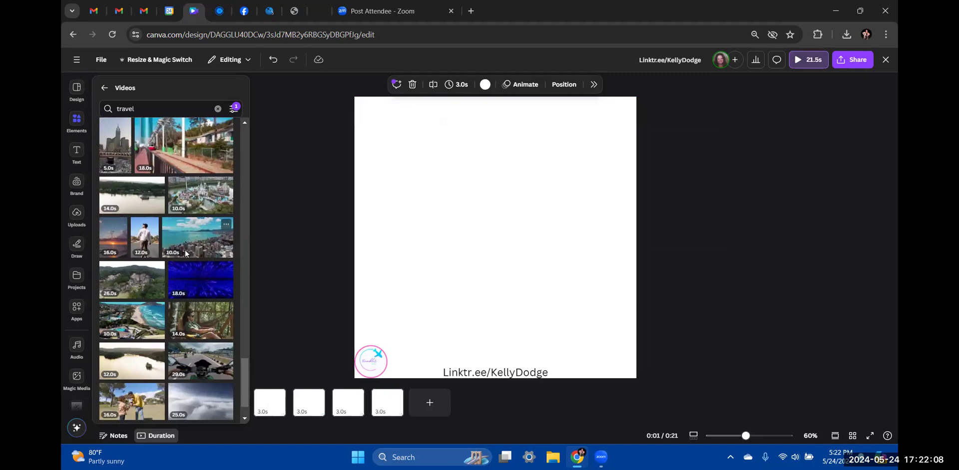
scroll(185, 253, "down", 4)
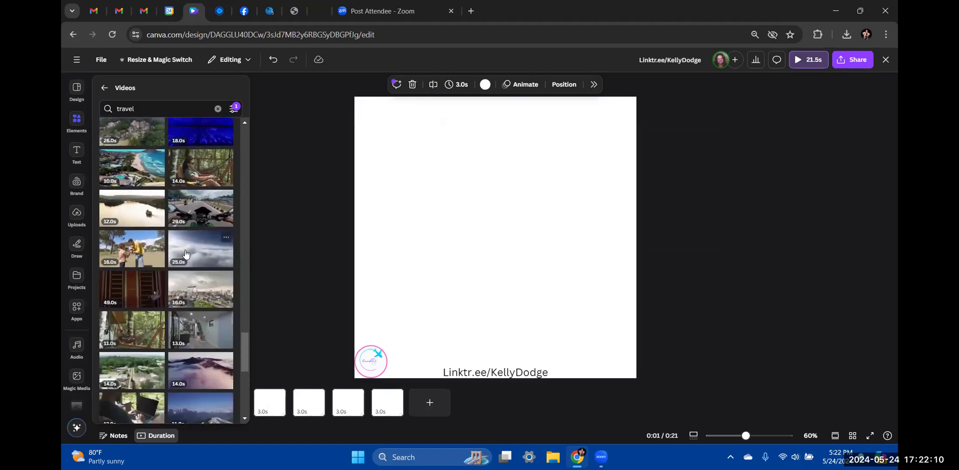
scroll(185, 255, "down", 5)
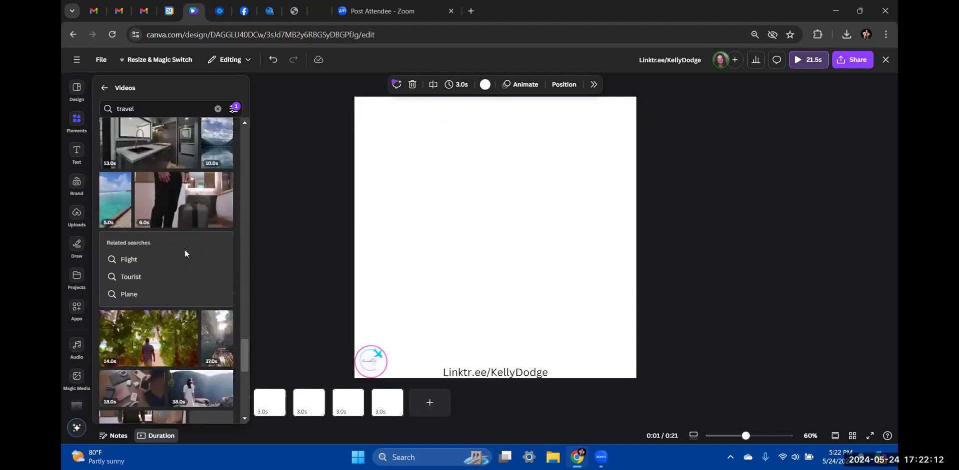
scroll(185, 253, "down", 3)
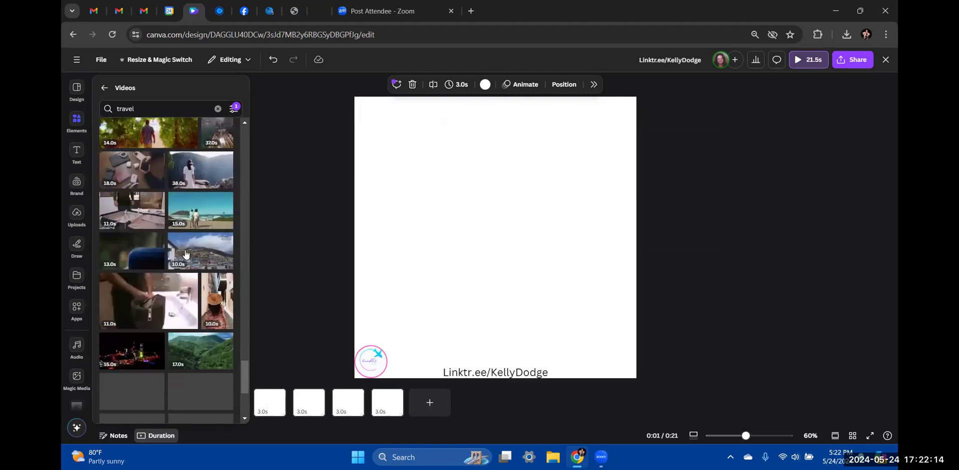
scroll(185, 254, "down", 3)
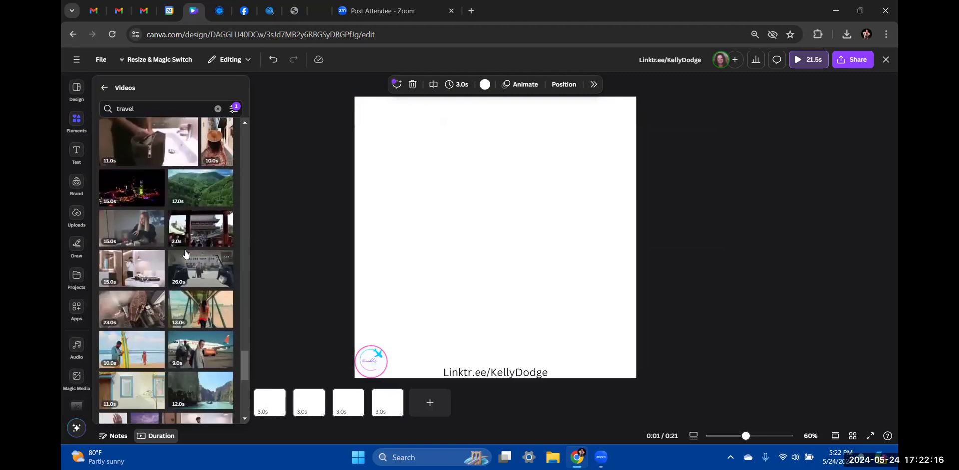
scroll(186, 253, "up", 20)
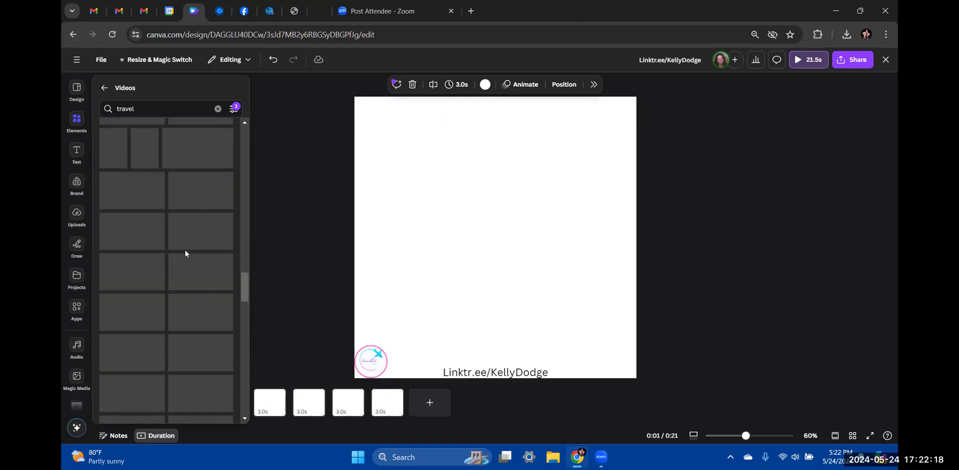
scroll(185, 253, "up", 10)
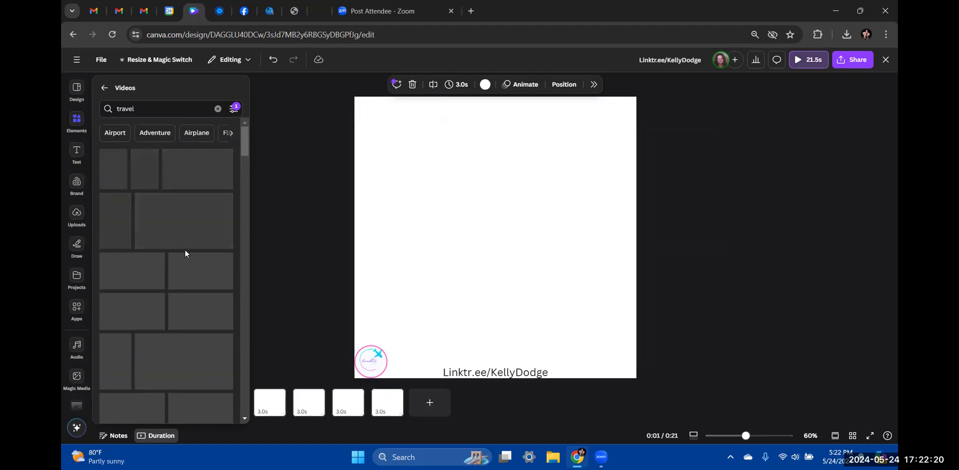
left_click(231, 134)
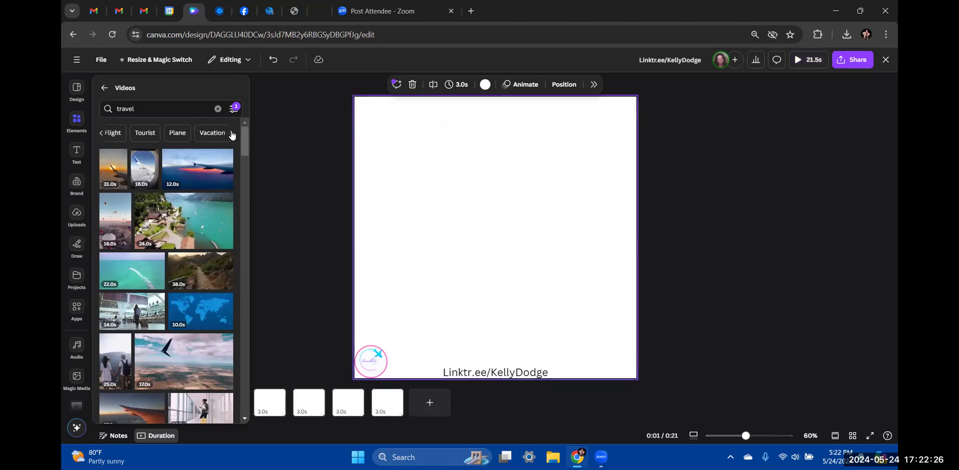
left_click(231, 133)
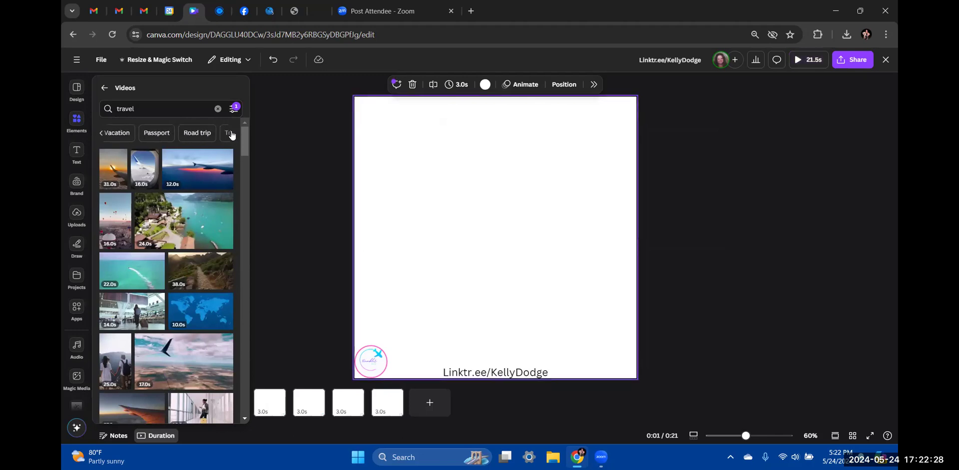
Search videos for 'travel beach' and add the 22.0s speedboat clip
left_click(152, 108)
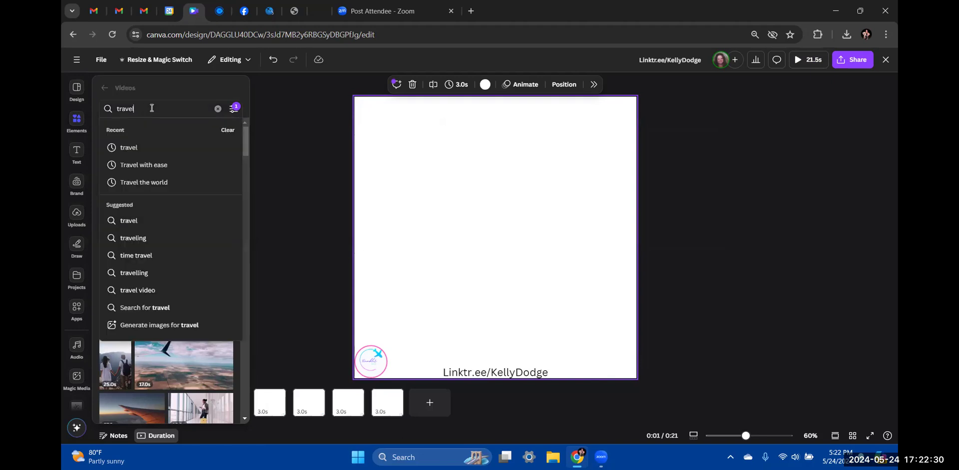
type("beach")
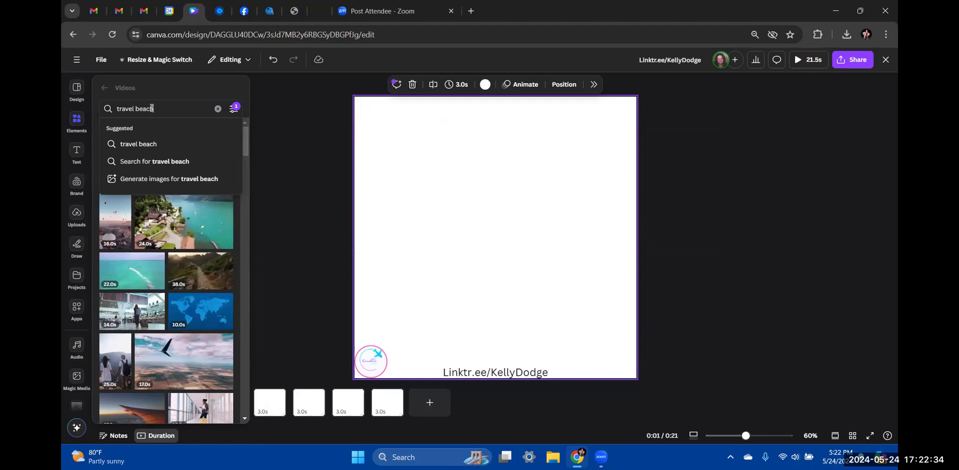
key("Return")
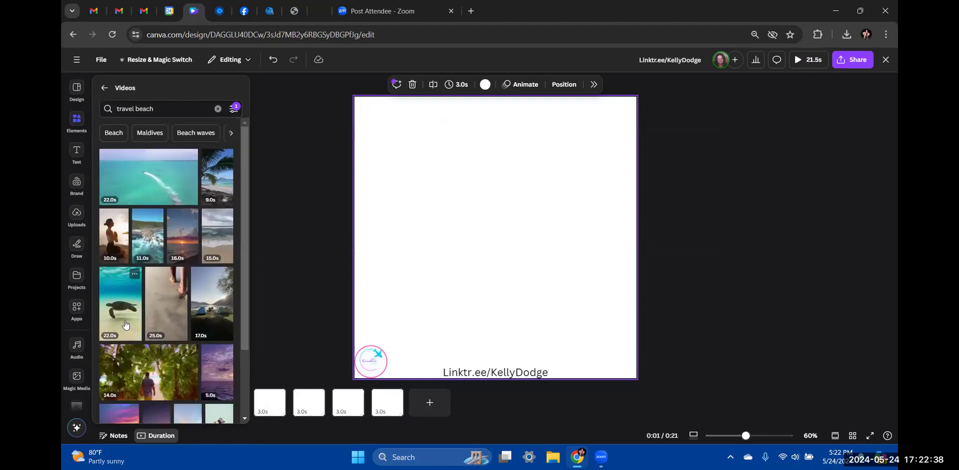
left_click(139, 174)
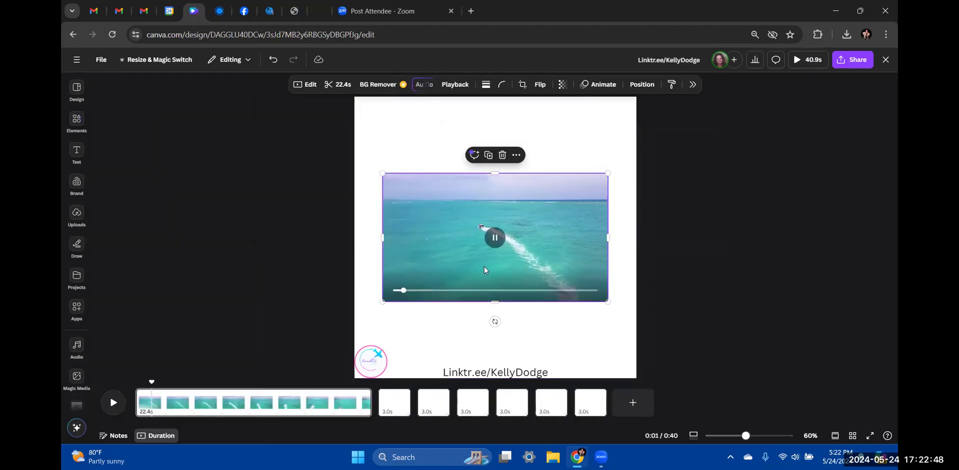
Set the speedboat clip as page 1's background and trim it to about 3 seconds
left_click(516, 156)
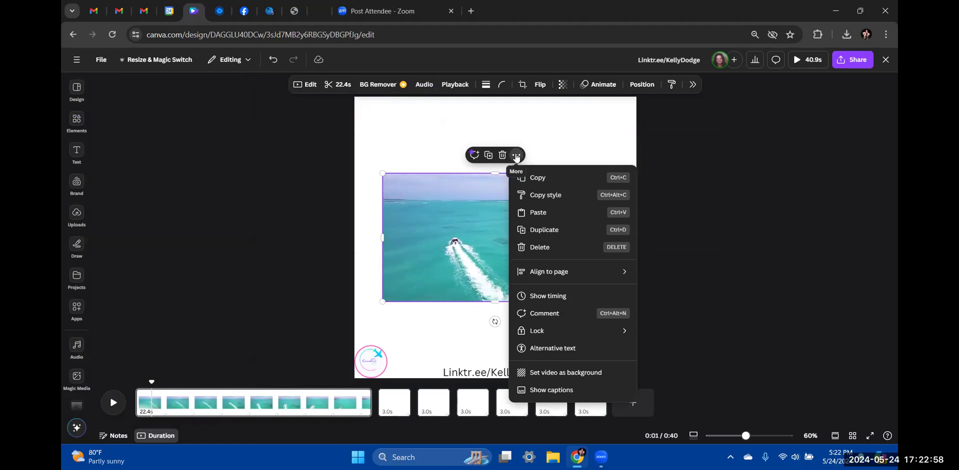
mouse_move(400, 289)
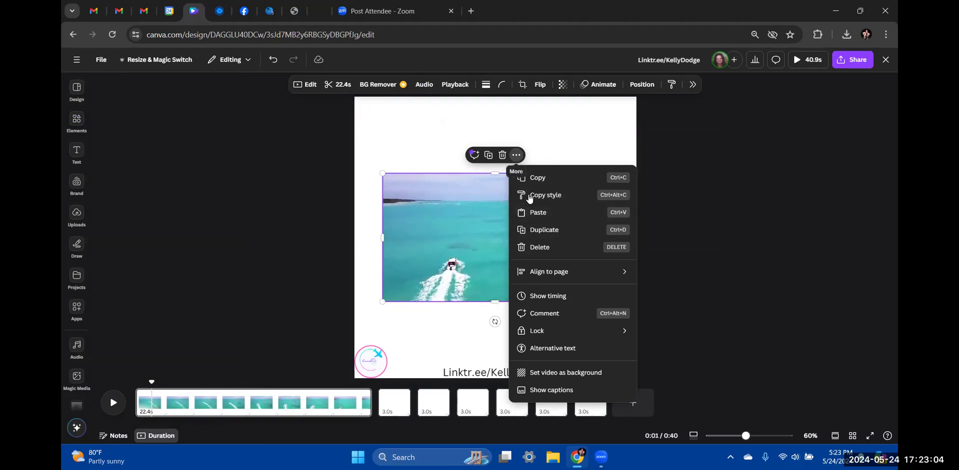
left_click(553, 376)
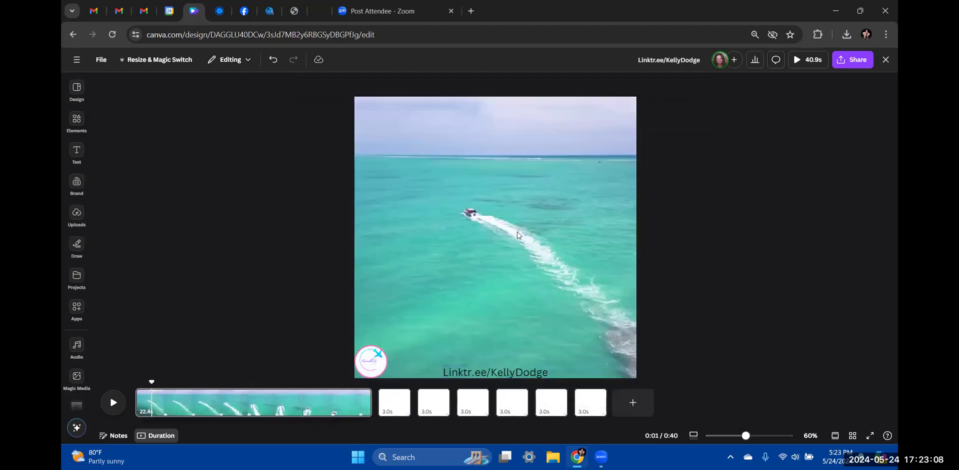
left_click_drag(368, 409, 168, 416)
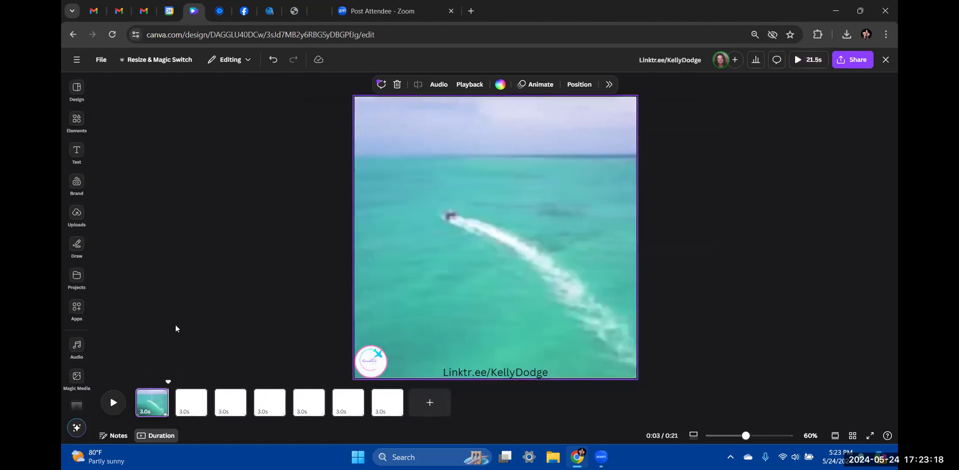
left_click(176, 329)
left_click(154, 408)
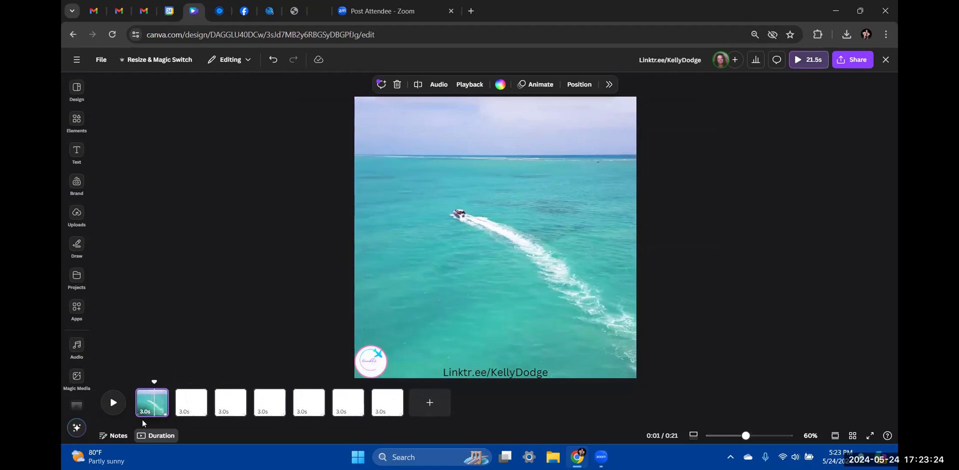
Apply page 2's 3.0s timing to all seven pages
left_click(199, 405)
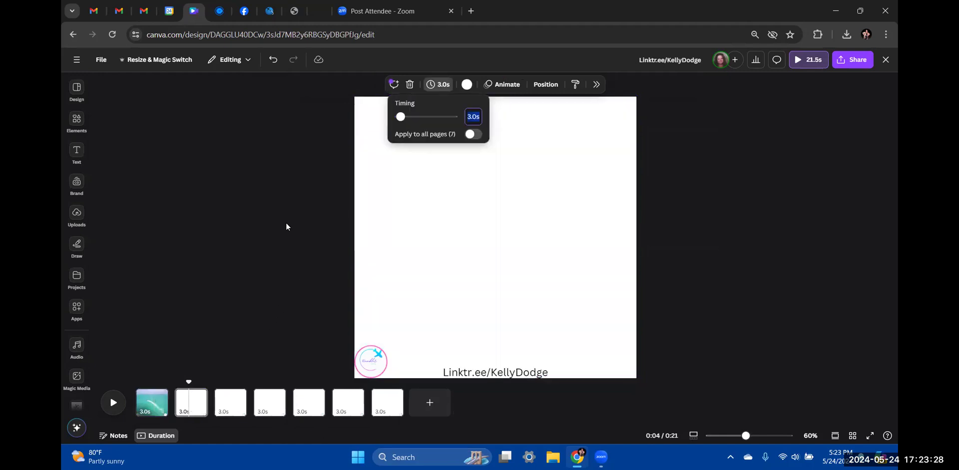
left_click(478, 136)
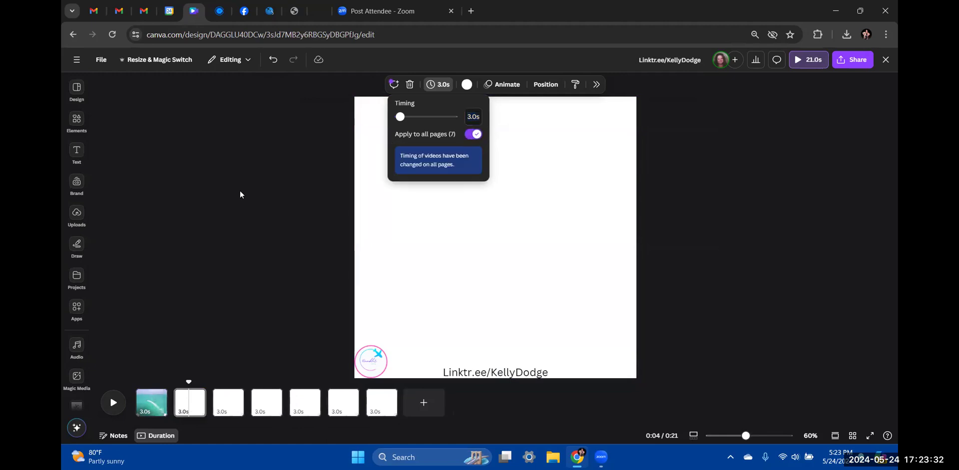
left_click(281, 202)
left_click(89, 252)
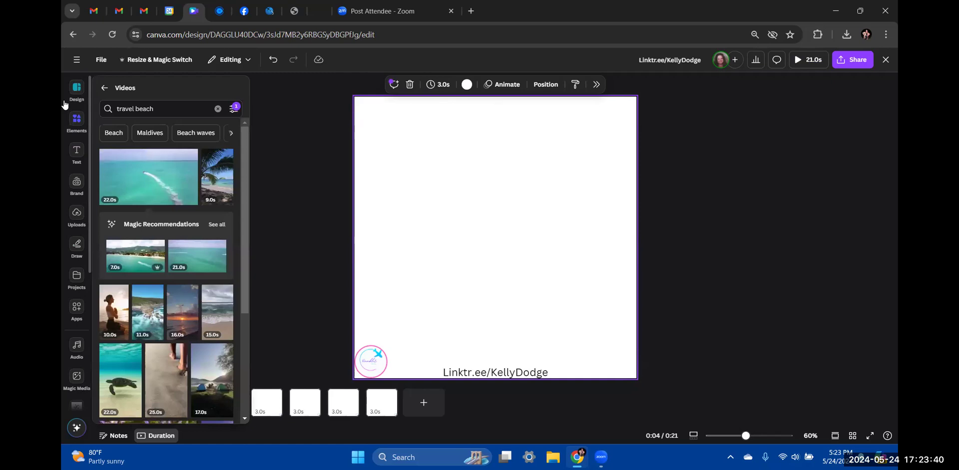
Set a recommended beach-and-hillside speedboat video as page 2's background, trimmed to 3 seconds
left_click(75, 129)
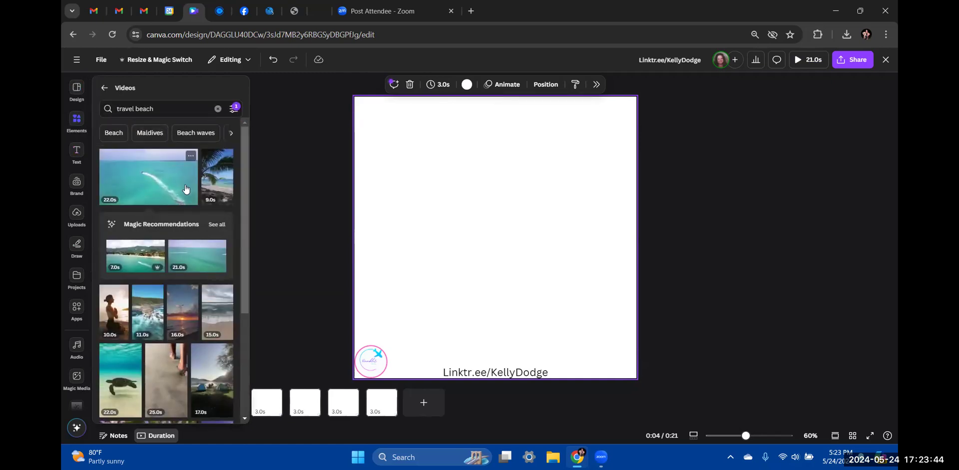
left_click(136, 255)
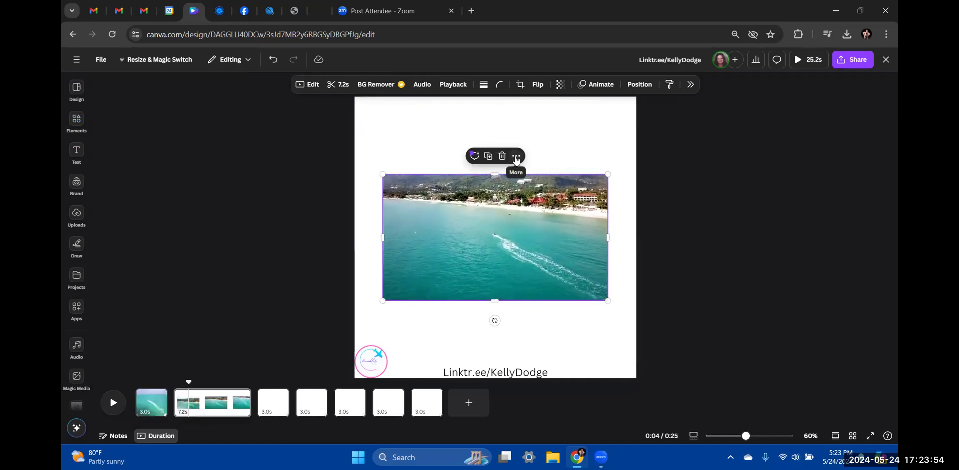
mouse_move(431, 220)
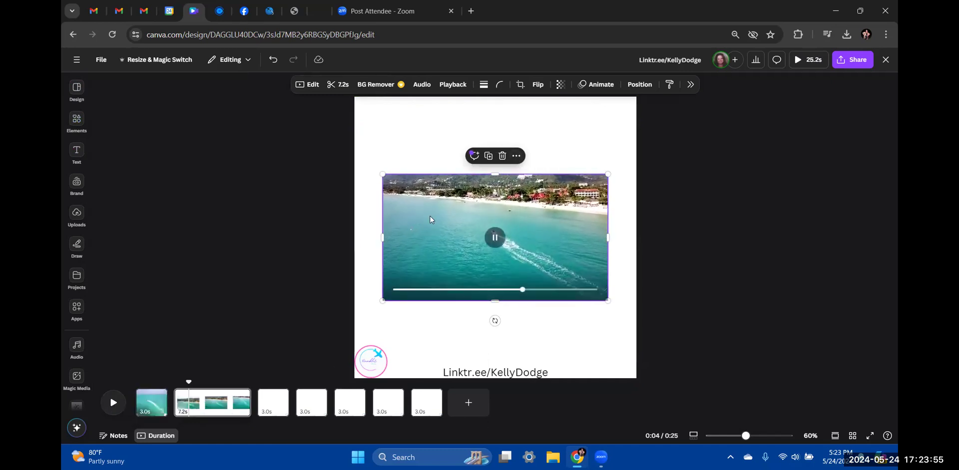
left_click(517, 157)
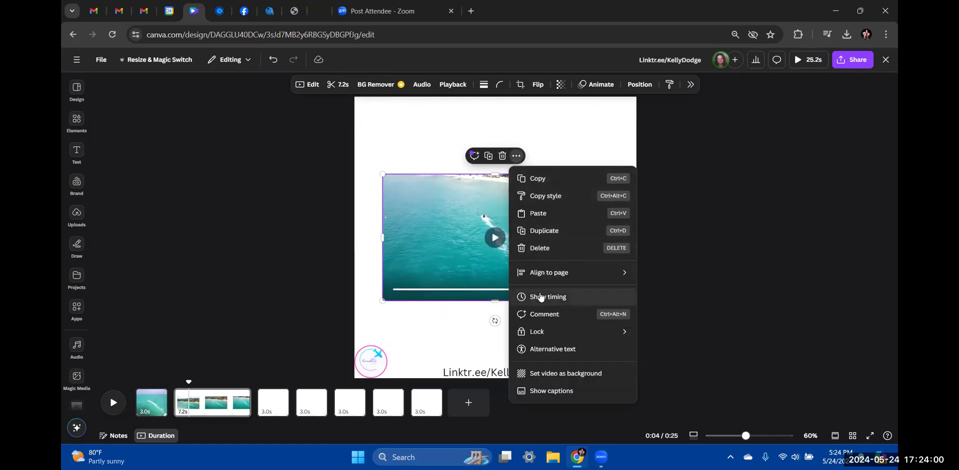
left_click(552, 376)
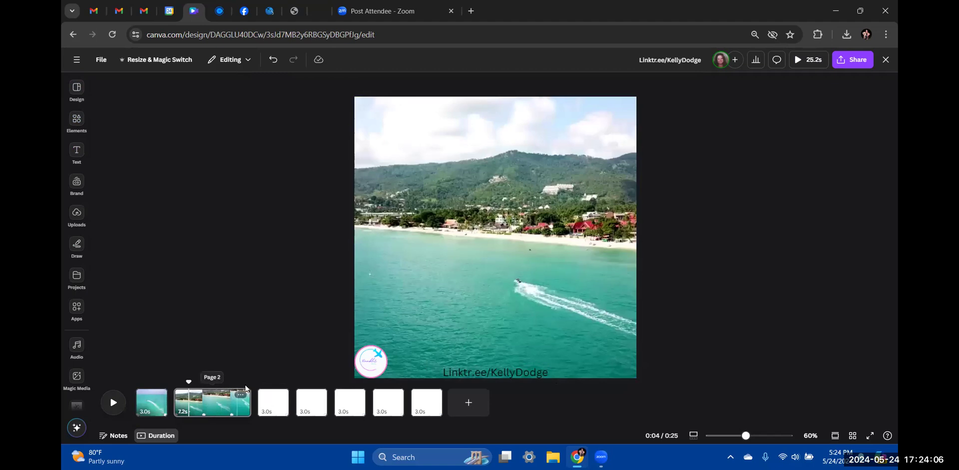
left_click_drag(247, 393, 203, 395)
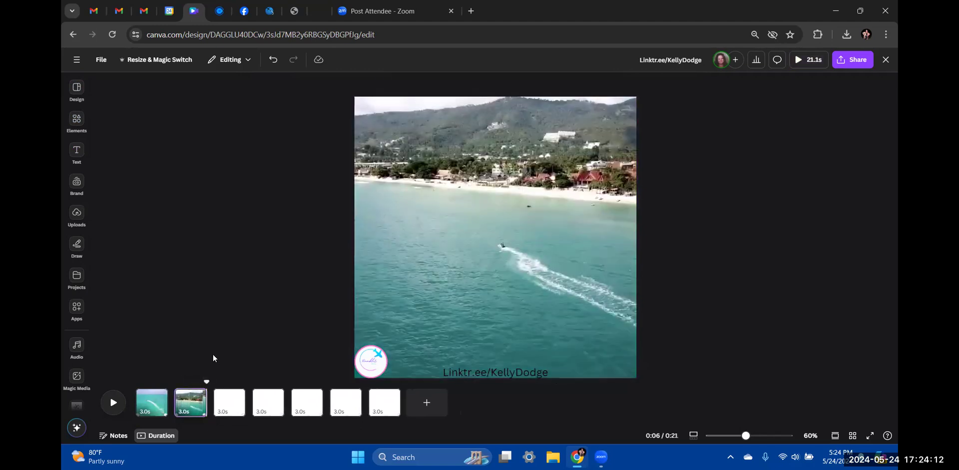
left_click(240, 392)
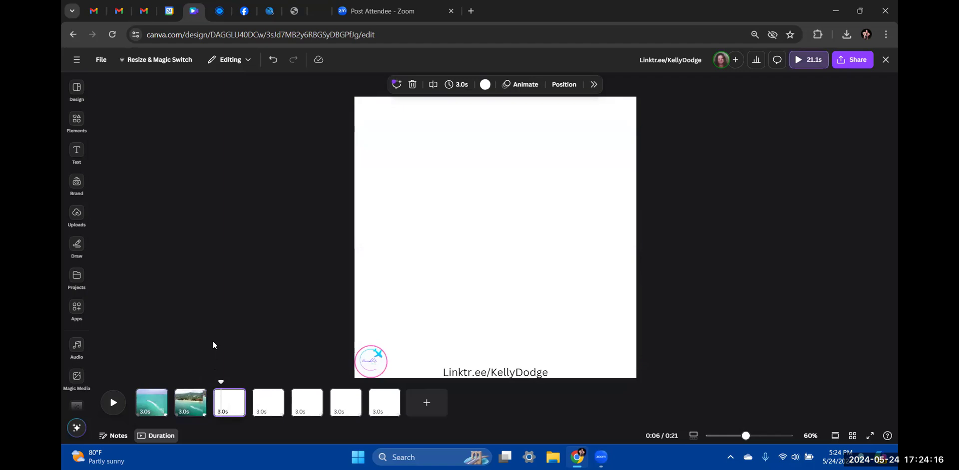
Add the 21.0s recommended beach video to page 3 and bring up its options
left_click(77, 152)
left_click(73, 124)
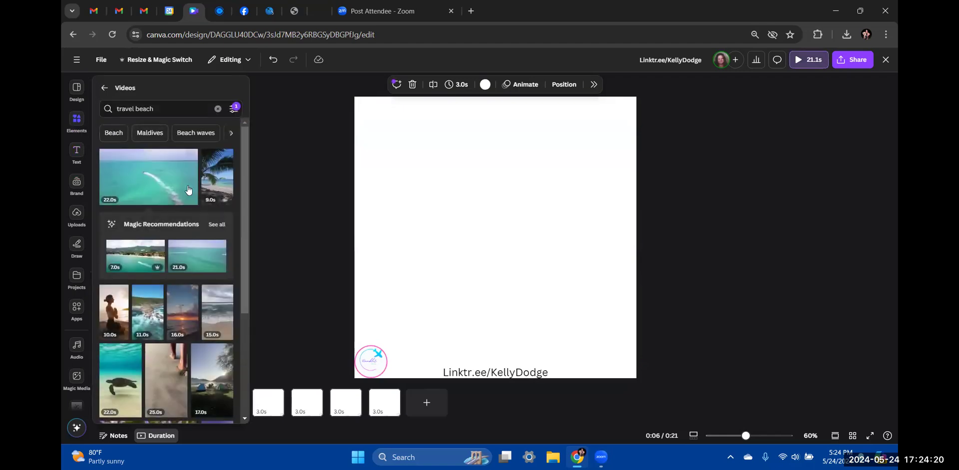
left_click(197, 268)
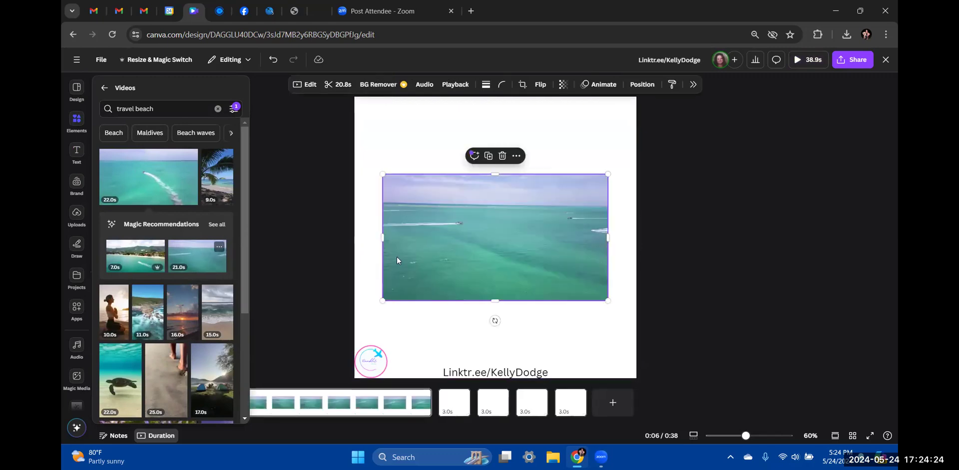
left_click(495, 237)
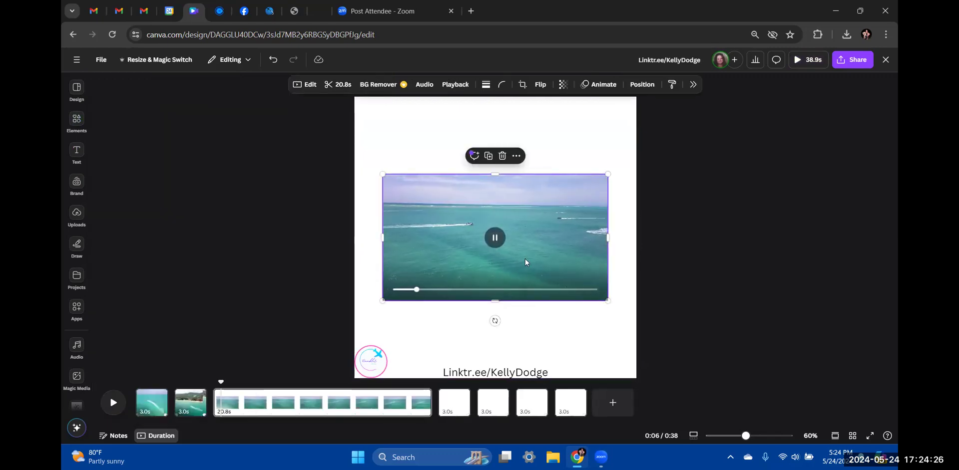
right_click(525, 258)
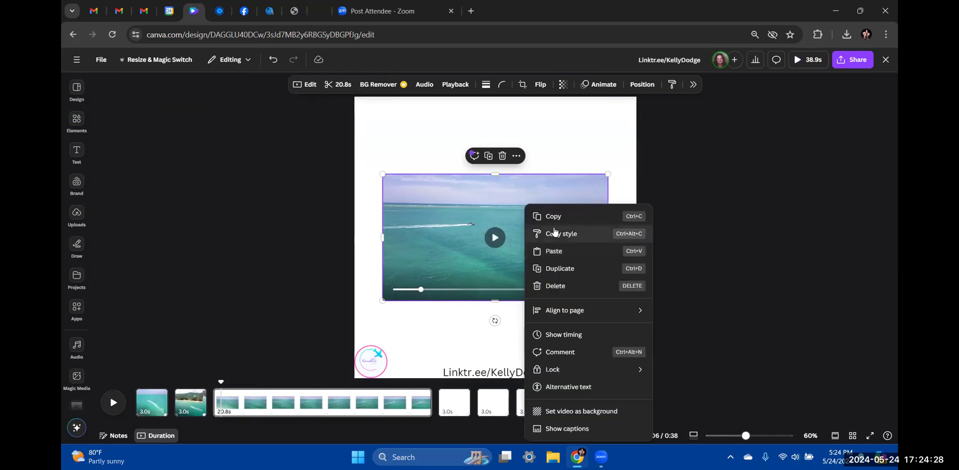
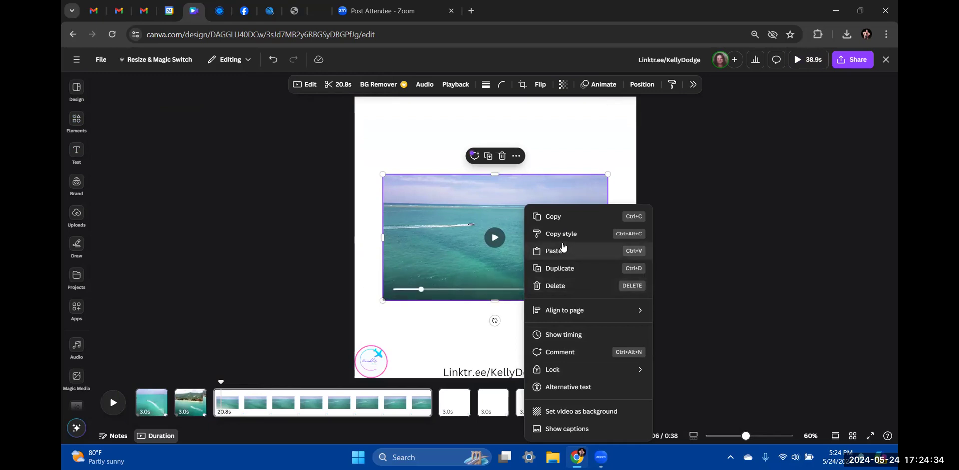
Delete the aerial ocean clip from page 3 and select the now-empty 5.0s page
left_click(588, 160)
left_click(503, 157)
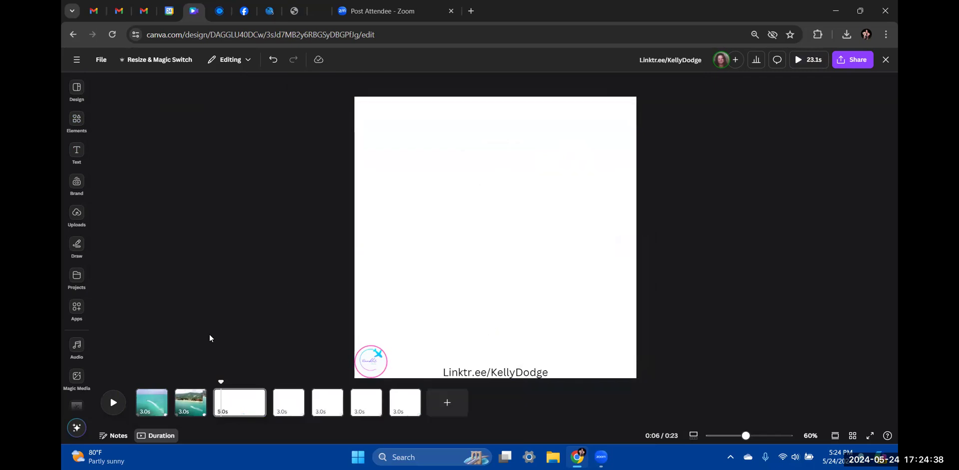
left_click(228, 388)
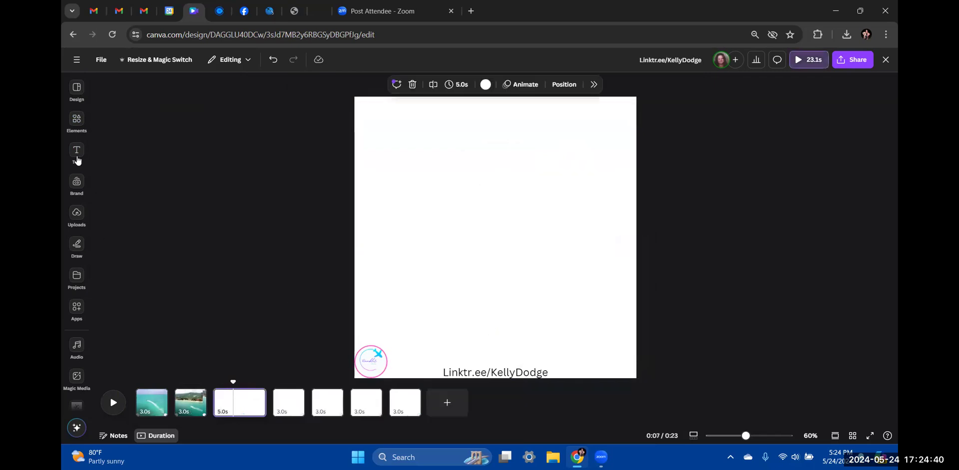
Add the sea turtle video from the travel beach results to page 3, removing the extra coastline clips
left_click(74, 121)
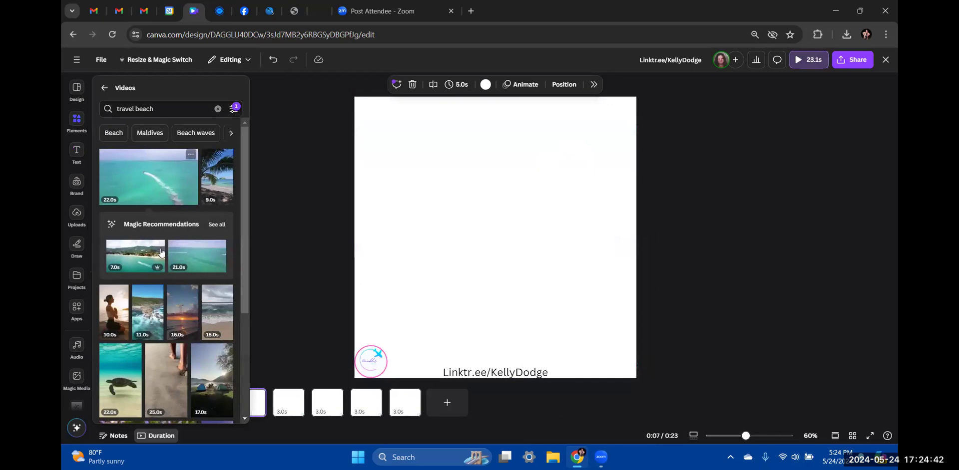
scroll(144, 210, "down", 3)
left_click(145, 209)
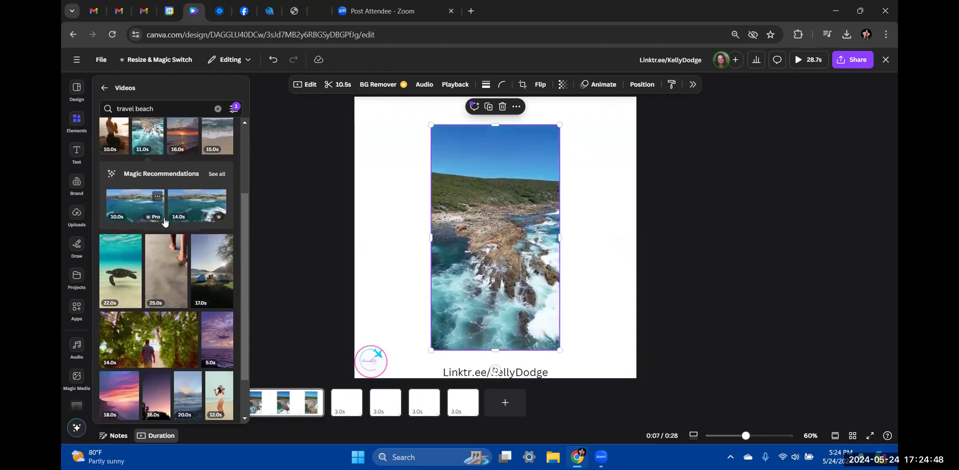
left_click(194, 218)
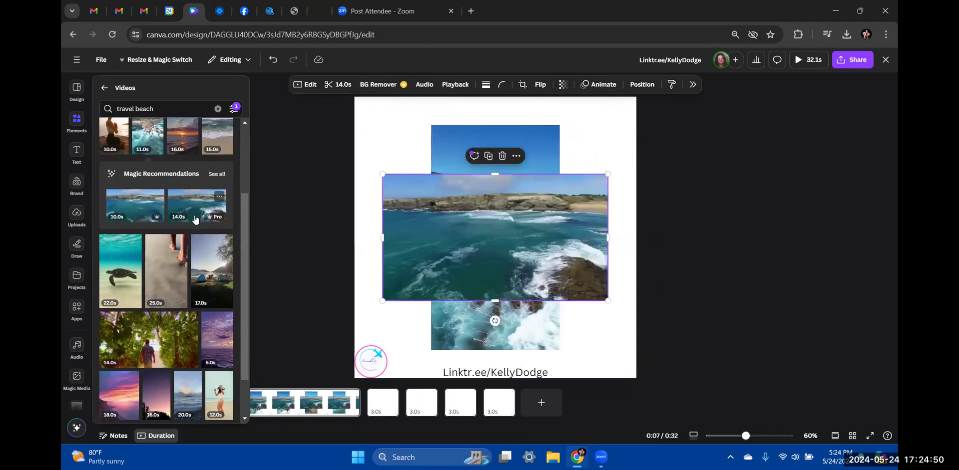
left_click(76, 277)
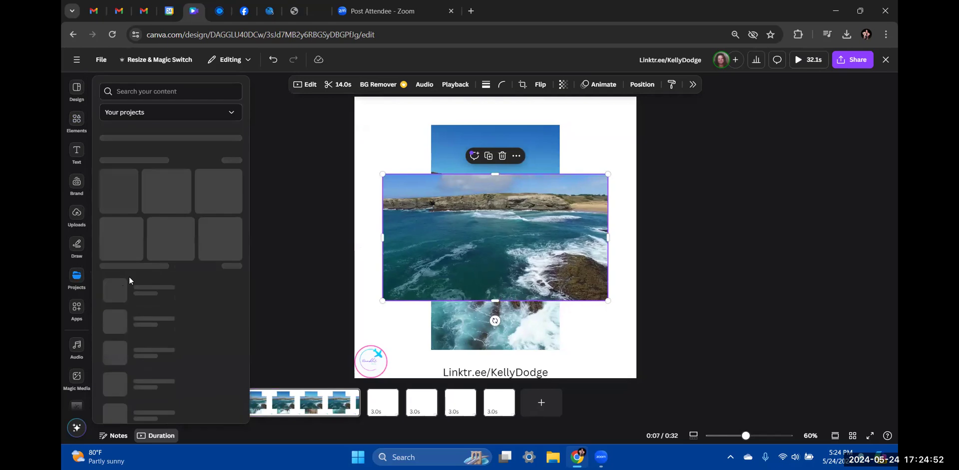
left_click(75, 123)
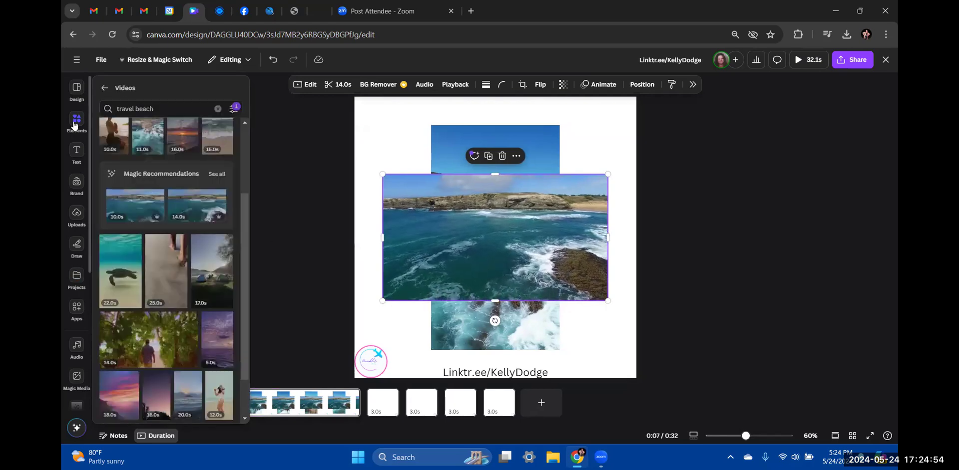
left_click(119, 286)
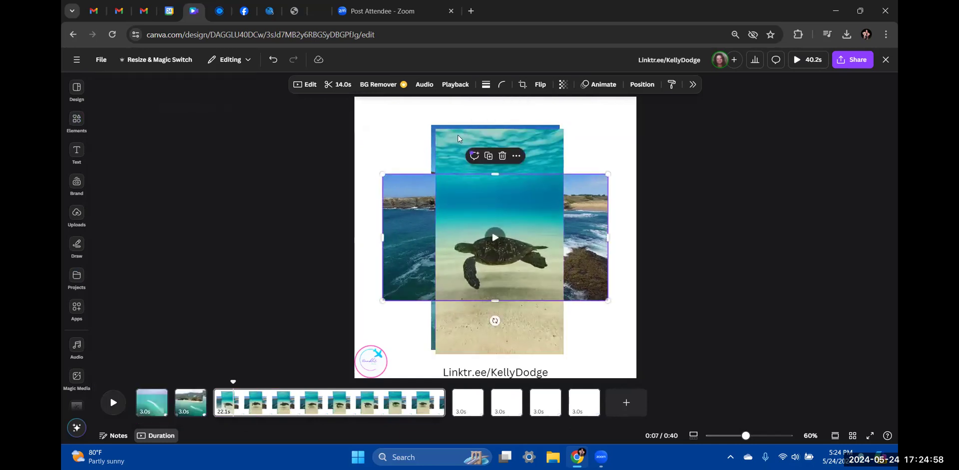
left_click(502, 158)
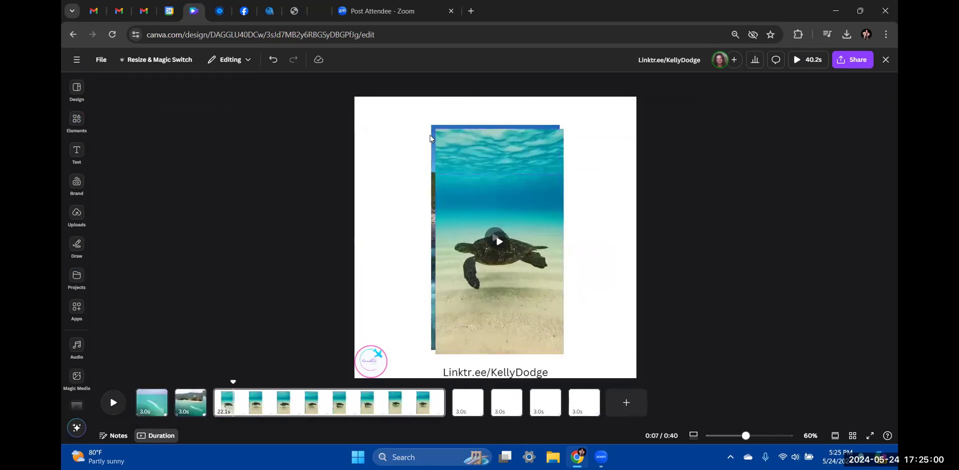
left_click(440, 136)
left_click(500, 106)
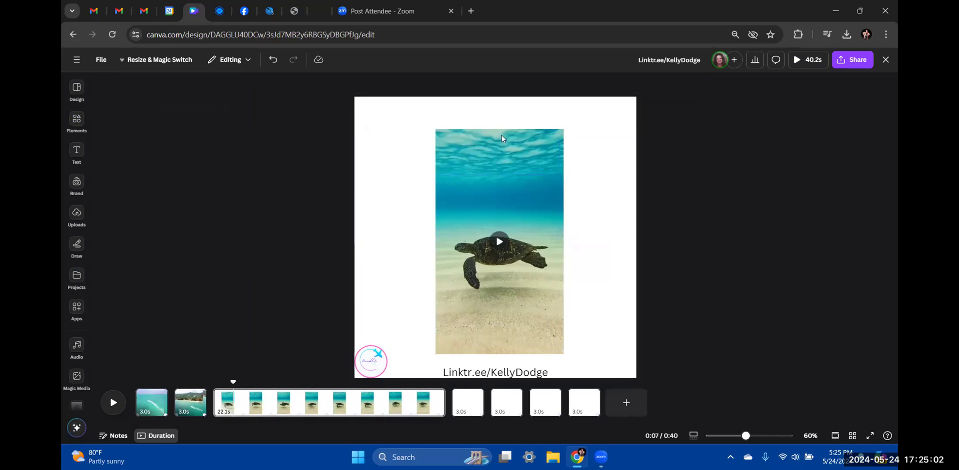
Set the turtle video as page 3's background, preview it, and trim it from 22.1s to 3.0s
left_click(499, 213)
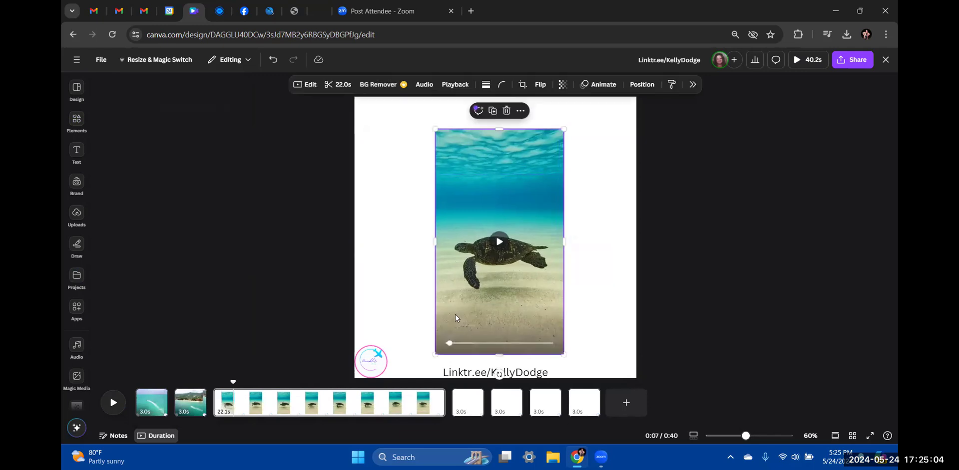
left_click(520, 110)
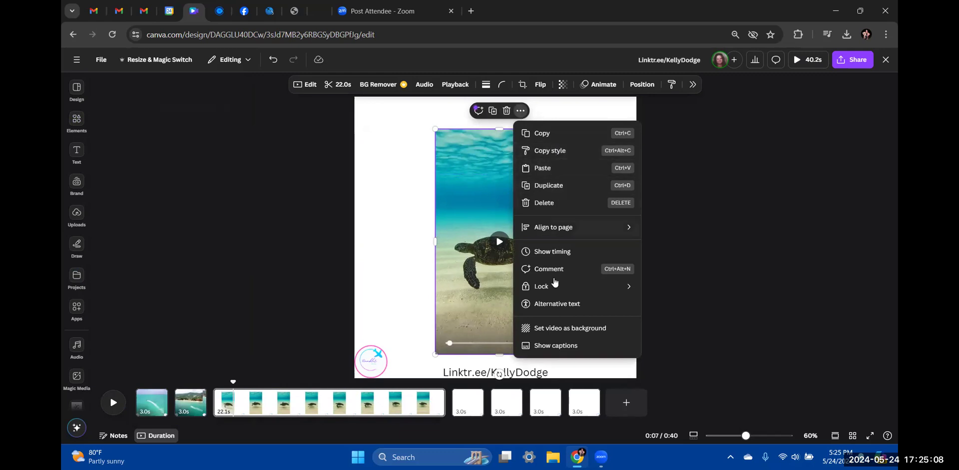
left_click(553, 330)
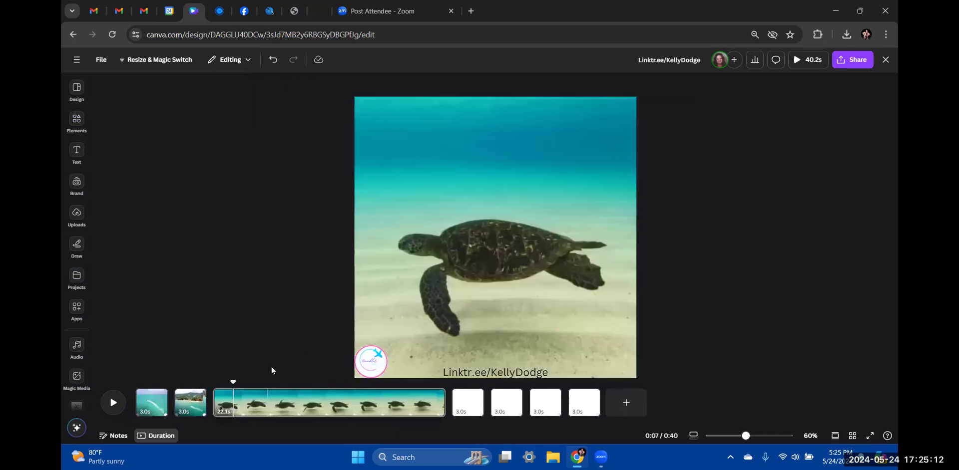
left_click(113, 403)
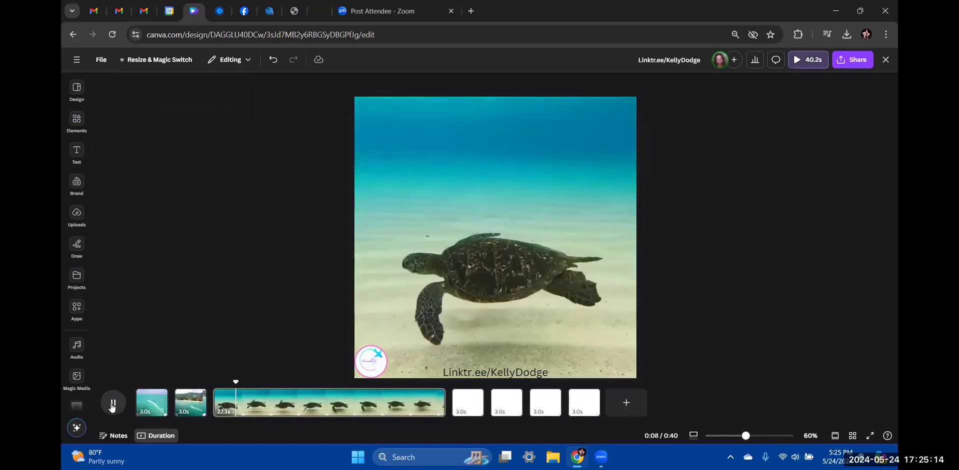
scroll(733, 319, "down", 1)
scroll(733, 320, "up", 1)
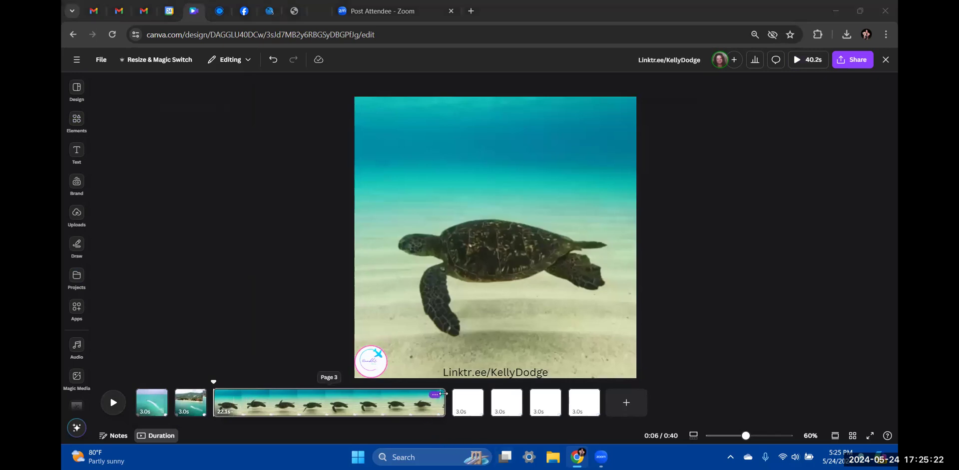
left_click_drag(442, 398, 243, 406)
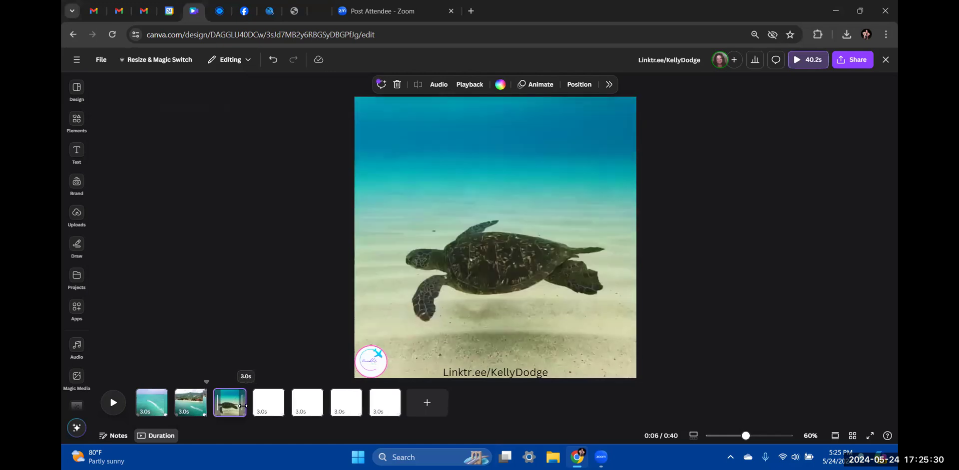
Add the walking-on-sand video from the travel beach results to blank page 4
left_click(225, 340)
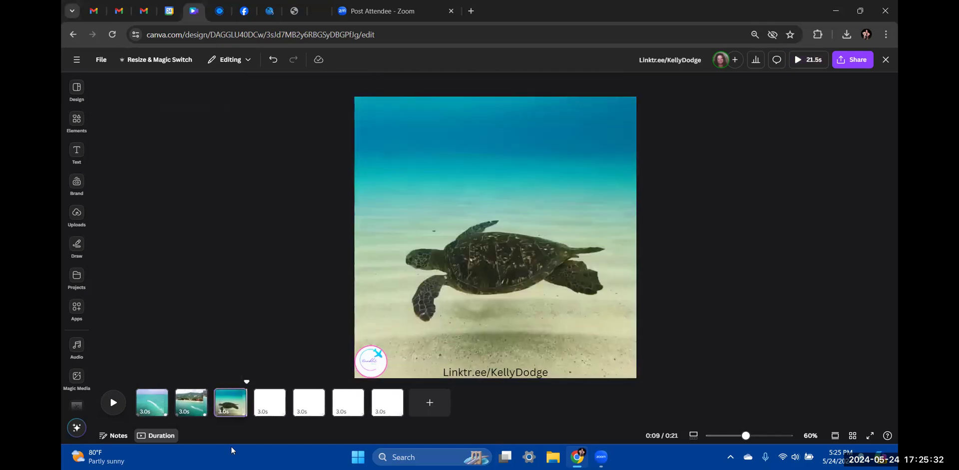
left_click(269, 408)
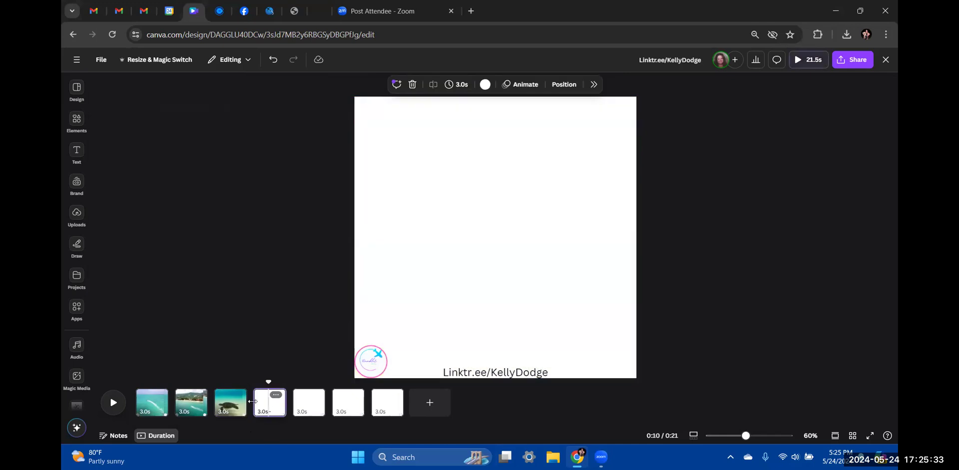
left_click(75, 132)
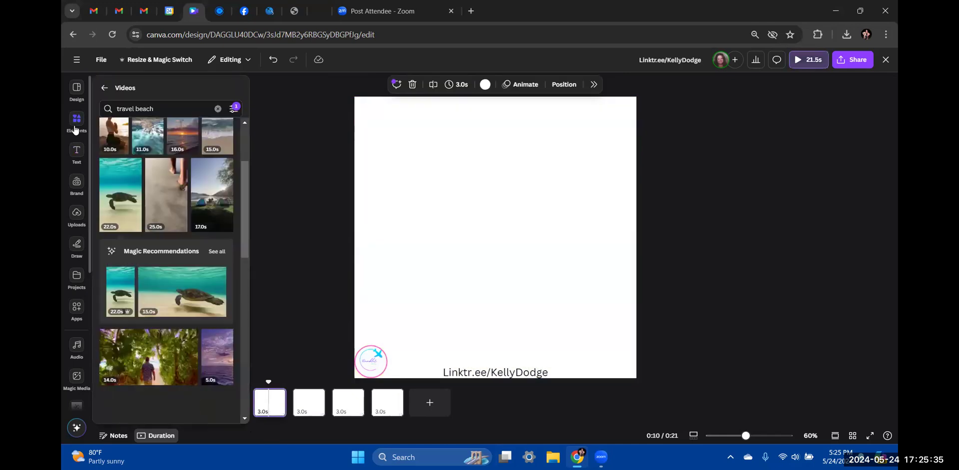
left_click(170, 199)
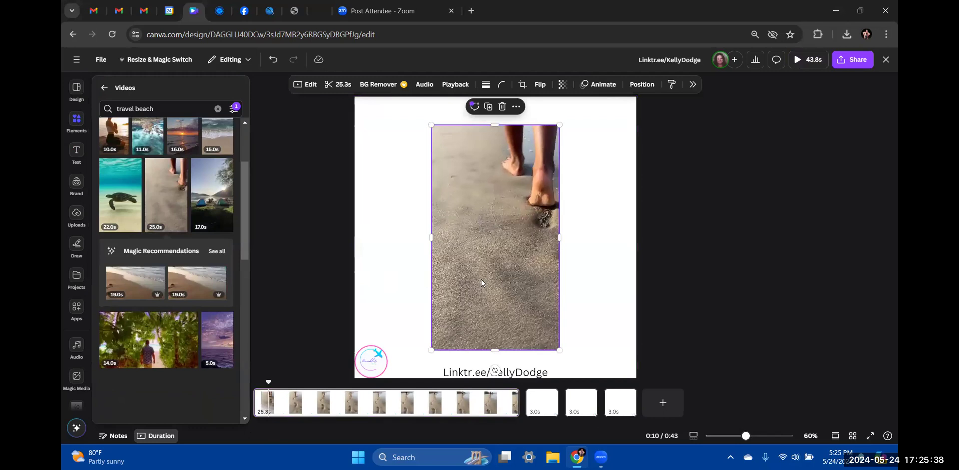
Make the footprints video page 4's background, preview it, and trim it from 25.3s to 3.0s
left_click(489, 267)
right_click(490, 265)
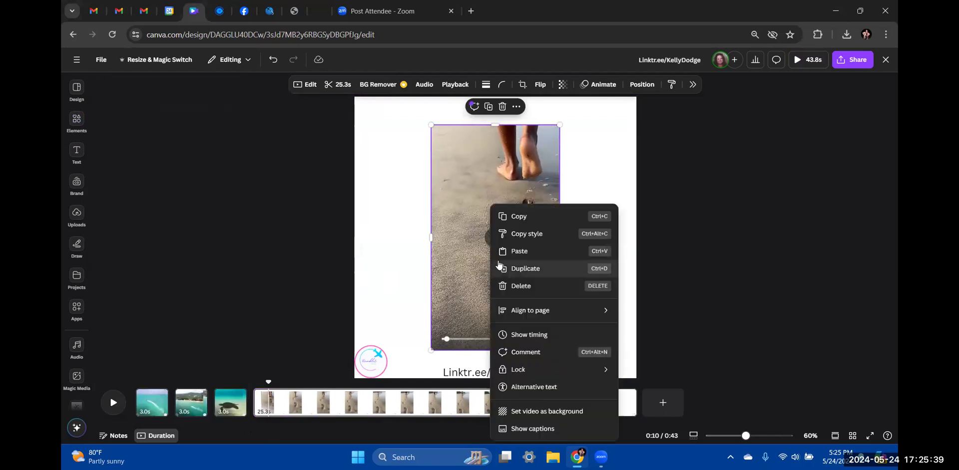
left_click(544, 412)
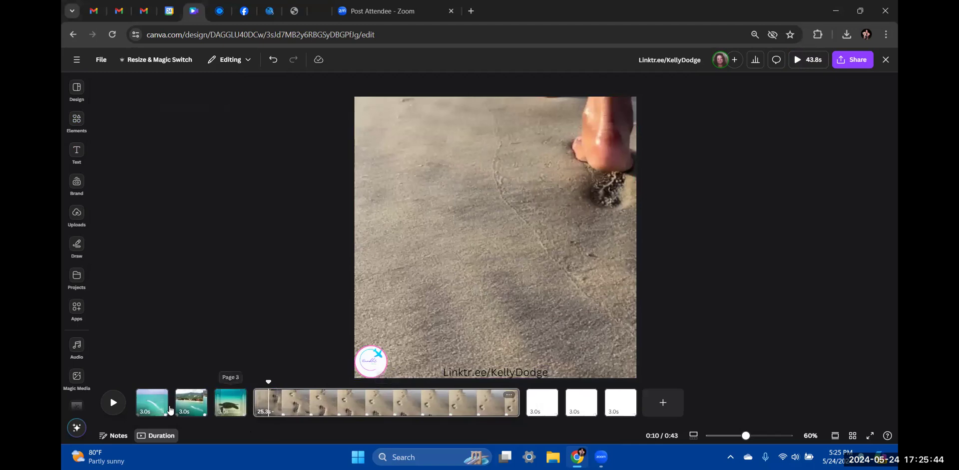
left_click(110, 408)
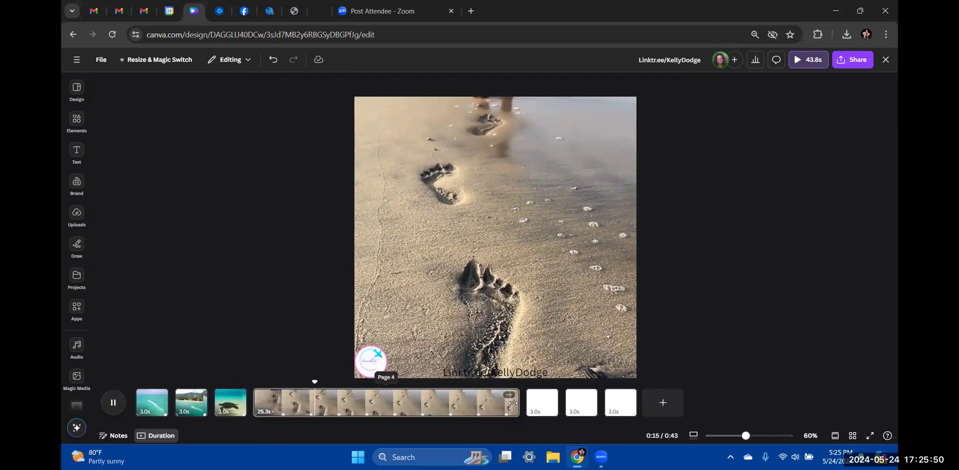
left_click_drag(516, 399, 283, 409)
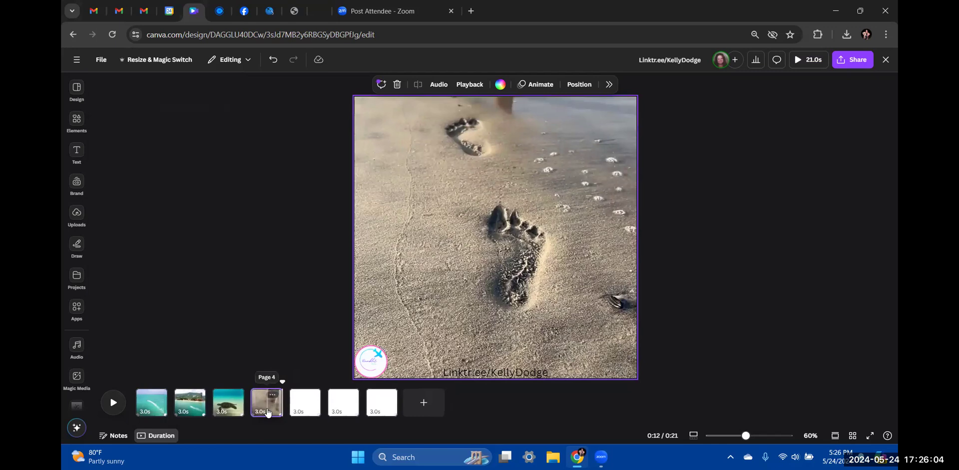
Move the footprints page to the first slot and the beach-town page to sixth place
left_click_drag(274, 411, 167, 410)
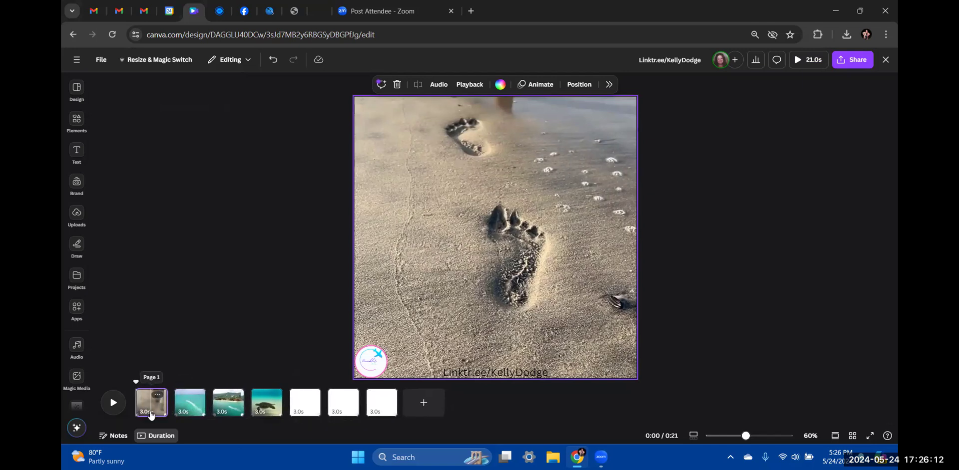
left_click(231, 407)
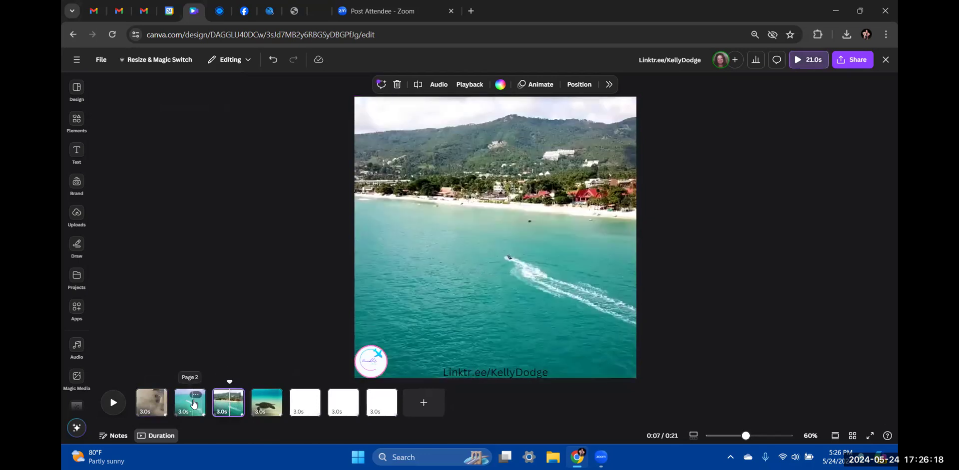
left_click(198, 406)
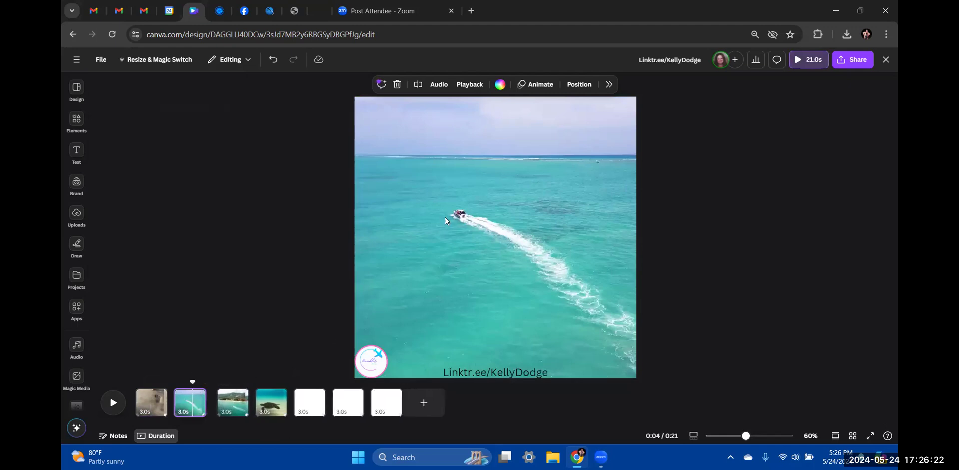
left_click_drag(230, 408, 375, 403)
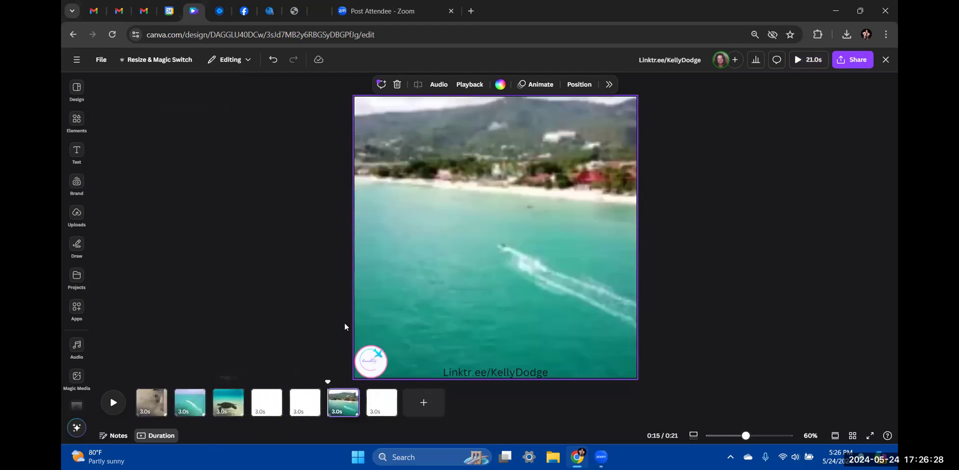
Find the aerial whale clip in the travel beach results, removing the copy that landed on page 6
left_click(83, 125)
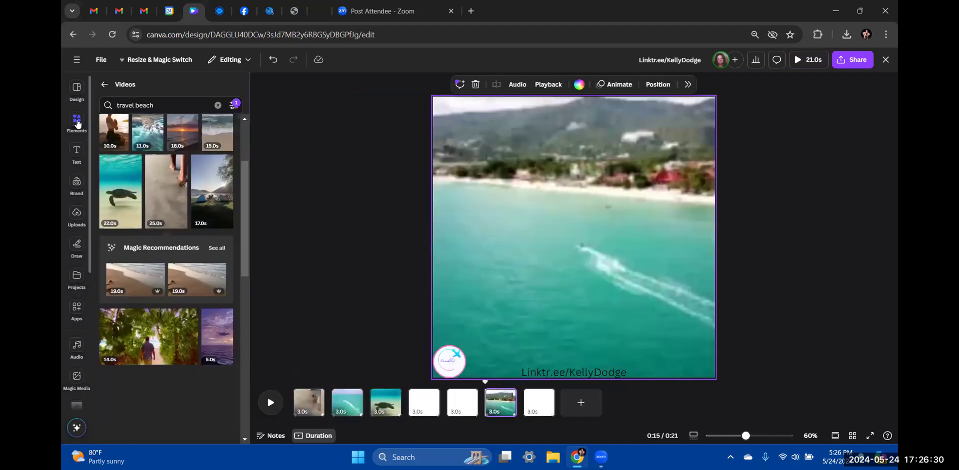
scroll(185, 248, "down", 2)
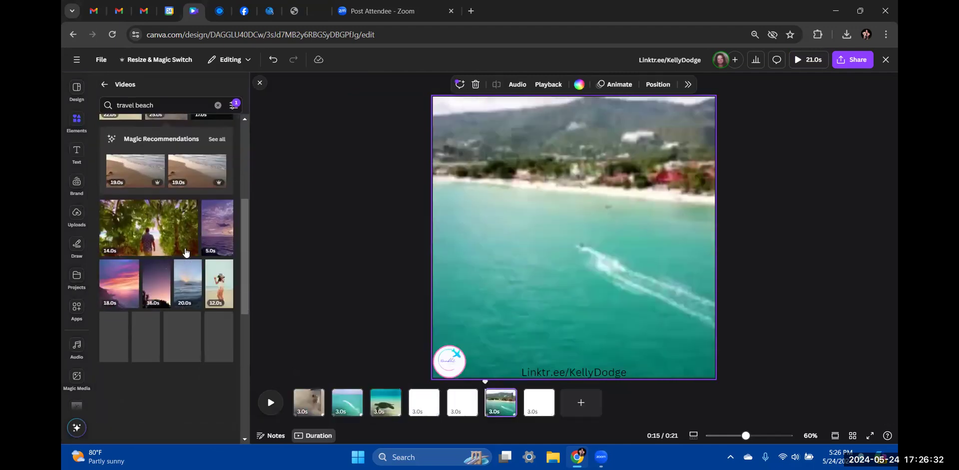
scroll(185, 250, "down", 1)
scroll(185, 250, "down", 1)
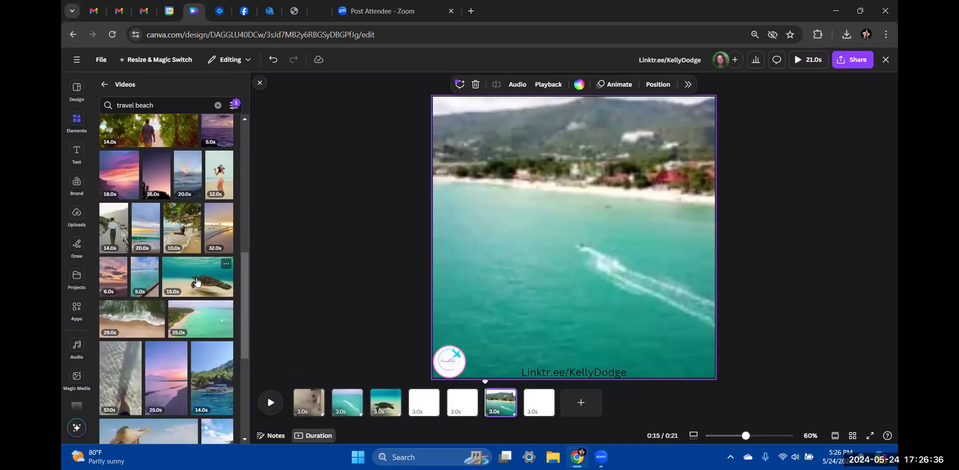
scroll(197, 282, "down", 3)
scroll(196, 282, "down", 4)
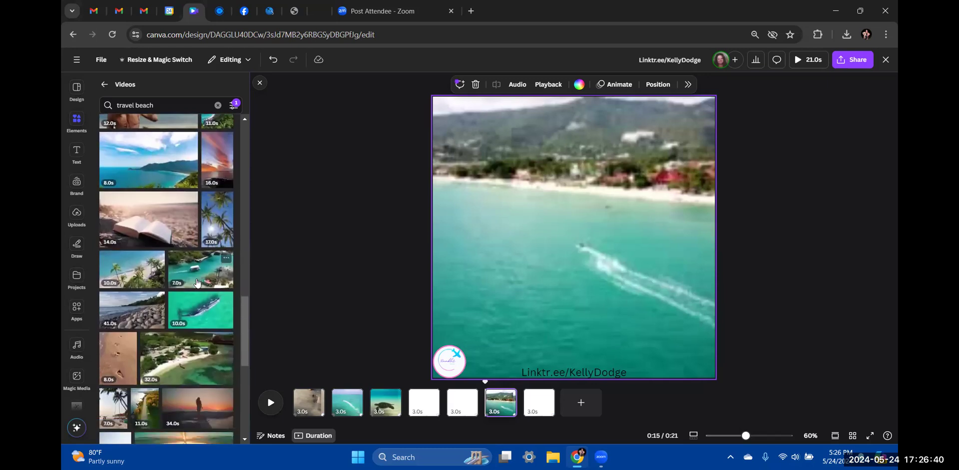
scroll(197, 282, "down", 1)
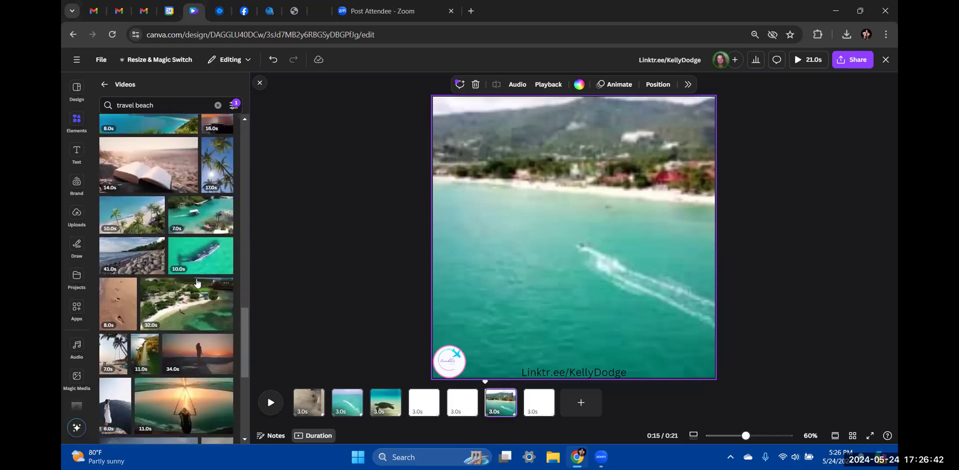
left_click(198, 259)
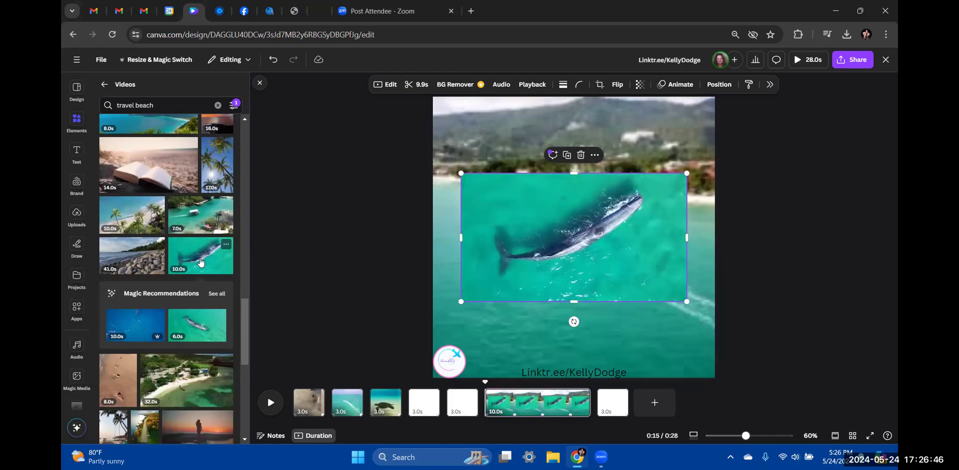
mouse_move(539, 217)
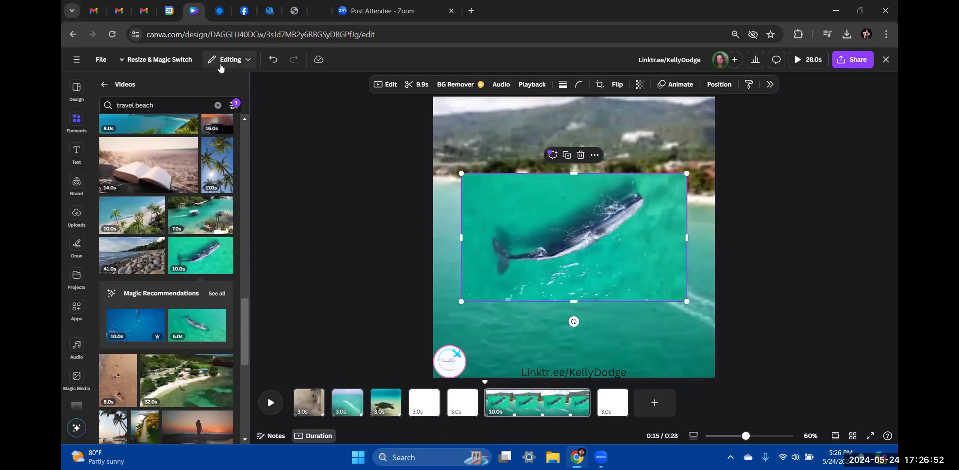
left_click(273, 59)
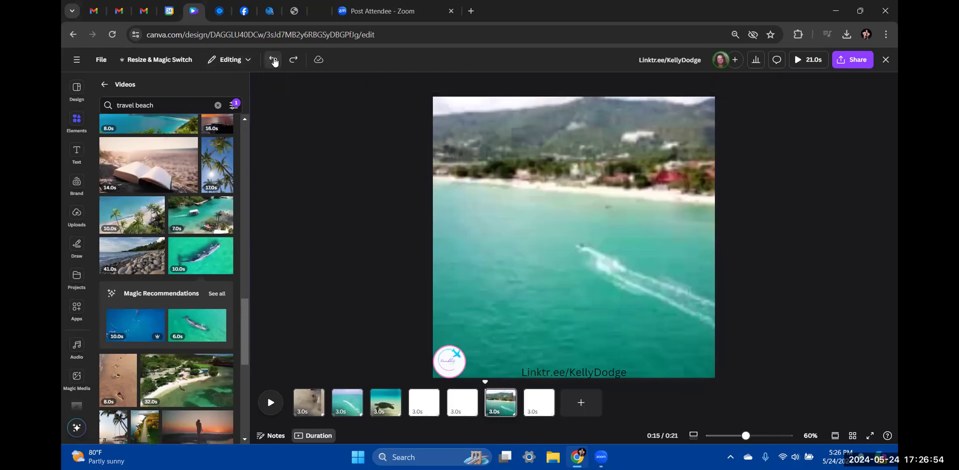
Add the whale video to blank page 4 as its full background, trimmed to 3.0s
left_click(418, 407)
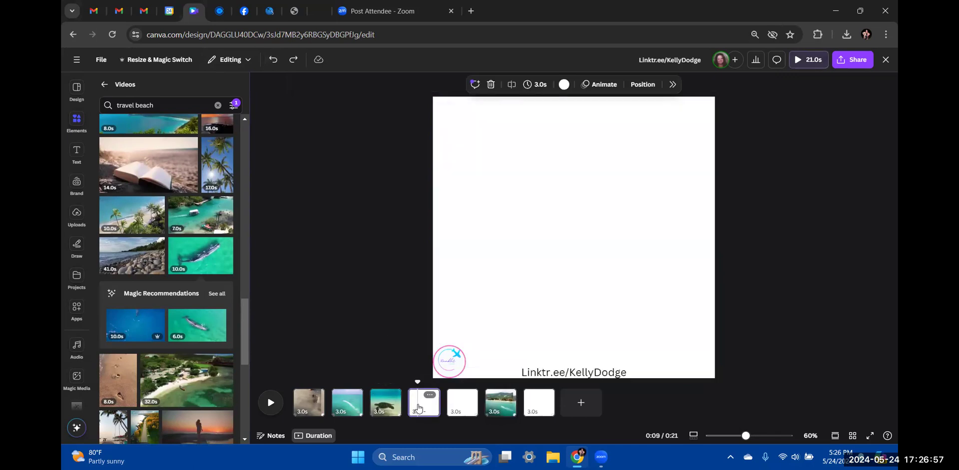
left_click(186, 244)
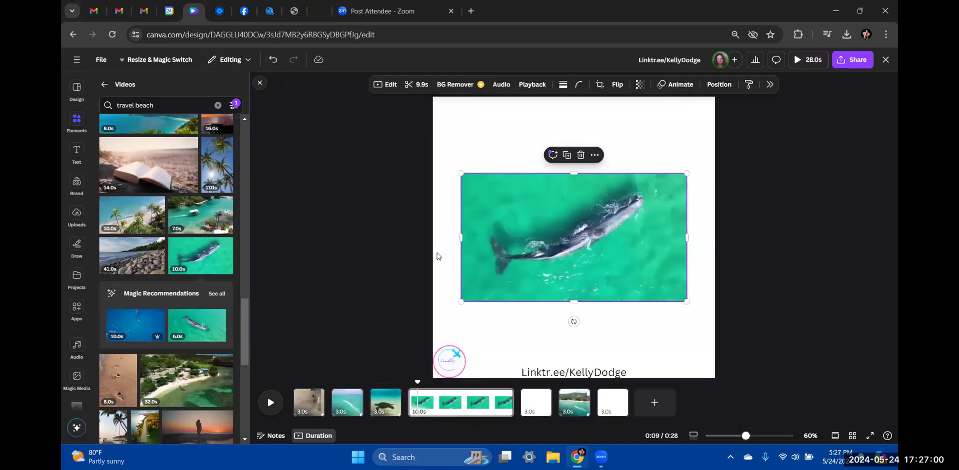
right_click(584, 251)
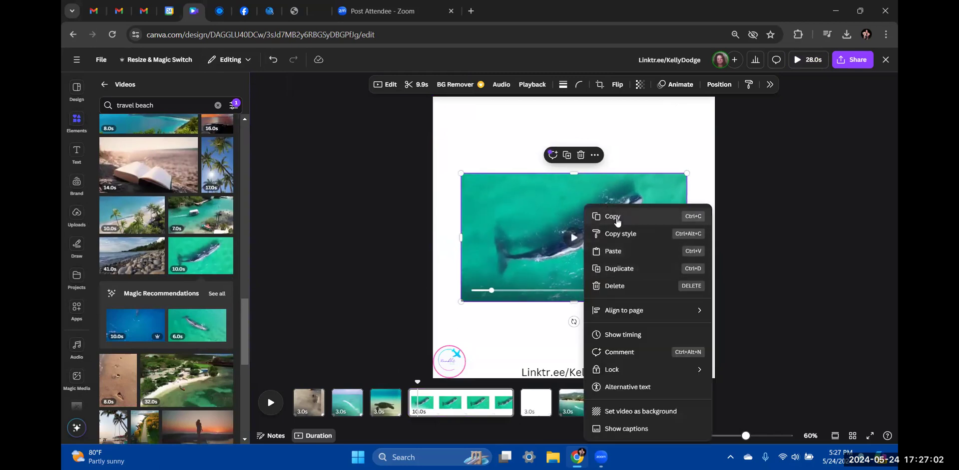
left_click(622, 412)
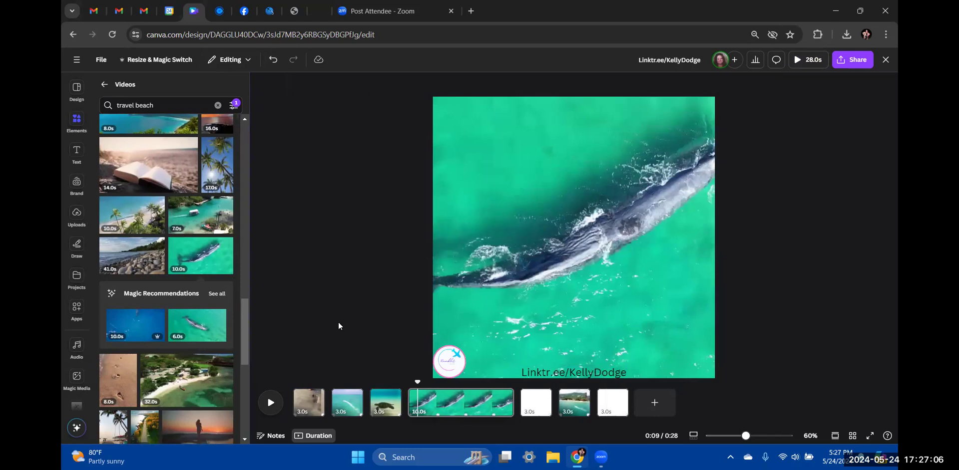
left_click_drag(512, 403, 440, 403)
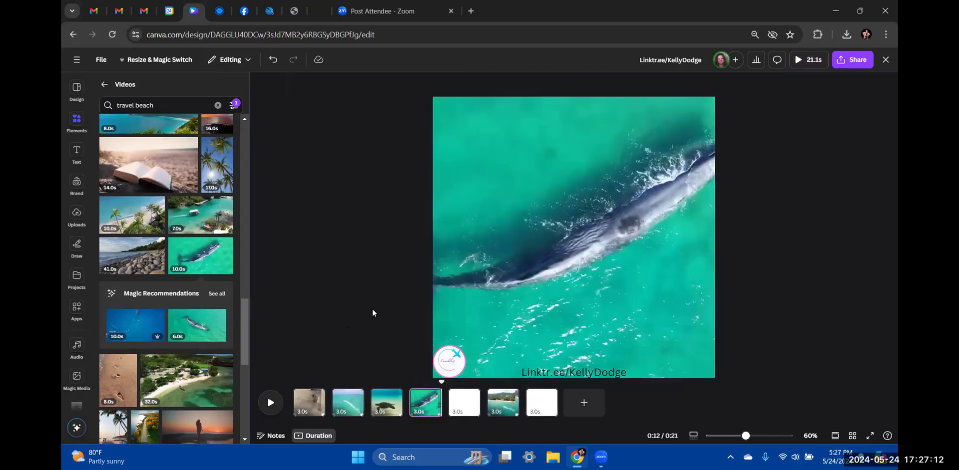
Duplicate blank page 5 four times, making eleven pages totalling 33.2 seconds
left_click(471, 395)
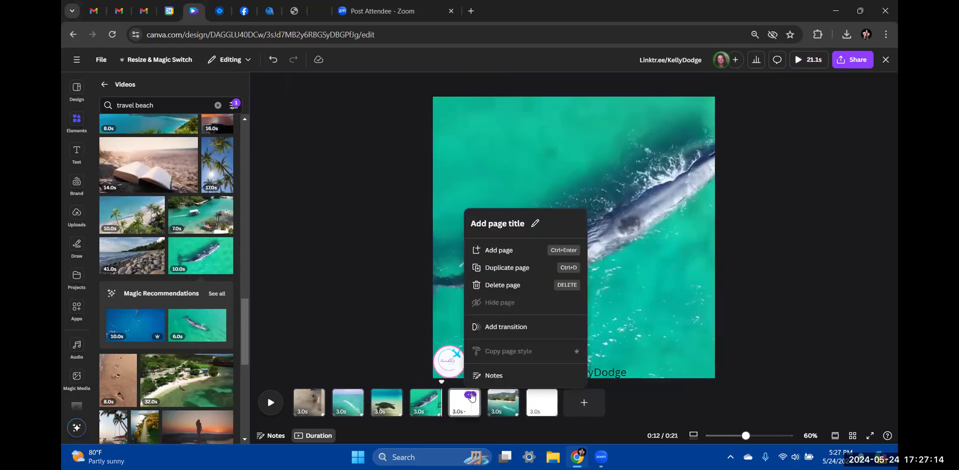
left_click(510, 252)
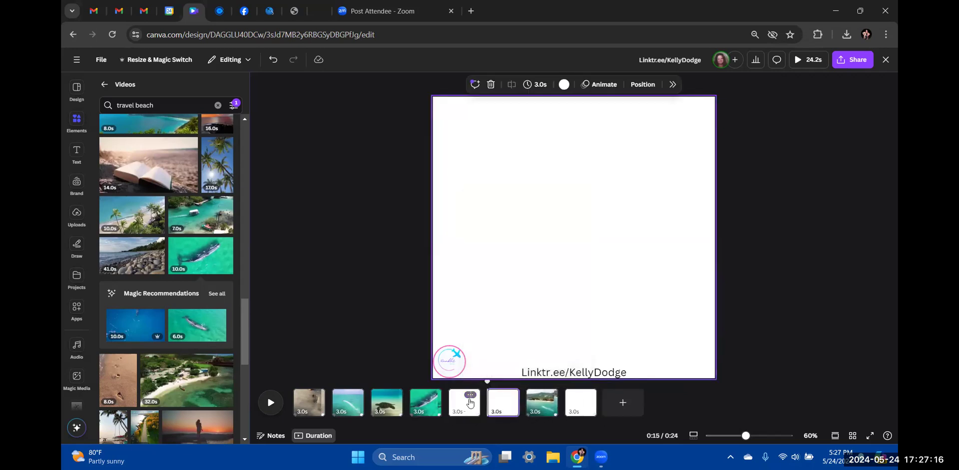
left_click(472, 396)
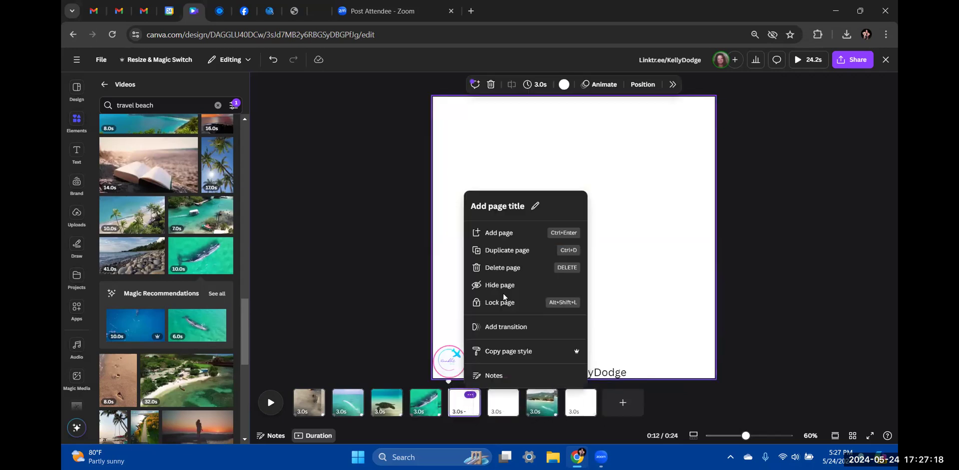
left_click(512, 251)
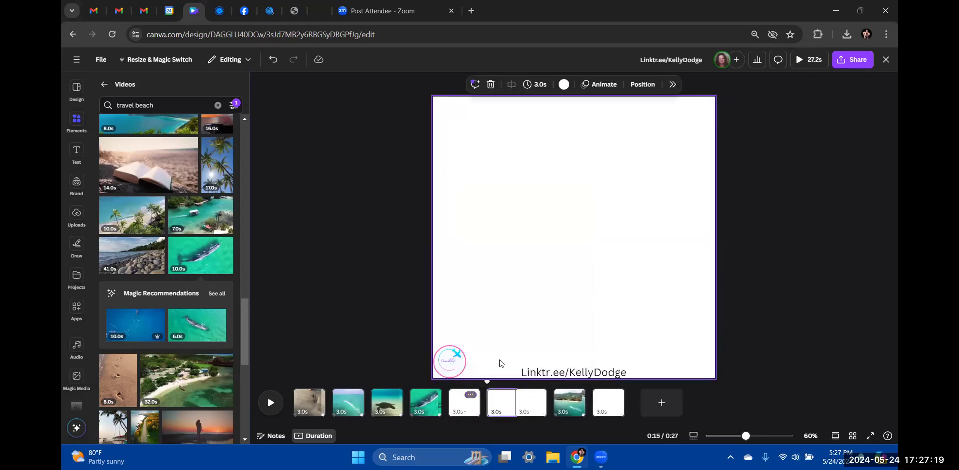
left_click(470, 396)
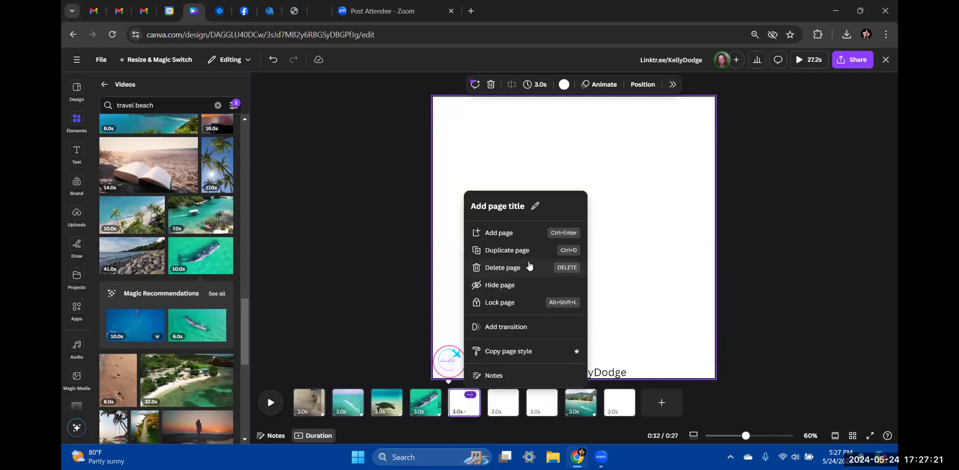
left_click(507, 250)
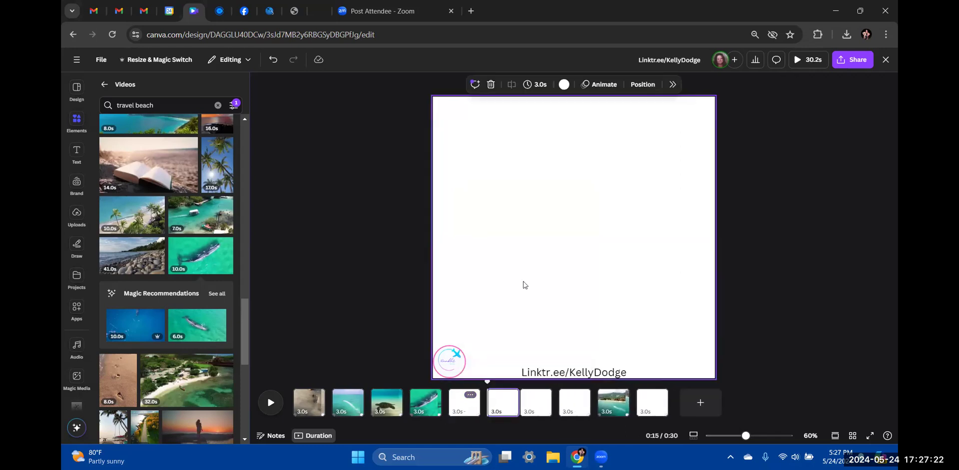
left_click(470, 395)
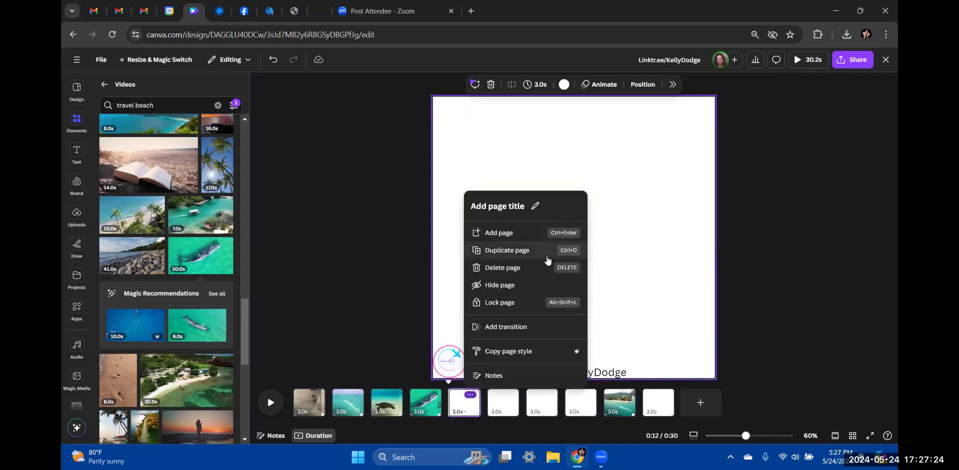
left_click(546, 251)
left_click(472, 410)
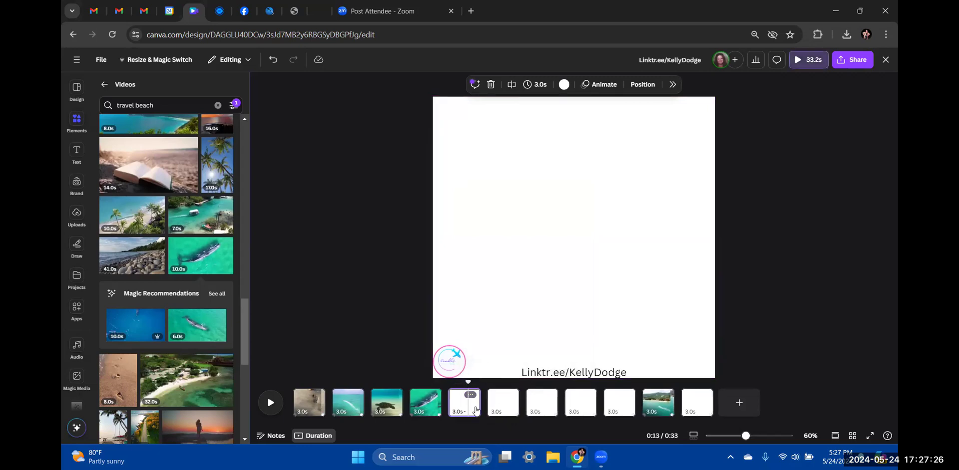
left_click(545, 407)
left_click(579, 402)
Search the video library for 'dolphin watch' in place of the travel beach search
scroll(195, 264, "down", 2)
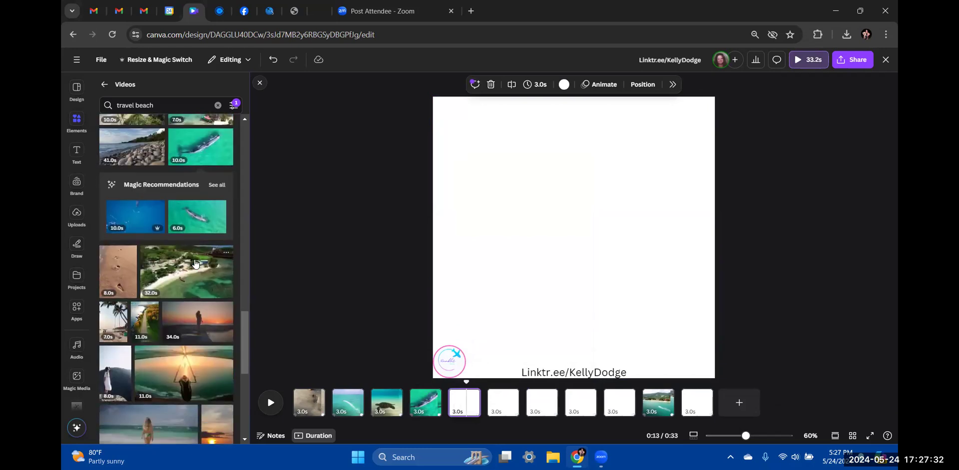
scroll(195, 264, "down", 2)
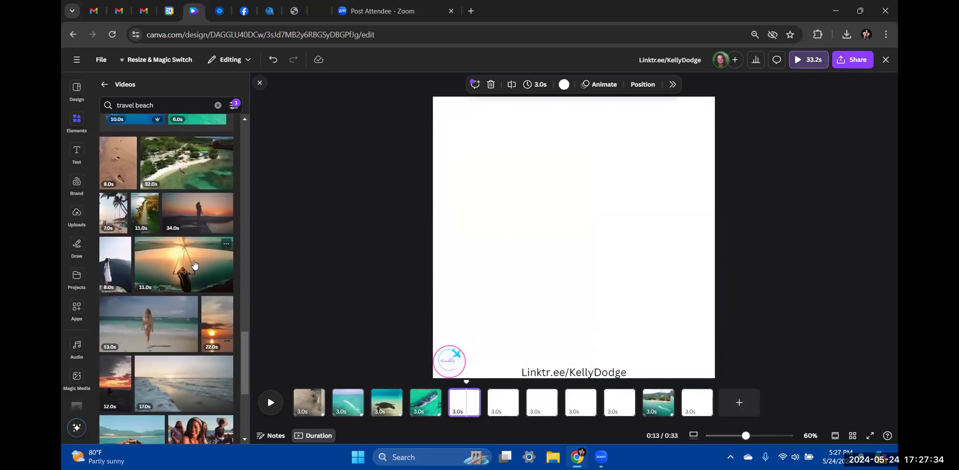
scroll(195, 264, "down", 1)
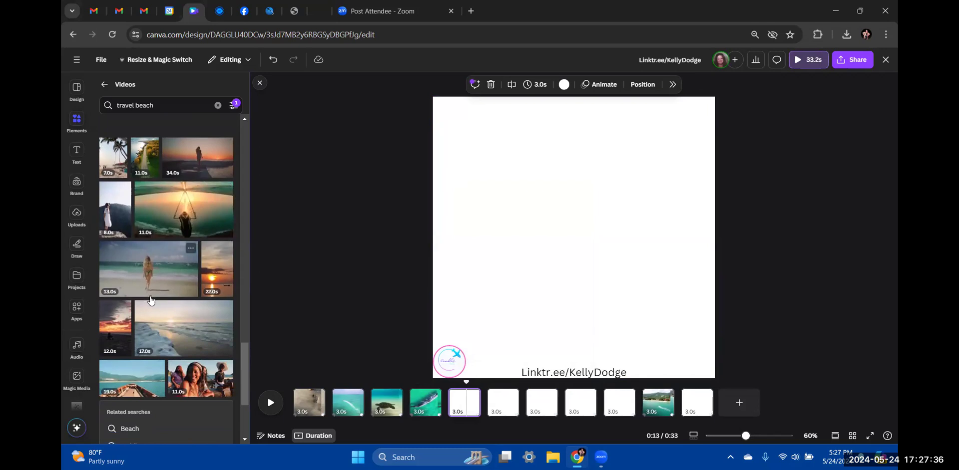
scroll(150, 303, "down", 3)
scroll(150, 301, "down", 2)
scroll(150, 302, "down", 2)
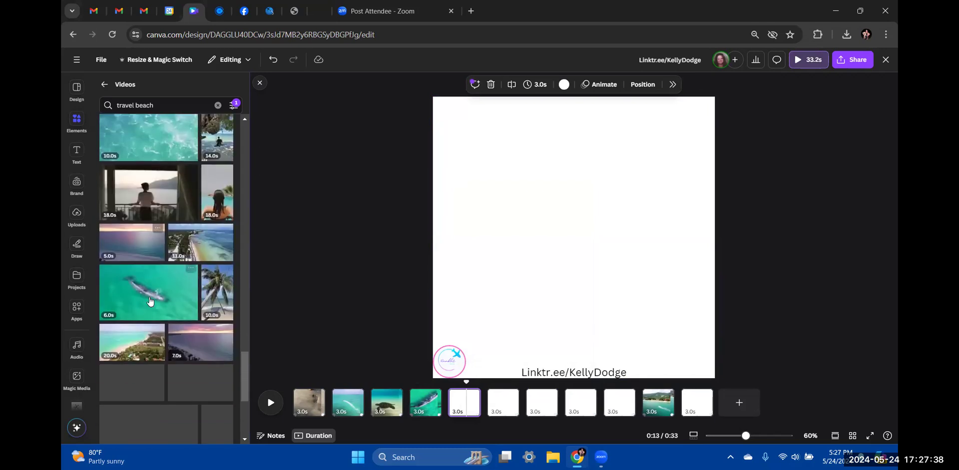
scroll(150, 302, "down", 2)
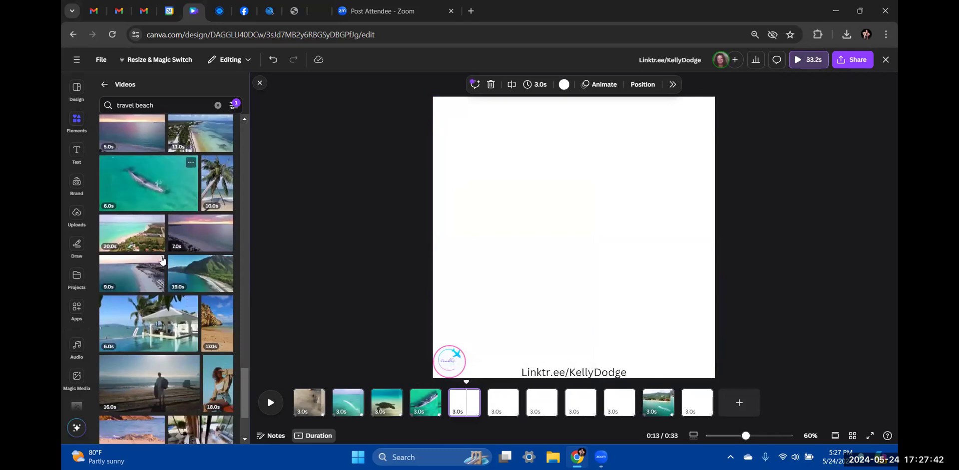
scroll(159, 348, "down", 2)
scroll(160, 348, "up", 4)
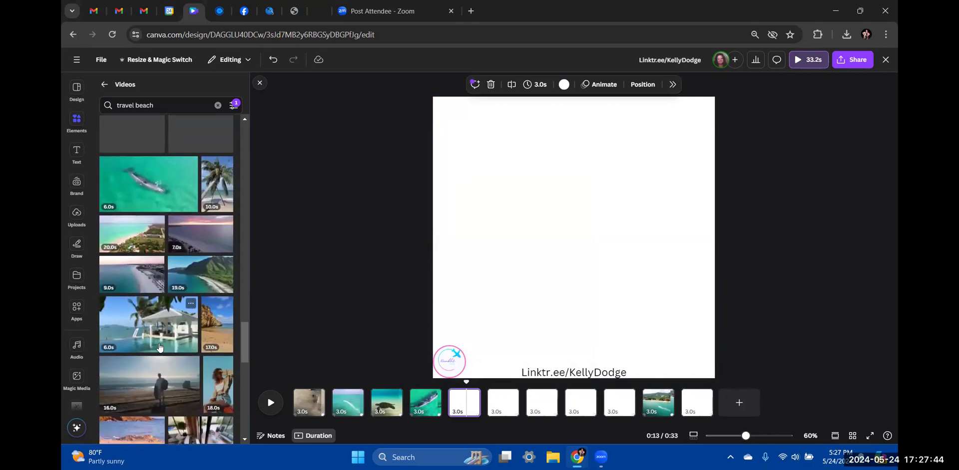
left_click(166, 105)
key("BackSpace")
key("BackSpace")
key("BackSpace")
key("BackSpace")
key("BackSpace")
key("BackSpace")
key("BackSpace")
key("BackSpace")
key("BackSpace")
key("BackSpace")
key("BackSpace")
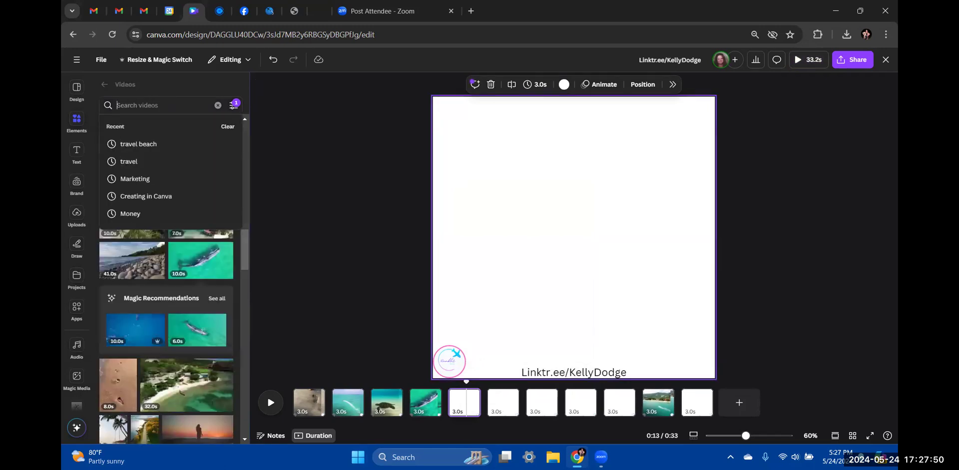
type("dolphin")
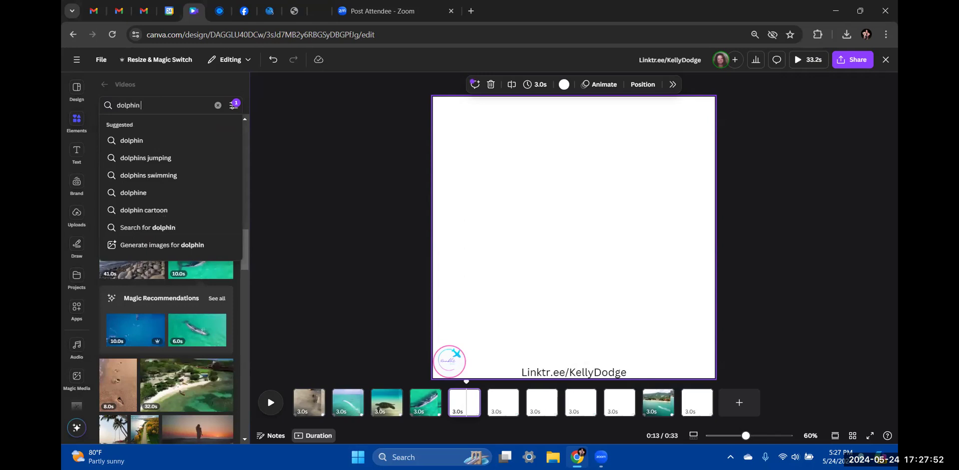
type(" watch")
key("Return")
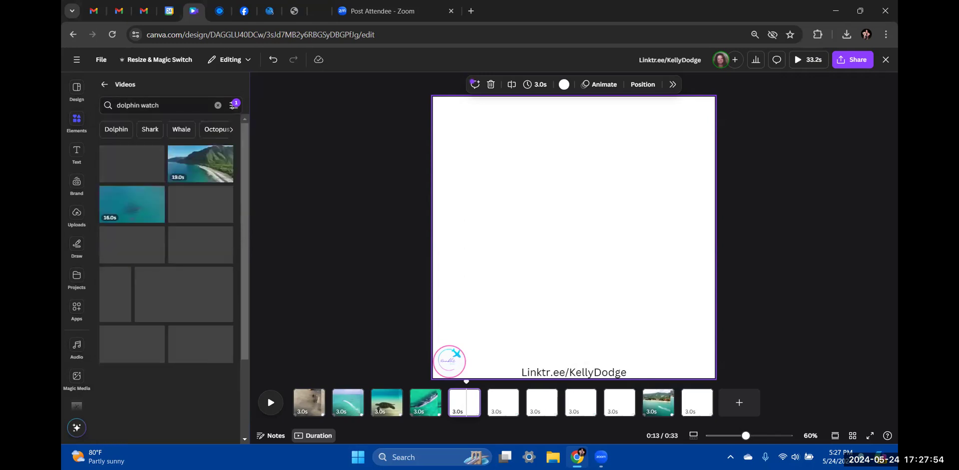
Switch to 'dolphins swimming' results and add the 16.6s dolphin clip to page 5
scroll(146, 321, "down", 10)
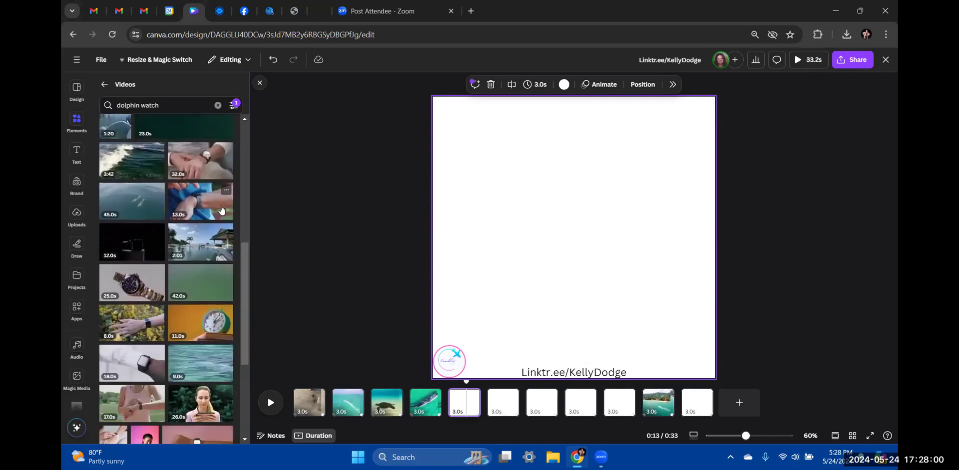
scroll(194, 285, "up", 10)
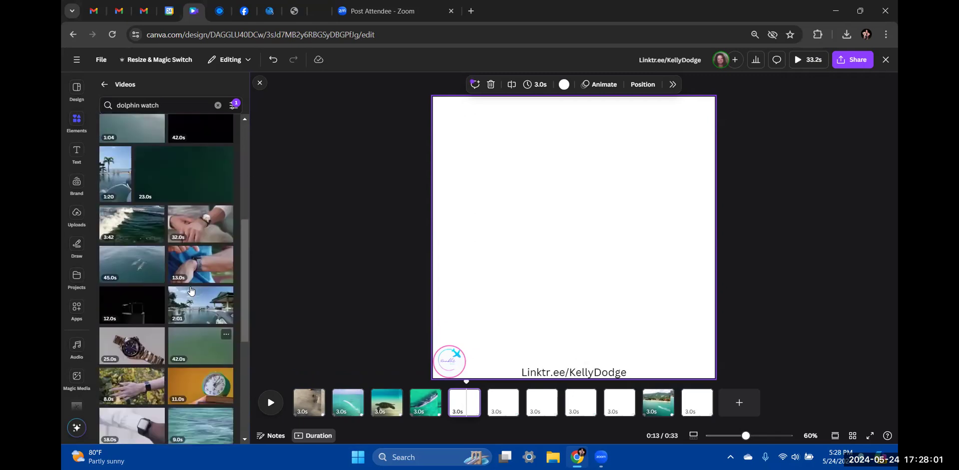
left_click(165, 106)
key("BackSpace")
key("BackSpace")
key("BackSpace")
key("BackSpace")
key("BackSpace")
key("BackSpace")
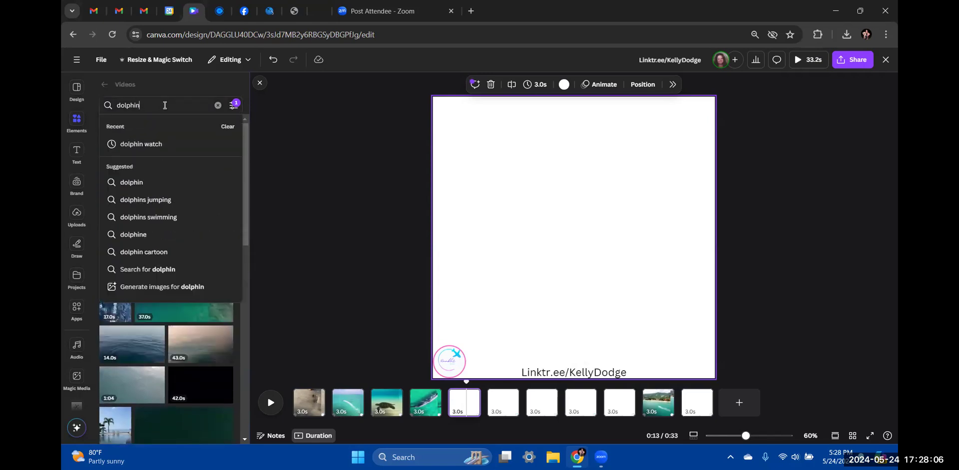
left_click(134, 217)
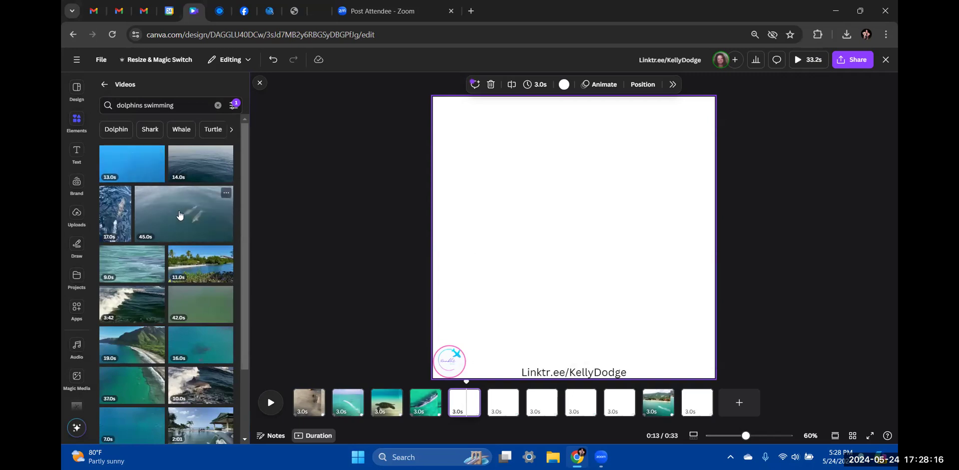
left_click(126, 208)
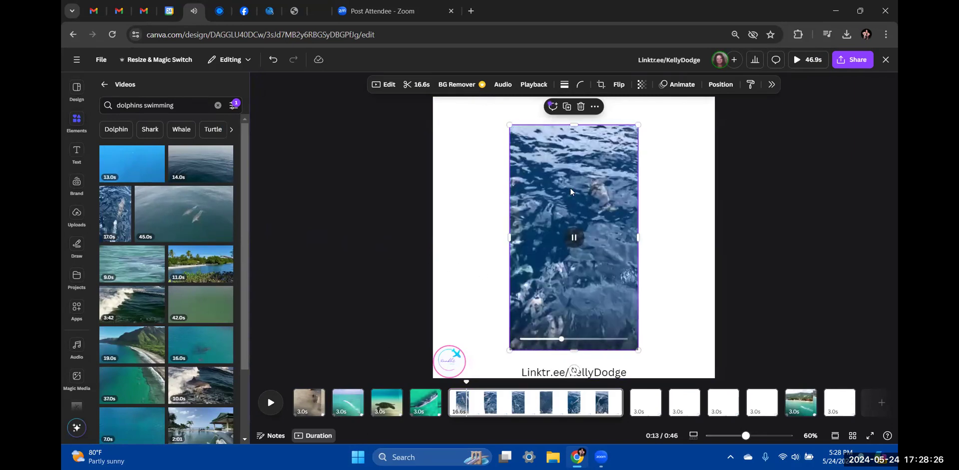
Set the dolphin clip as page 5's background, trim it to 3.0s, and play from page 1
left_click(596, 106)
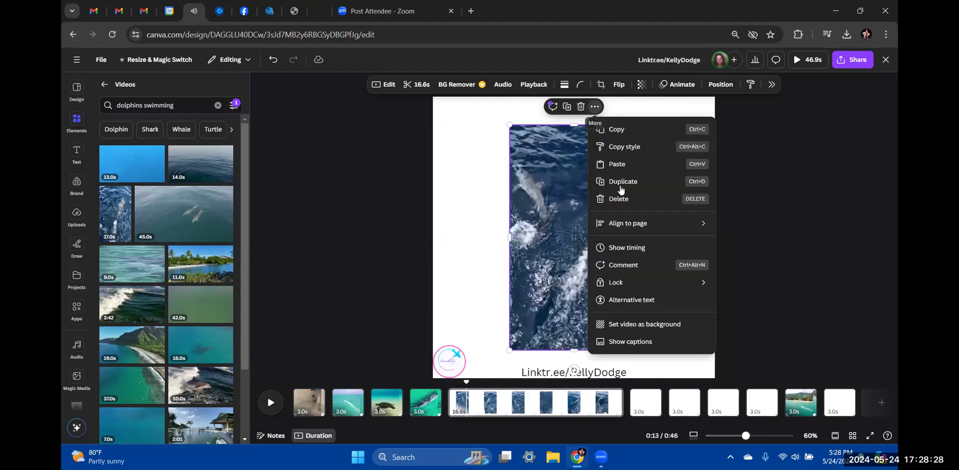
left_click(627, 324)
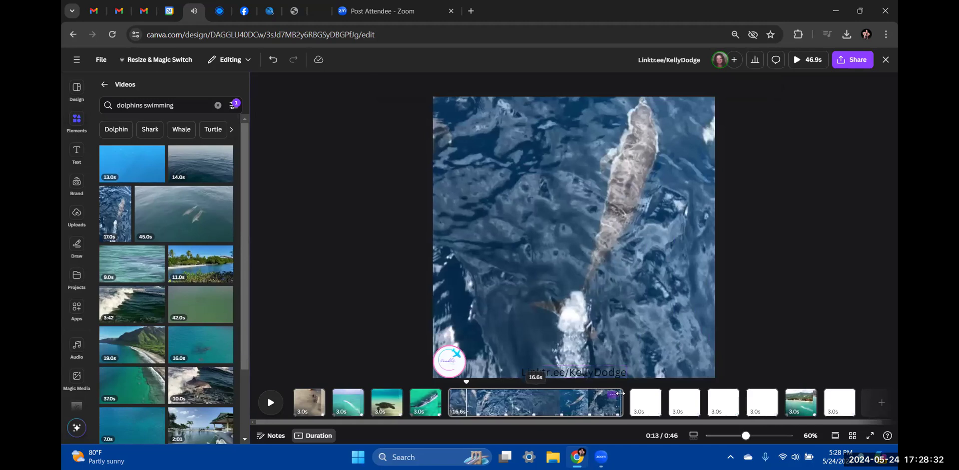
left_click_drag(619, 397, 474, 405)
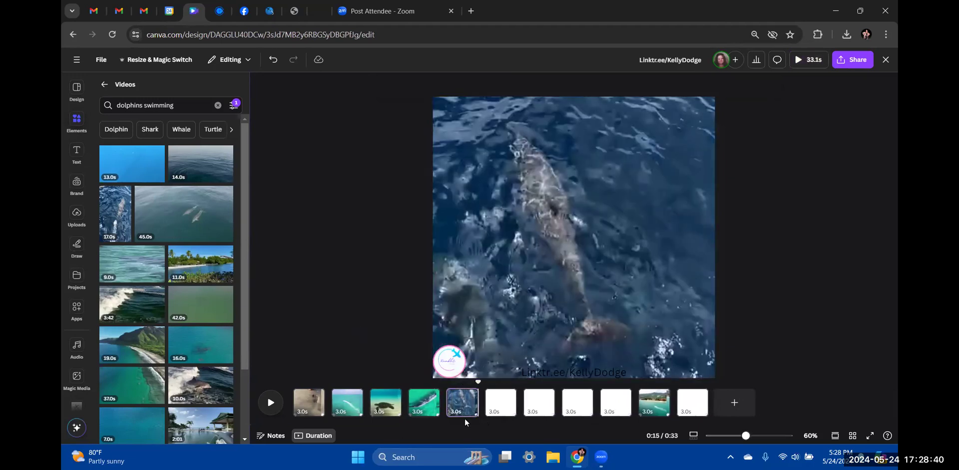
left_click(308, 403)
left_click(268, 404)
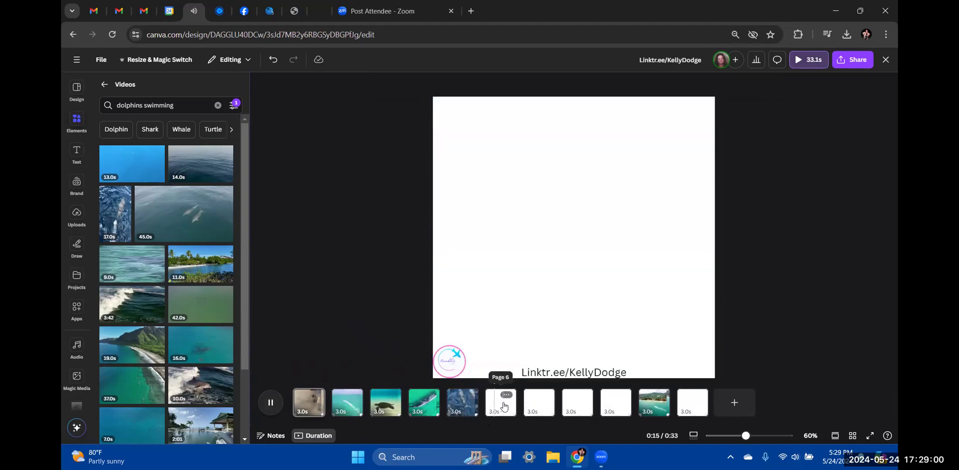
Stop playback, select blank page 6, and search videos for 'snorkeling'
left_click(505, 407)
scroll(184, 229, "down", 2)
scroll(183, 229, "down", 3)
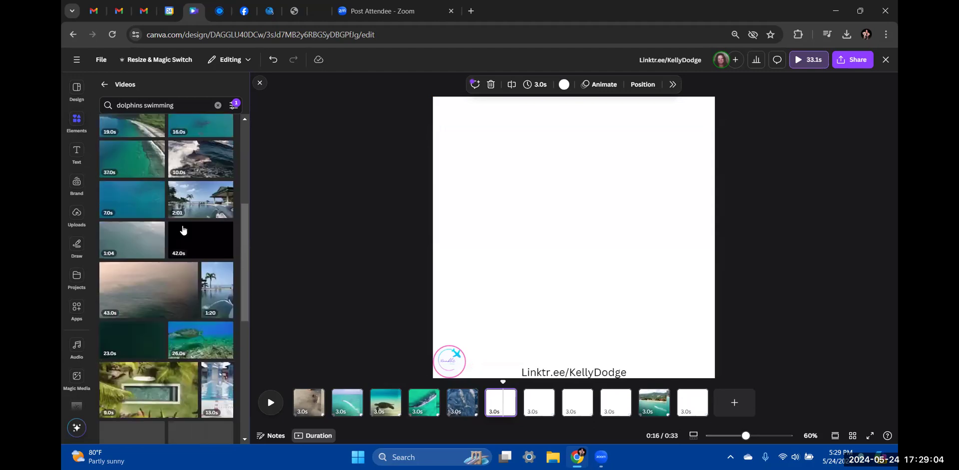
scroll(179, 226, "up", 6)
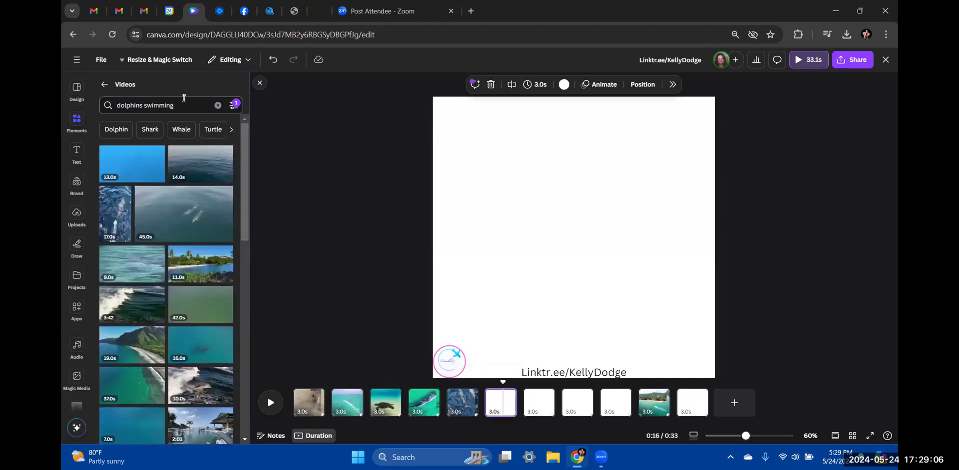
left_click(217, 105)
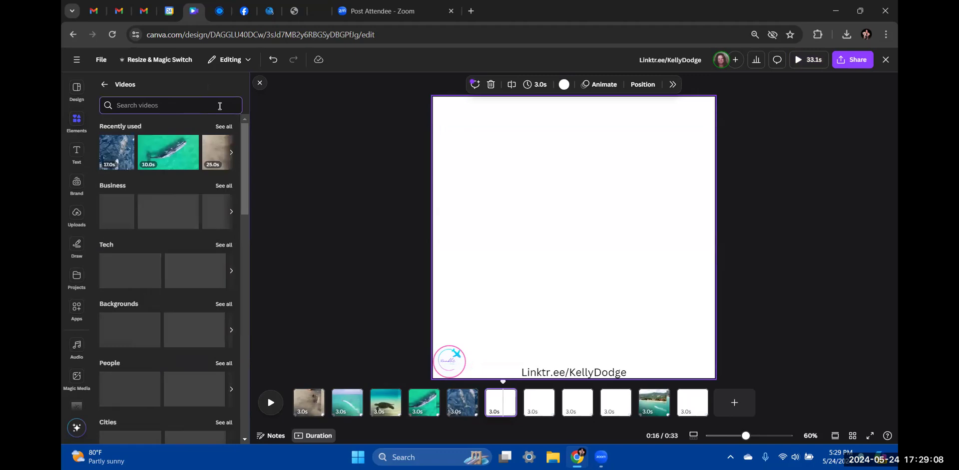
type("snor")
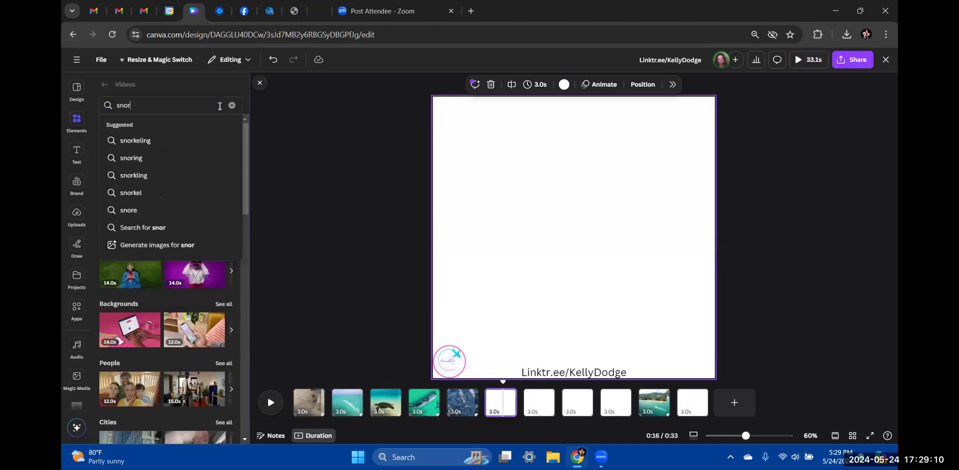
type("keling")
key("Return")
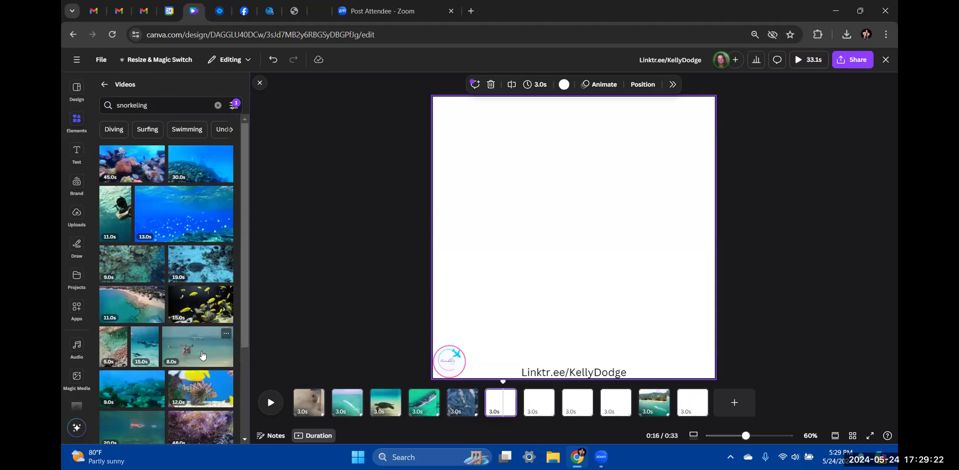
Add an 8.7-second underwater snorkeling clip of swimmers to page 6
scroll(194, 340, "down", 6)
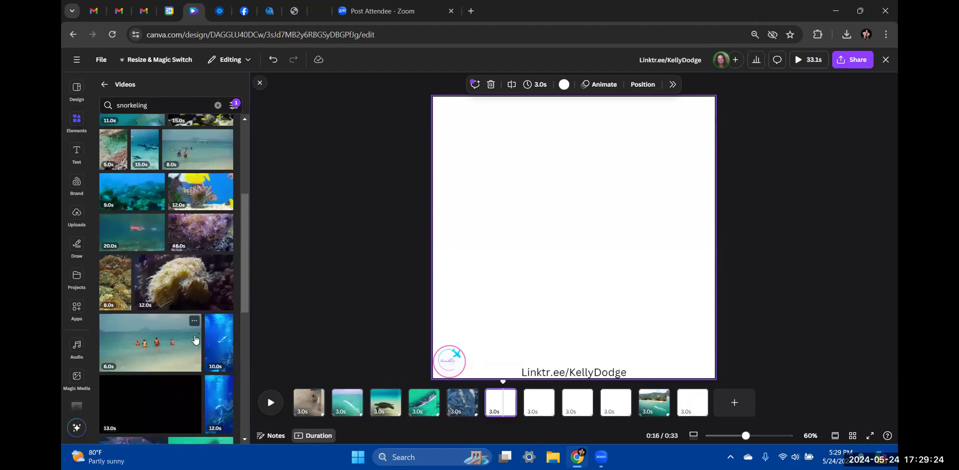
scroll(194, 340, "down", 5)
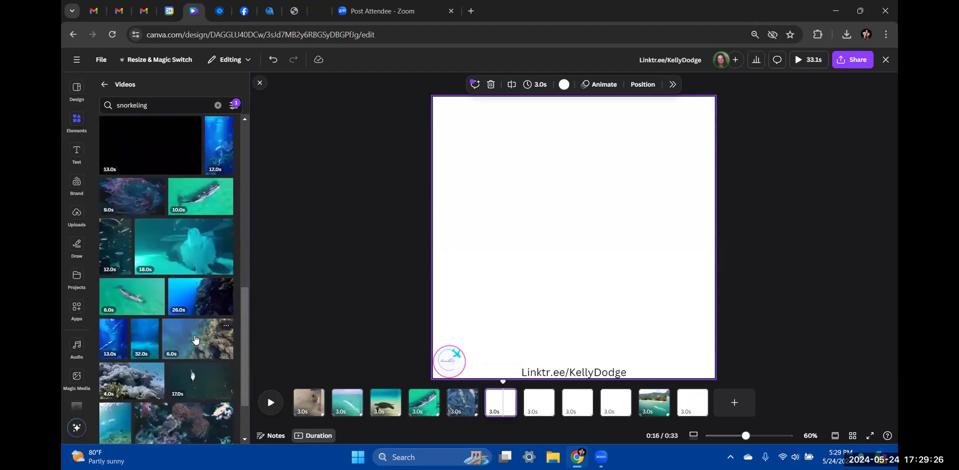
scroll(195, 340, "down", 6)
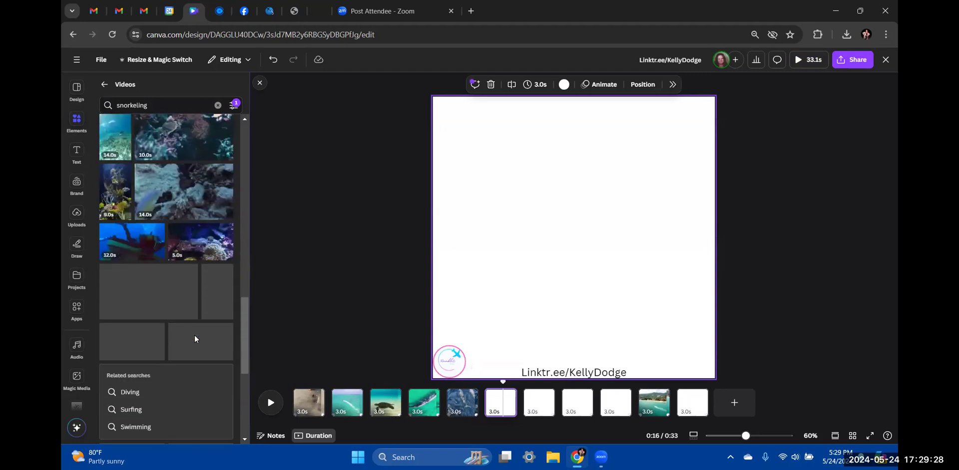
scroll(194, 340, "down", 5)
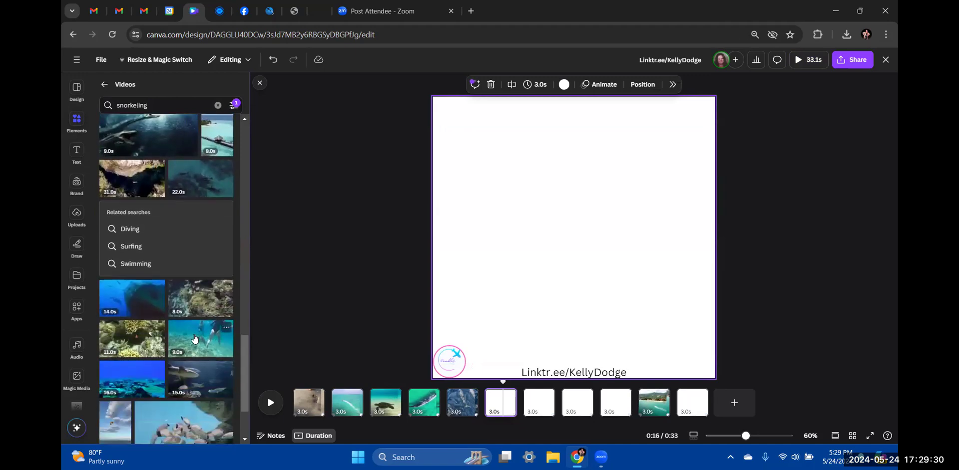
scroll(198, 324, "up", 1)
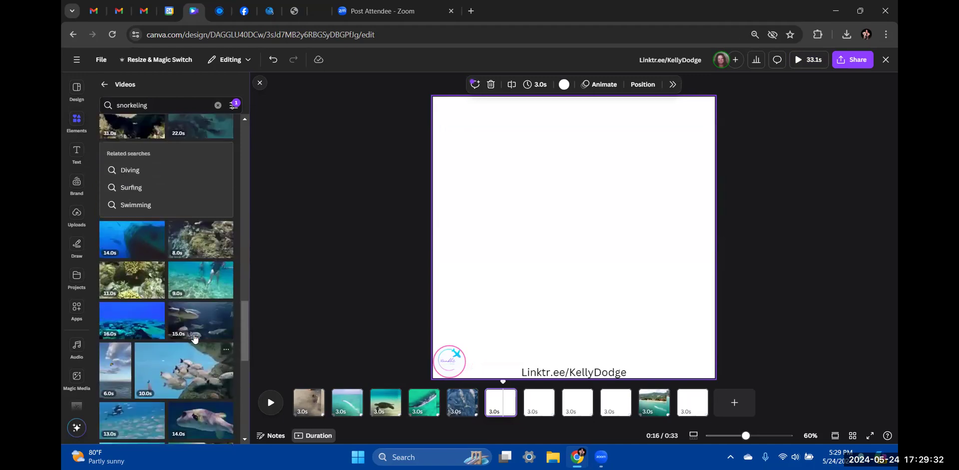
left_click(205, 301)
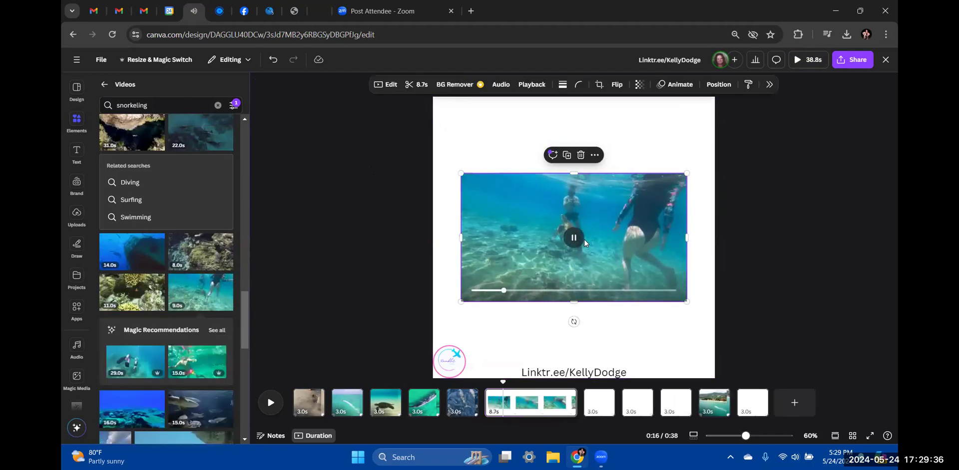
Set the snorkeling clip as its page's background and trim it to 3.0 seconds
right_click(586, 244)
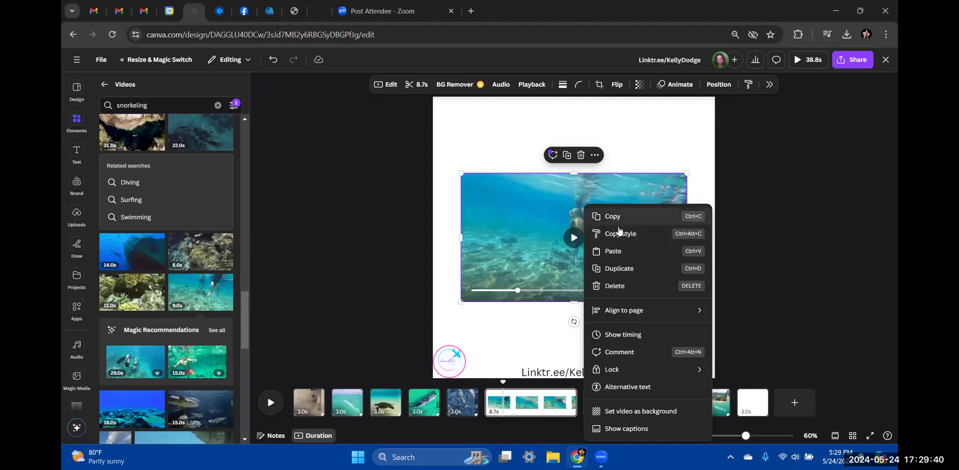
left_click(627, 413)
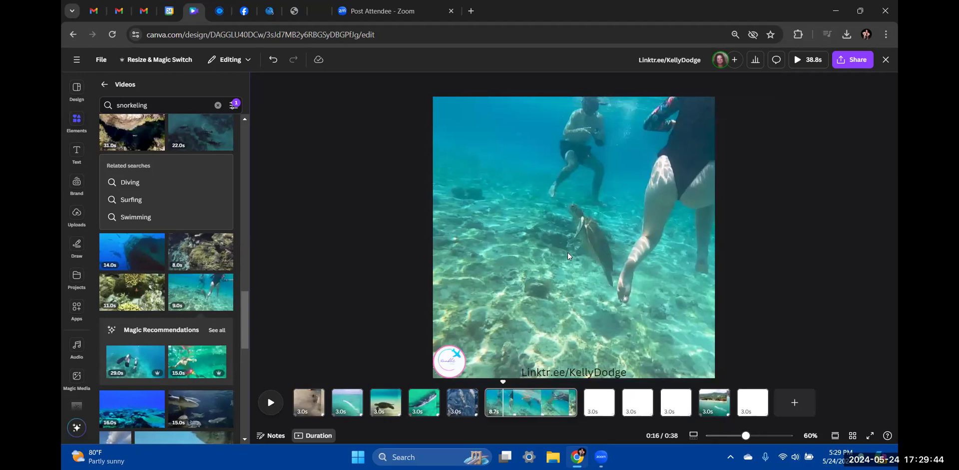
left_click_drag(576, 403, 422, 409)
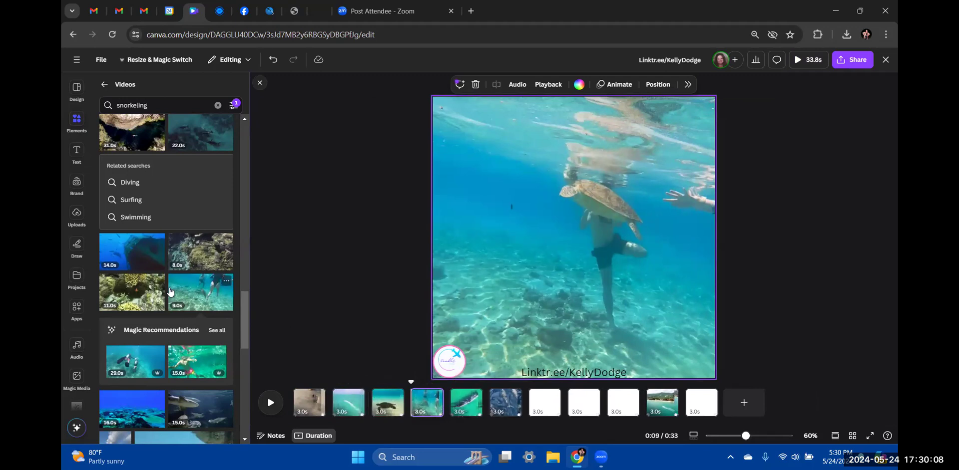
Switch to blank page 7 and browse further down the snorkeling video results
scroll(169, 296, "down", 2)
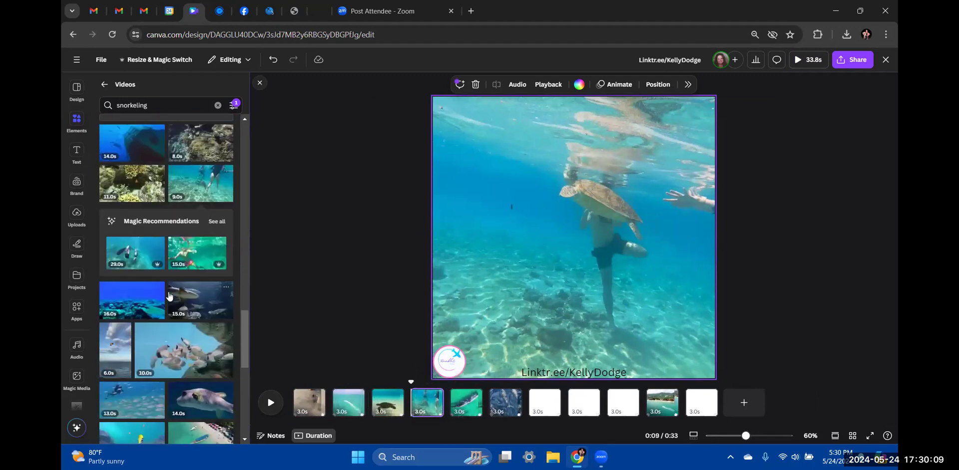
left_click(540, 403)
mouse_move(199, 252)
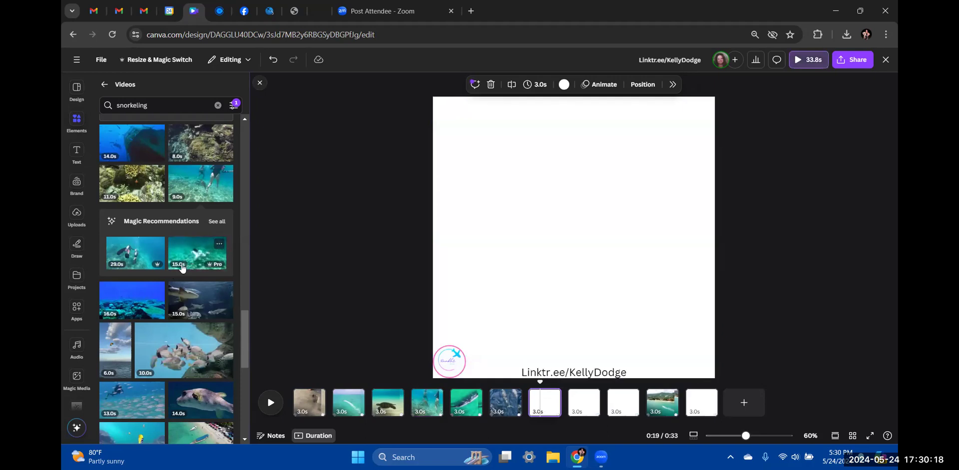
scroll(170, 289, "down", 3)
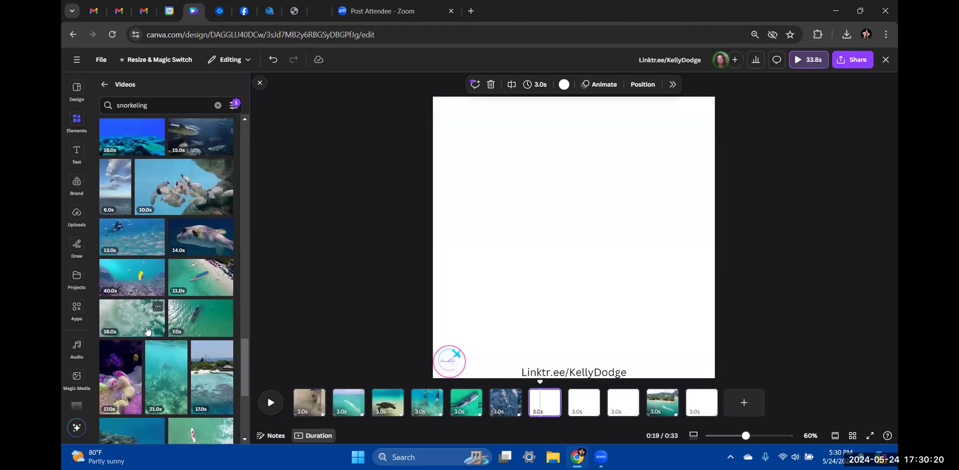
scroll(147, 331, "down", 4)
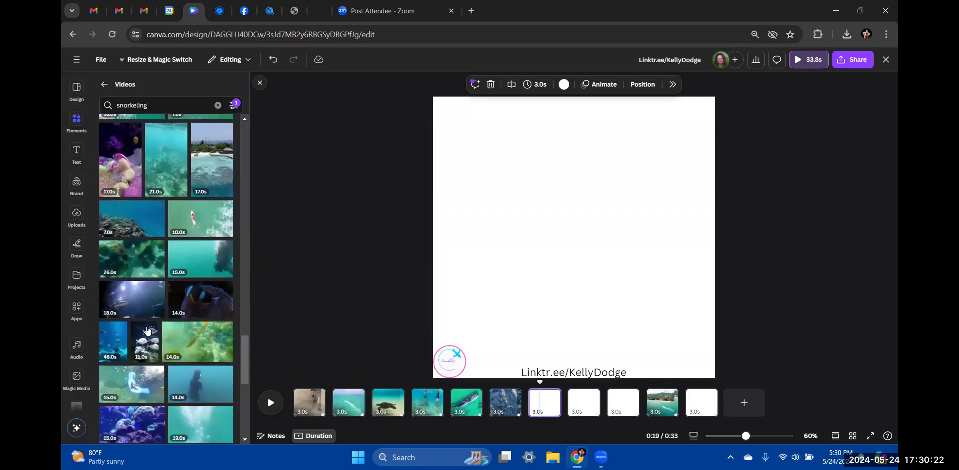
scroll(147, 331, "down", 1)
scroll(148, 331, "down", 1)
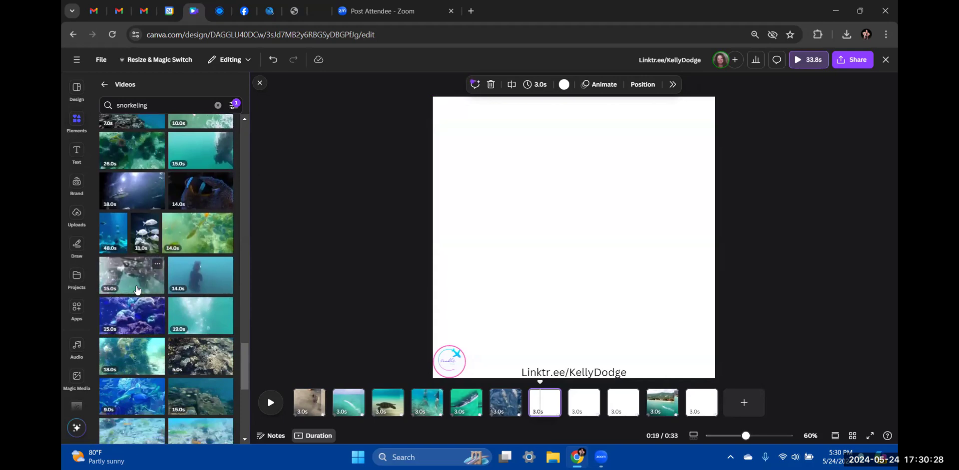
scroll(183, 304, "down", 3)
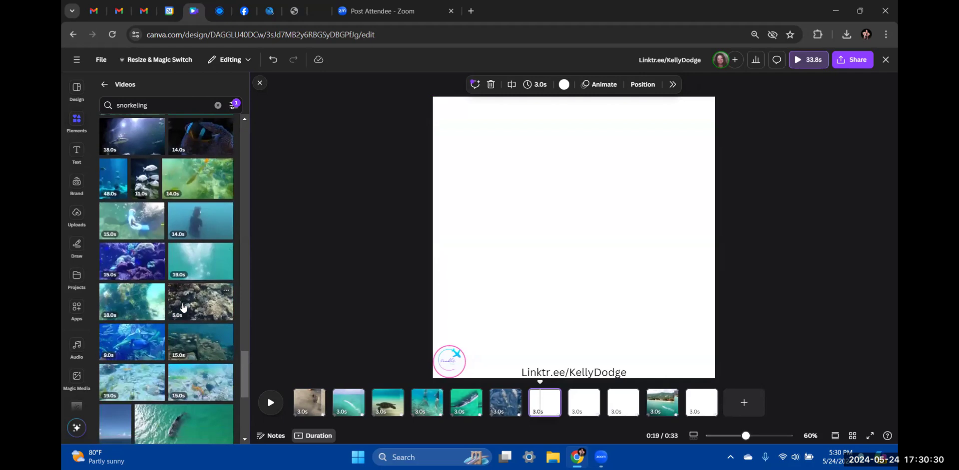
scroll(183, 308, "down", 3)
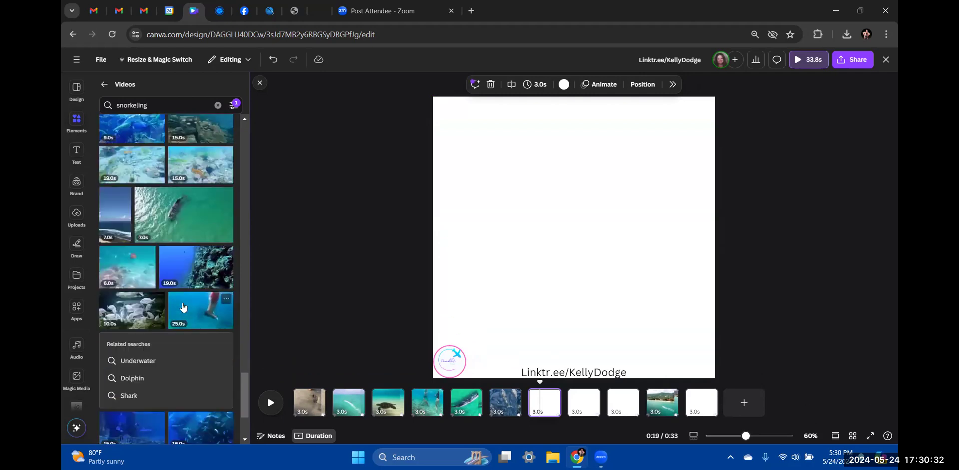
scroll(183, 308, "down", 6)
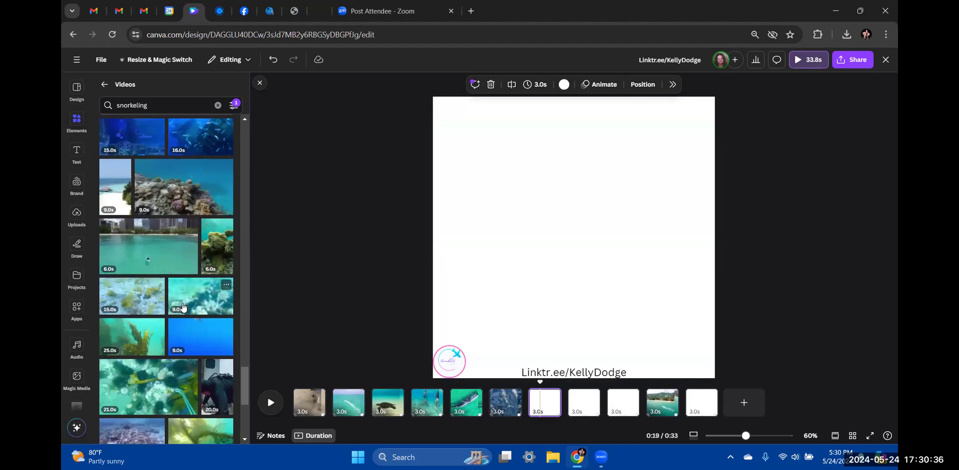
Set the sea-urchin snorkeling clip as the page background, trim it to 3.0s, and move it to page 5
left_click(199, 301)
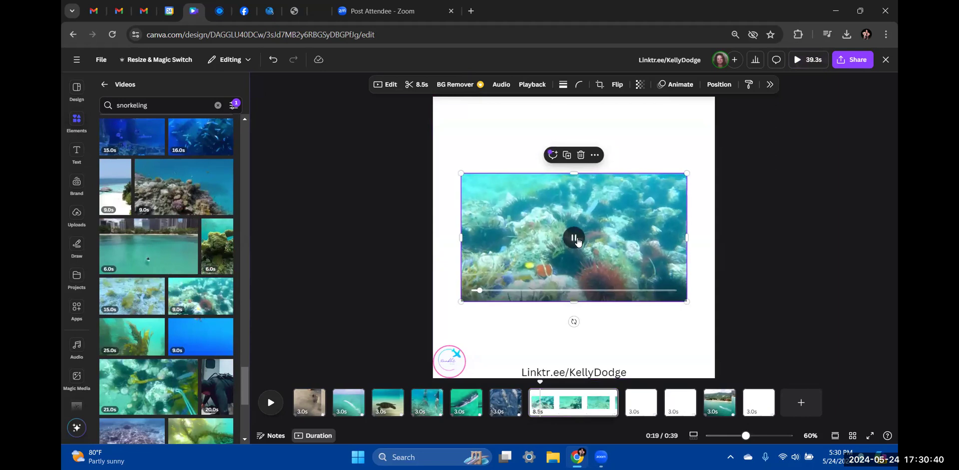
right_click(575, 239)
left_click(607, 411)
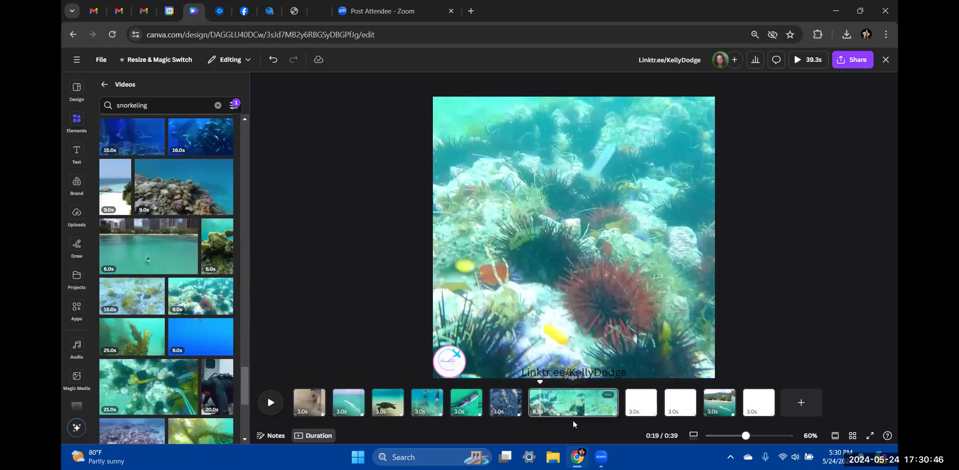
left_click_drag(615, 399, 557, 402)
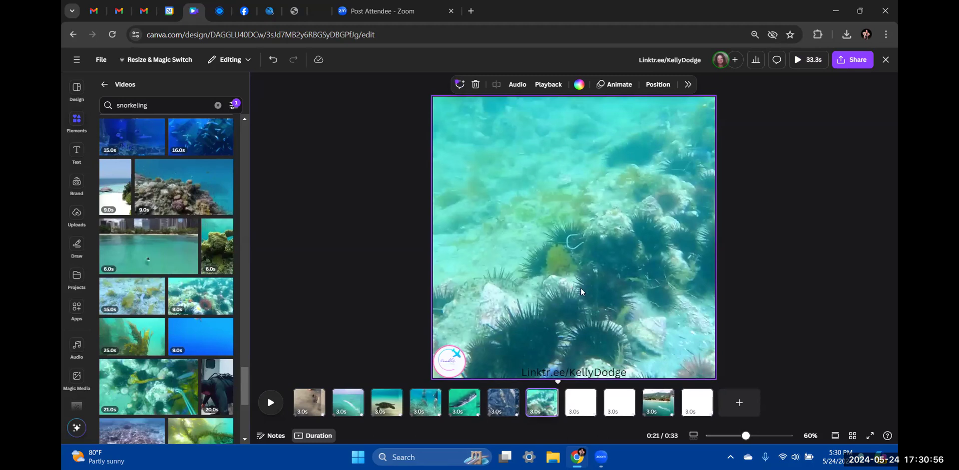
left_click_drag(488, 399, 481, 418)
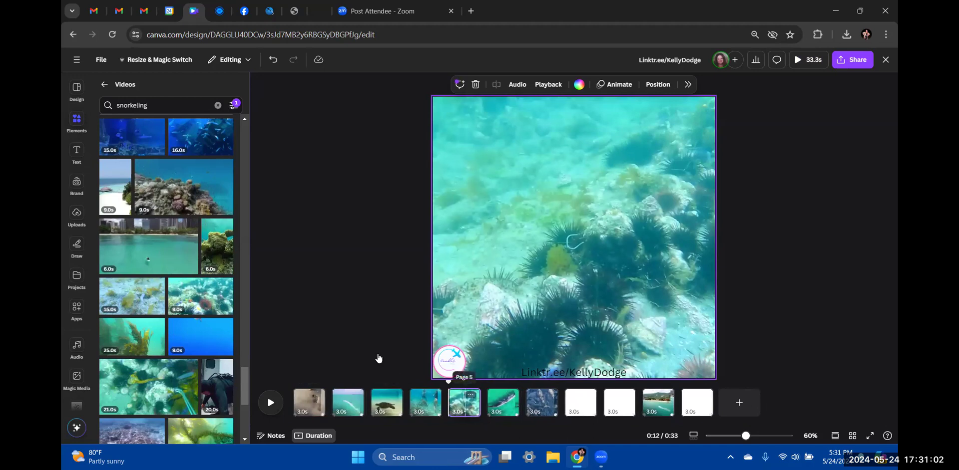
Scroll past the snorkeling results, then search the videos for 'stingrays'
scroll(151, 323, "down", 5)
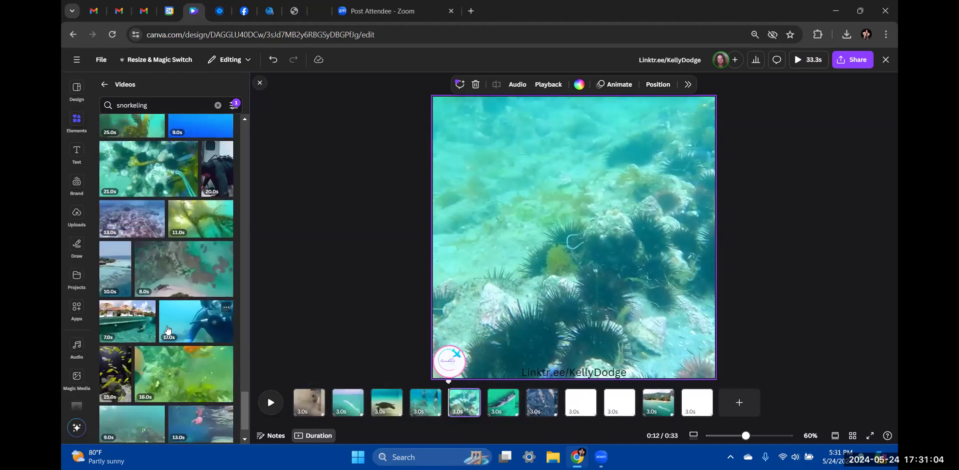
scroll(167, 329, "down", 5)
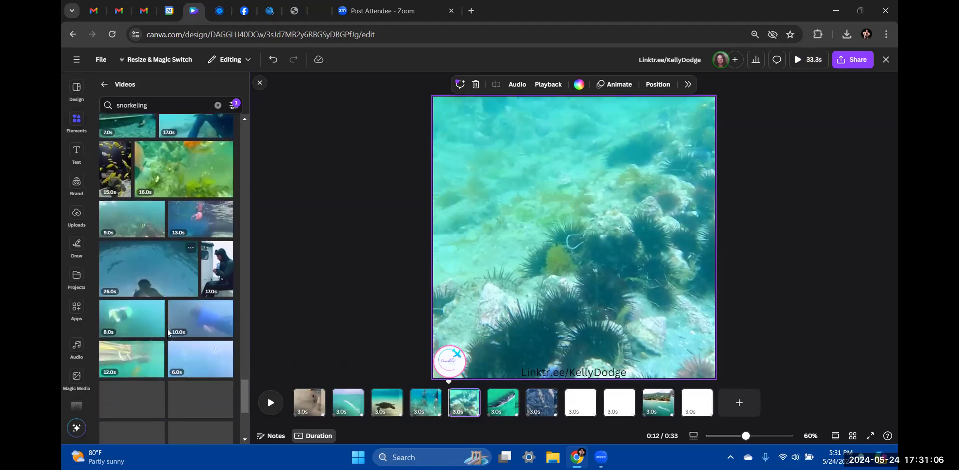
scroll(167, 329, "down", 4)
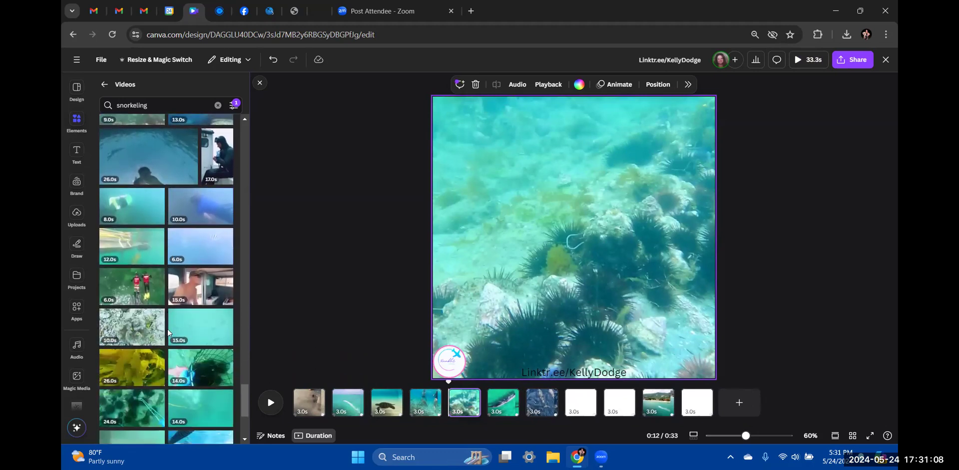
scroll(168, 333, "down", 4)
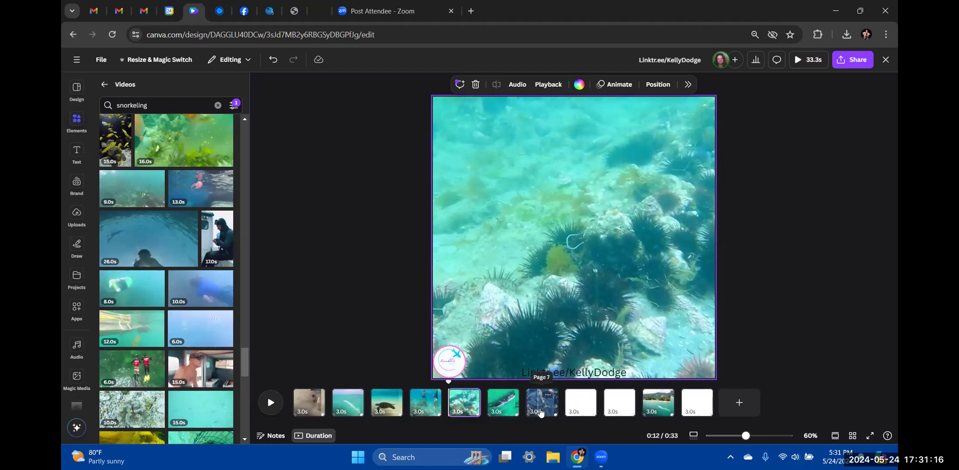
left_click(148, 105)
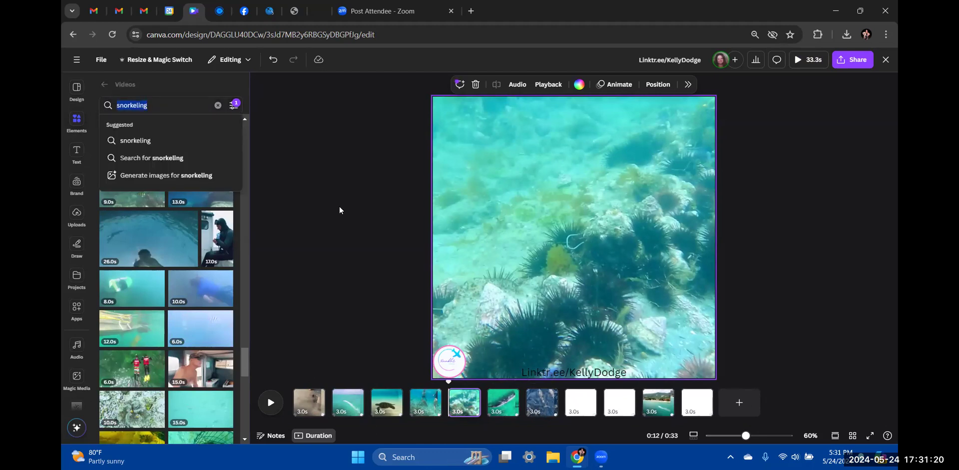
type("stingrays")
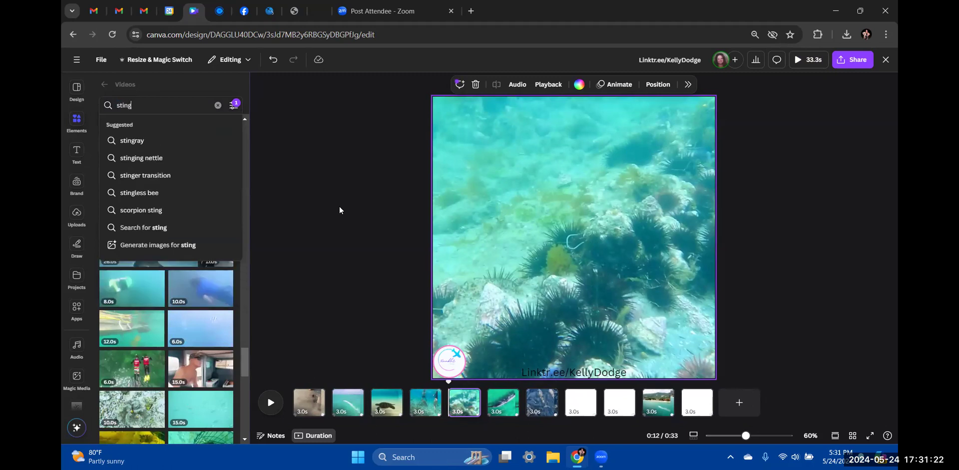
key("Return")
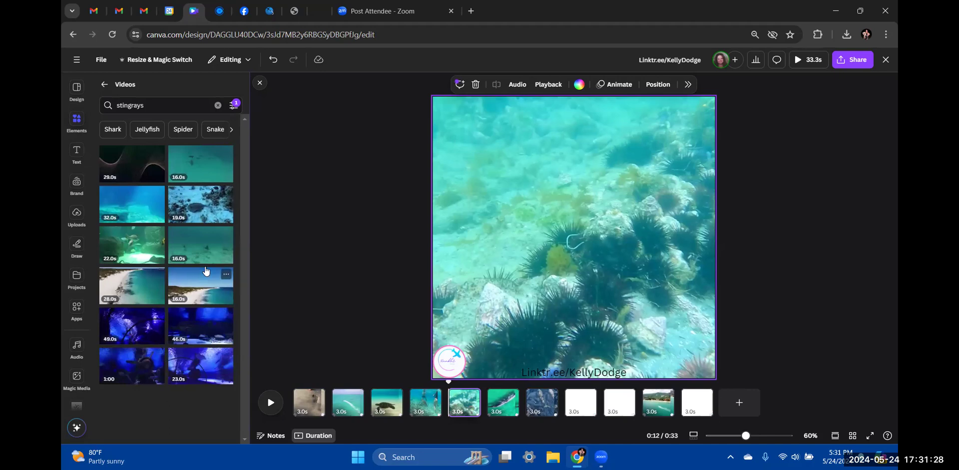
Set a stingray clip as page 8's background and trim it to about 3 seconds
left_click(583, 403)
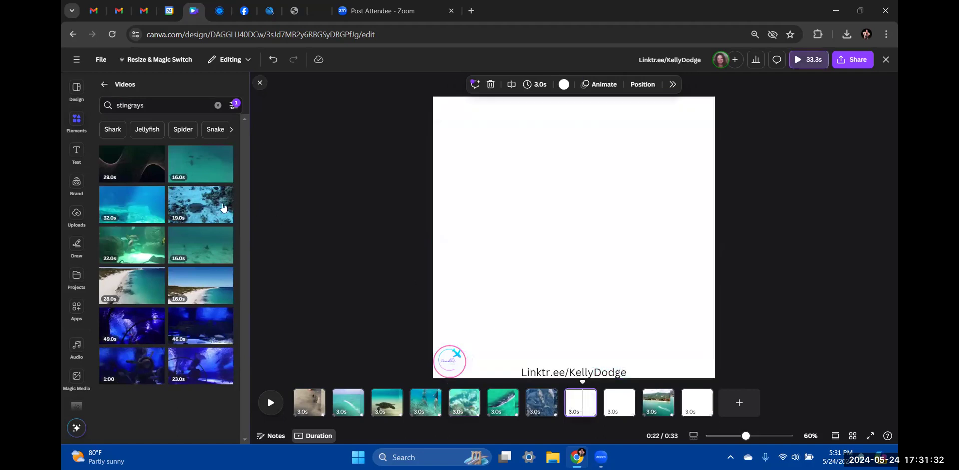
left_click(199, 207)
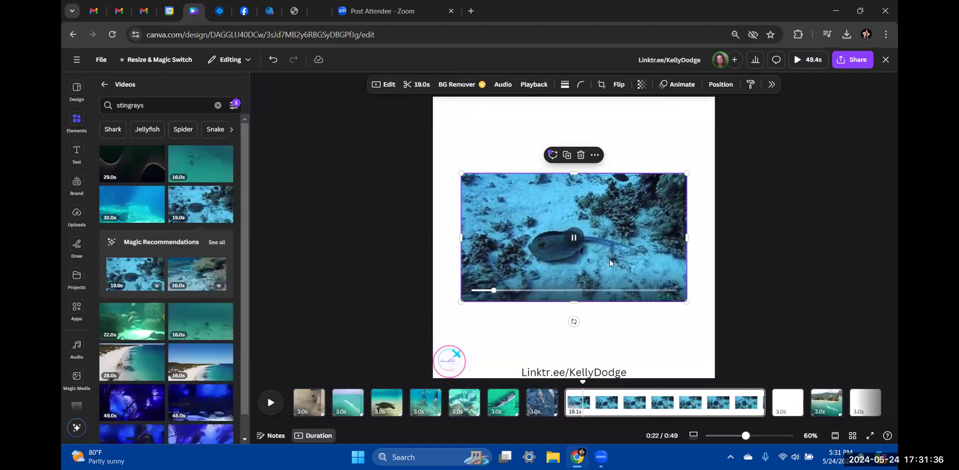
left_click(595, 156)
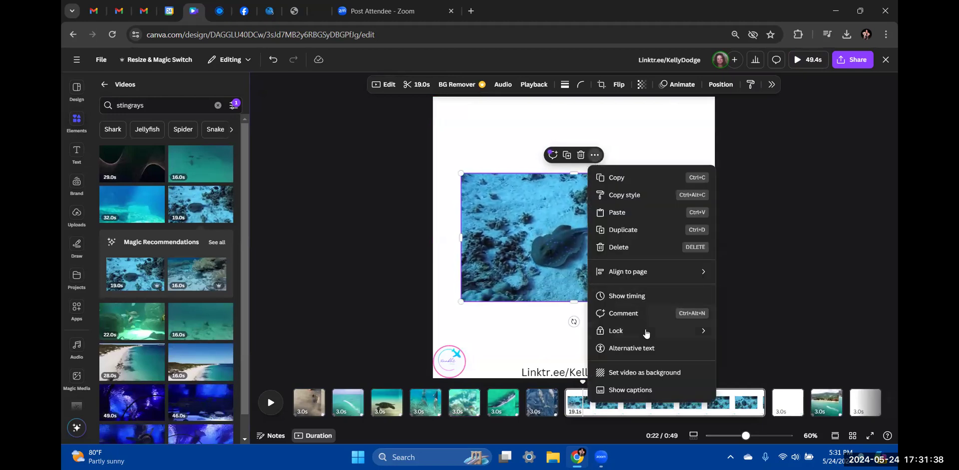
left_click(628, 372)
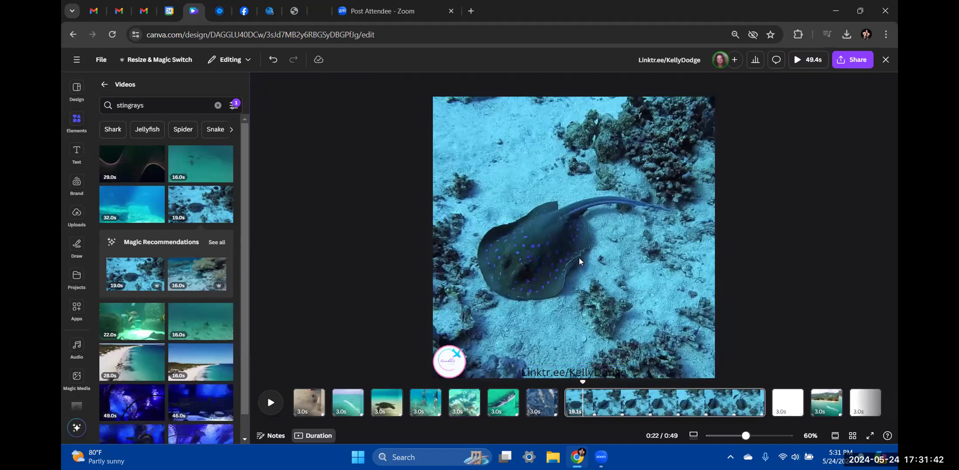
left_click_drag(755, 402, 593, 410)
Move blank page 9 to the end of the timeline
left_click(759, 316)
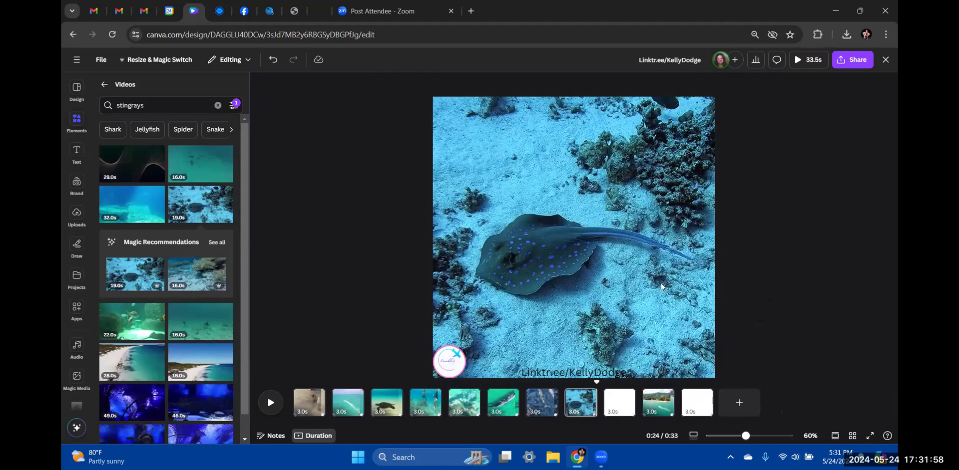
mouse_move(620, 407)
left_click_drag(618, 410, 698, 404)
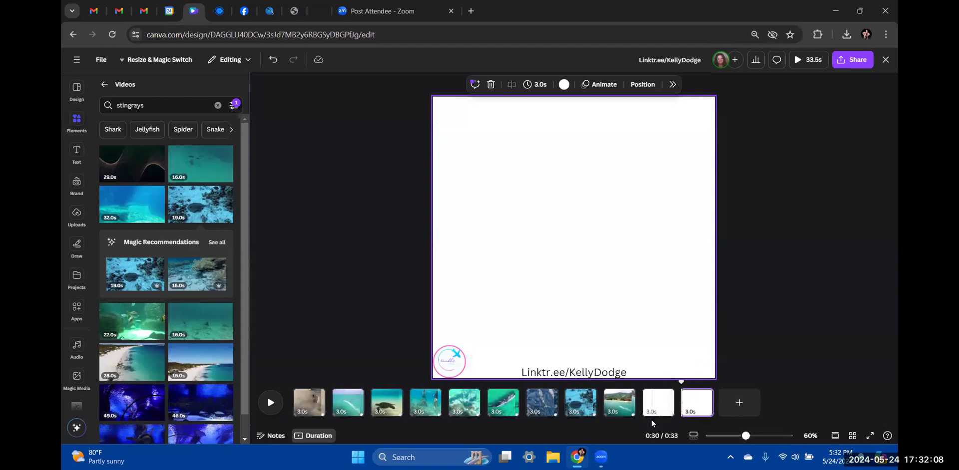
Move a blank page right after the stingray page and duplicate it twice
left_click(666, 411)
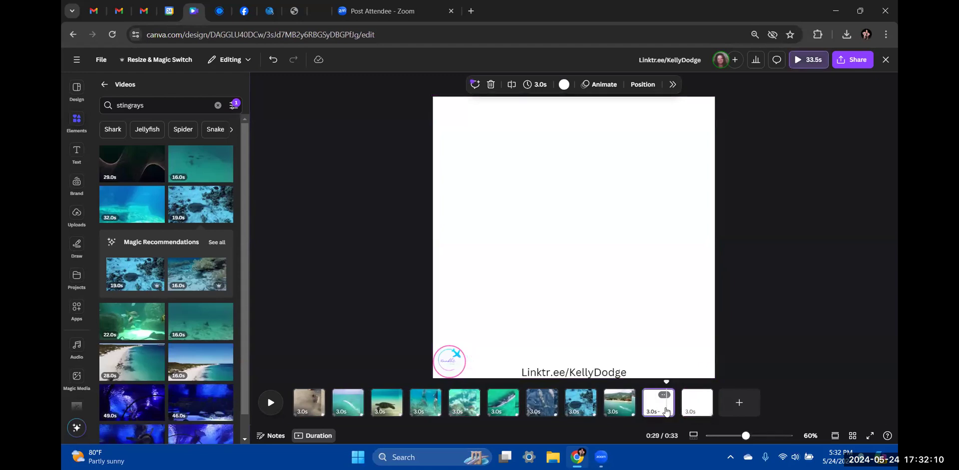
left_click_drag(659, 404, 618, 406)
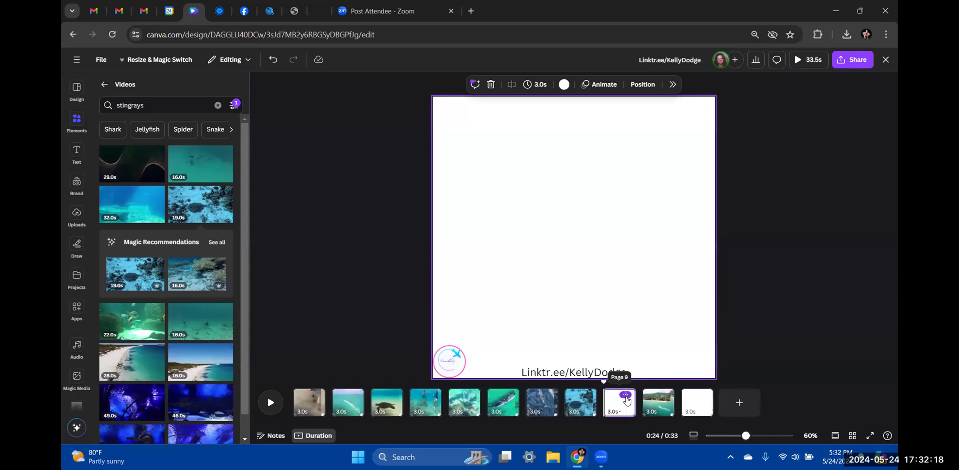
left_click(625, 396)
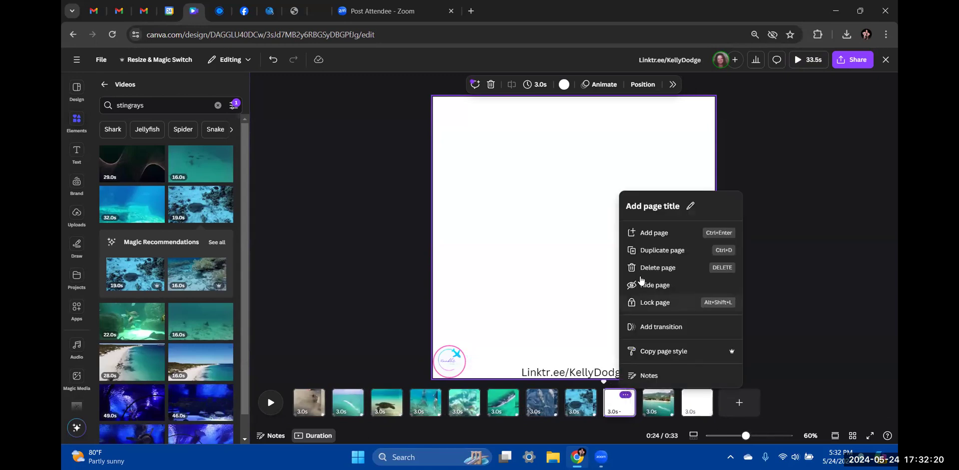
left_click(649, 250)
left_click(624, 396)
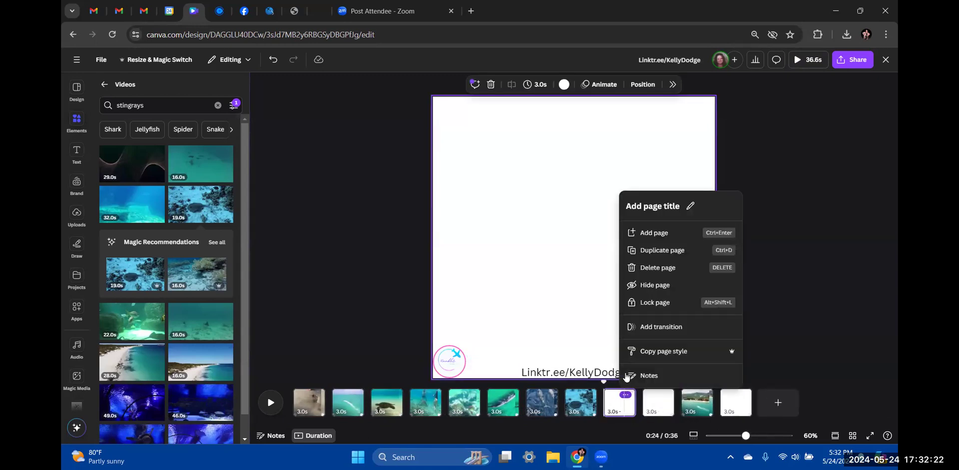
left_click(649, 250)
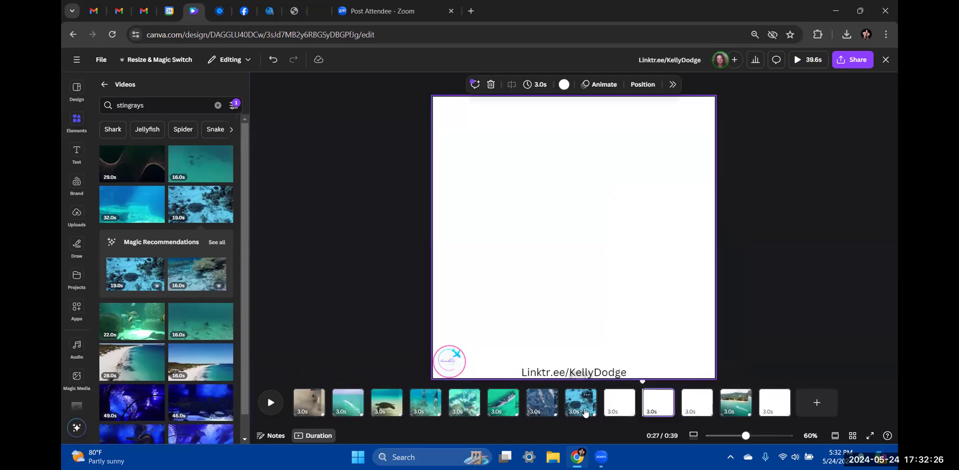
mouse_move(679, 407)
Replace the stingrays search with 'boat excursion' and scroll through the results
left_click(217, 105)
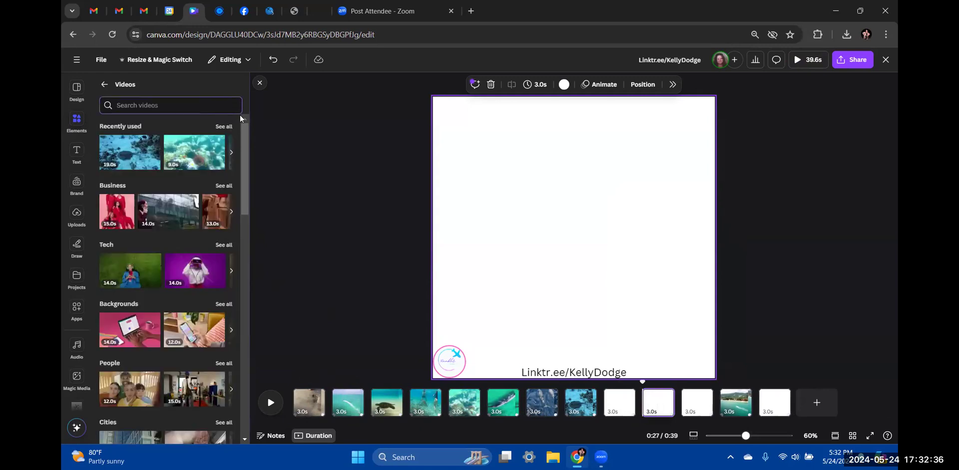
type("boat")
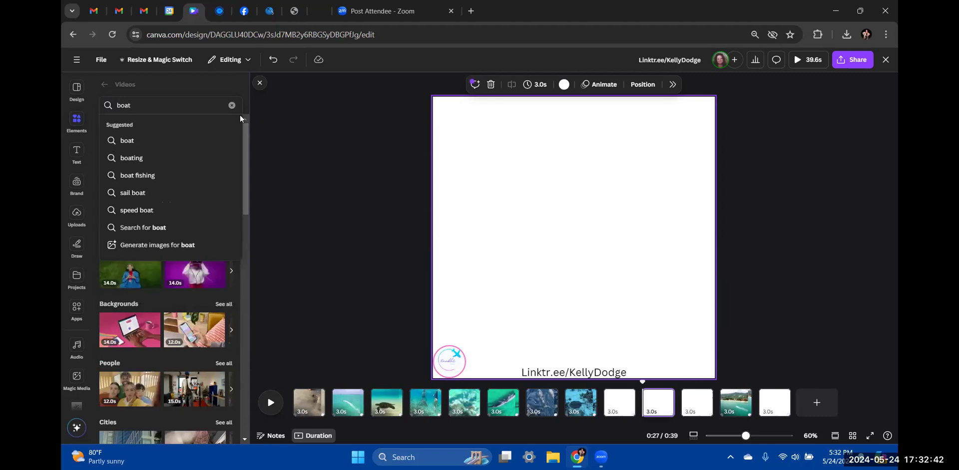
type("excursion")
key("Return")
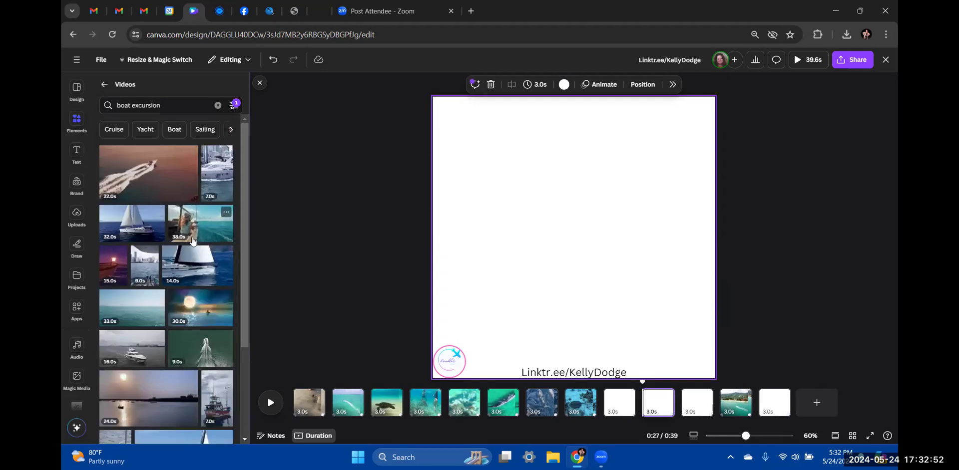
scroll(195, 239, "down", 5)
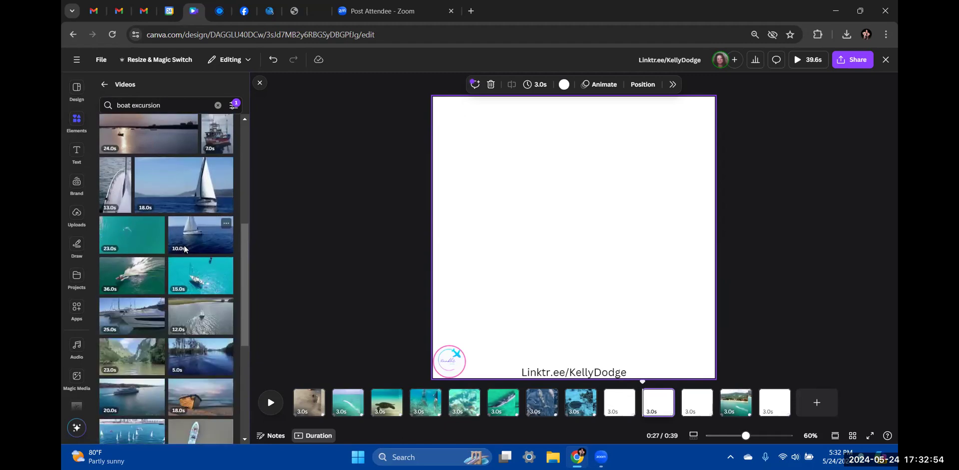
scroll(185, 248, "down", 1)
scroll(184, 251, "down", 5)
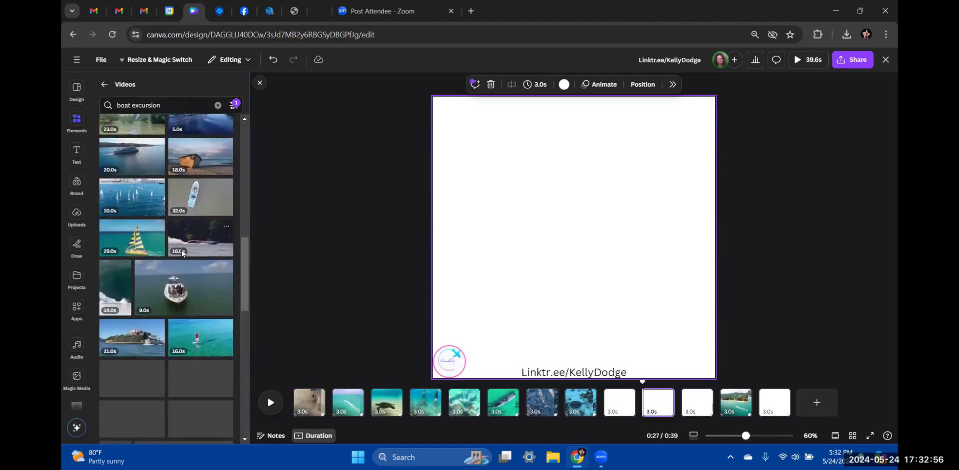
scroll(182, 254, "down", 3)
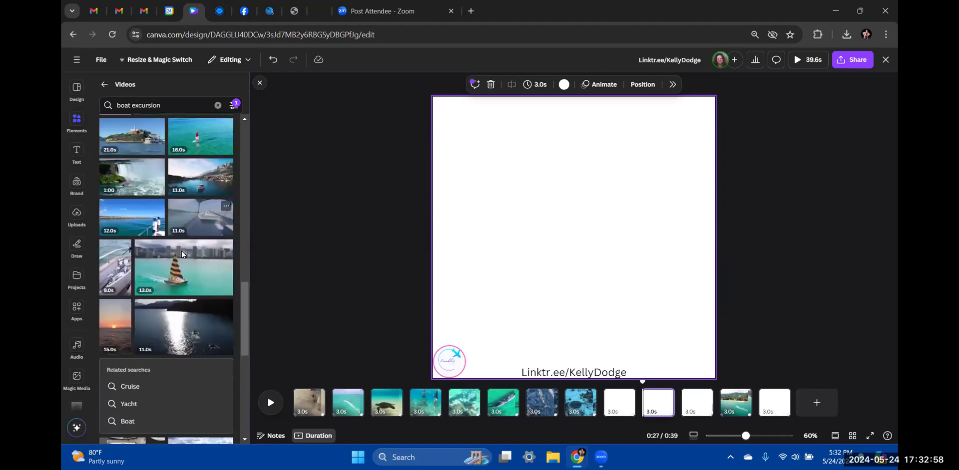
Change the video search to 'boat ride'
left_click(179, 106)
key("BackSpace")
key("BackSpace")
key("BackSpace")
key("BackSpace")
key("BackSpace")
key("BackSpace")
type("ride")
key("Return")
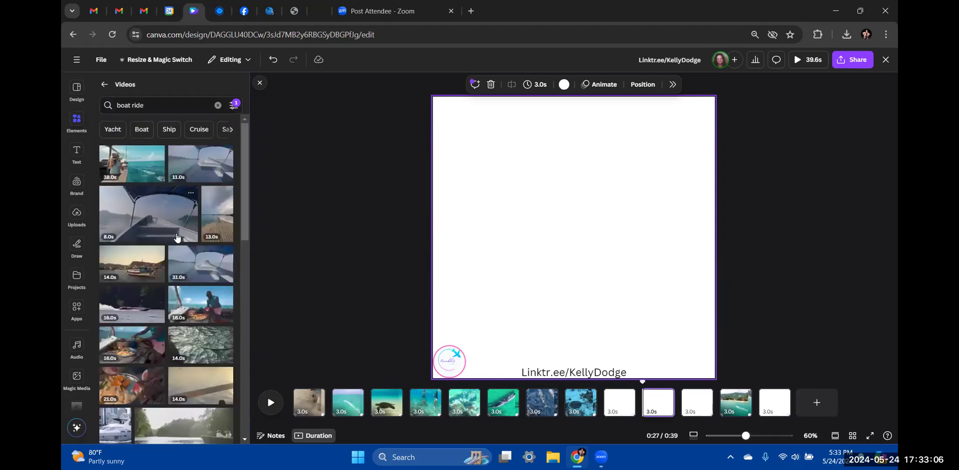
Browse the boat ride results and add the 31.0s canopied-bow boat clip to the blank page
scroll(177, 240, "down", 3)
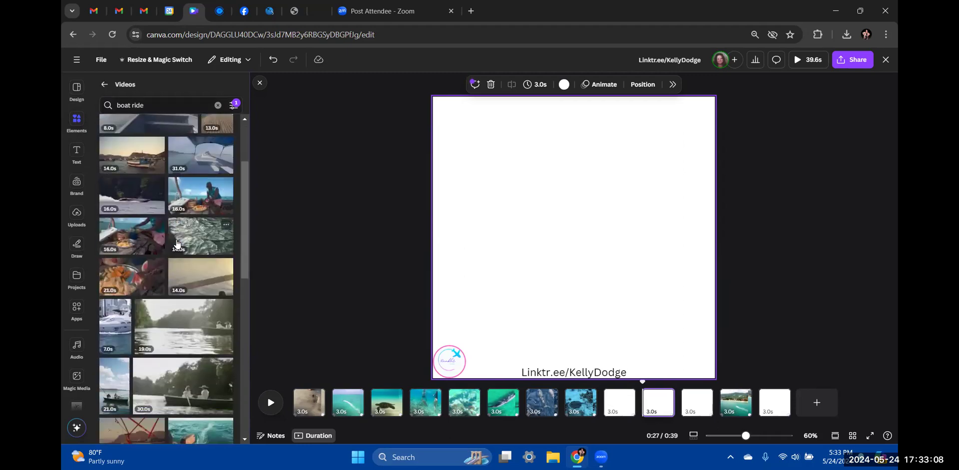
scroll(177, 243, "down", 3)
scroll(176, 243, "down", 3)
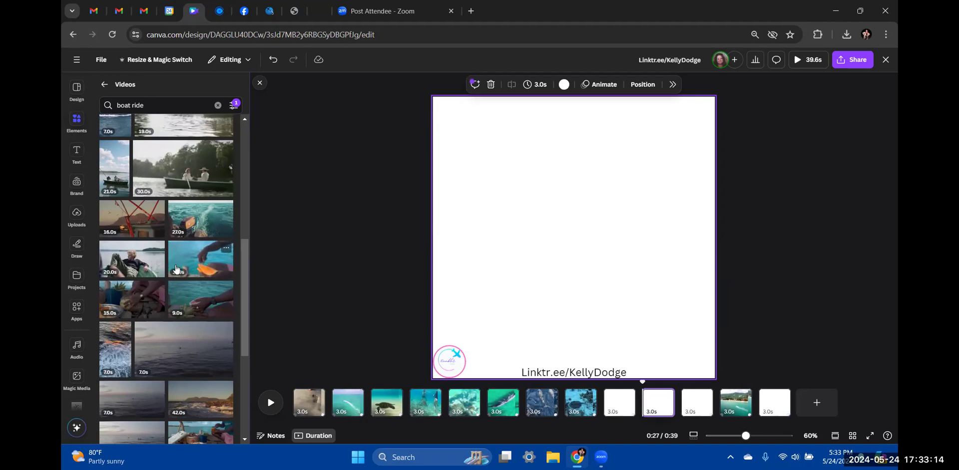
scroll(176, 269, "down", 3)
scroll(177, 269, "down", 3)
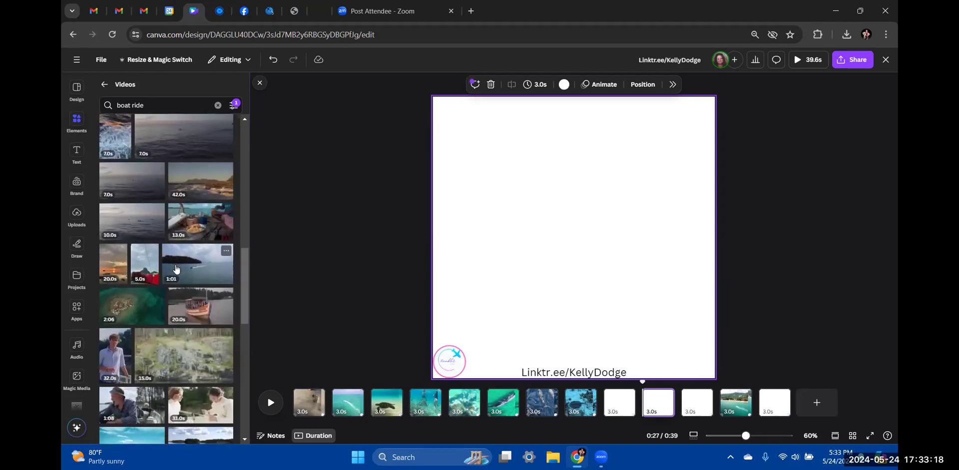
scroll(176, 270, "down", 3)
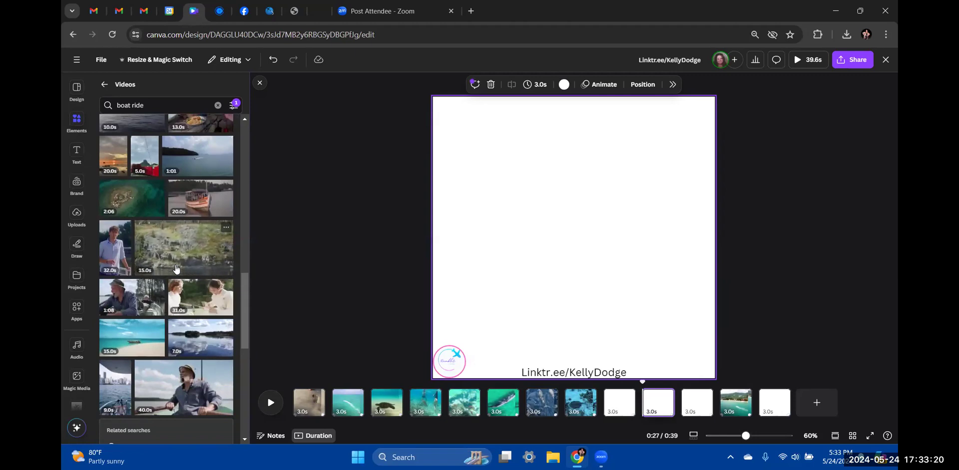
scroll(176, 270, "down", 3)
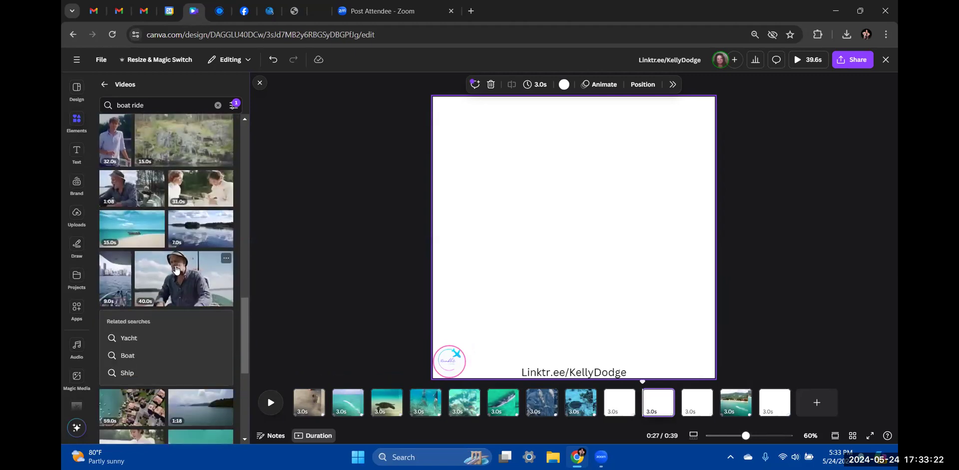
scroll(176, 269, "down", 5)
scroll(176, 268, "down", 5)
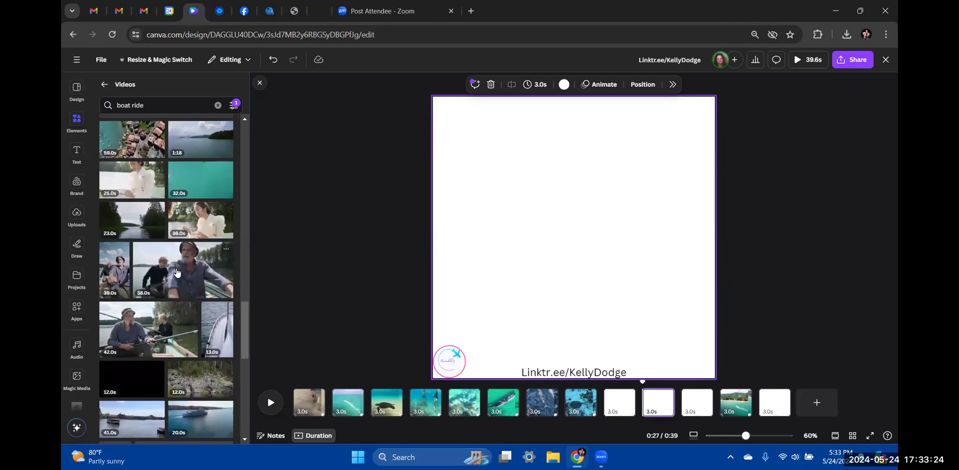
scroll(177, 269, "down", 5)
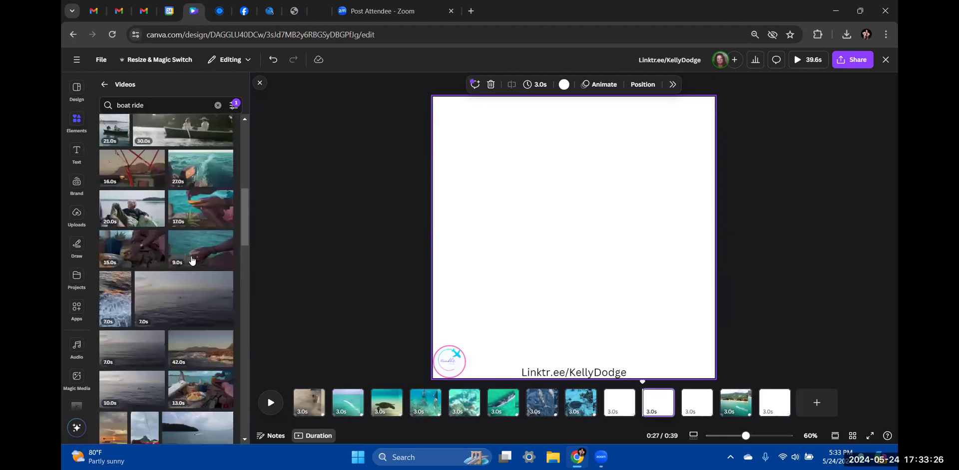
scroll(195, 252, "up", 1)
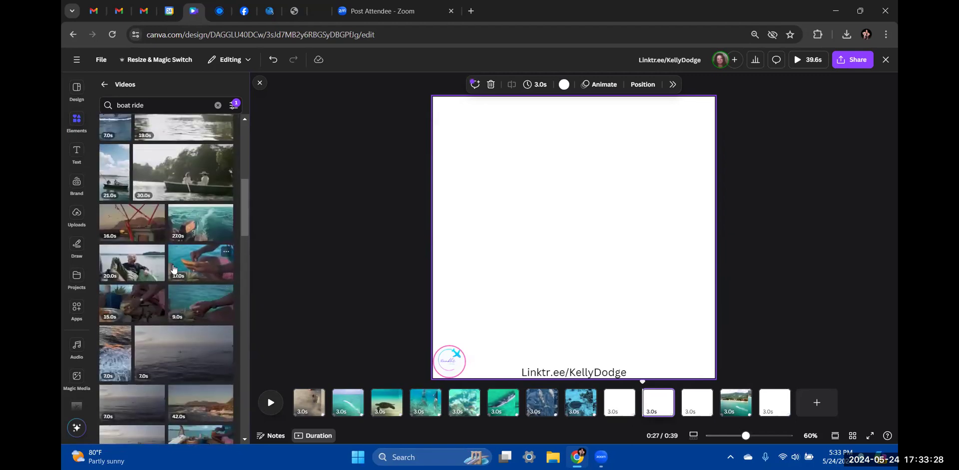
scroll(180, 265, "up", 5)
scroll(174, 270, "up", 1)
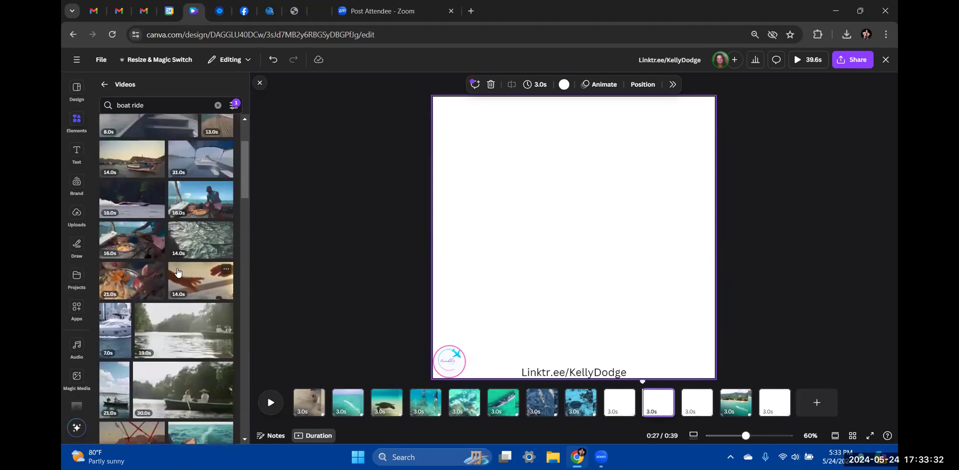
scroll(178, 272, "up", 1)
scroll(178, 272, "up", 1)
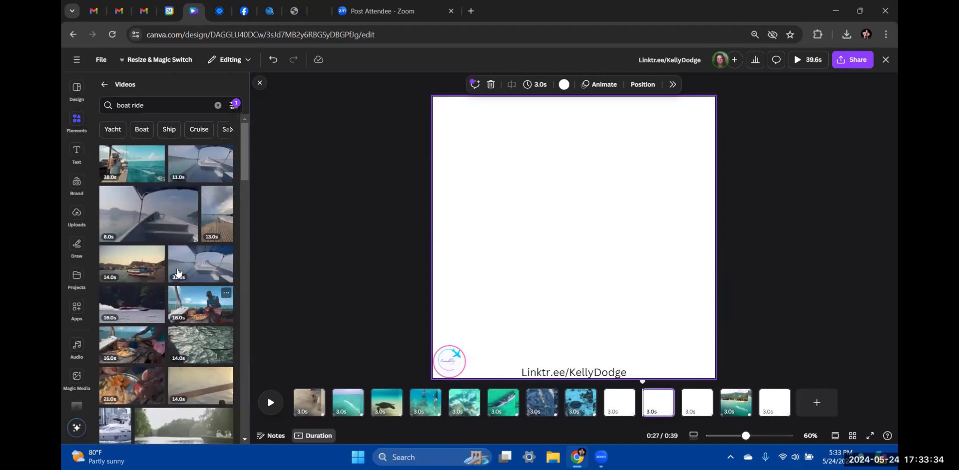
left_click(203, 272)
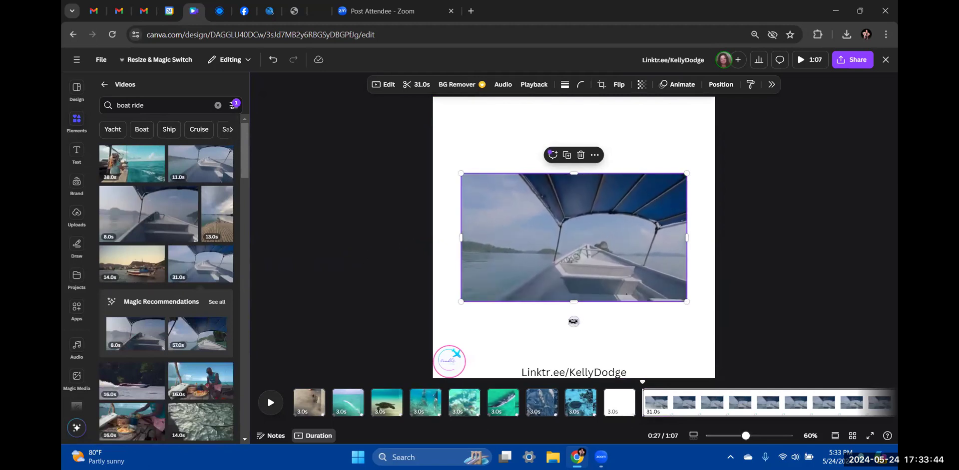
Set the boat-ride video as the page background
mouse_move(566, 240)
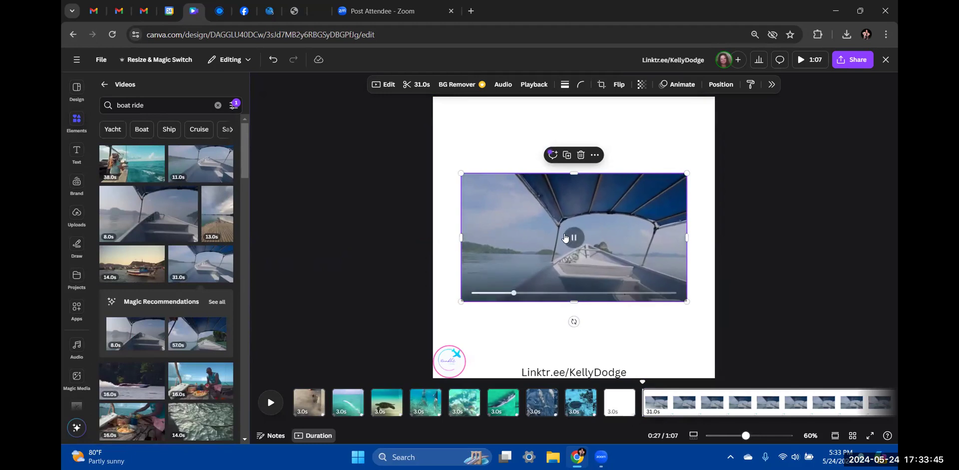
left_click(594, 155)
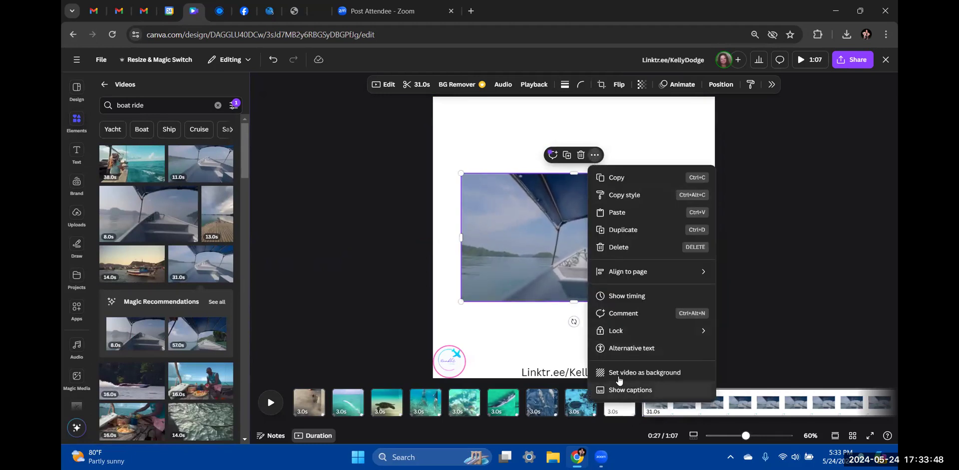
left_click(618, 375)
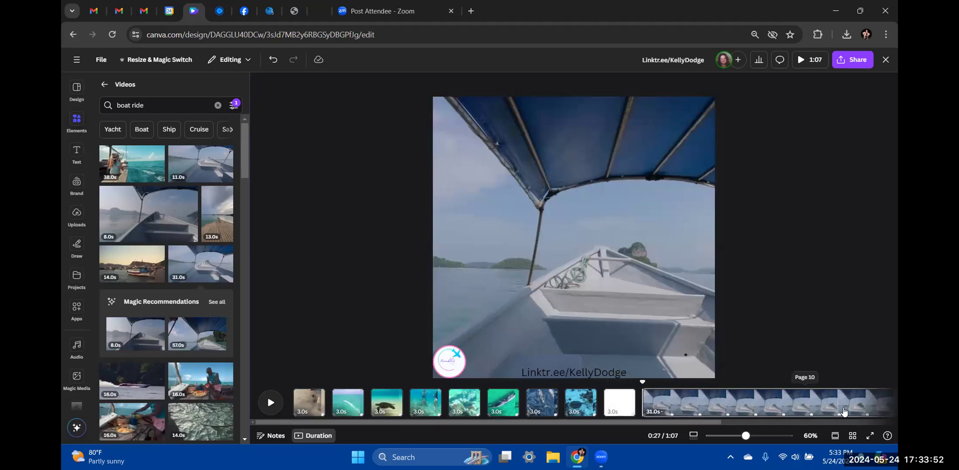
Trim the boat clip to 3.0 seconds and move the blank page after the boat page
left_click(827, 408)
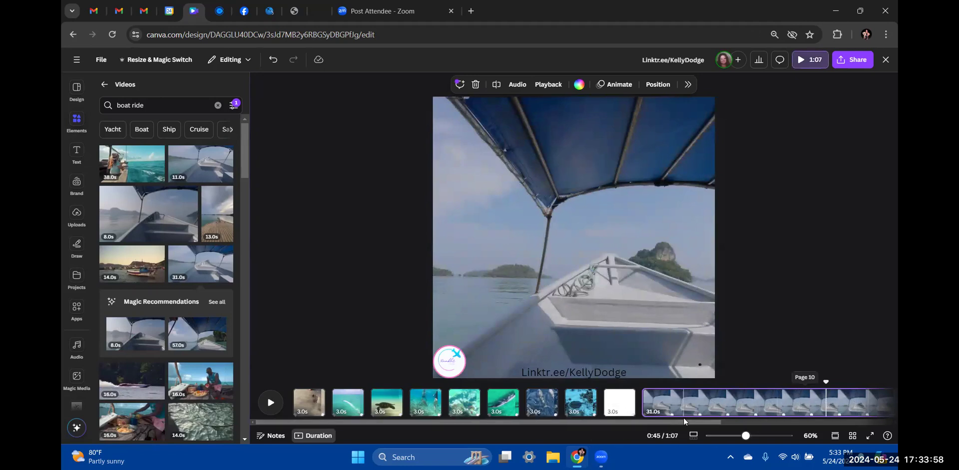
left_click_drag(688, 421, 810, 423)
left_click_drag(793, 396, 500, 408)
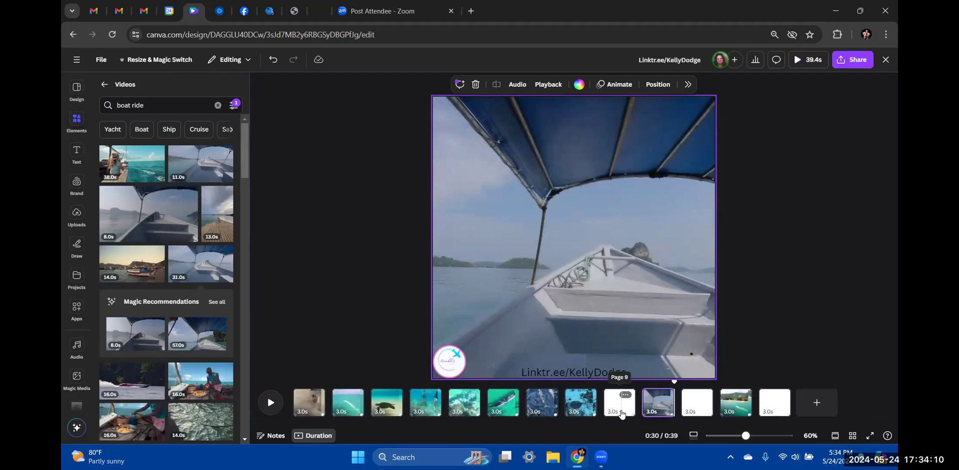
left_click_drag(691, 377, 694, 404)
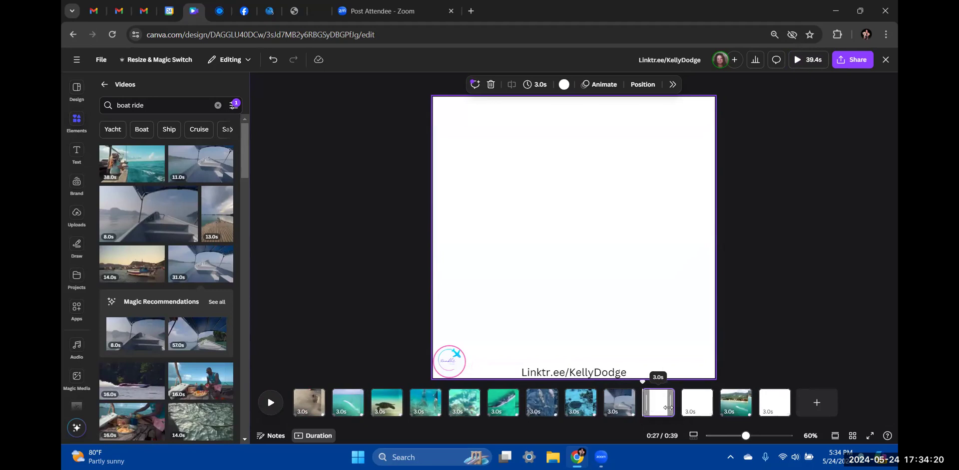
Move the jet-ski beach page after the boat page and clear the video search
left_click_drag(733, 407, 692, 412)
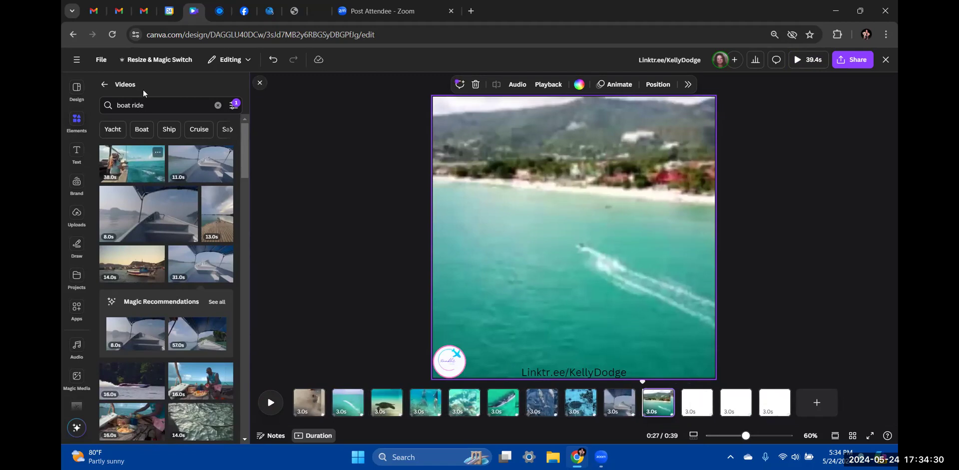
left_click(217, 105)
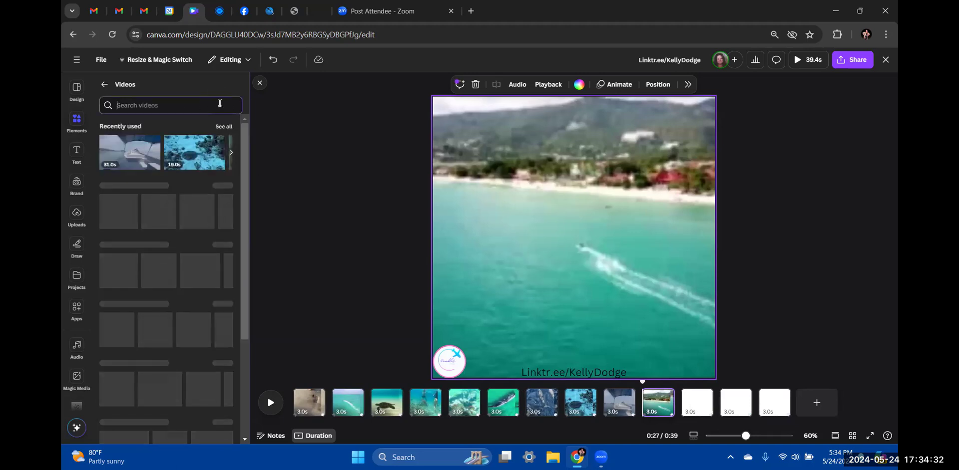
Search videos for 'beach party', add then undo a 7-second sunset clip, and select blank page 11
type("beach party")
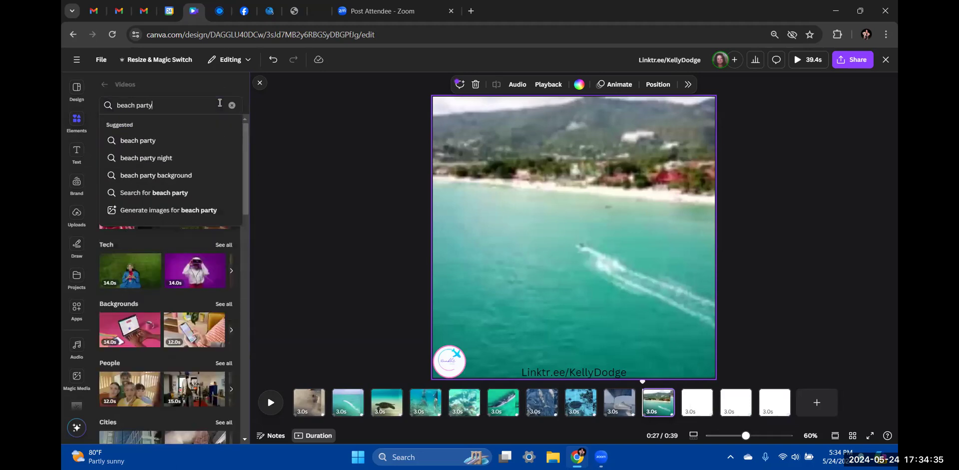
key("Return")
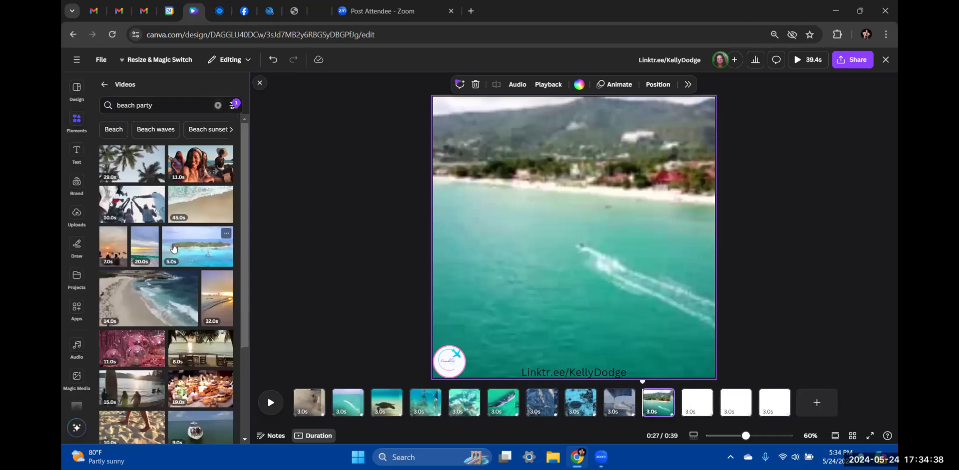
left_click(109, 257)
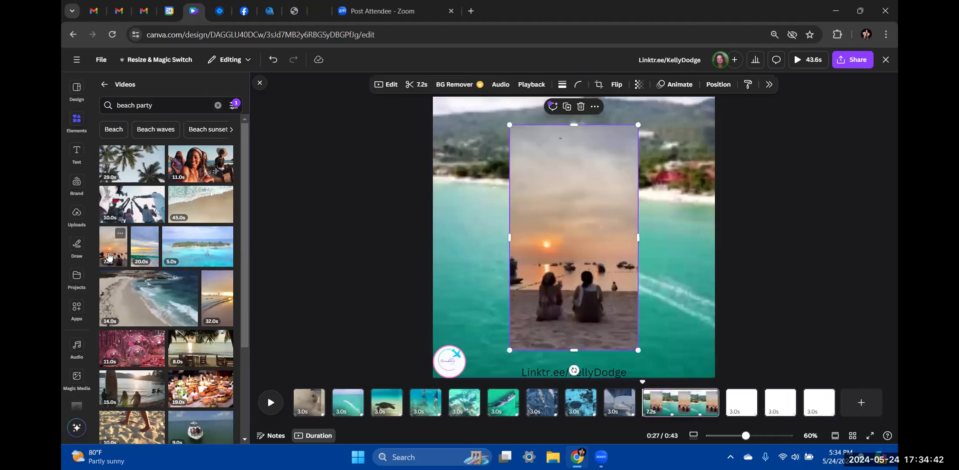
left_click(273, 60)
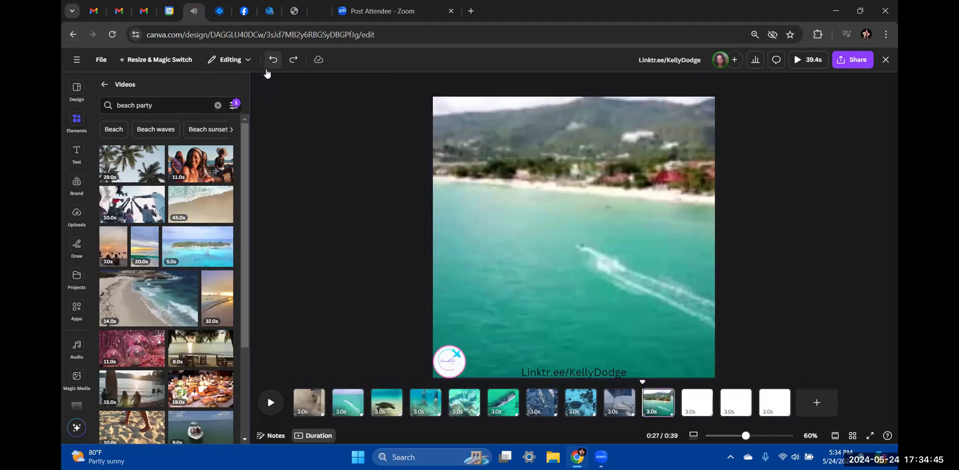
left_click(702, 405)
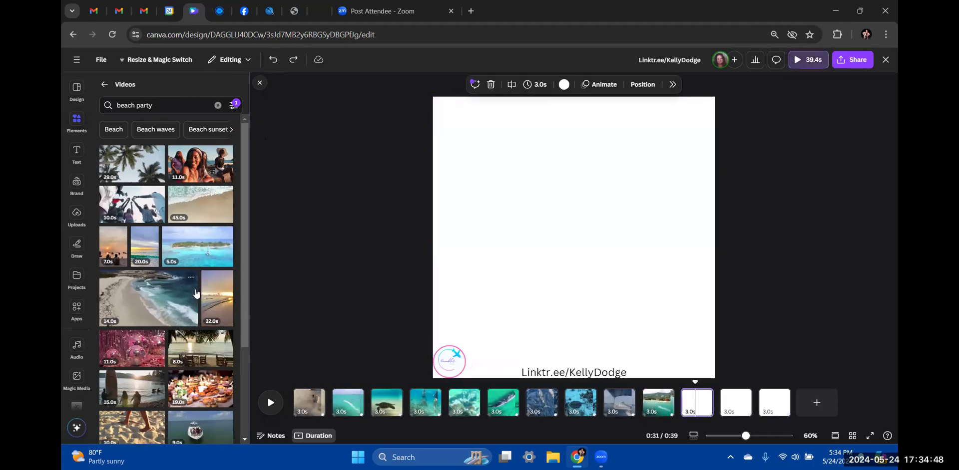
Fill page 11 with the two-women beach clip as background, trimmed to about 3 seconds
scroll(196, 293, "down", 3)
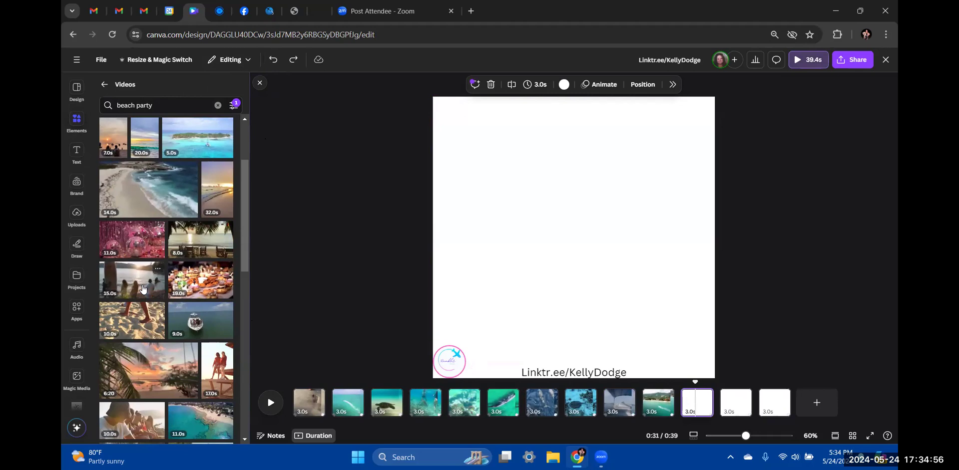
scroll(143, 290, "down", 3)
scroll(142, 289, "down", 1)
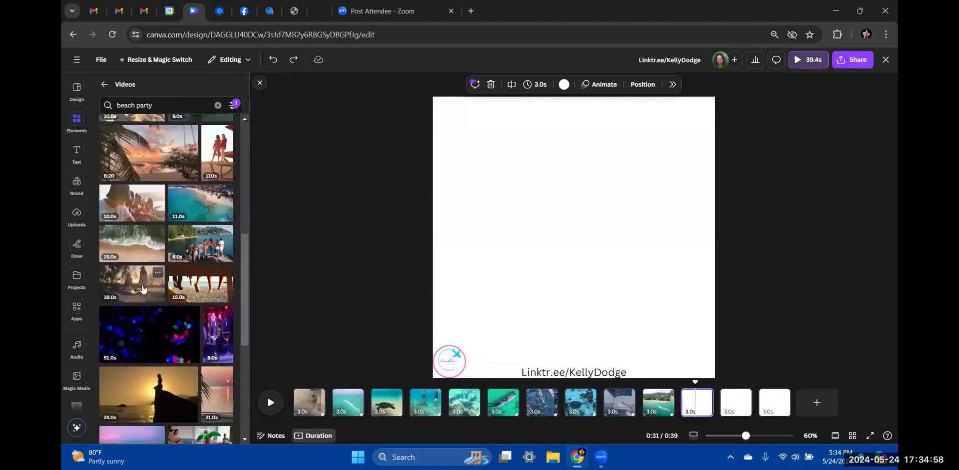
scroll(142, 289, "down", 1)
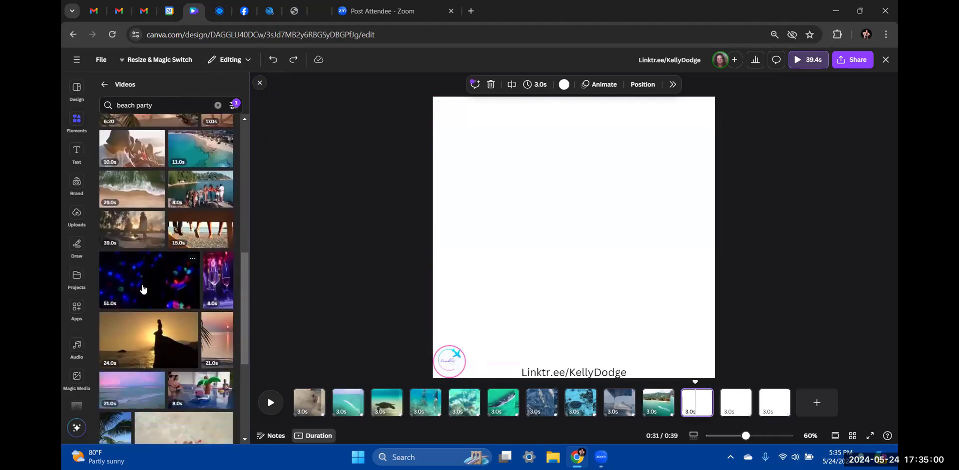
scroll(142, 289, "up", 1)
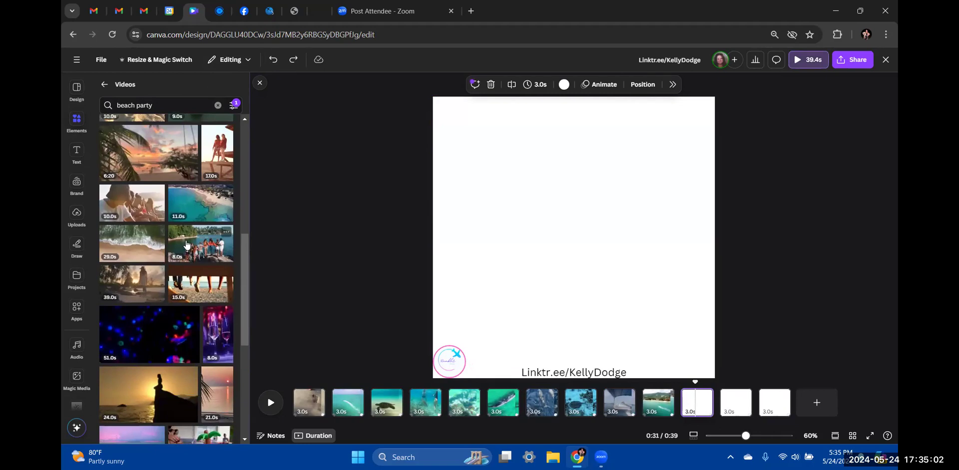
scroll(176, 296, "down", 3)
scroll(175, 305, "down", 2)
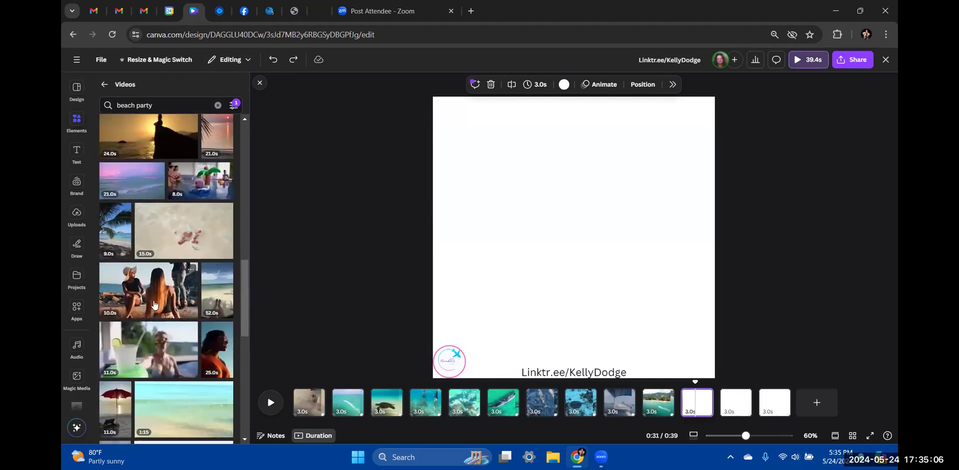
left_click(154, 305)
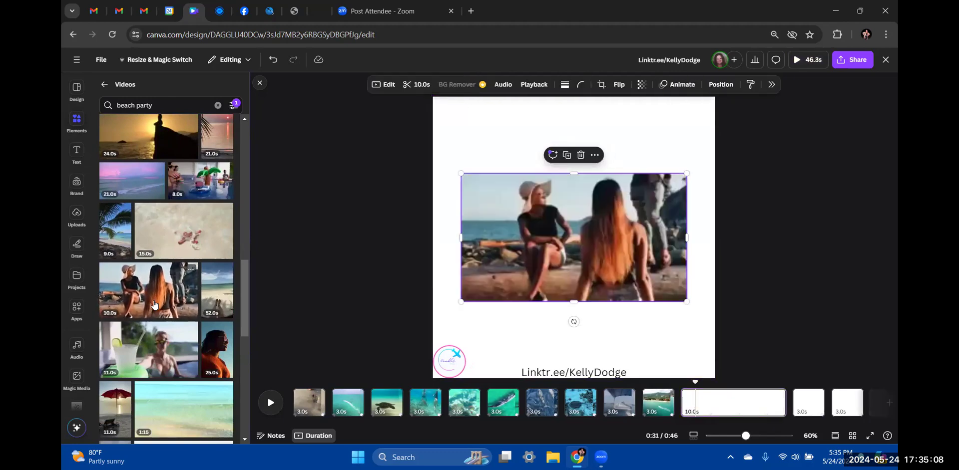
right_click(600, 244)
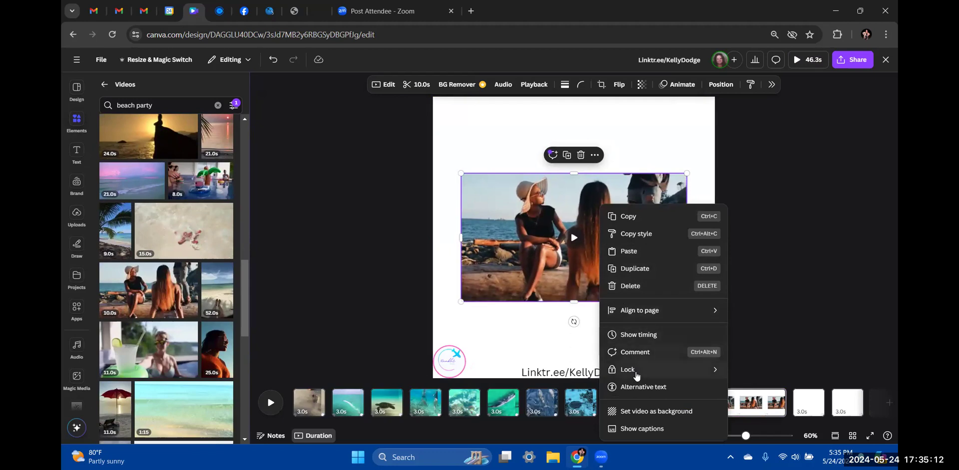
left_click(638, 411)
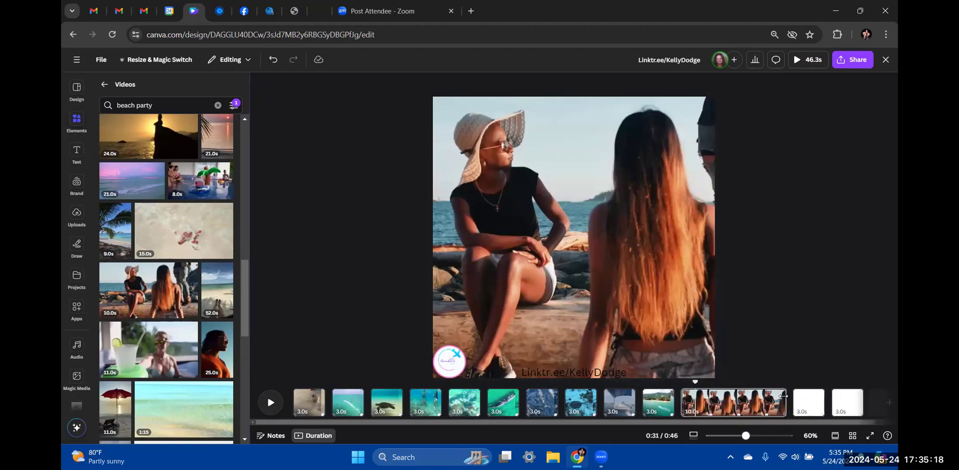
left_click_drag(782, 396, 686, 398)
left_click_drag(697, 399, 710, 398)
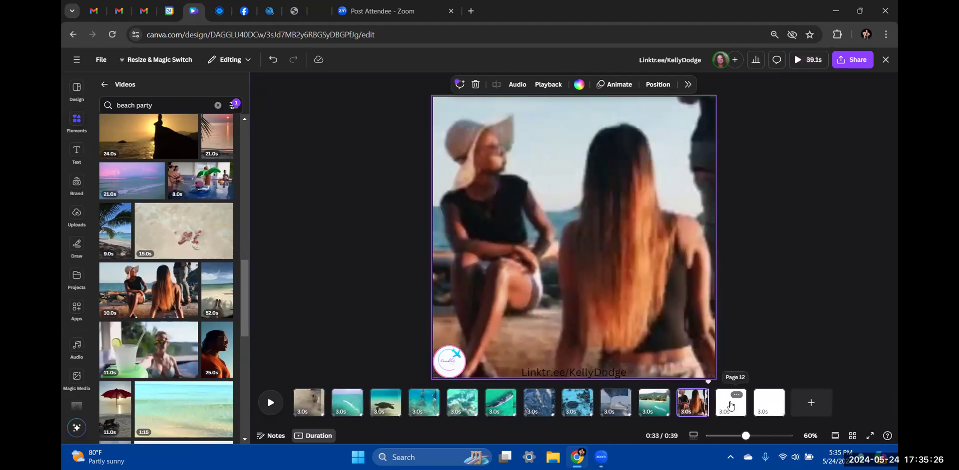
Set the friends-on-the-rocks beach group video as blank page 12's background
left_click(722, 402)
scroll(149, 250, "down", 5)
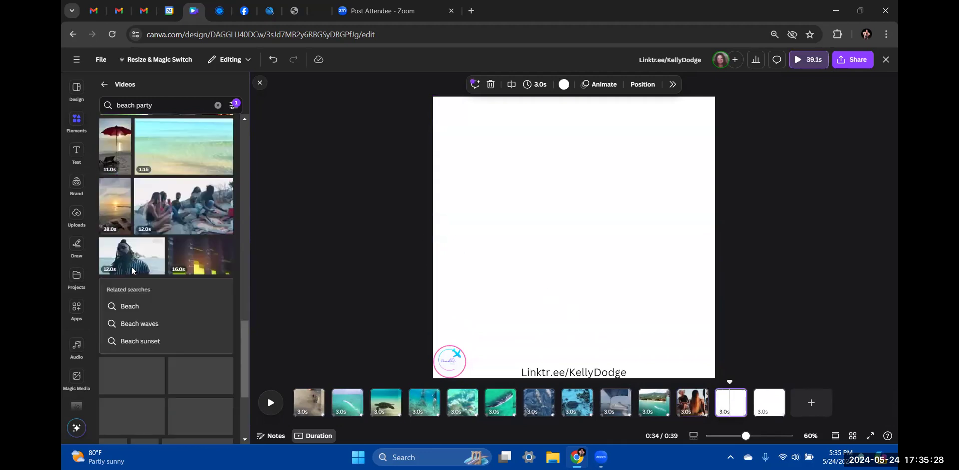
mouse_move(205, 193)
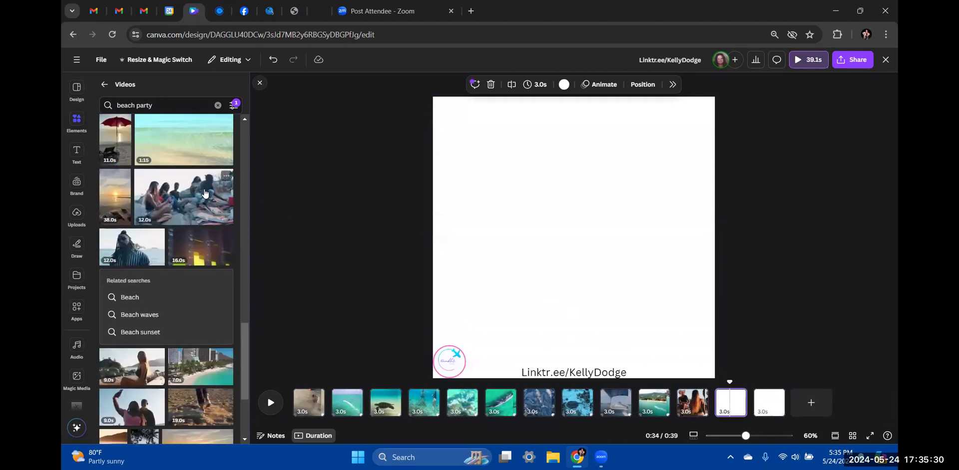
left_click(204, 193)
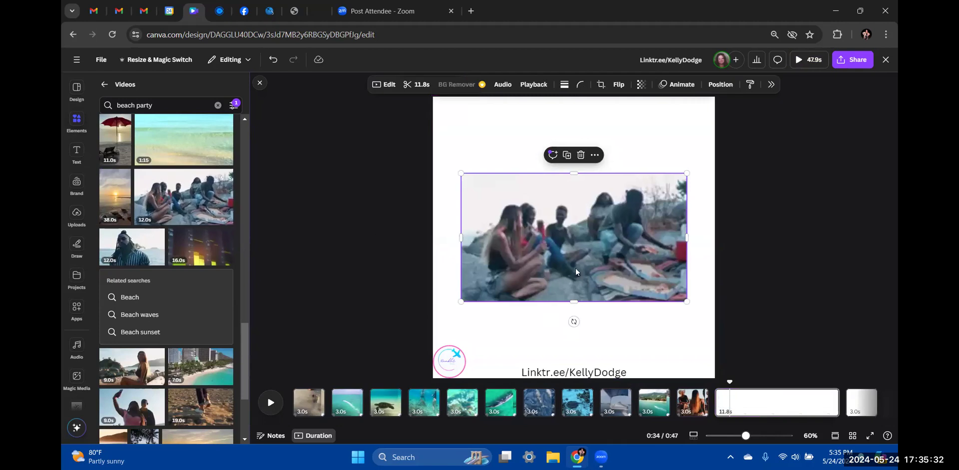
right_click(579, 246)
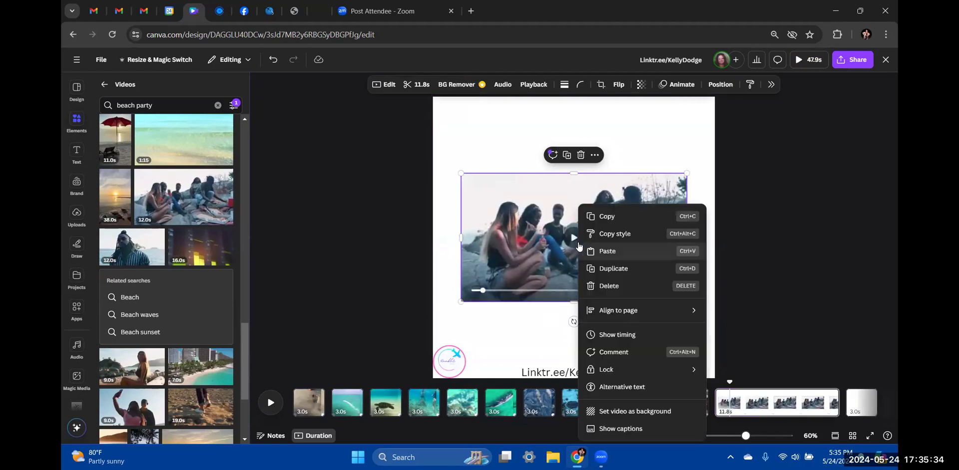
left_click(497, 157)
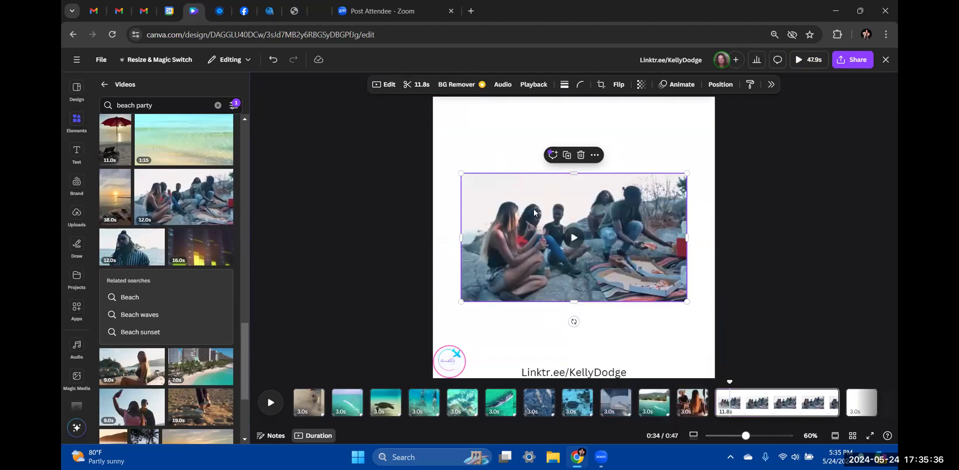
right_click(593, 279)
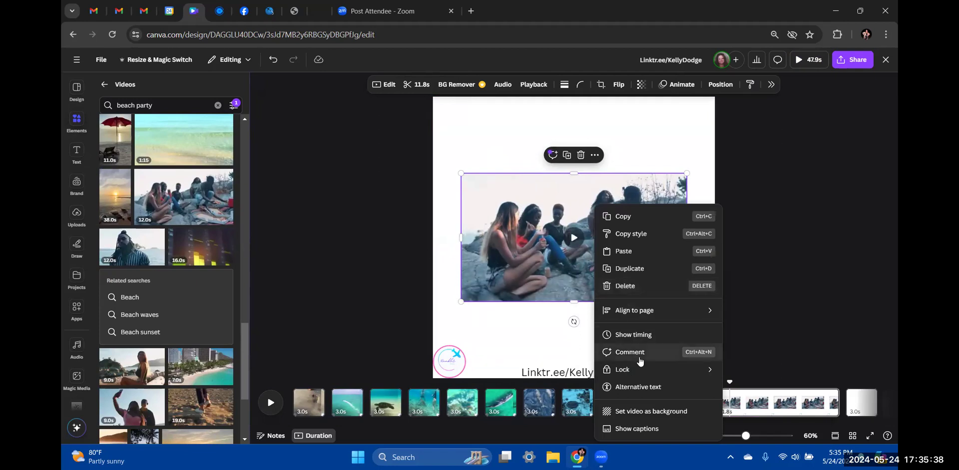
left_click(644, 412)
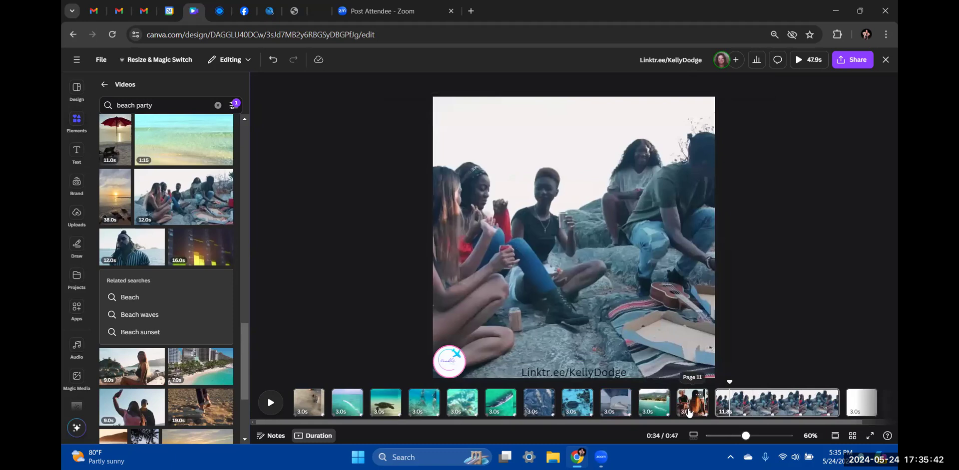
Trim page 12 in the timeline to 3.0 seconds
right_click(793, 410)
left_click(730, 319)
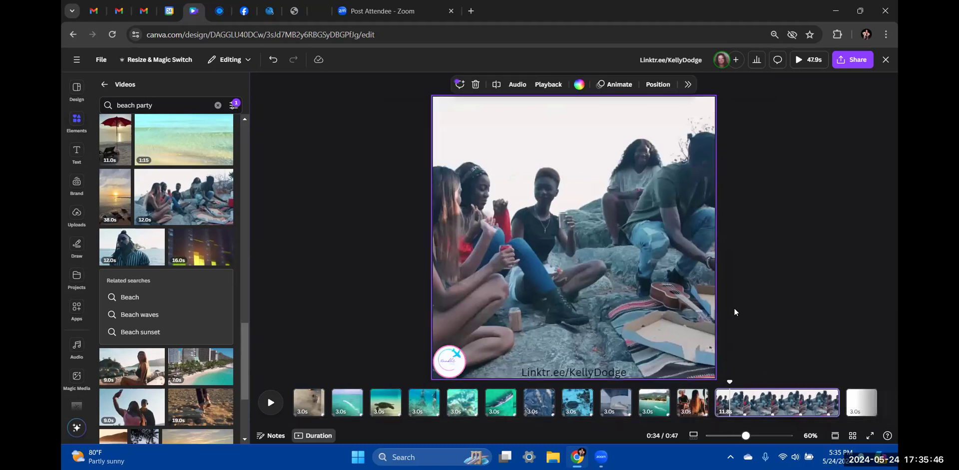
left_click_drag(823, 398, 729, 403)
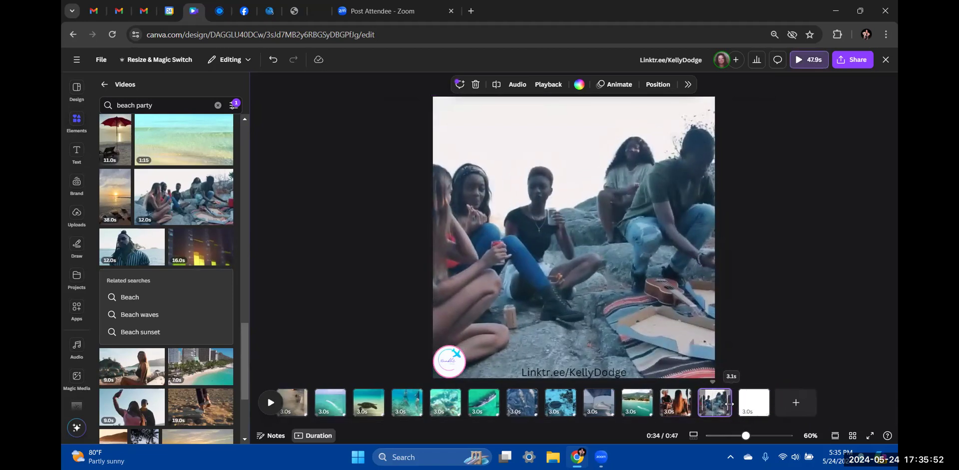
left_click_drag(729, 404, 728, 402)
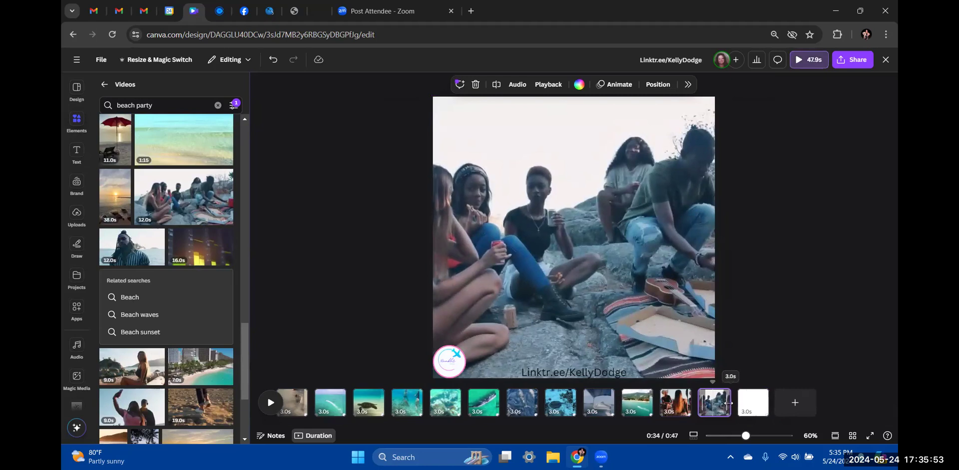
left_click(759, 317)
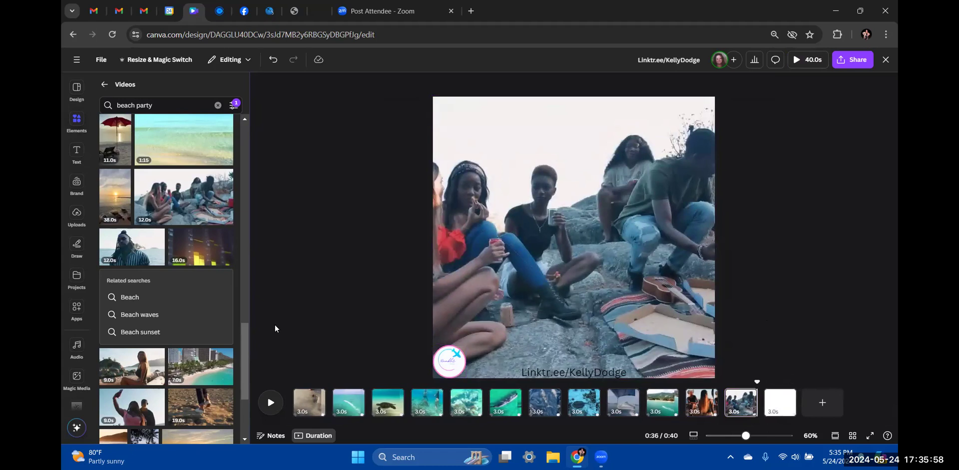
Change the video search from 'beach party' to 'beach sunset' and run it
scroll(155, 250, "up", 5)
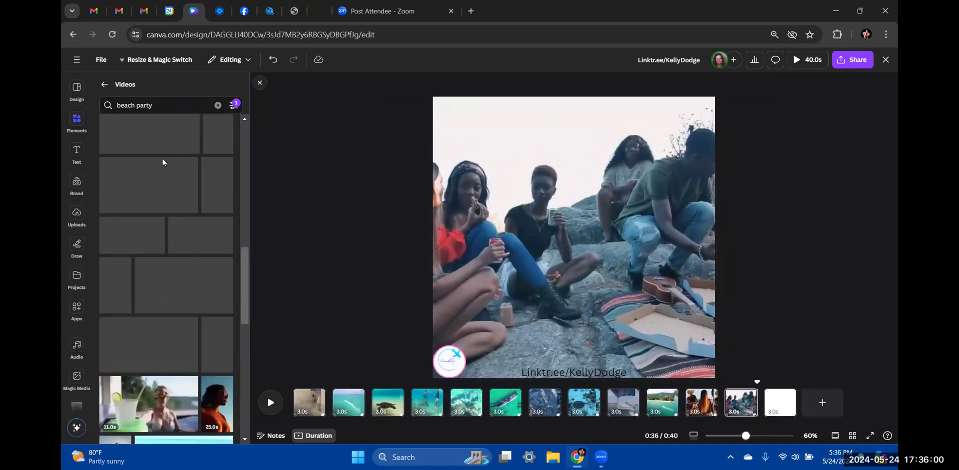
left_click(169, 105)
key("BackSpace")
key("BackSpace")
key("BackSpace")
key("BackSpace")
key("BackSpace")
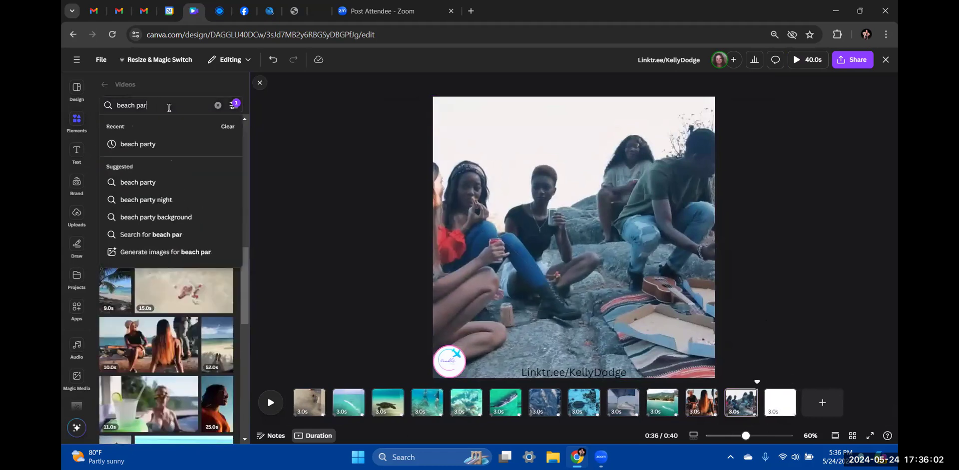
type("auns")
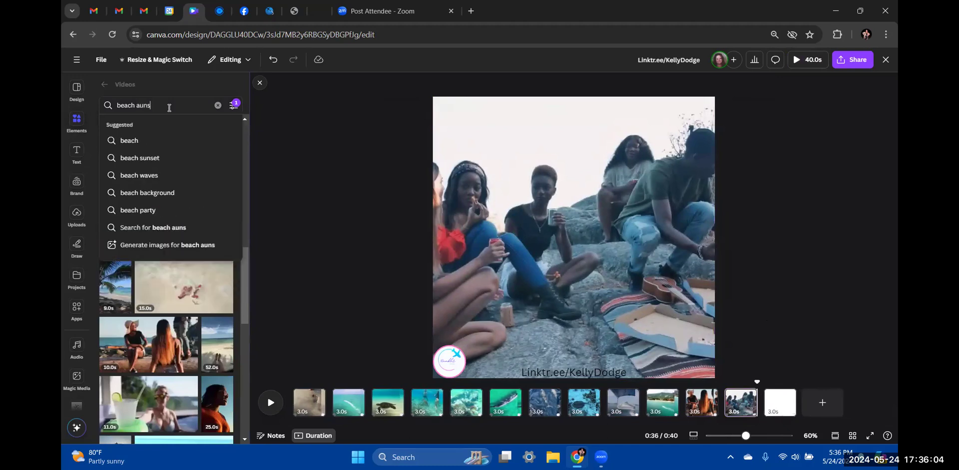
key("BackSpace")
key("BackSpace")
type("s")
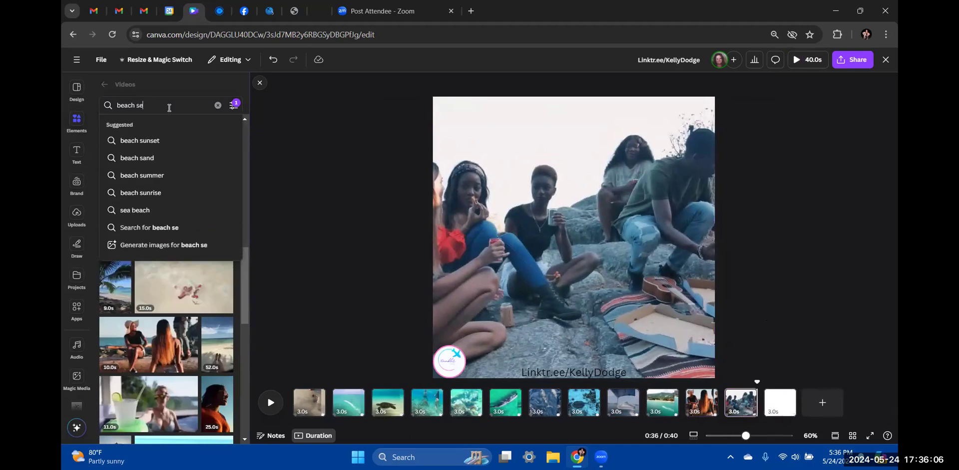
type("unset")
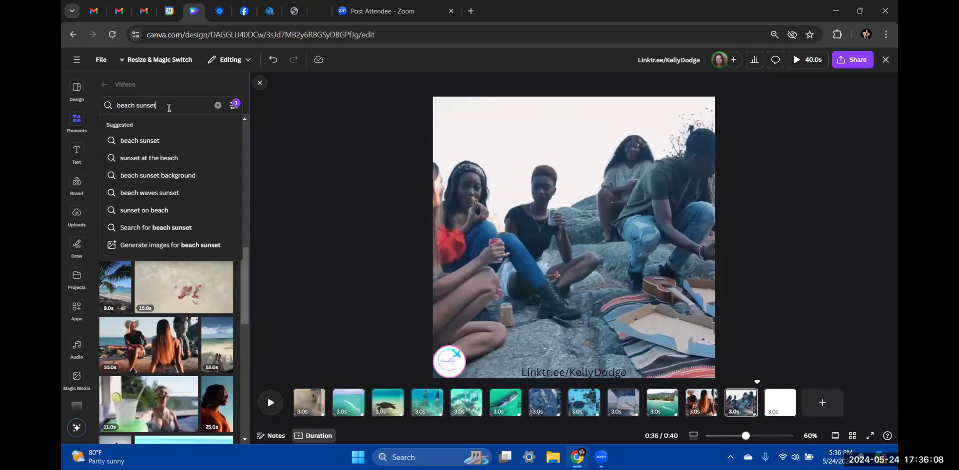
key("Return")
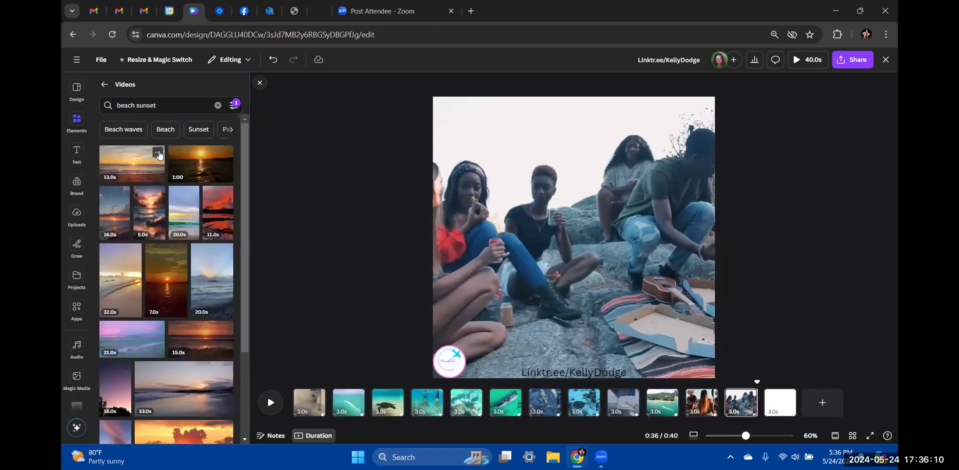
Browse the sunset results and select blank page 13
scroll(160, 176, "down", 5)
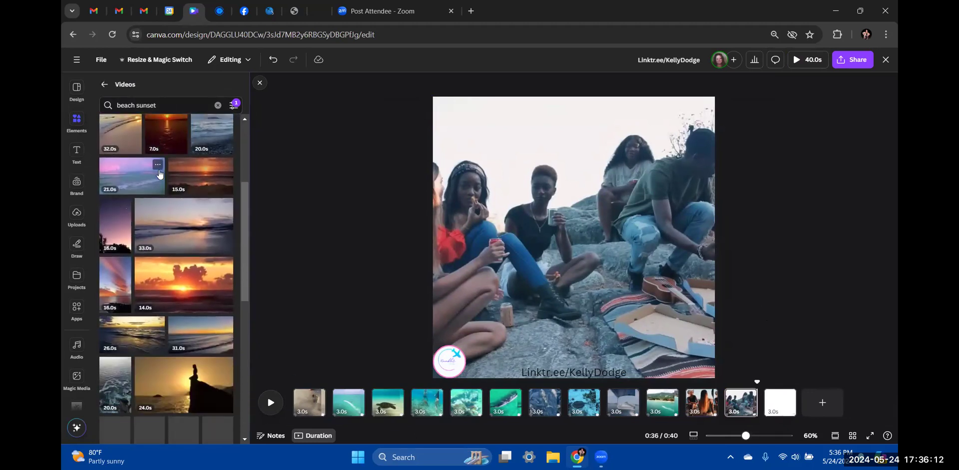
scroll(160, 178, "down", 2)
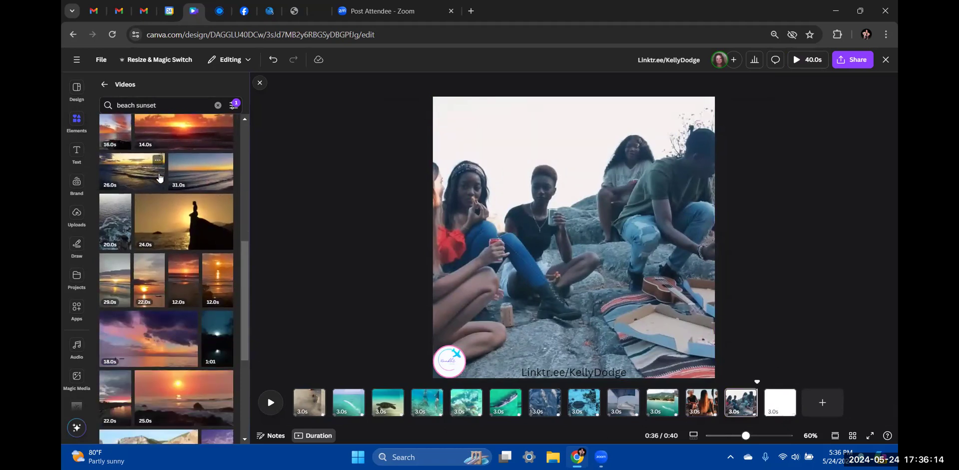
scroll(160, 178, "down", 3)
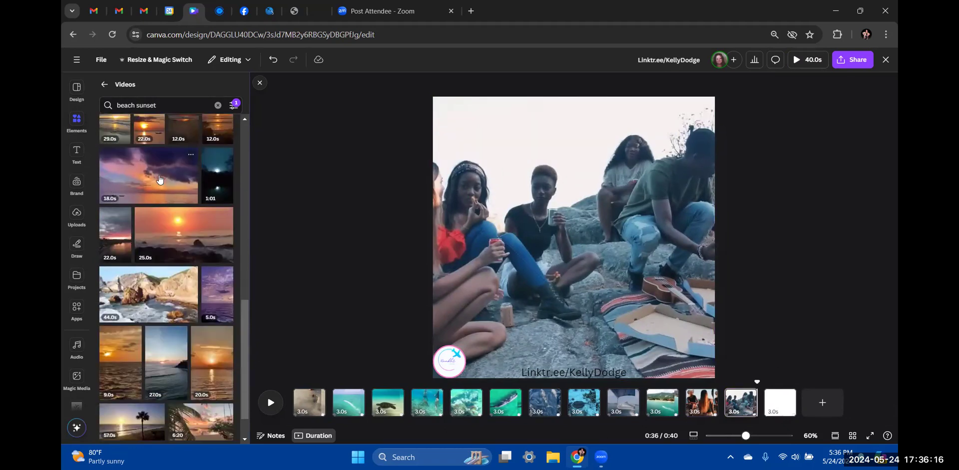
scroll(160, 180, "down", 3)
scroll(160, 180, "down", 3)
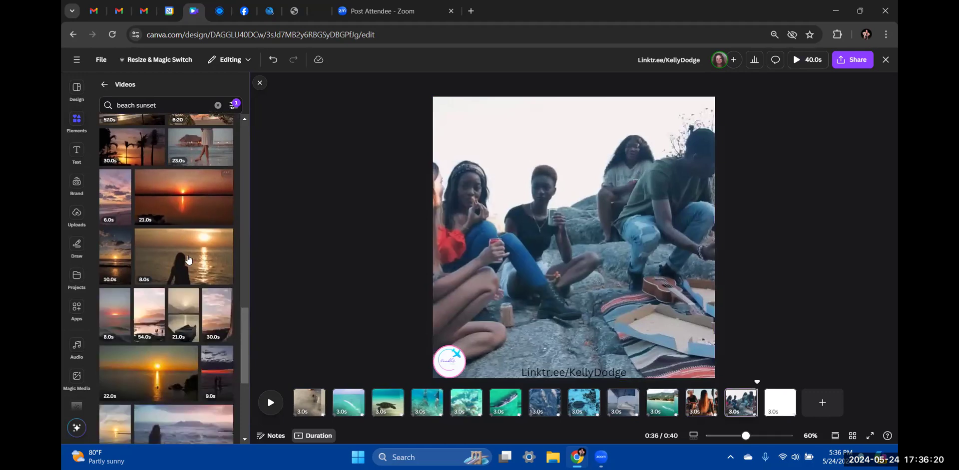
left_click(780, 402)
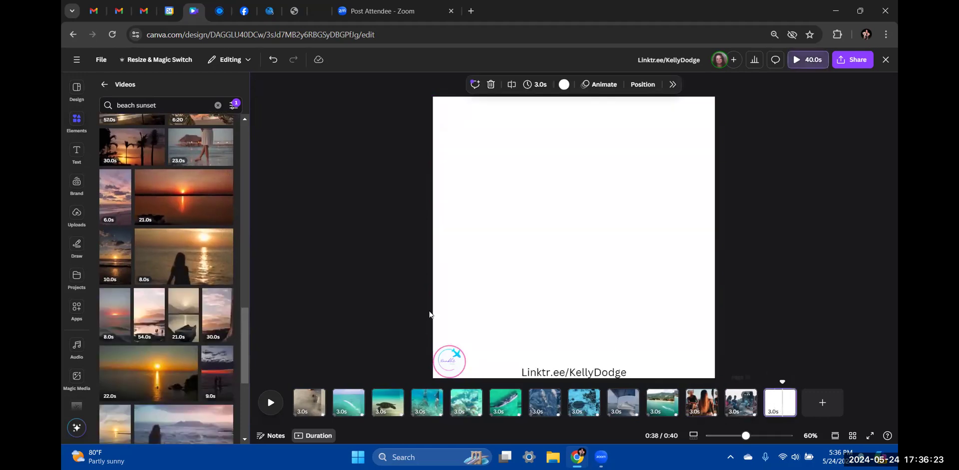
Try the 8.0s sunset silhouette video on page 13, then remove it
left_click(170, 261)
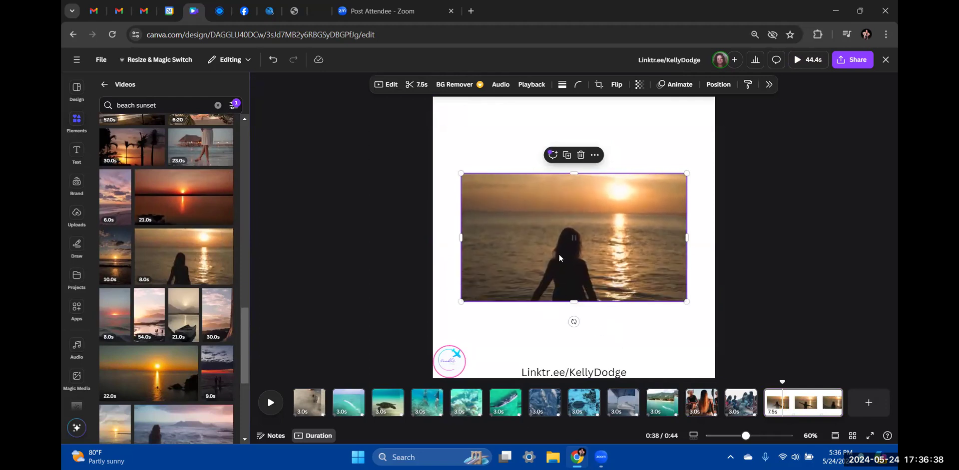
mouse_move(585, 242)
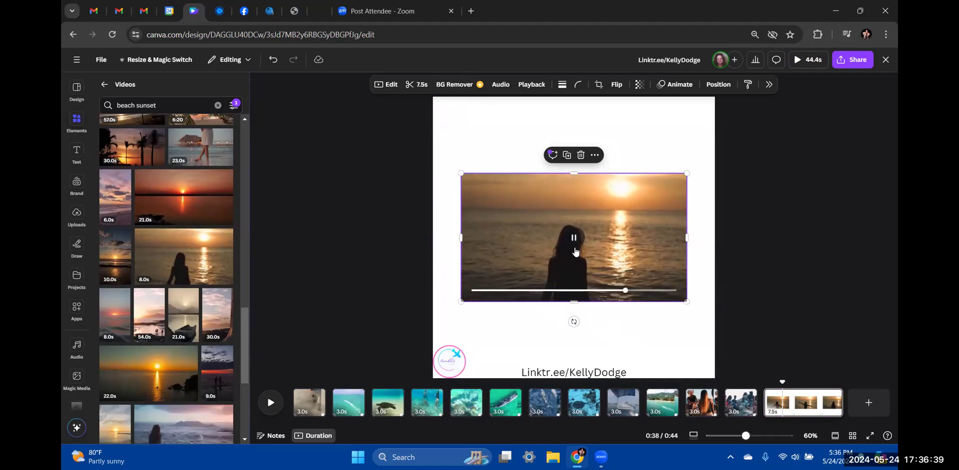
left_click(580, 155)
scroll(130, 193, "up", 2)
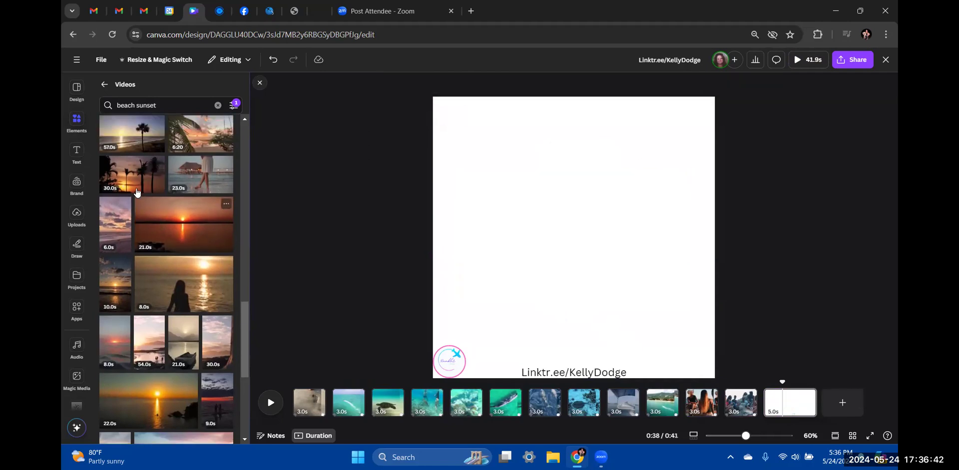
scroll(202, 210, "up", 5)
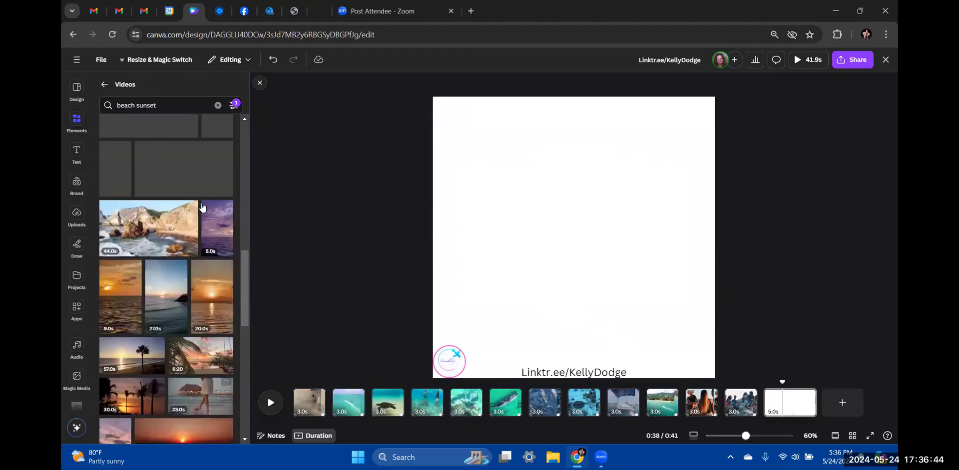
scroll(202, 212, "up", 3)
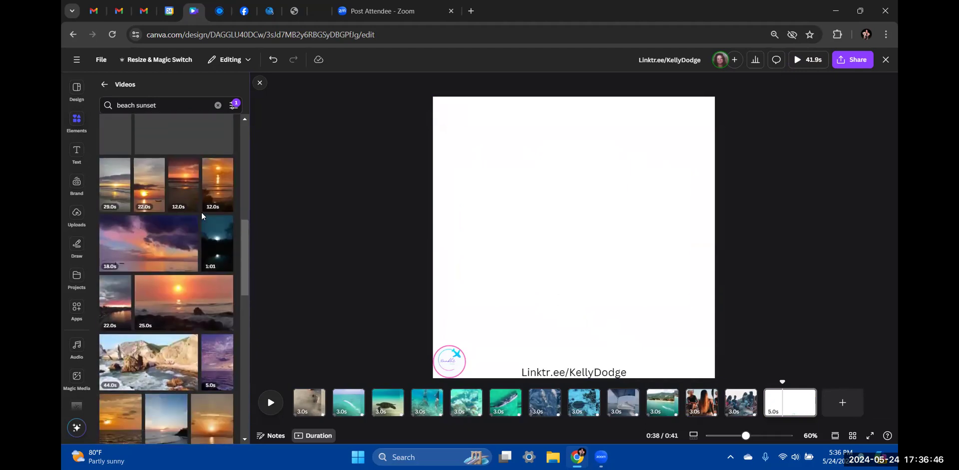
Set the 18.0s pink sunset clouds video as page 13's background, trimmed to 3.0s
left_click(168, 248)
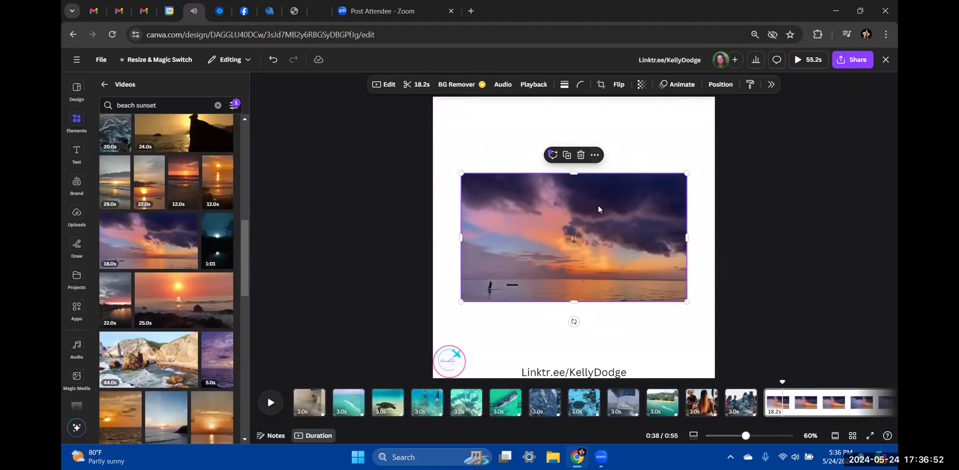
left_click(594, 156)
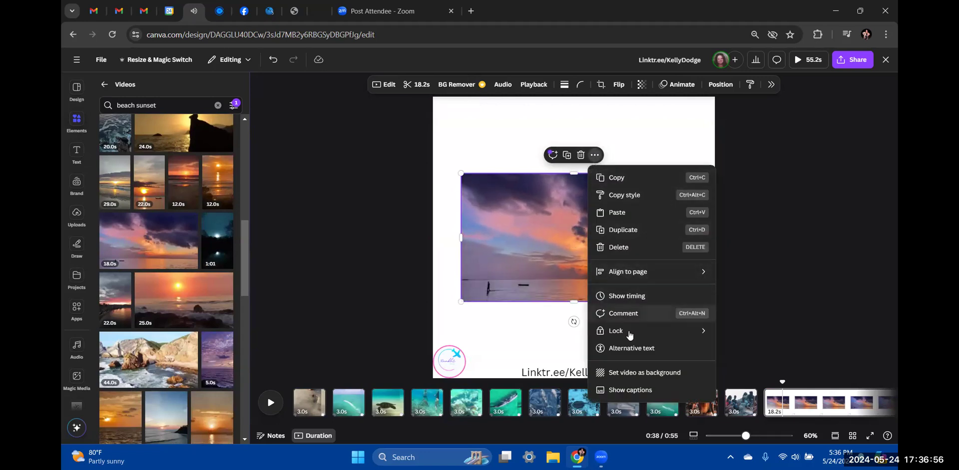
left_click(627, 373)
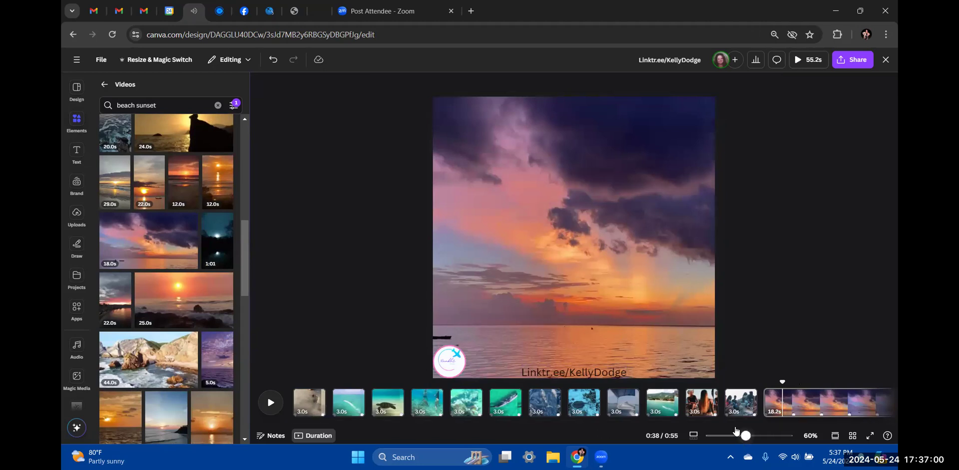
left_click_drag(756, 424, 681, 397)
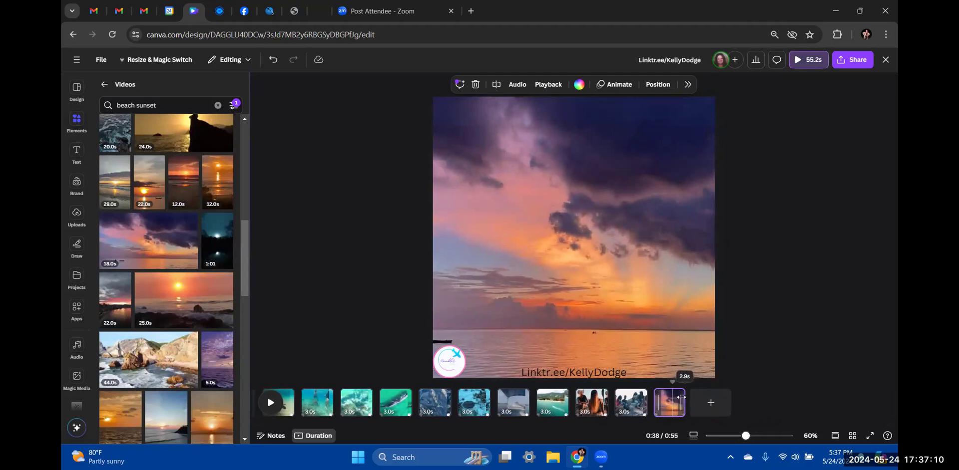
left_click_drag(683, 397, 681, 398)
left_click(770, 297)
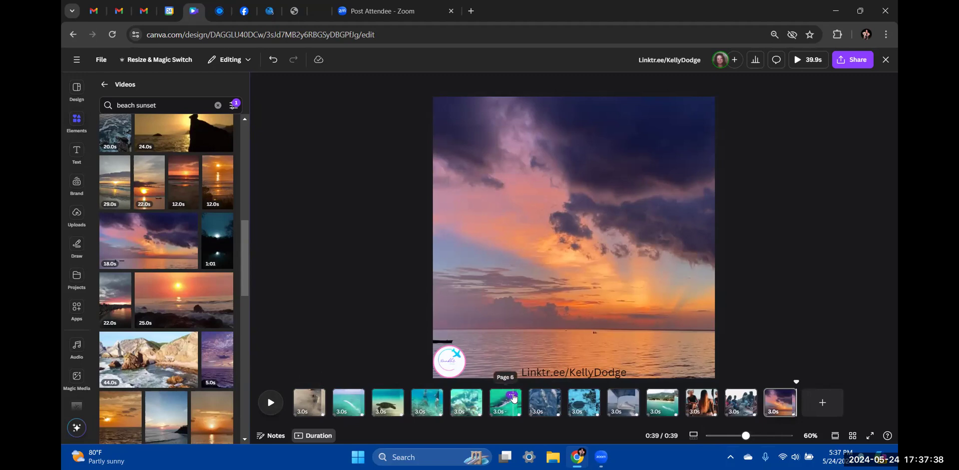
Delete the teal water, dolphin and boat-ride pages, then play the montage from the start
left_click(512, 397)
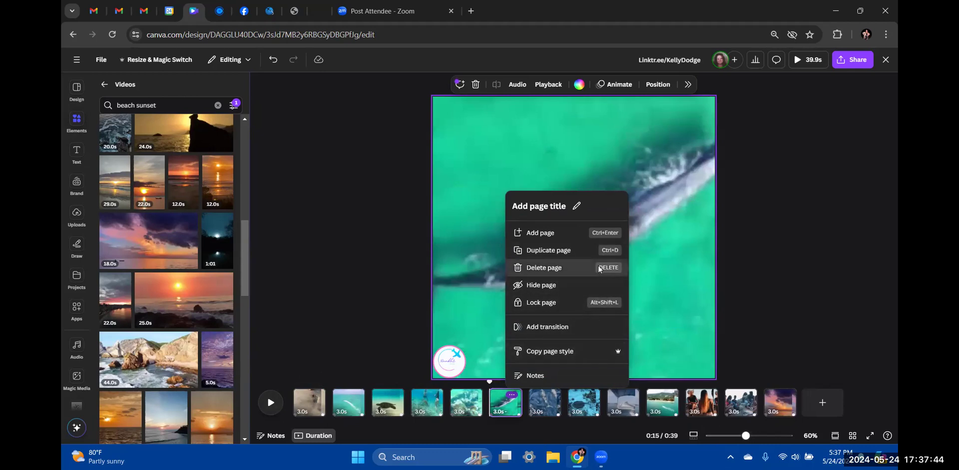
left_click(543, 268)
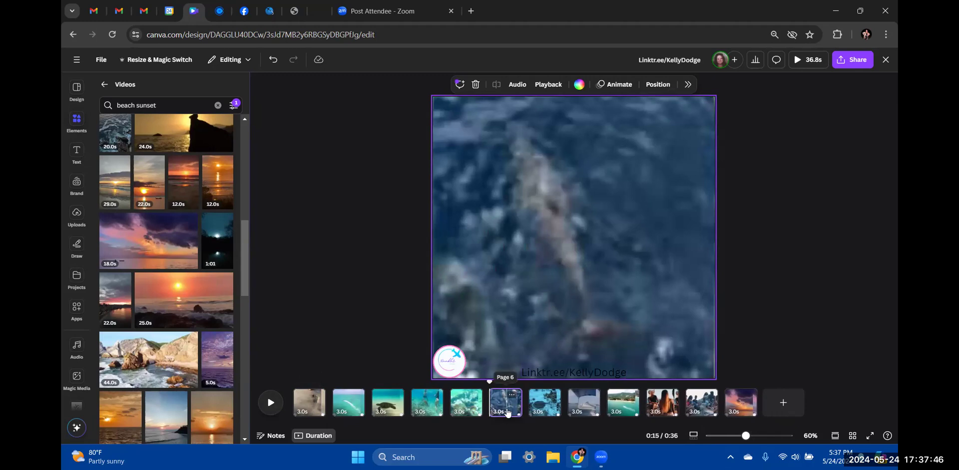
key("space")
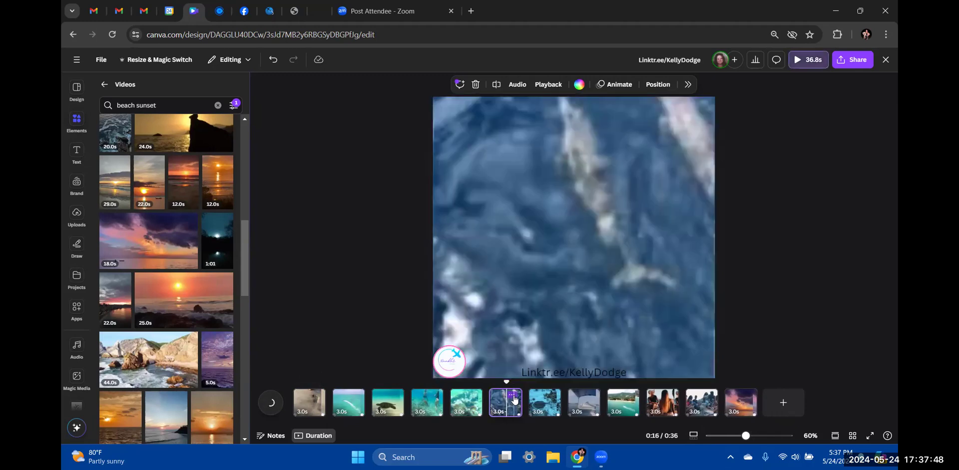
right_click(514, 398)
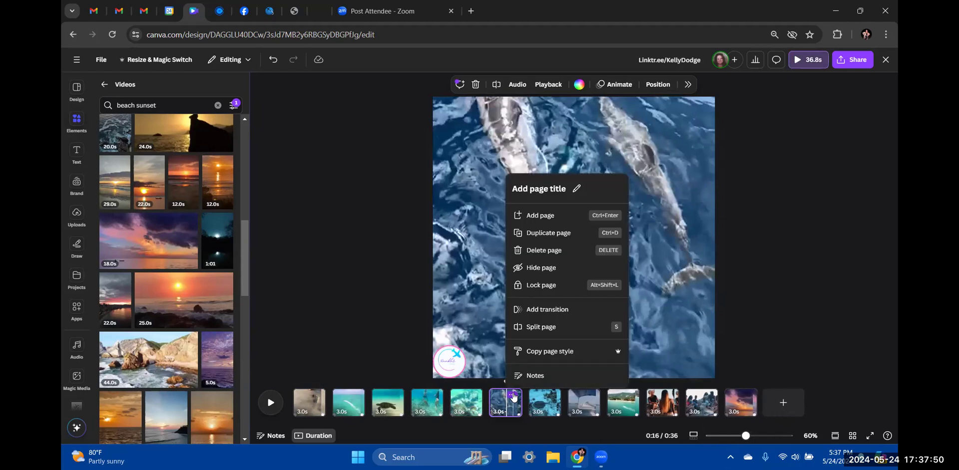
left_click(566, 255)
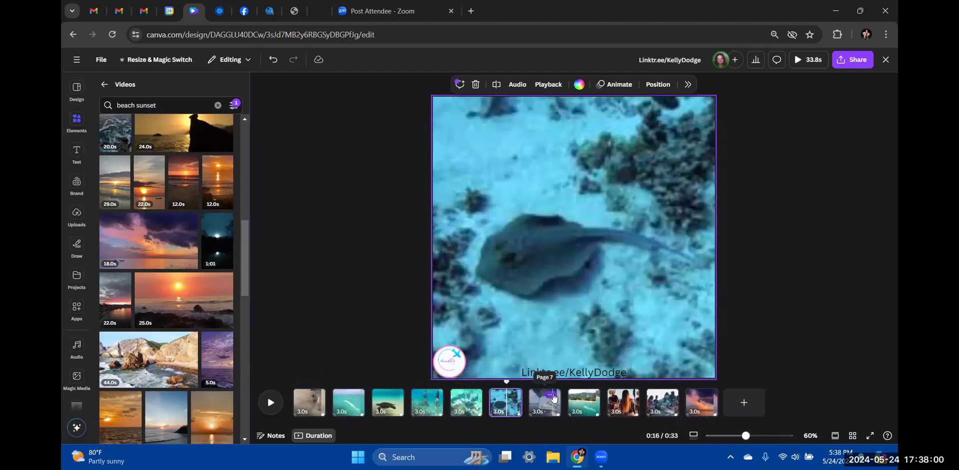
left_click(551, 396)
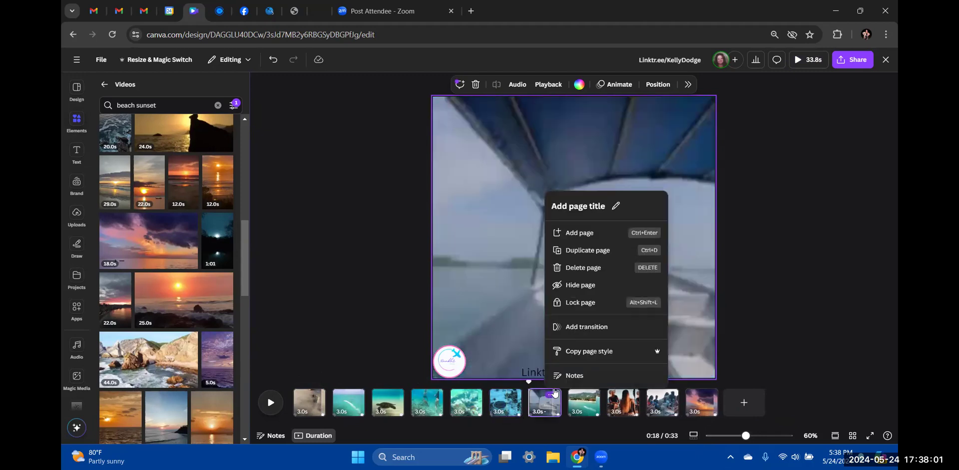
left_click(589, 269)
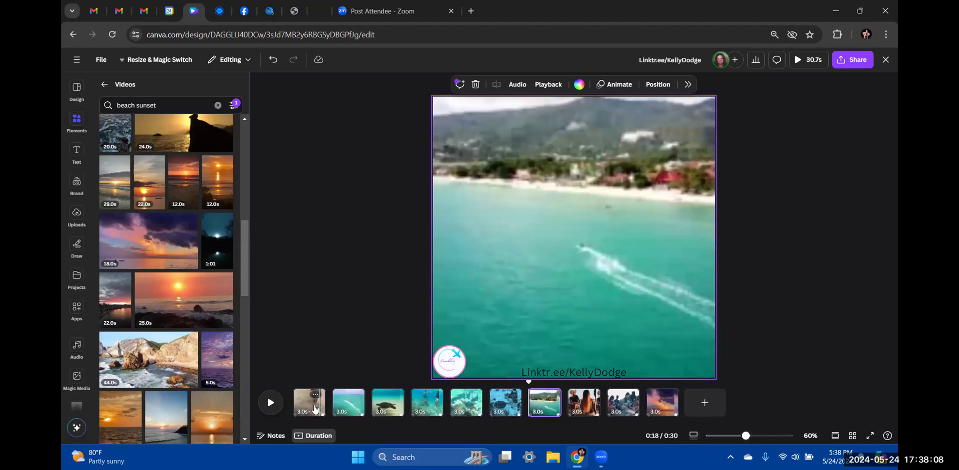
left_click(274, 404)
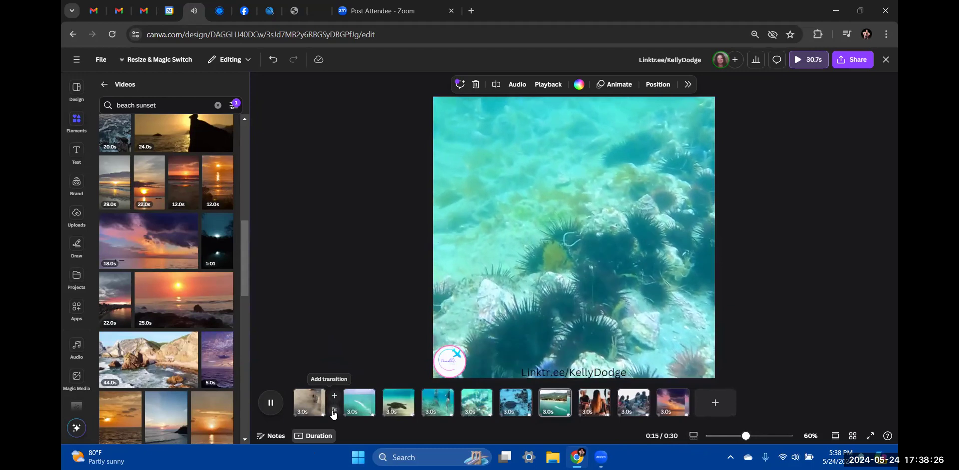
Preview Dissolve, Slide and Match & Move between pages 1 and 2, then pick Flow
left_click(334, 411)
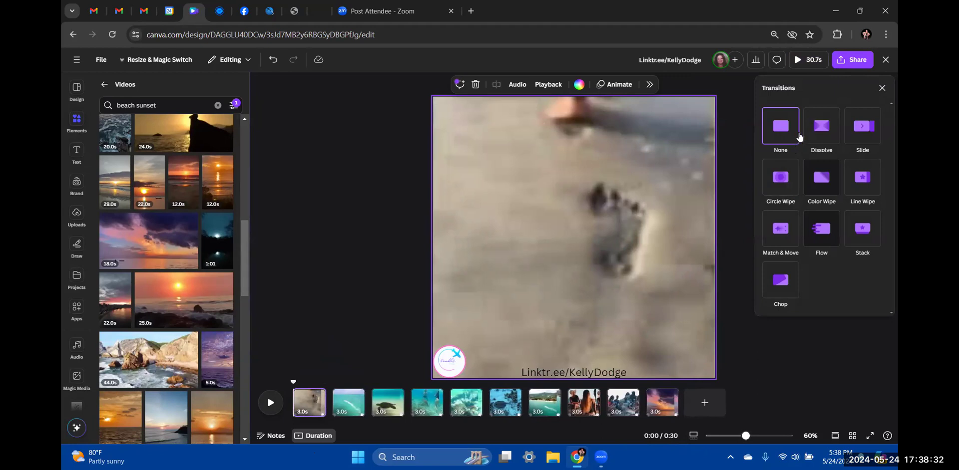
left_click(821, 127)
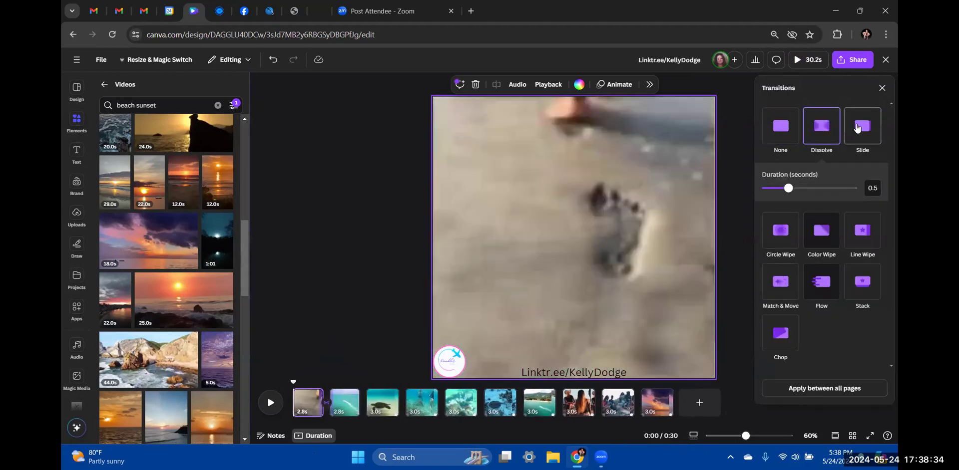
left_click(859, 129)
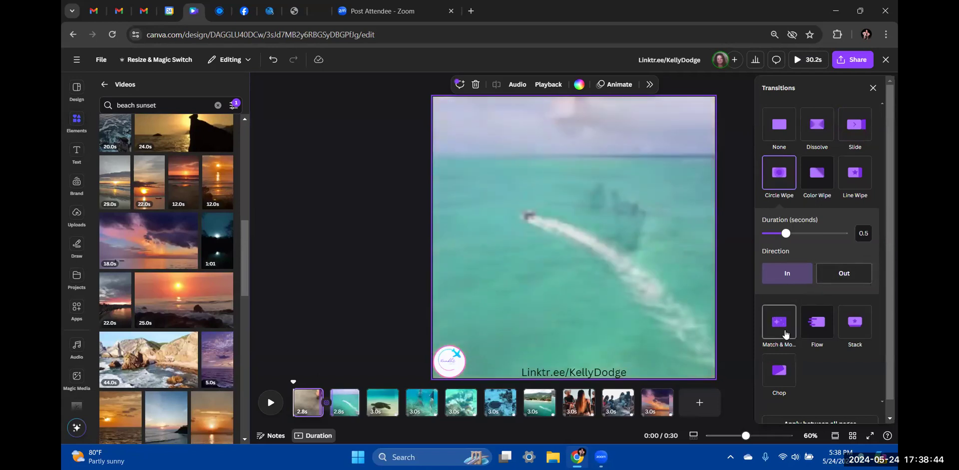
left_click(786, 334)
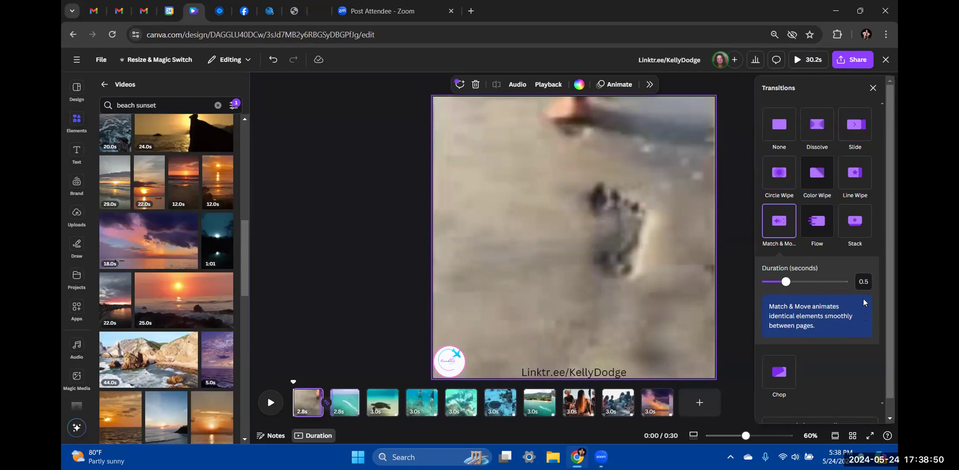
left_click(827, 234)
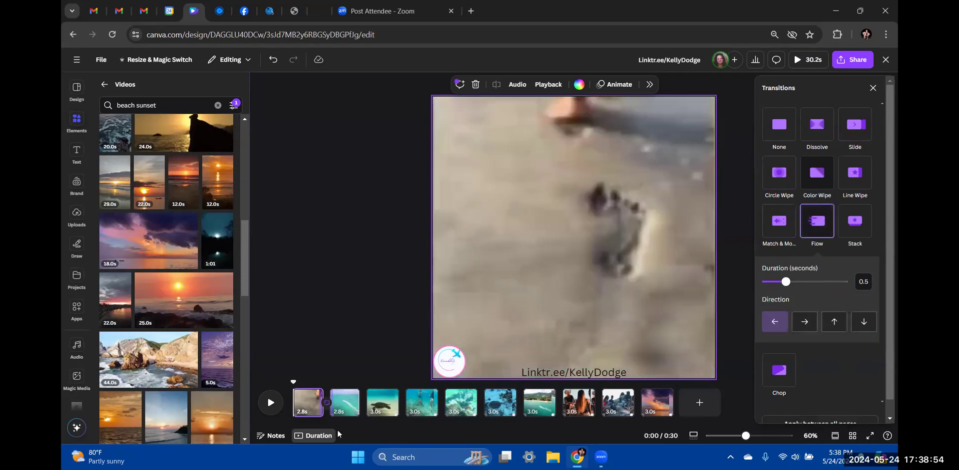
left_click(272, 407)
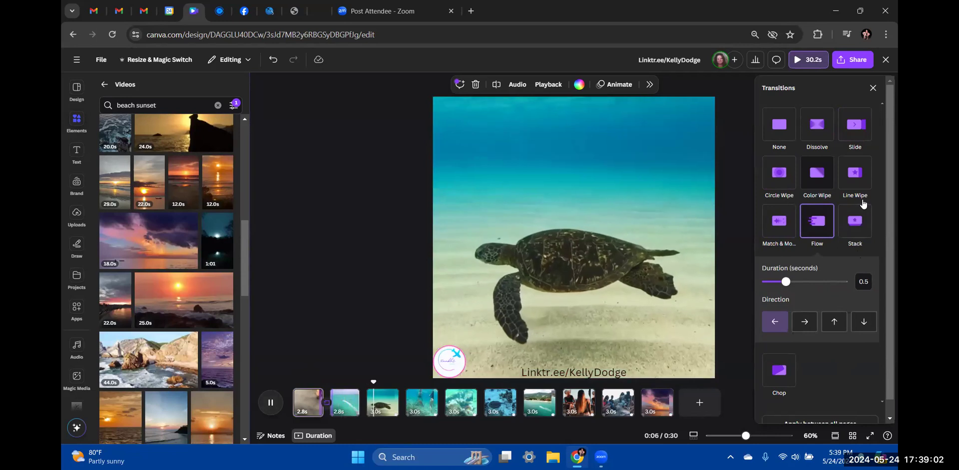
Apply the Flow transition between all pages and rewind to the start
scroll(819, 248, "down", 1)
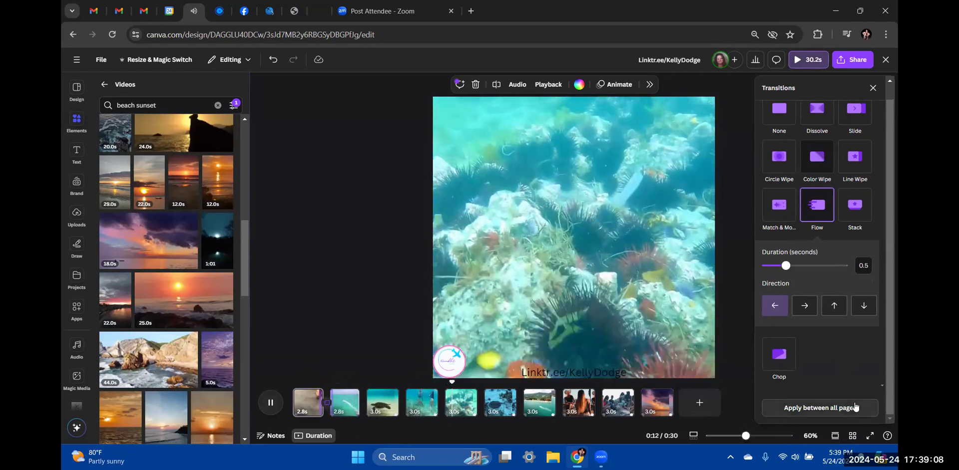
left_click(827, 410)
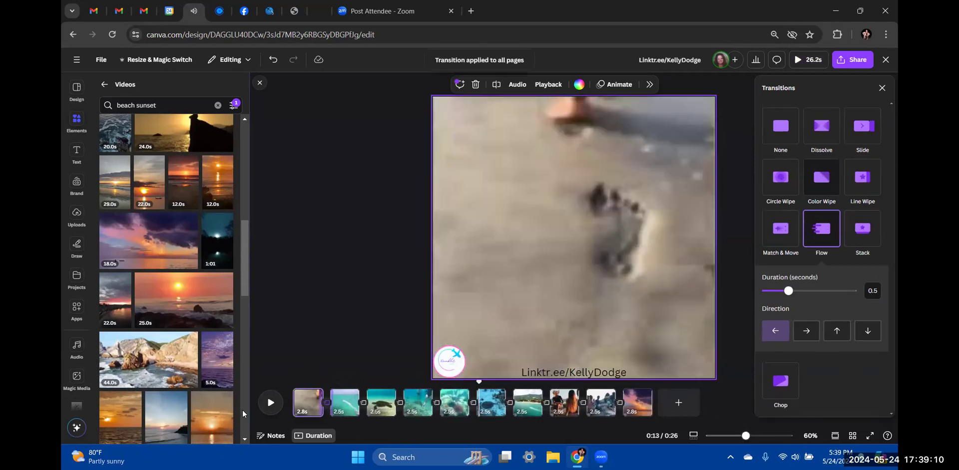
left_click(300, 403)
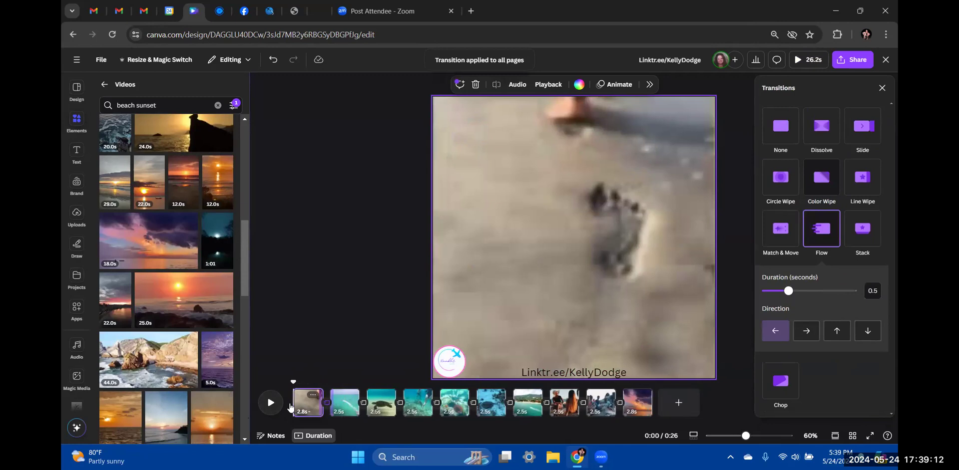
Replace every Flow transition with Match & Move and replay the 26.2s montage
left_click(270, 404)
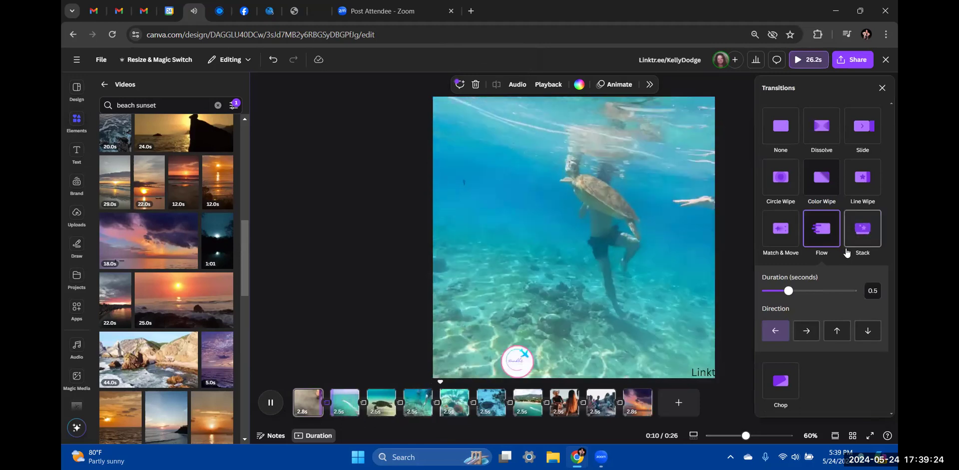
left_click(780, 236)
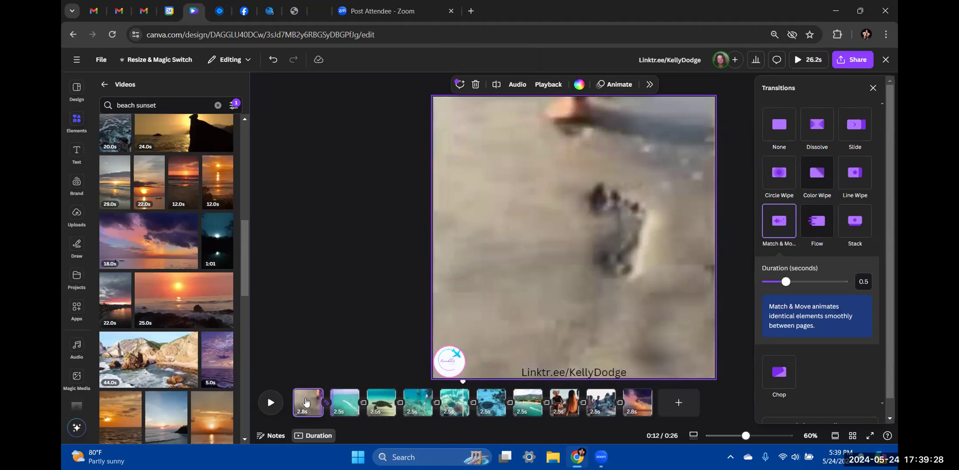
scroll(821, 393, "down", 1)
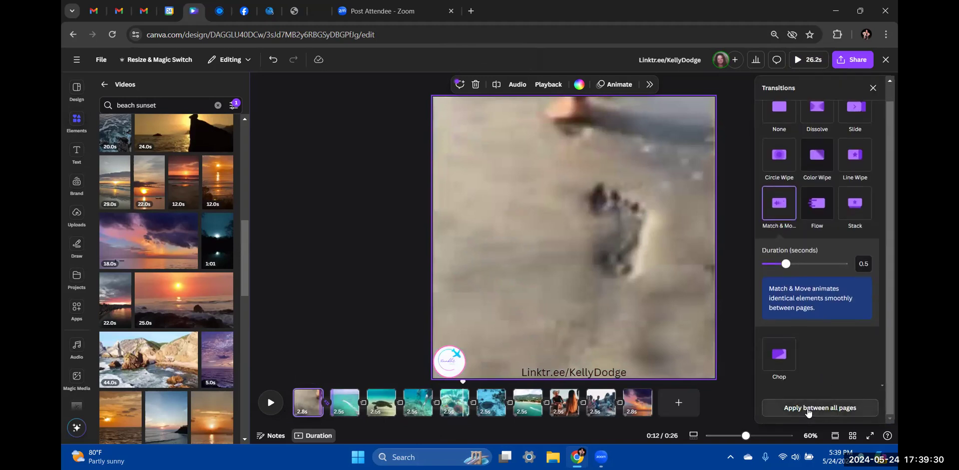
left_click(807, 408)
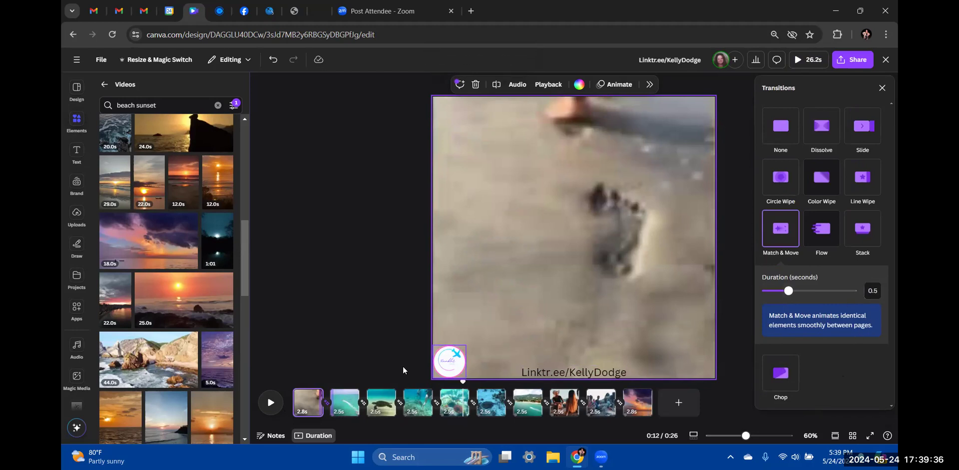
left_click(288, 395)
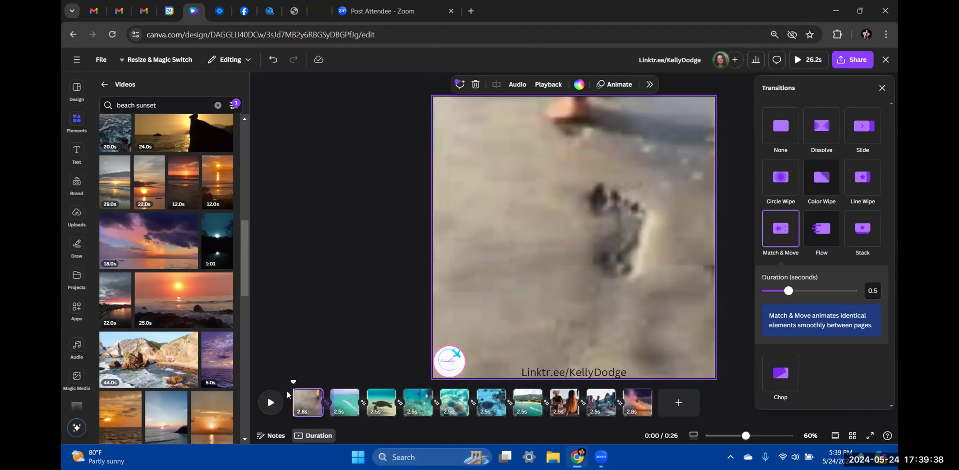
left_click(268, 406)
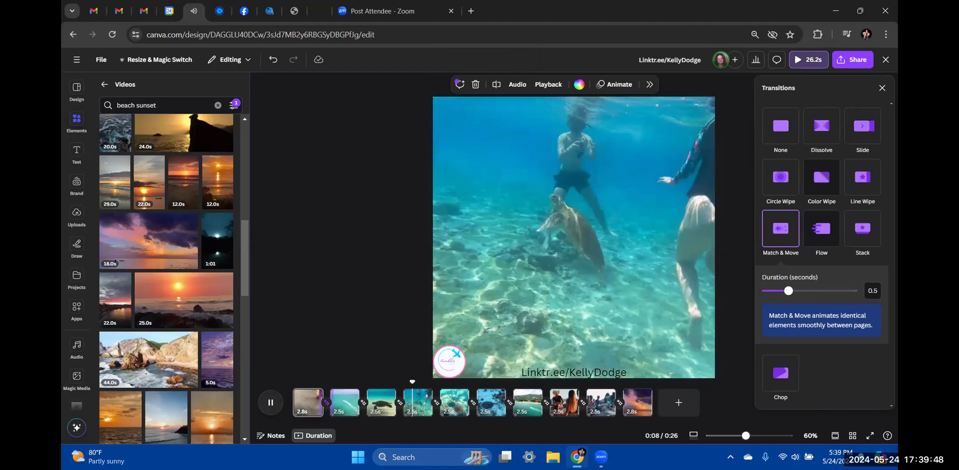
mouse_move(505, 457)
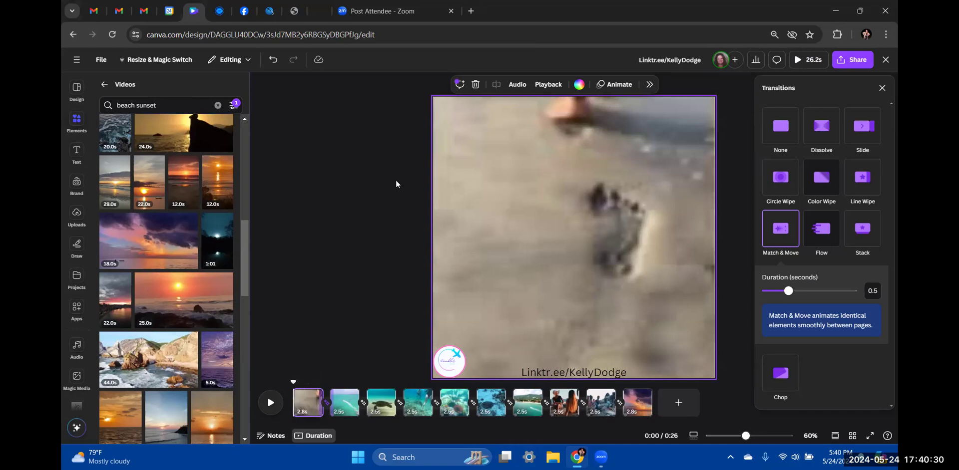
Add a subheading on page 1 reading 'This is how I want to spend all of my mornings'
left_click(75, 154)
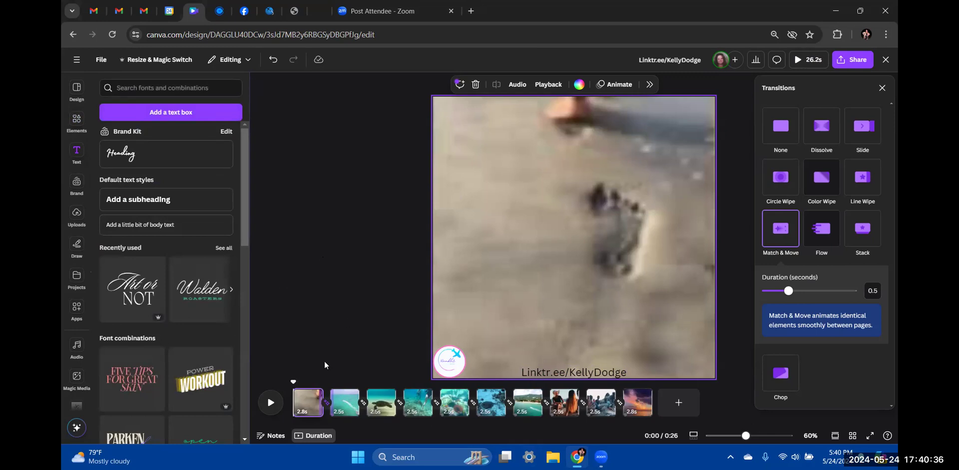
left_click(516, 198)
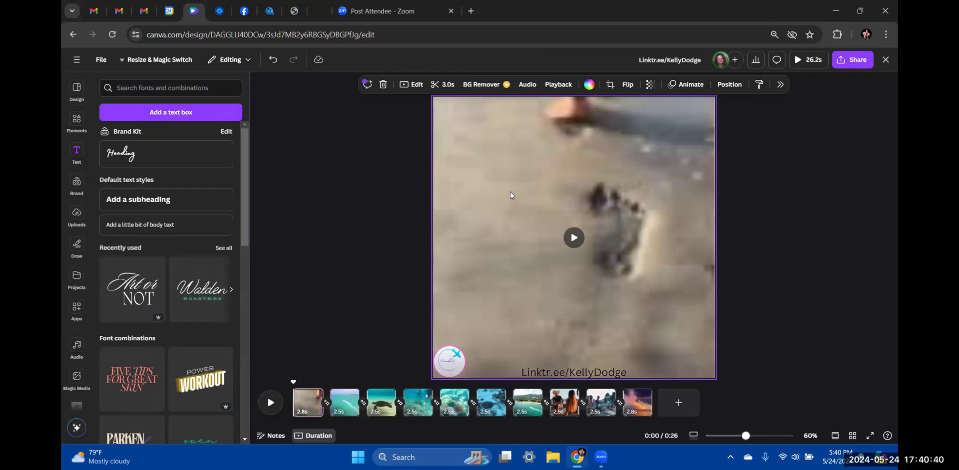
left_click(307, 397)
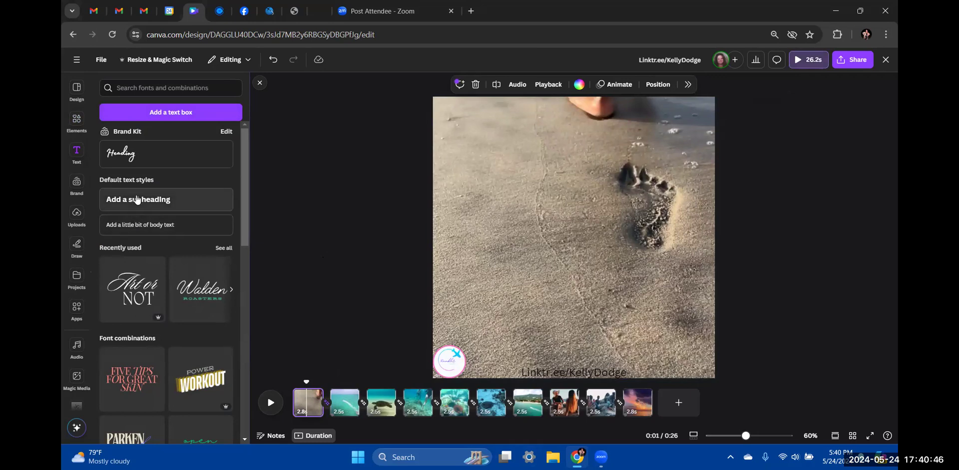
left_click(137, 200)
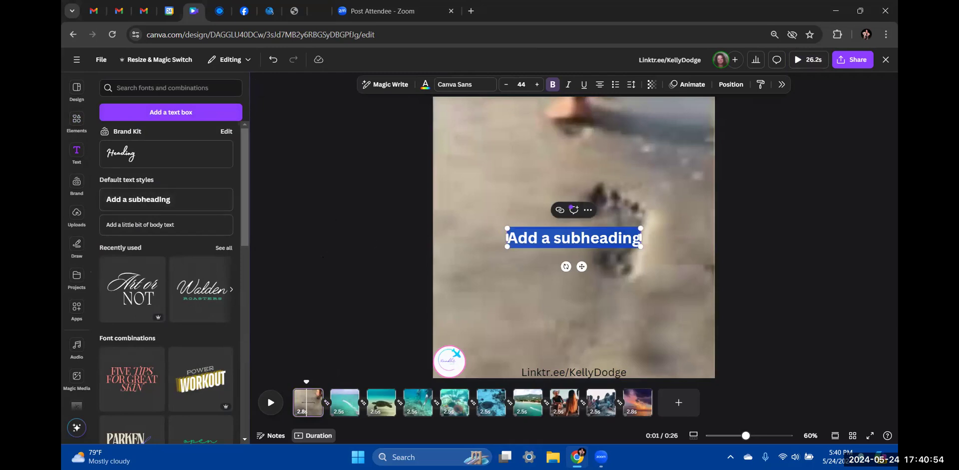
type("Thi")
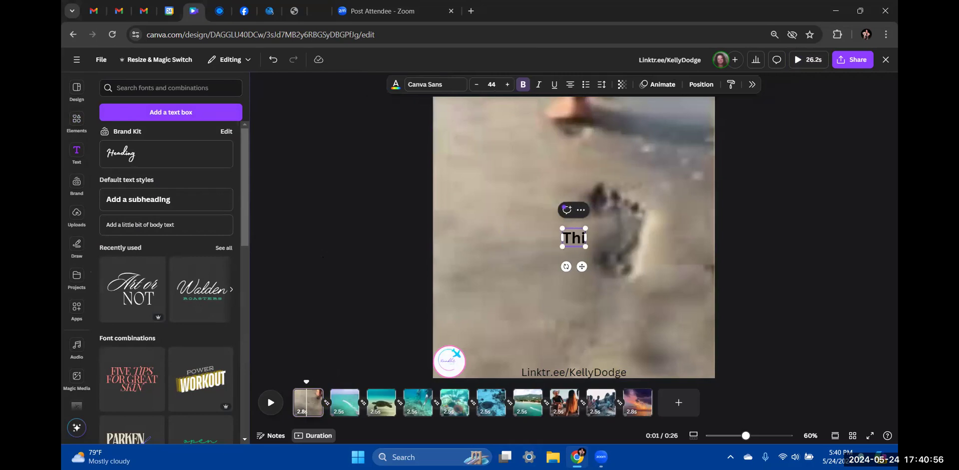
type("s is how")
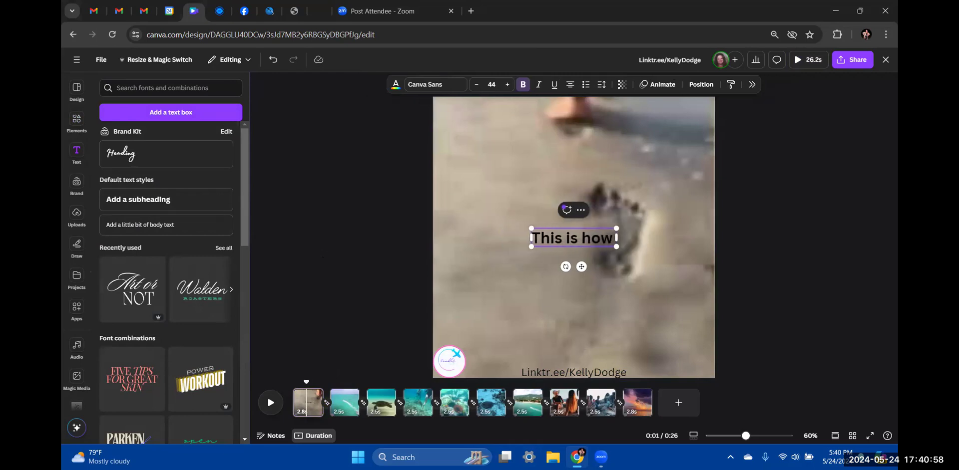
type(" I")
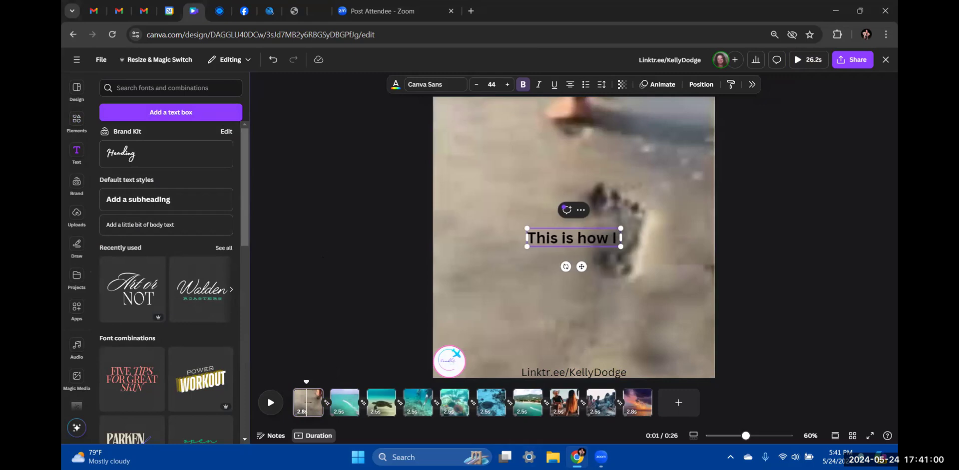
type(" want to spe")
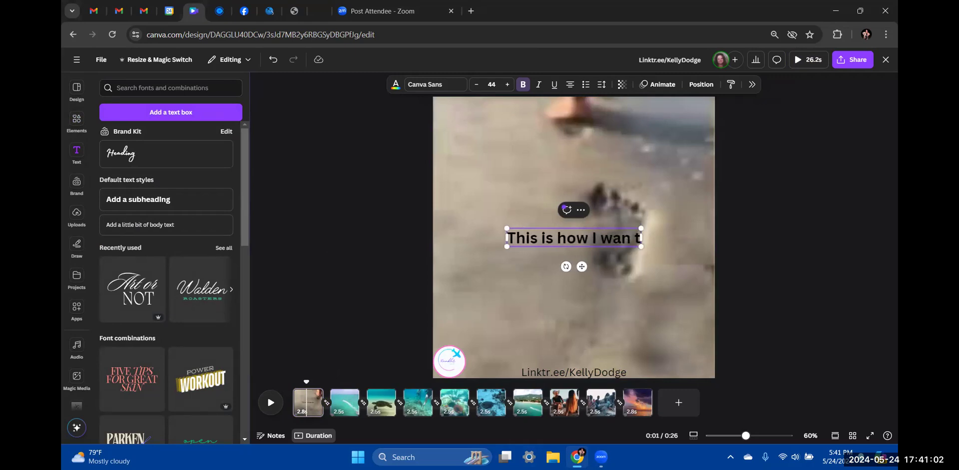
type("n")
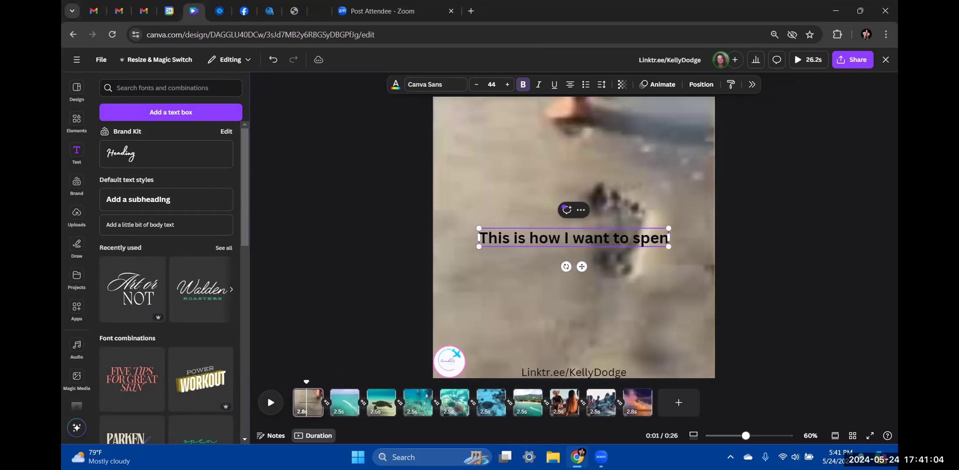
type("d all of my mornings")
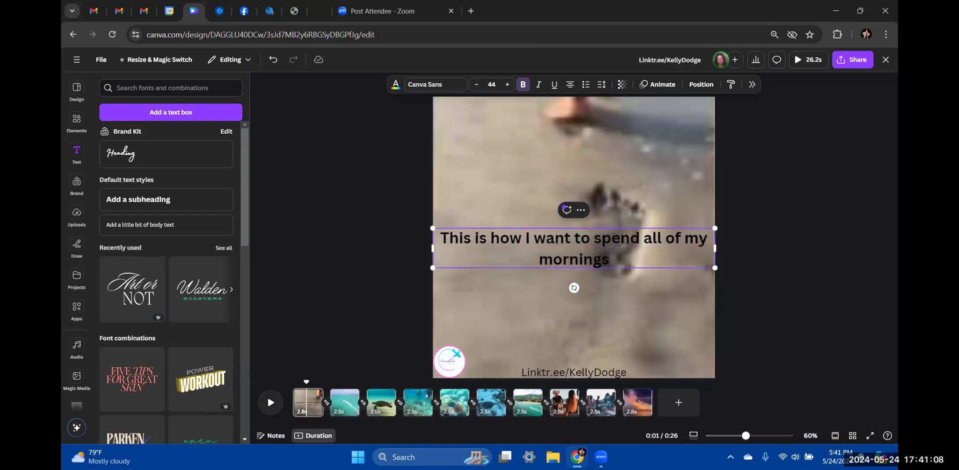
left_click(348, 411)
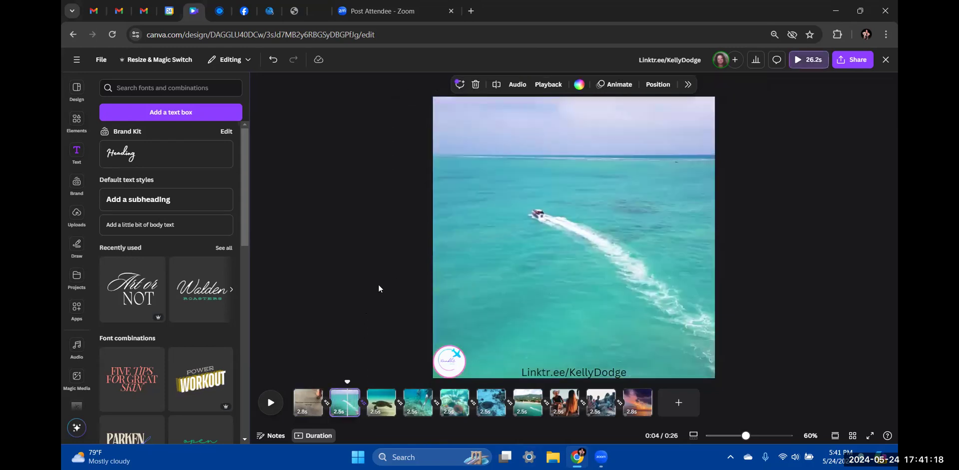
Caption the boat clip on page 2 with the subheading 'A leisurely ride'
left_click(145, 200)
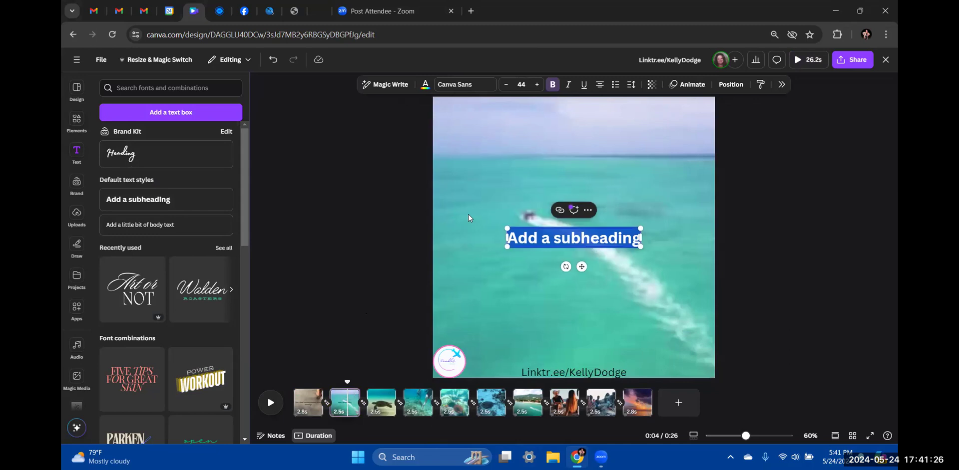
type("A lie")
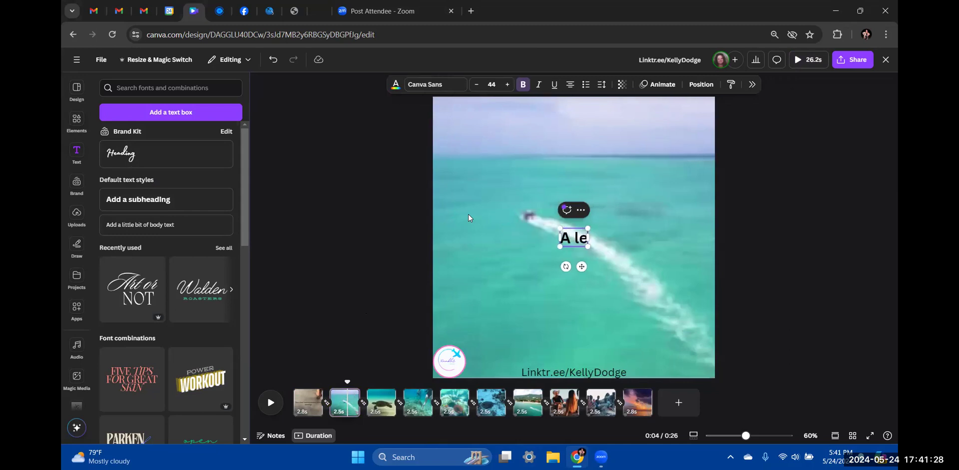
type("isurley")
key("BackSpace")
key("BackSpace")
type("ely ride")
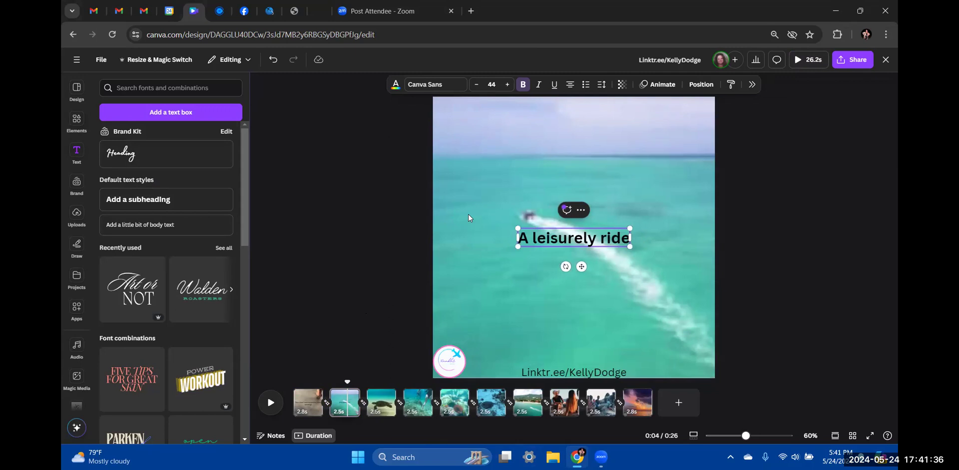
left_click(519, 274)
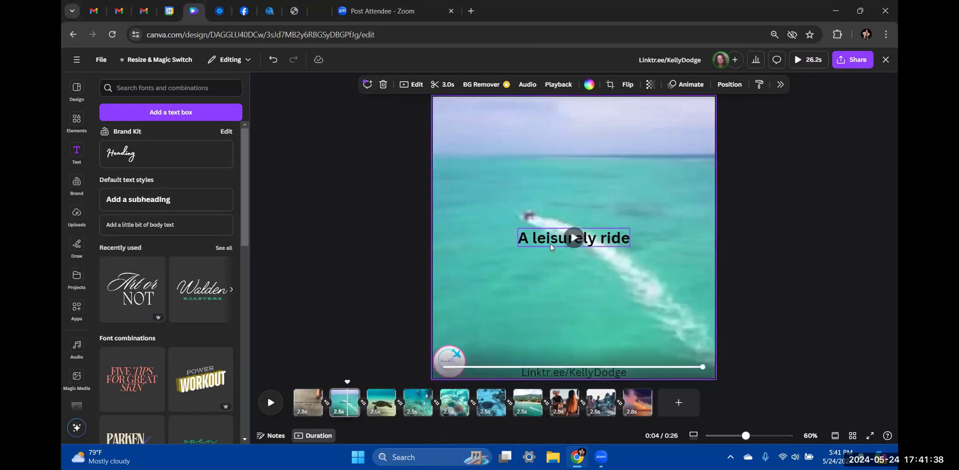
Add a placeholder subheading to the turtle page
left_click(385, 402)
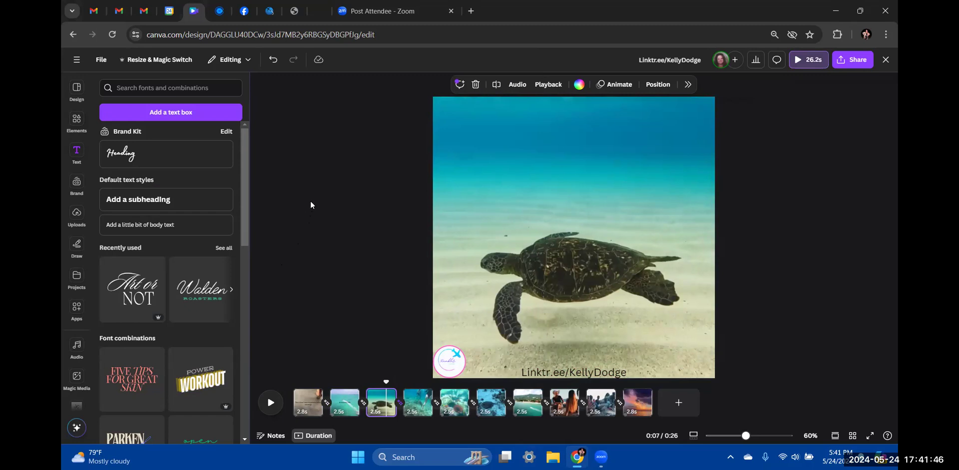
left_click(74, 152)
left_click(139, 199)
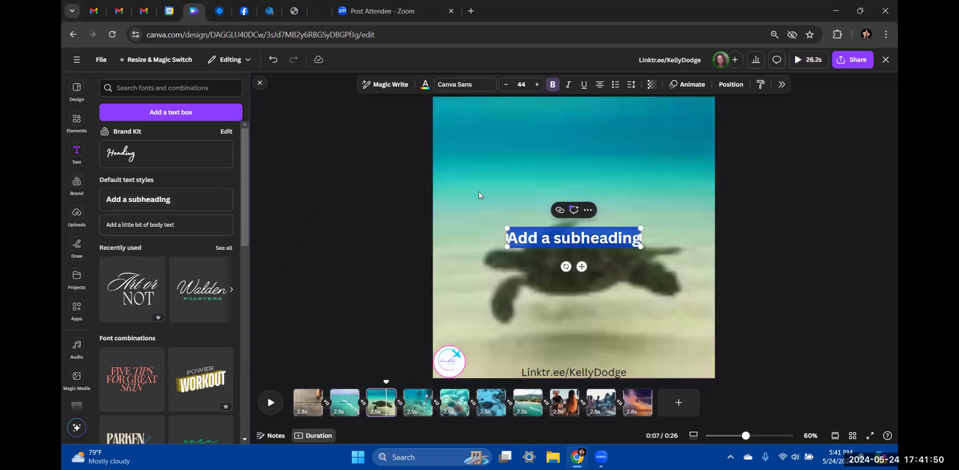
Extend the boat caption to 'A leisurely ride out with the tide...'
left_click(355, 406)
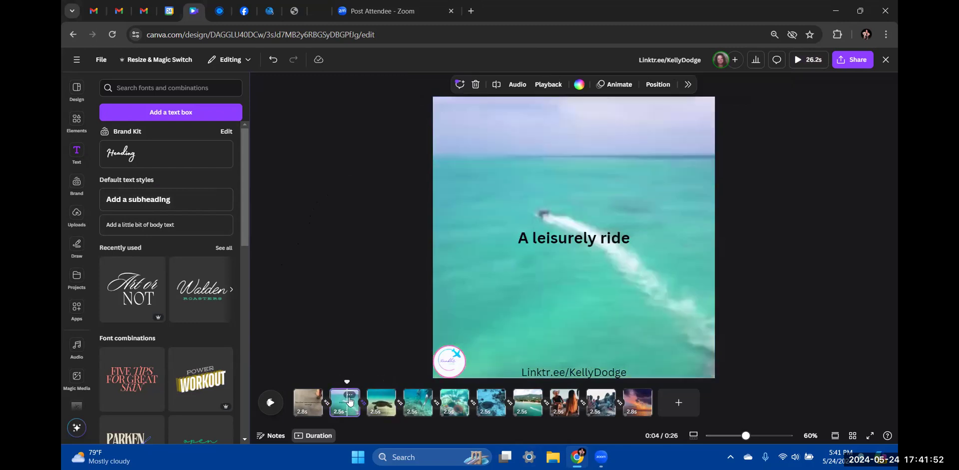
left_click(619, 241)
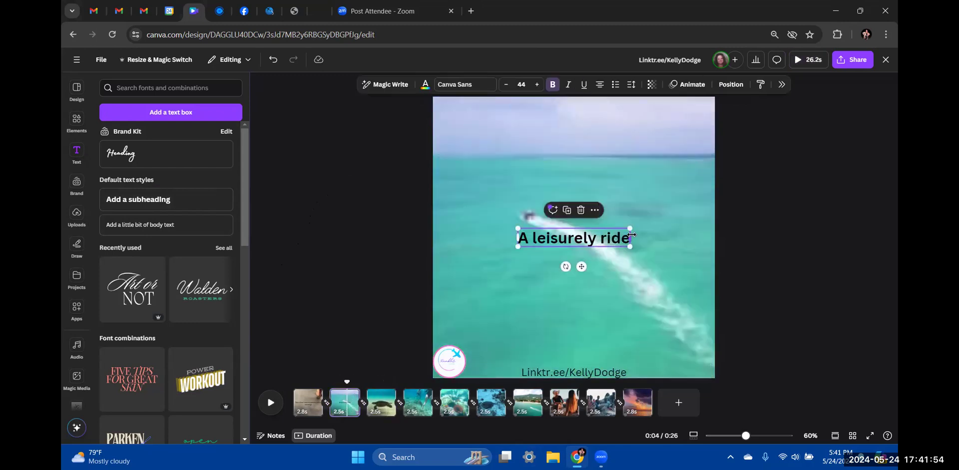
left_click(628, 239)
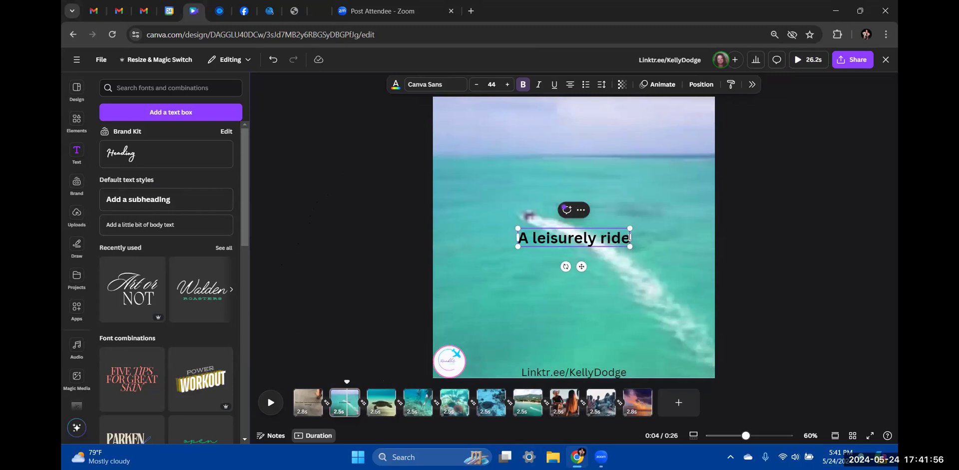
type("out with t")
type("tide")
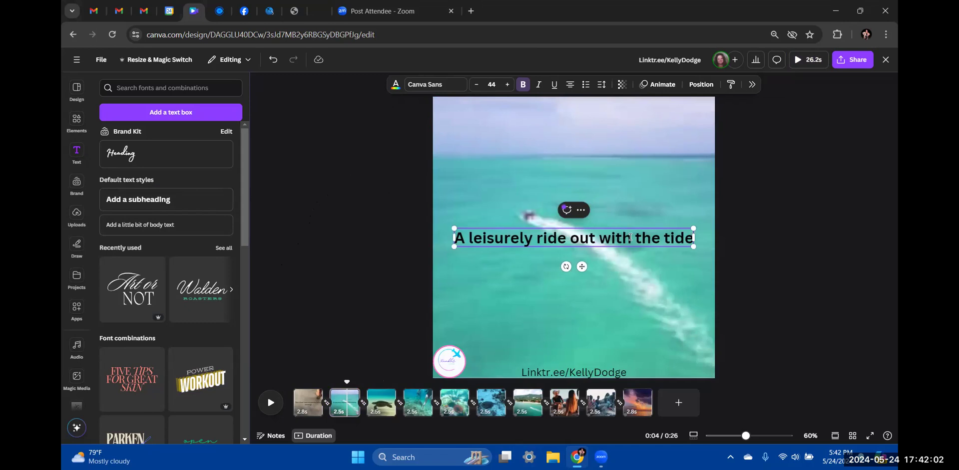
type("...")
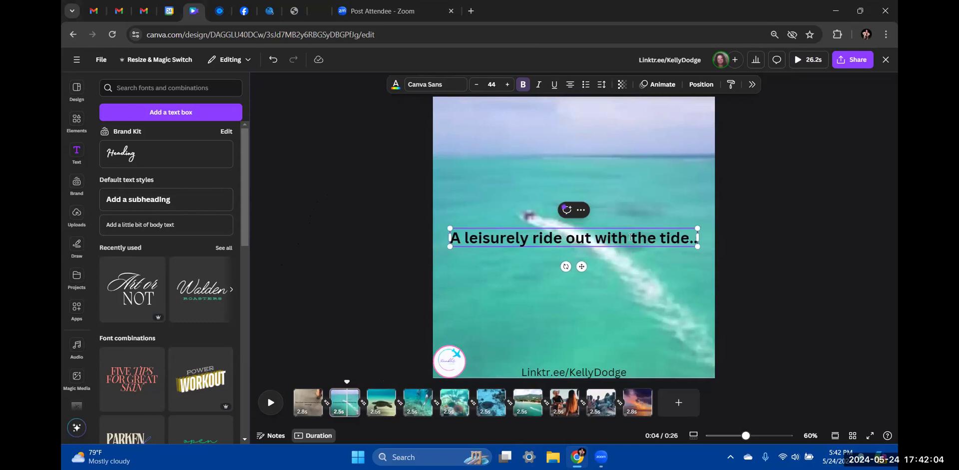
Append '...' to the footprint page's mornings caption
left_click(307, 403)
left_click(599, 264)
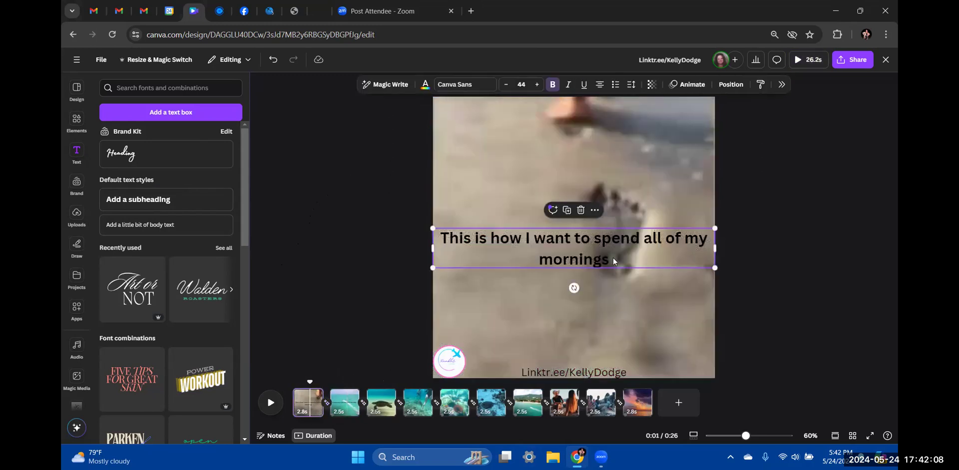
type("...")
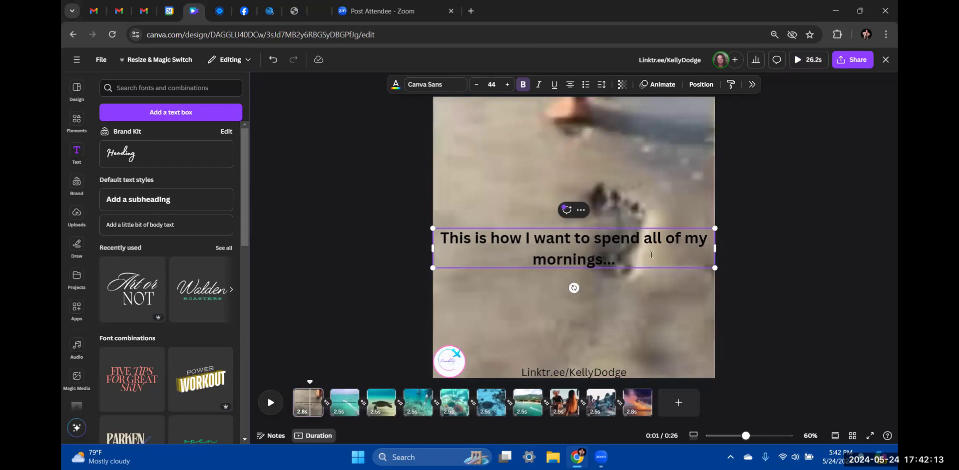
Select the turtle page's placeholder subheading and review the footprint and boat captions
left_click(384, 403)
left_click(549, 233)
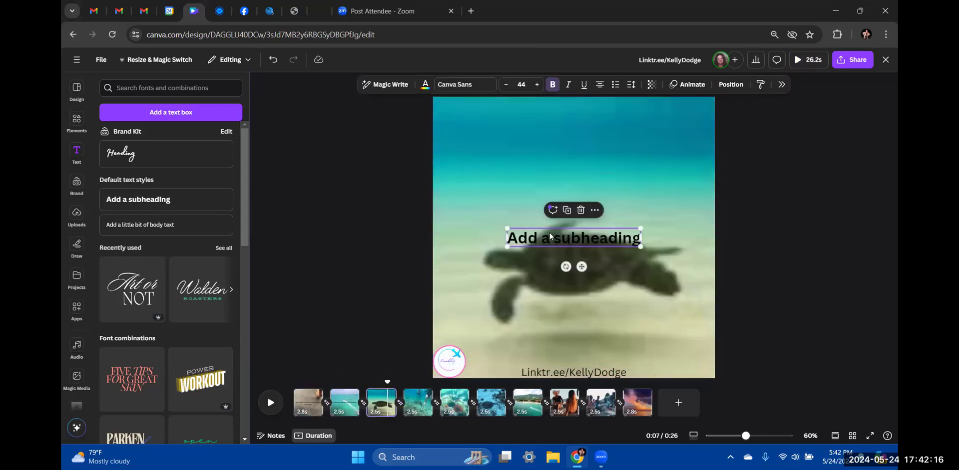
left_click(552, 234)
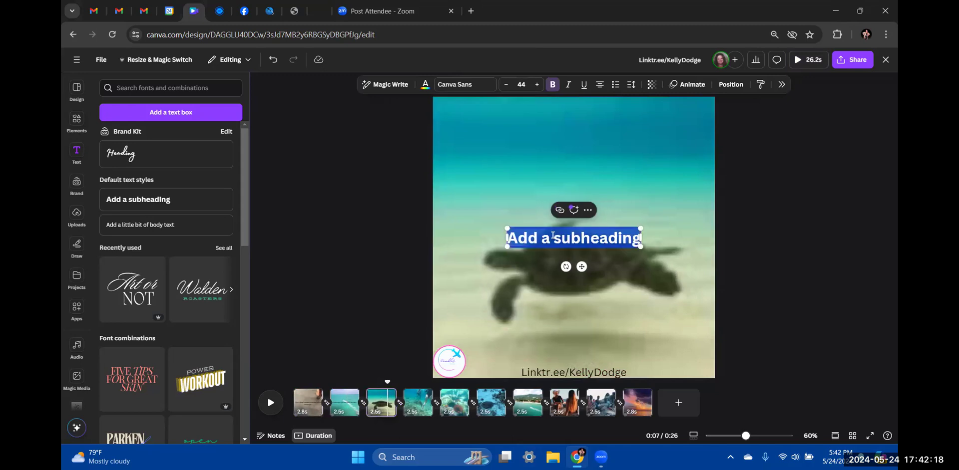
left_click(312, 409)
left_click(353, 408)
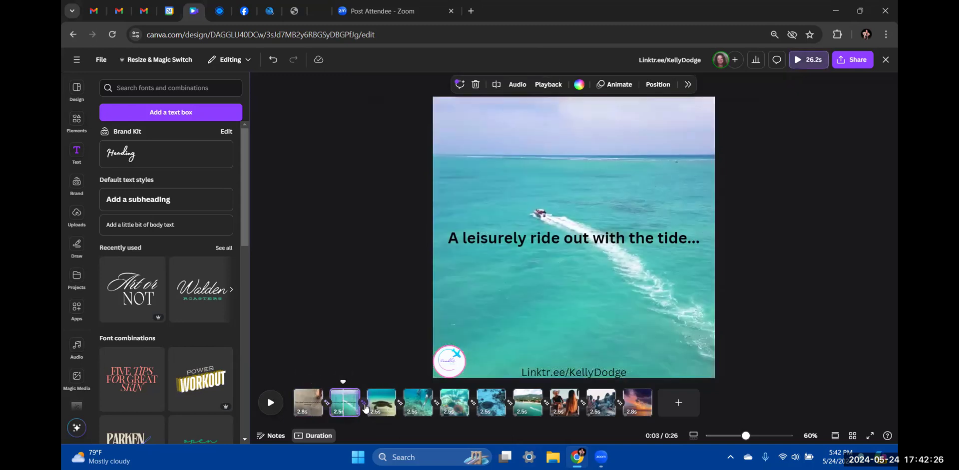
left_click(379, 410)
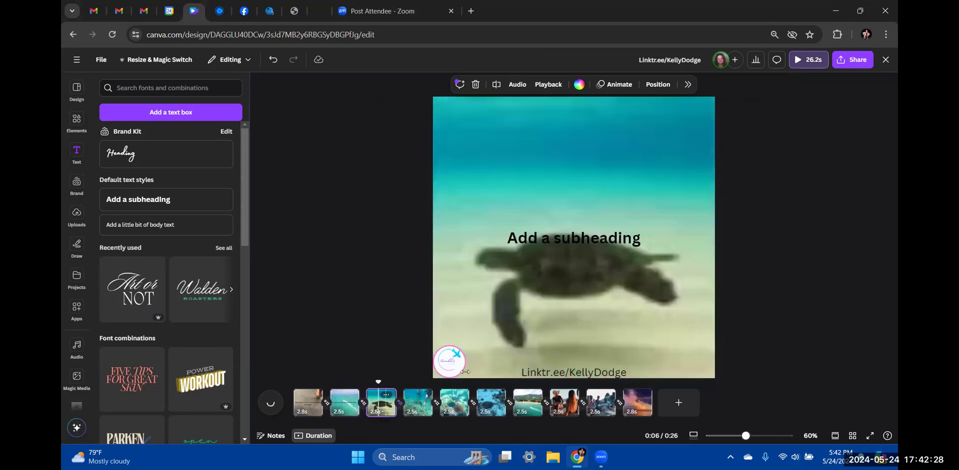
Replace the turtle placeholder with the caption 'Spending time with nature...'
left_click(579, 239)
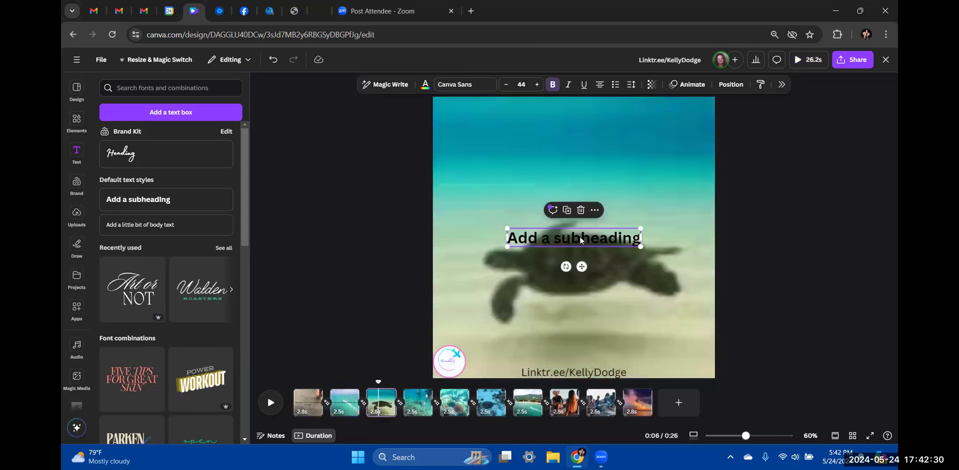
double_click(579, 237)
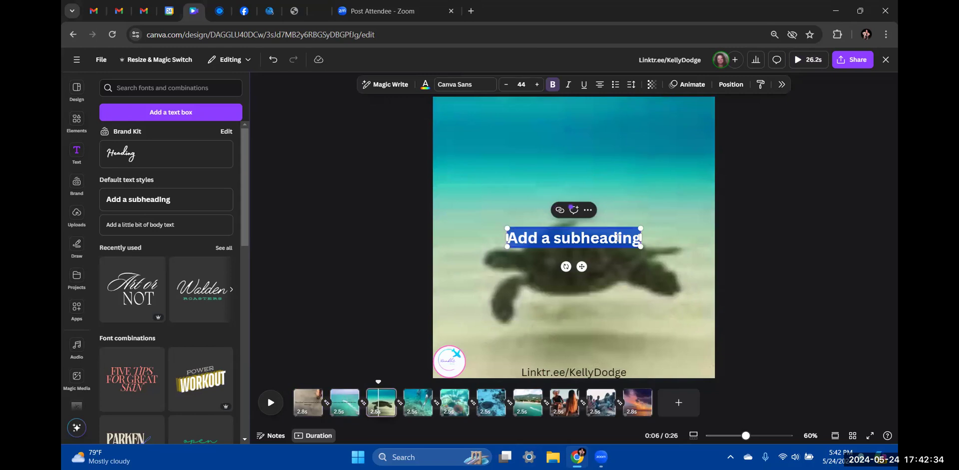
type("spendin")
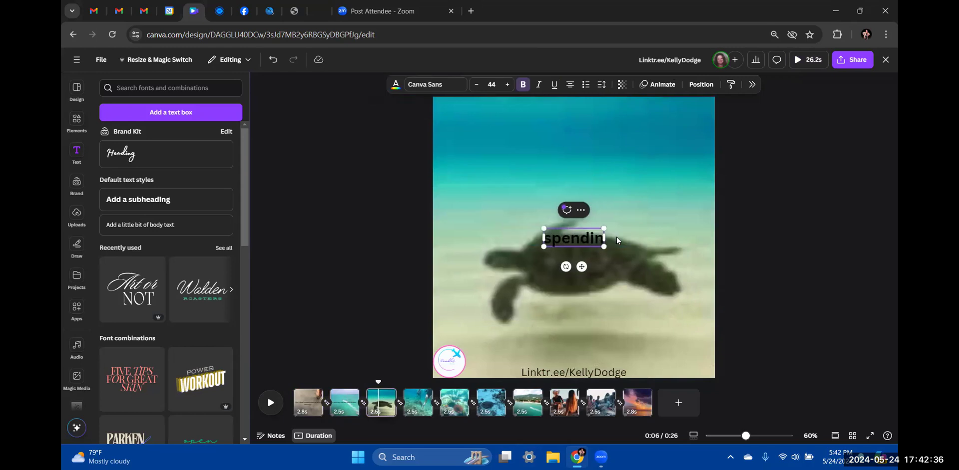
key("BackSpace")
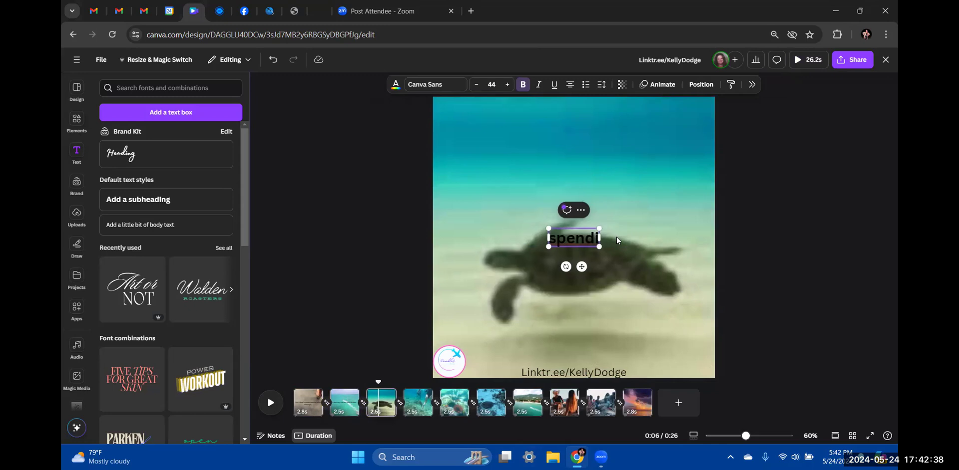
key("BackSpace")
key("BackSpace")
key("BackSpace")
key("BackSpace")
key("BackSpace")
key("BackSpace")
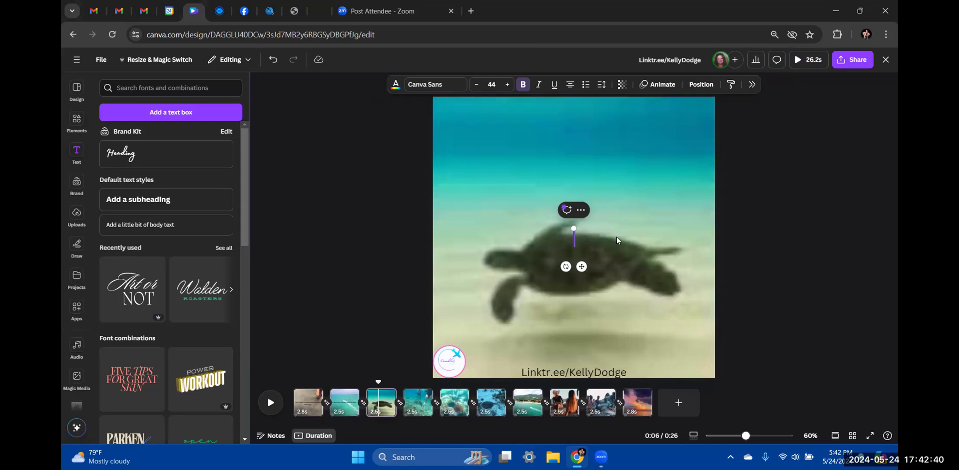
type("Spe")
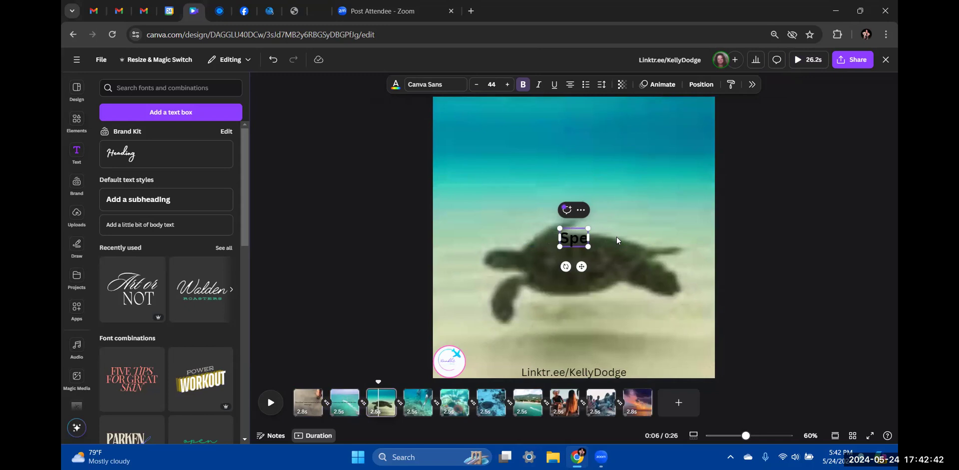
type("nding time")
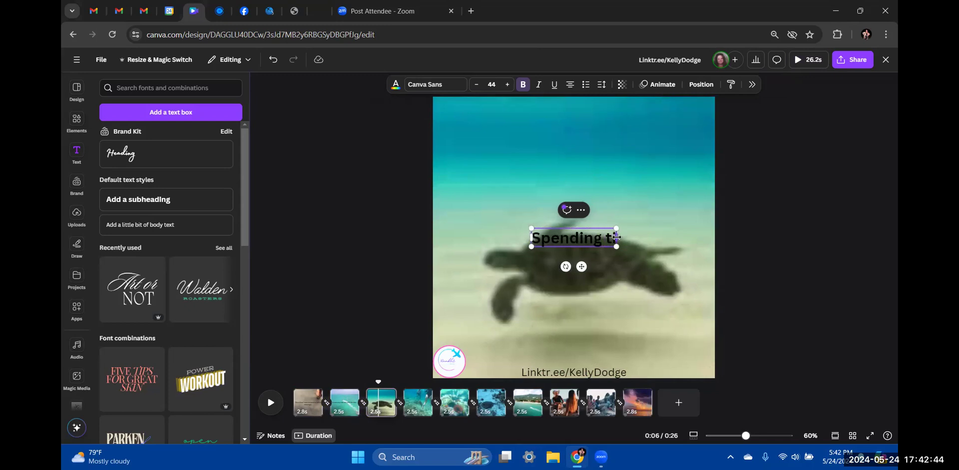
type(" with na")
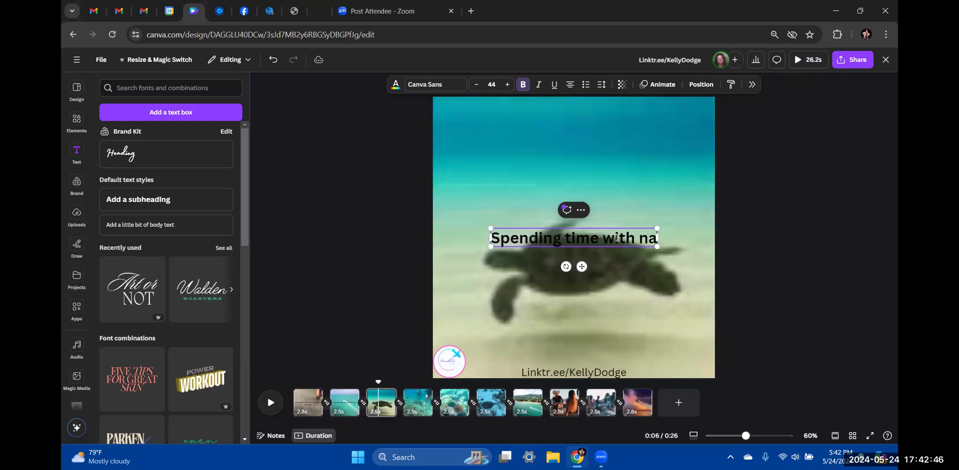
type("ture")
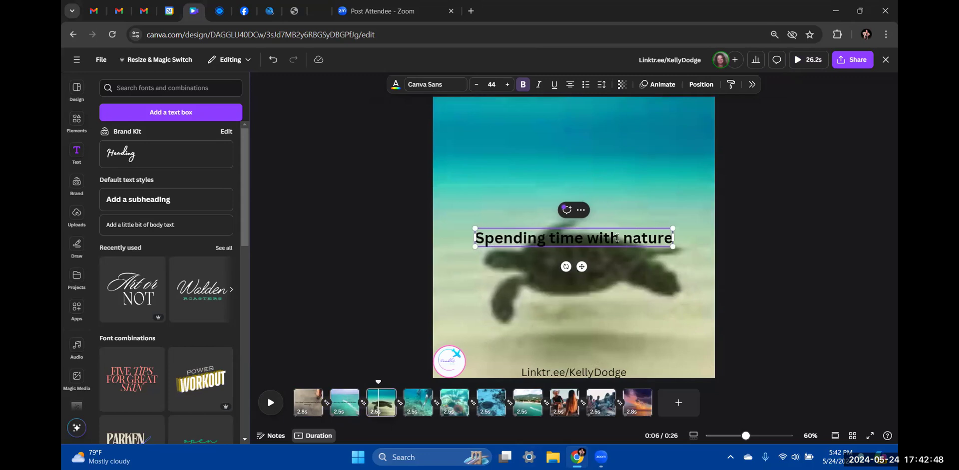
type("...")
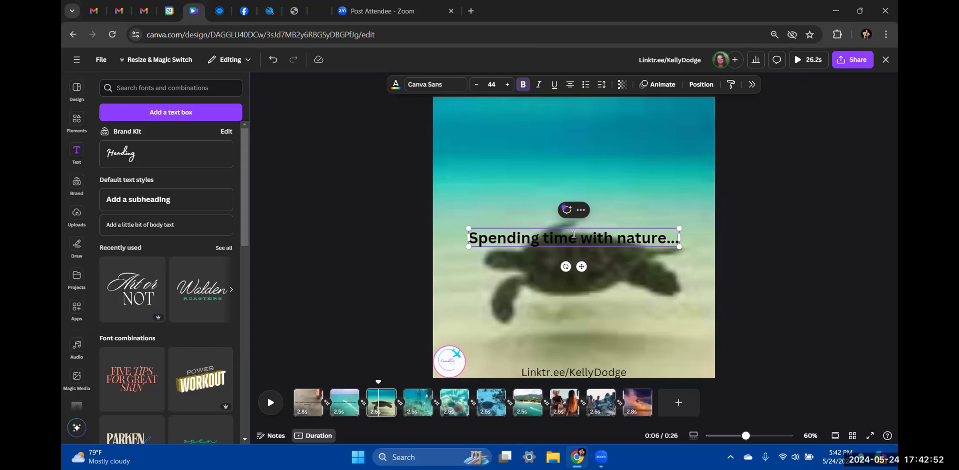
Give the swimmer-and-turtle clip the bold subheading 'swiming alongside...', then move to the sea urchin clip
left_click(424, 411)
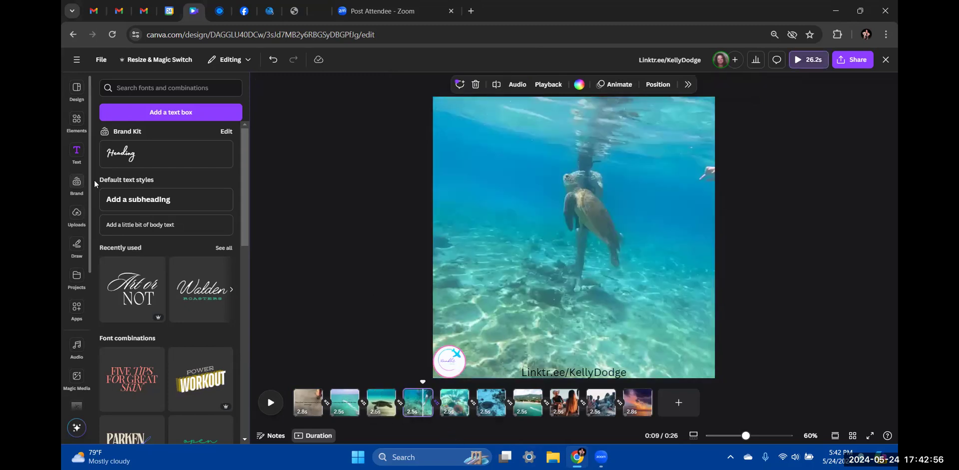
left_click(147, 202)
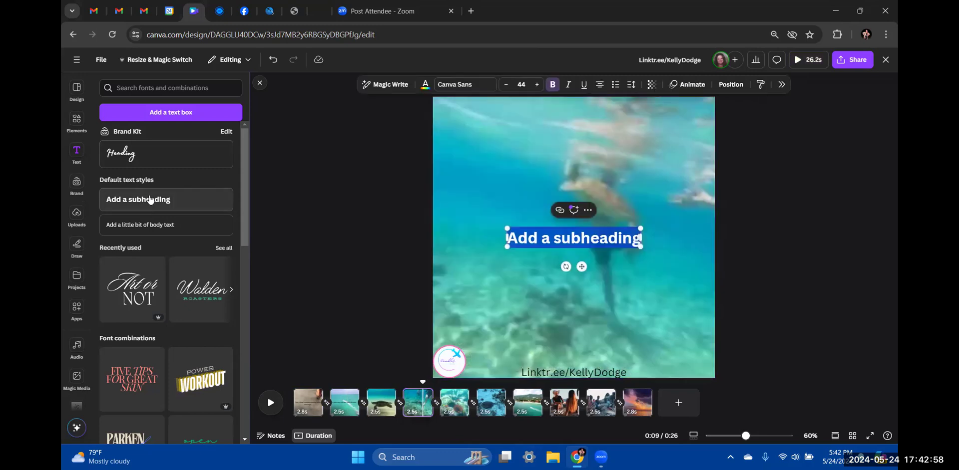
left_click(530, 235)
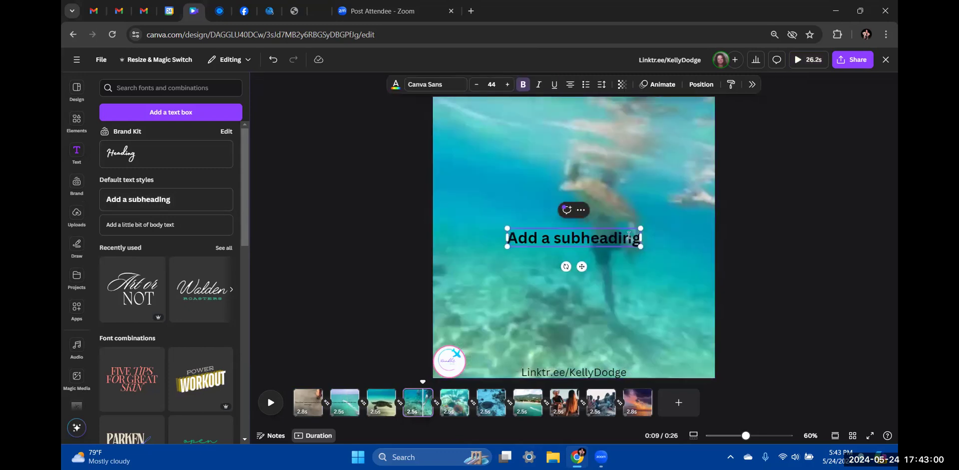
left_click_drag(638, 237, 506, 237)
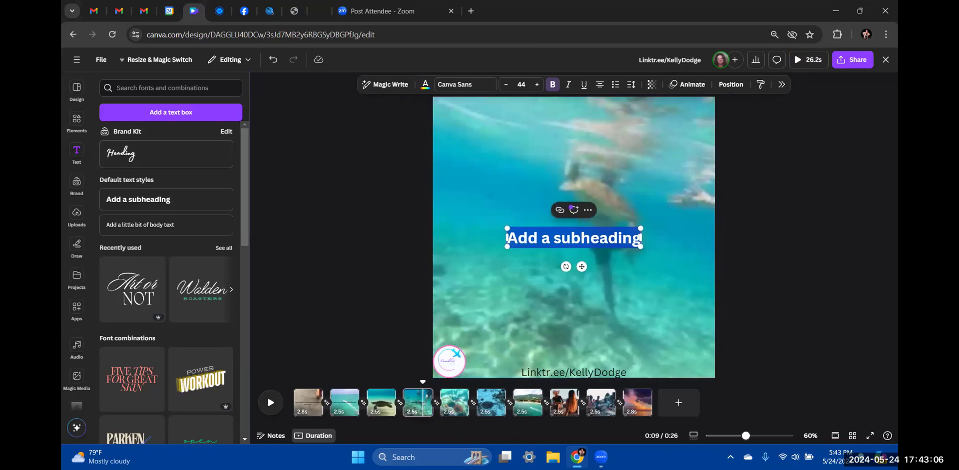
type("W")
key("BackSpace")
type("swiming alongside...")
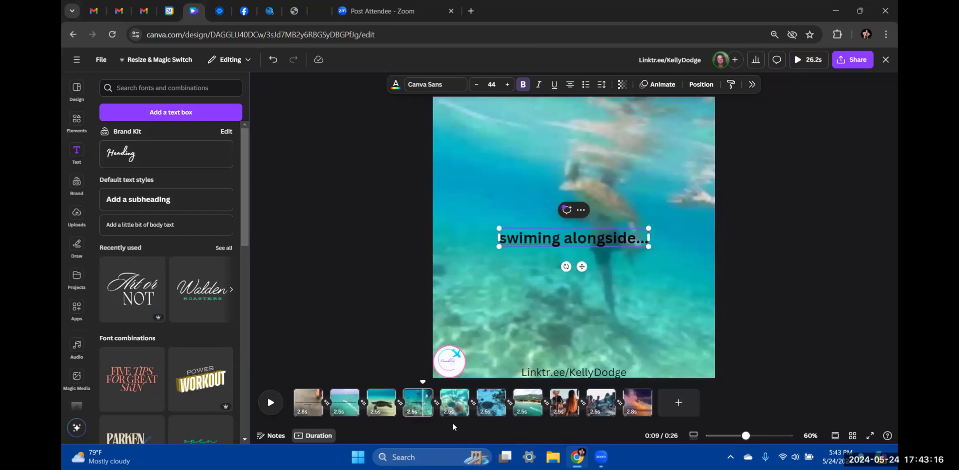
left_click(454, 406)
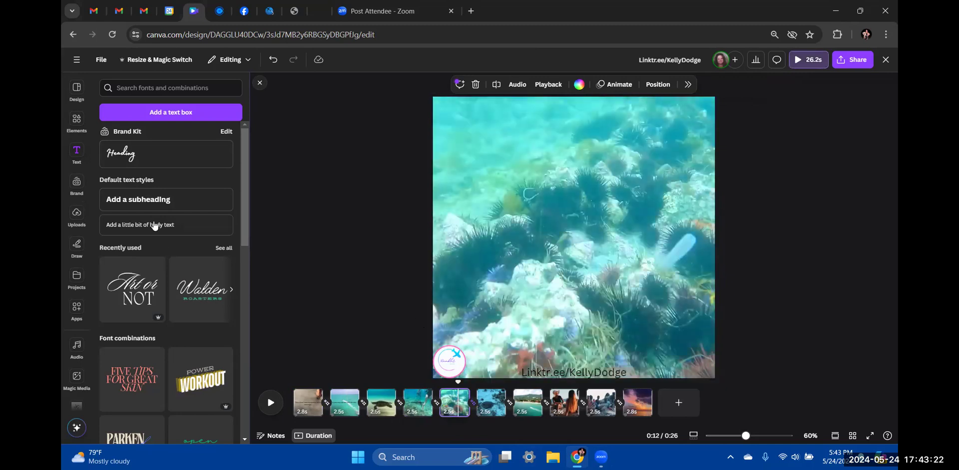
Add a bold subheading reading 'Enjoying the beauty...' to the sea urchin clip
left_click(151, 199)
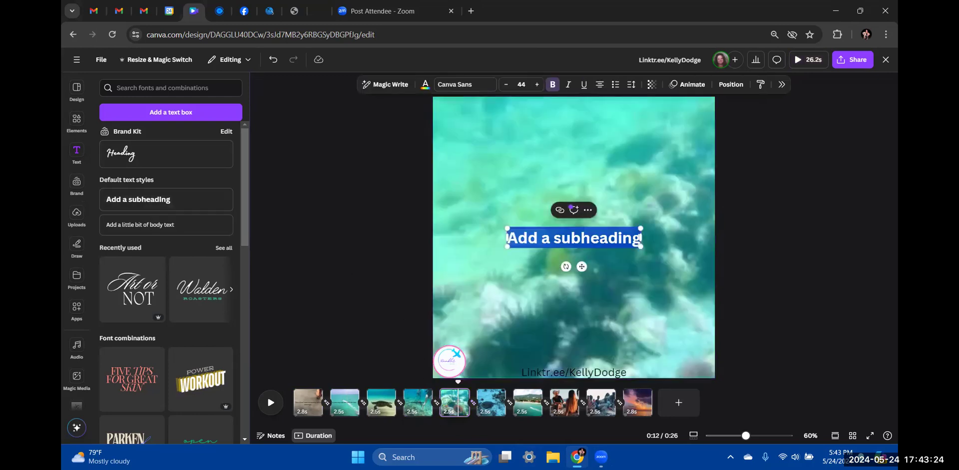
type("En")
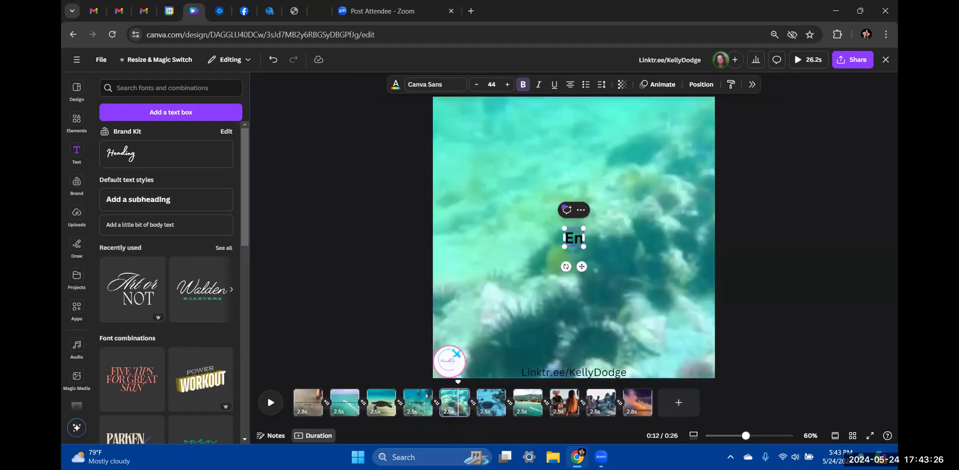
type("joying the")
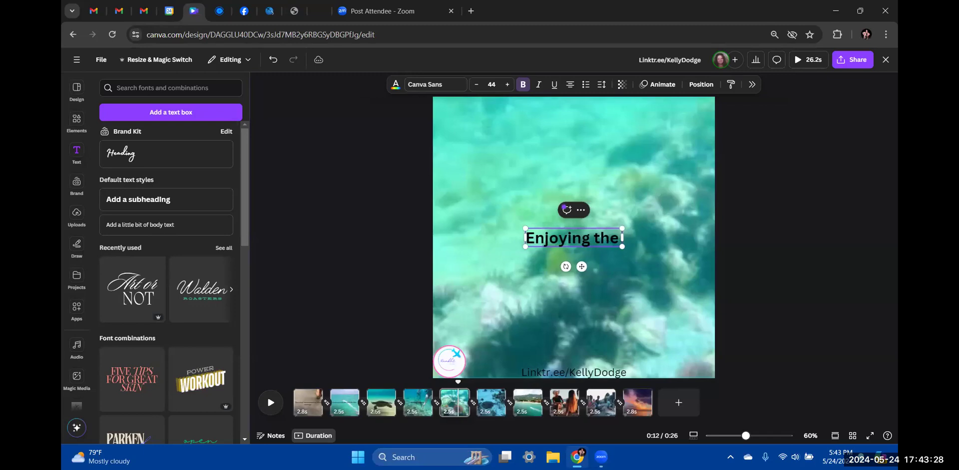
type(" beauty")
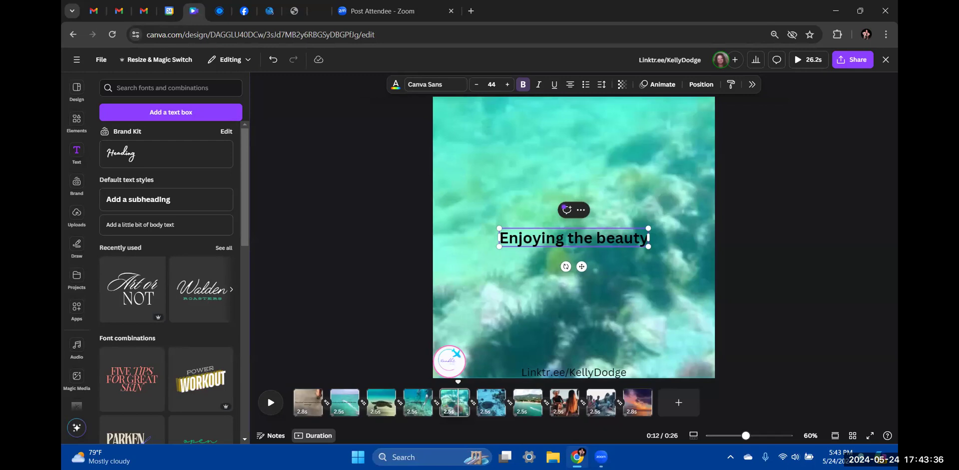
type("...")
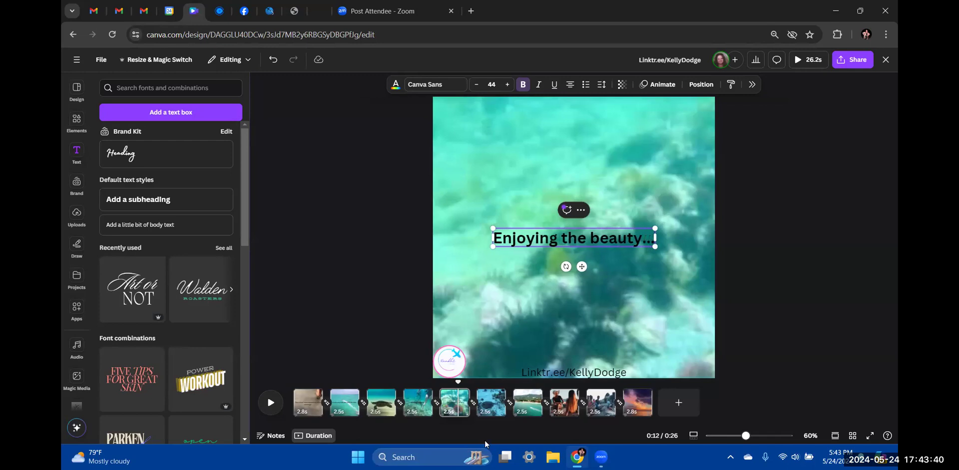
Caption the stingray clip with the subheading 'and dreatures we seek...'
left_click(488, 403)
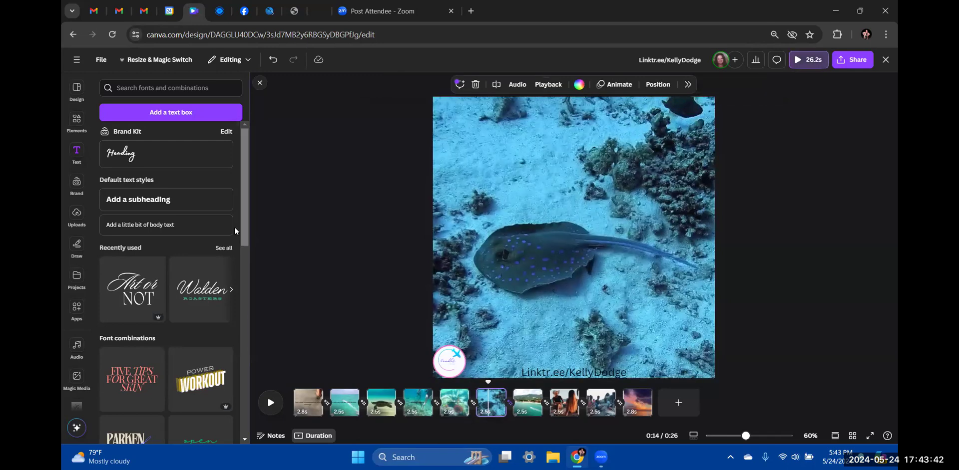
left_click(189, 203)
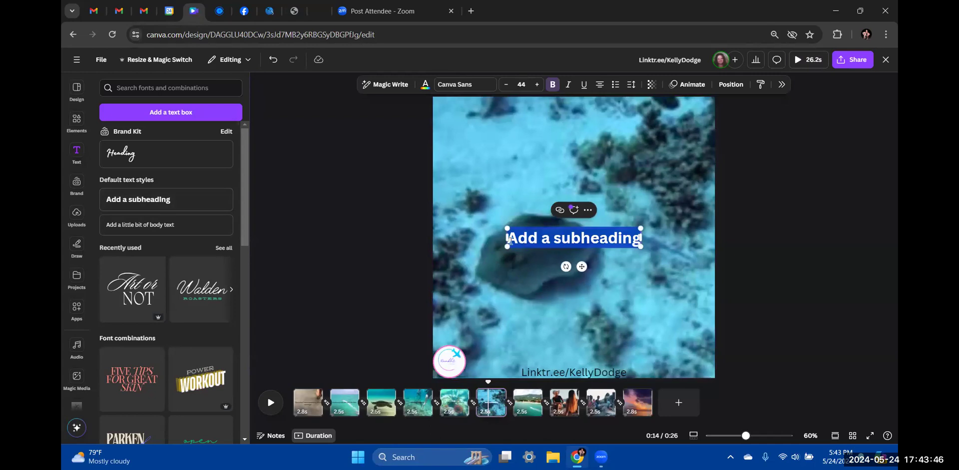
type("and")
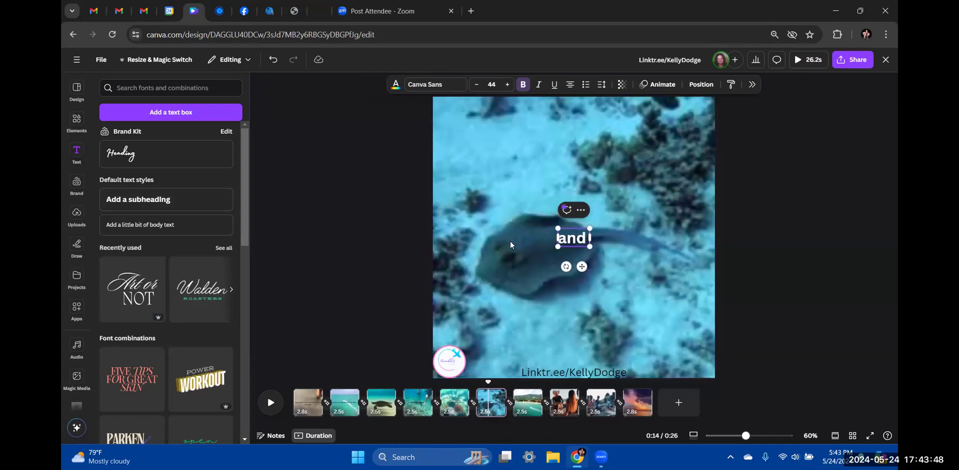
type(" drea")
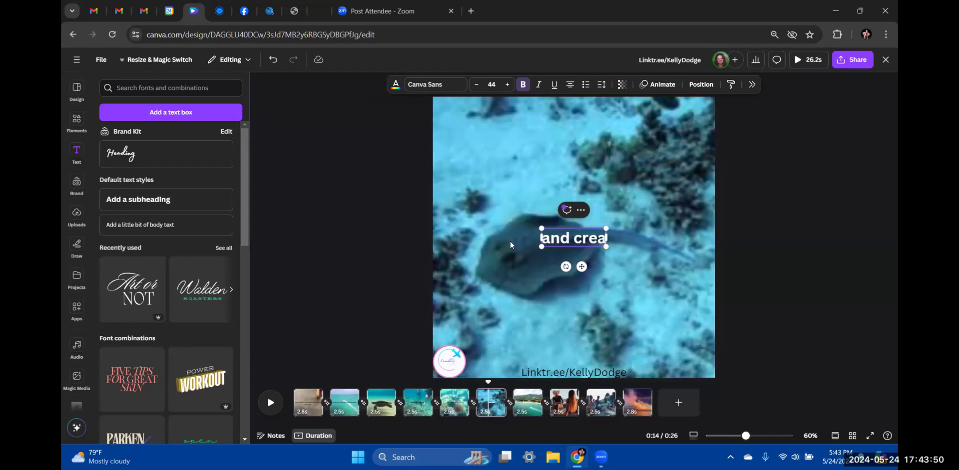
type("tures w")
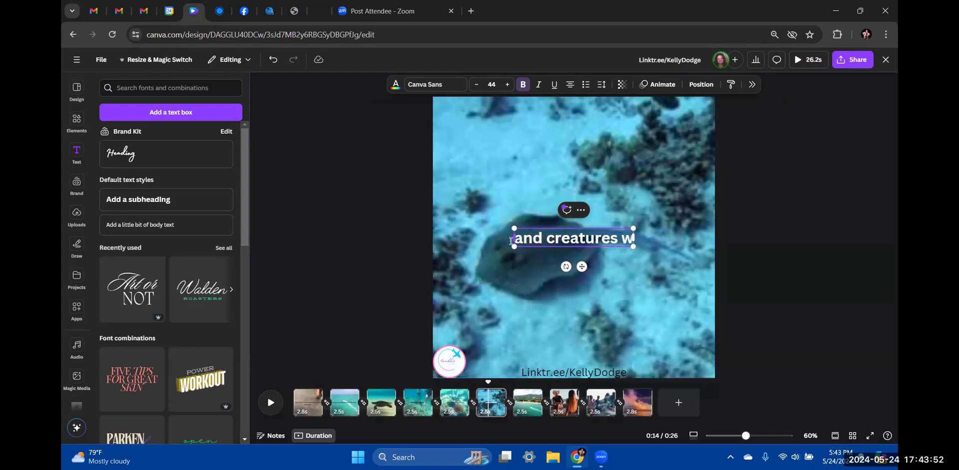
type("e seek...")
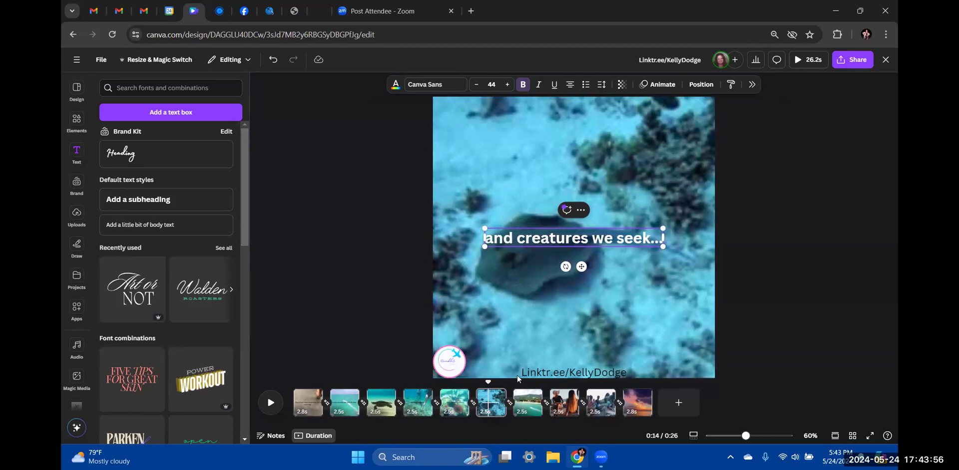
Add a subheading reading 'what a spectacular way...' to the beach scene clip
left_click(523, 404)
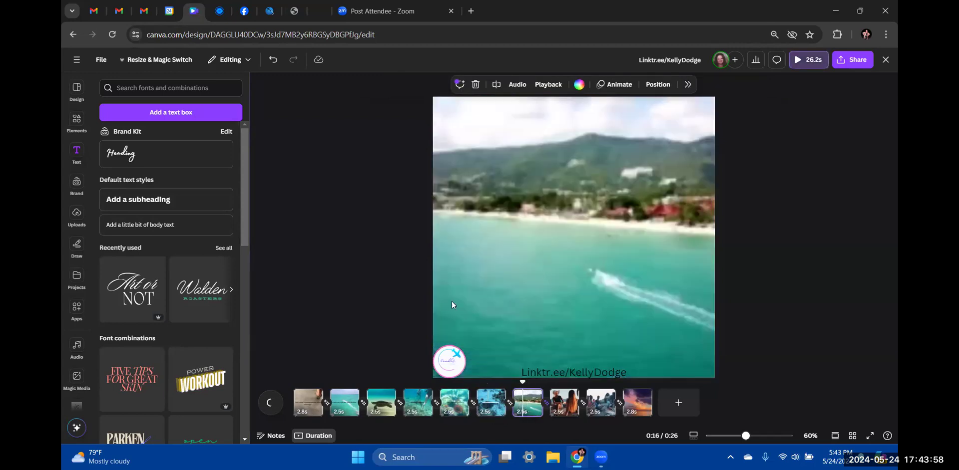
left_click(137, 201)
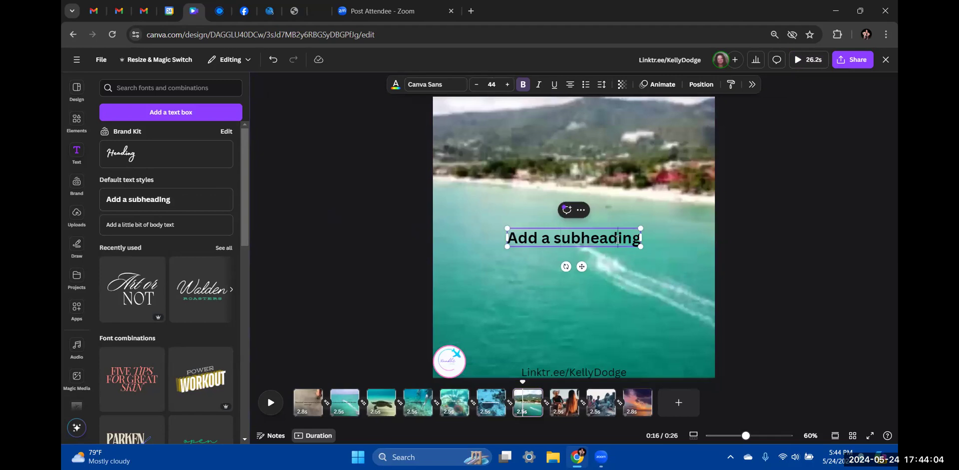
left_click_drag(640, 239, 498, 247)
left_click(565, 239)
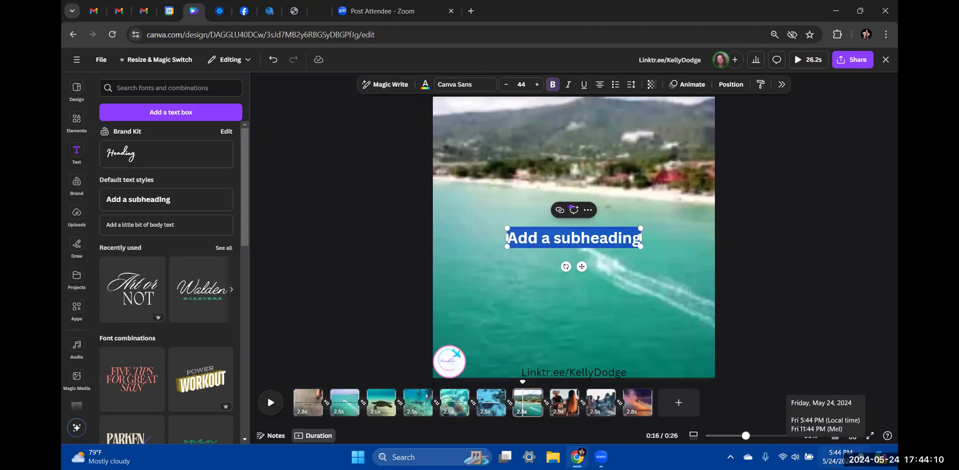
type("wha")
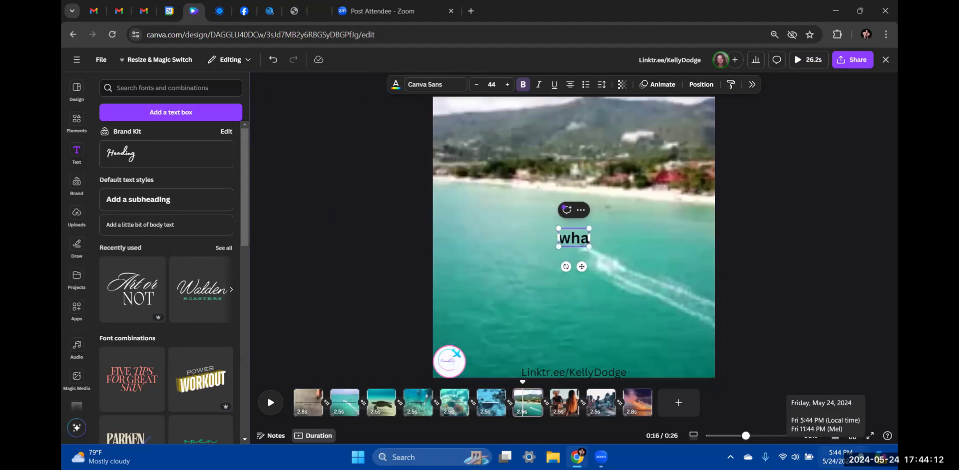
type("t a beautif")
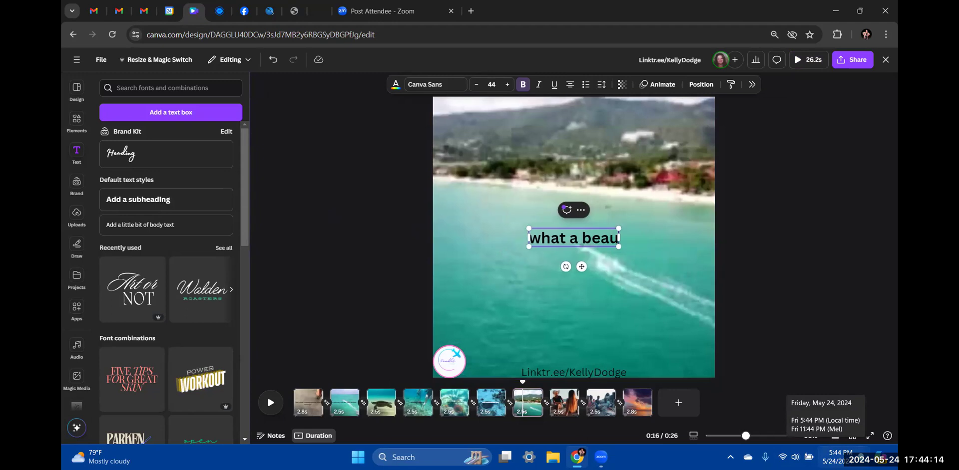
key("BackSpace")
key("BackSpace")
key("BackSpace")
key("BackSpace")
key("BackSpace")
key("BackSpace")
key("BackSpace")
key("BackSpace")
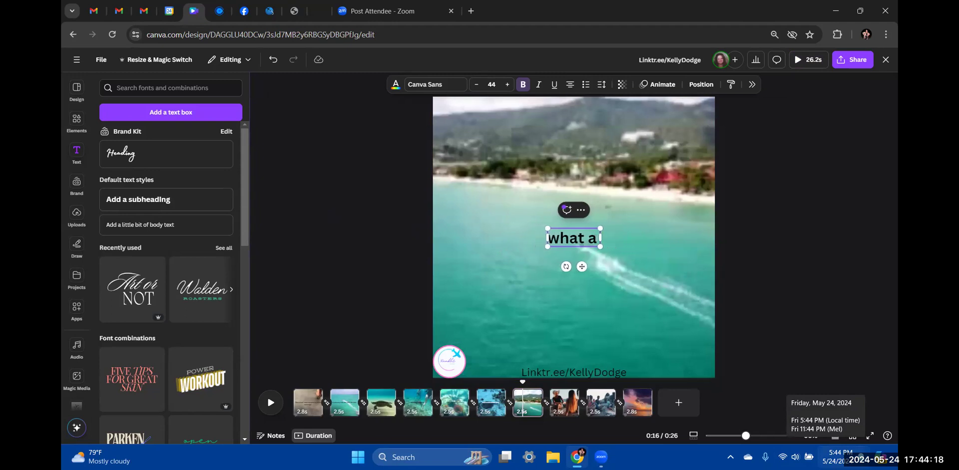
type("spec")
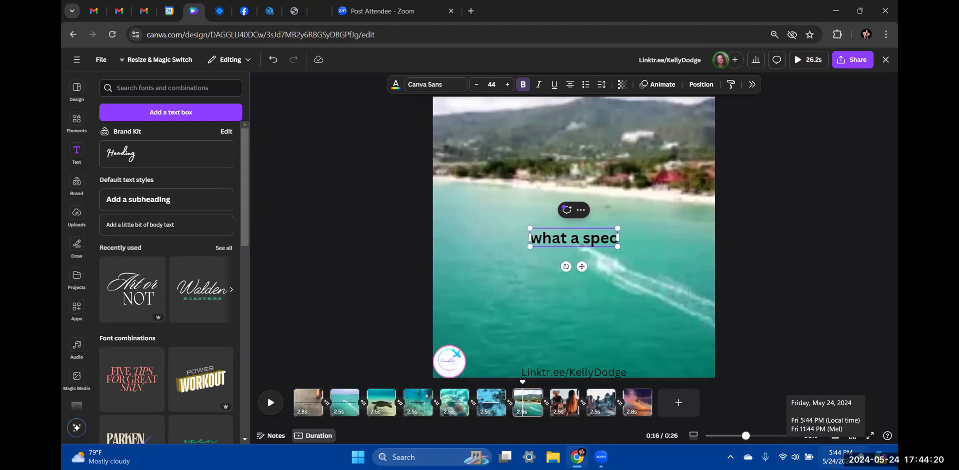
type("tacular")
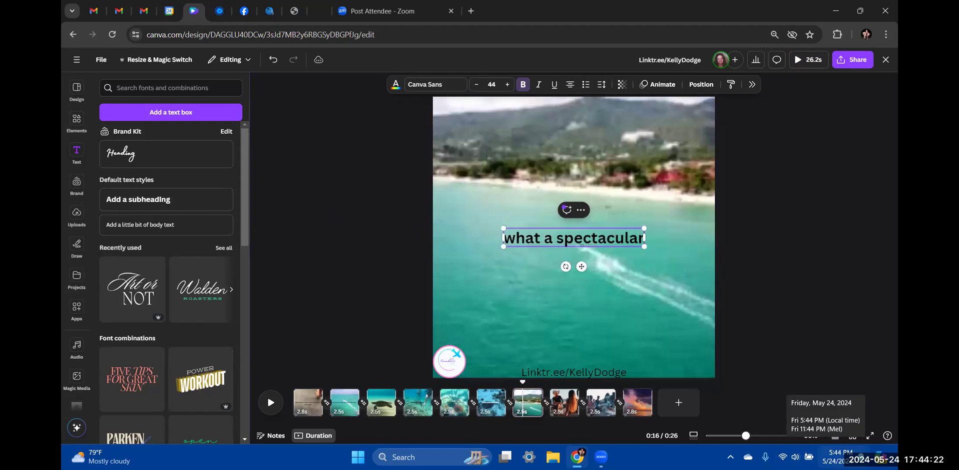
type(" way...")
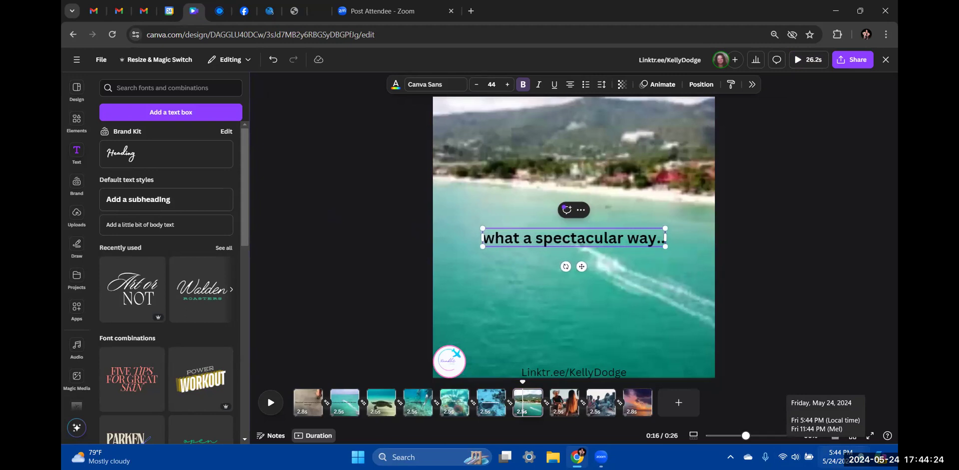
Caption the two-women beach clip with the subheading 'to carry your troubles away...'
left_click(562, 402)
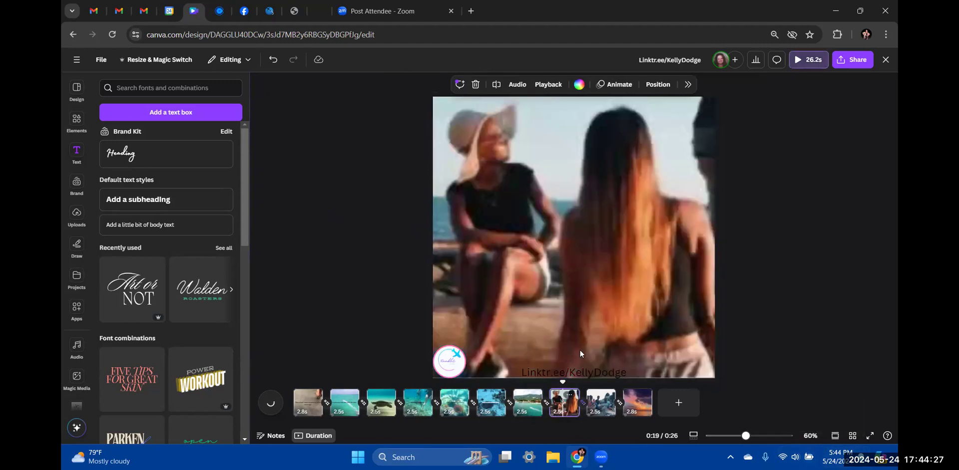
left_click(160, 203)
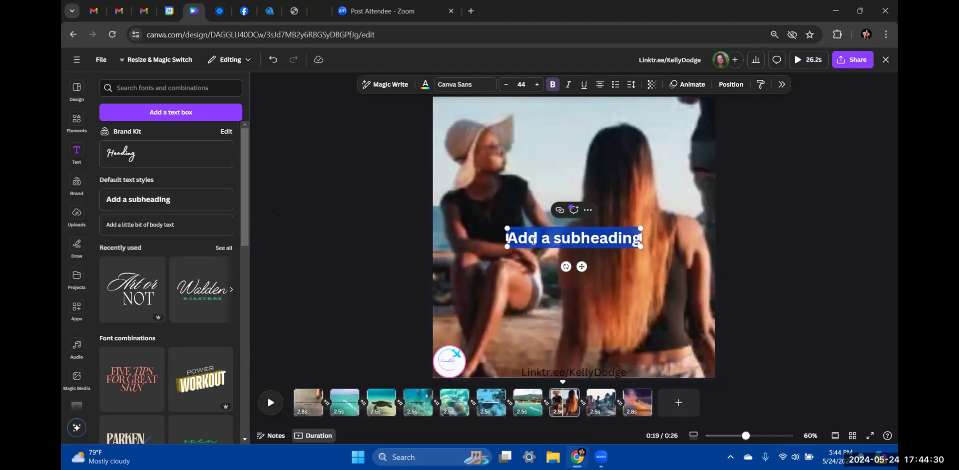
type("to carry your troubles away")
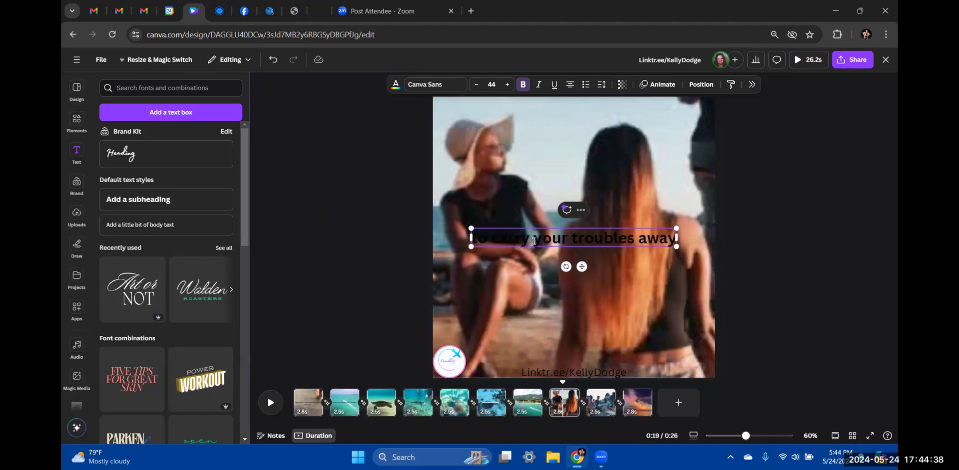
type("...")
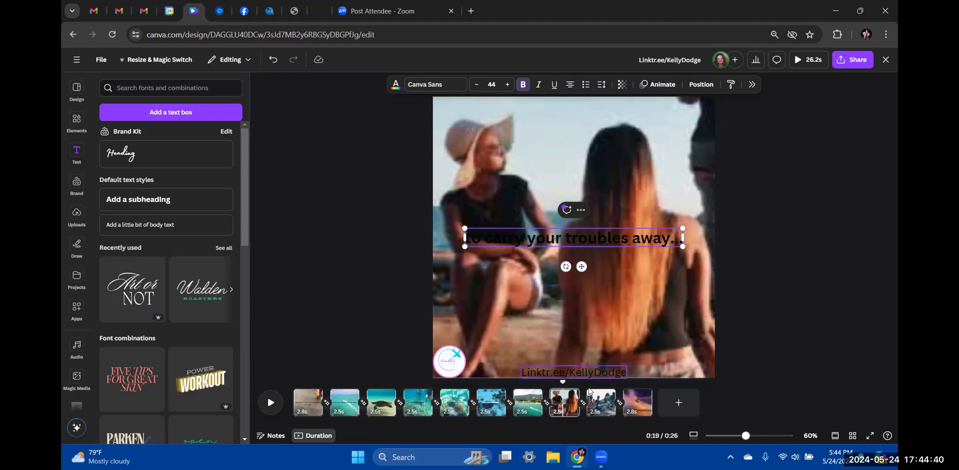
Caption the group-of-friends clip 'lots of laughter and sun..', replacing a misspelled first attempt
left_click(602, 409)
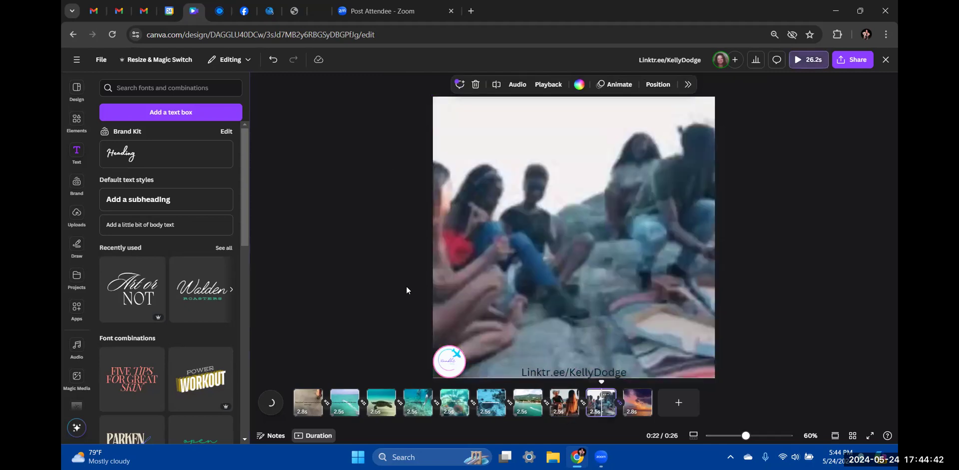
left_click(167, 199)
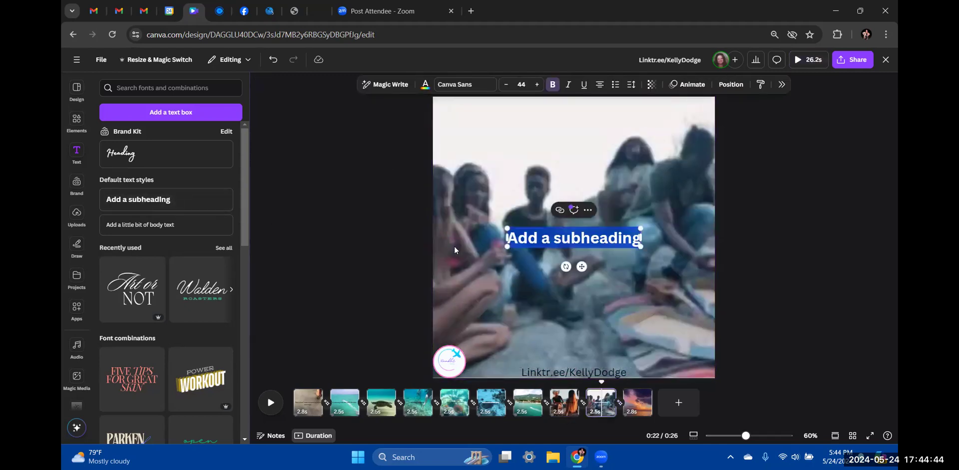
type("make t")
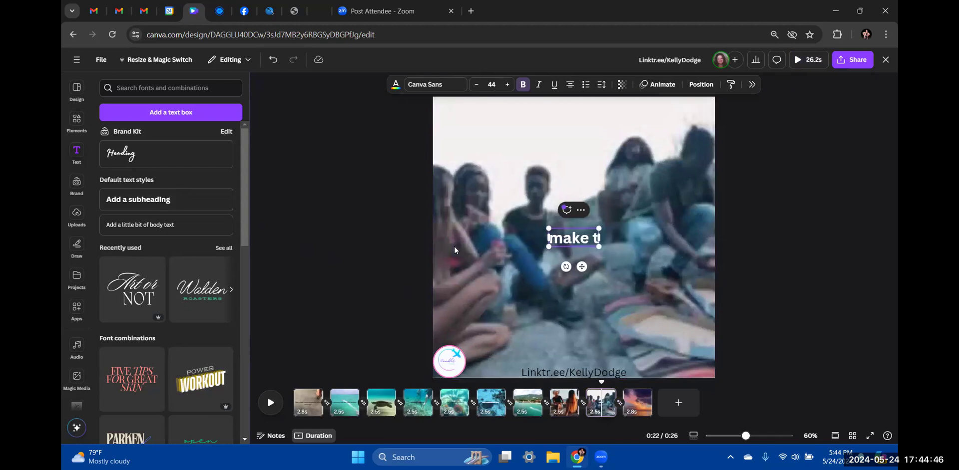
type("ime for waht")
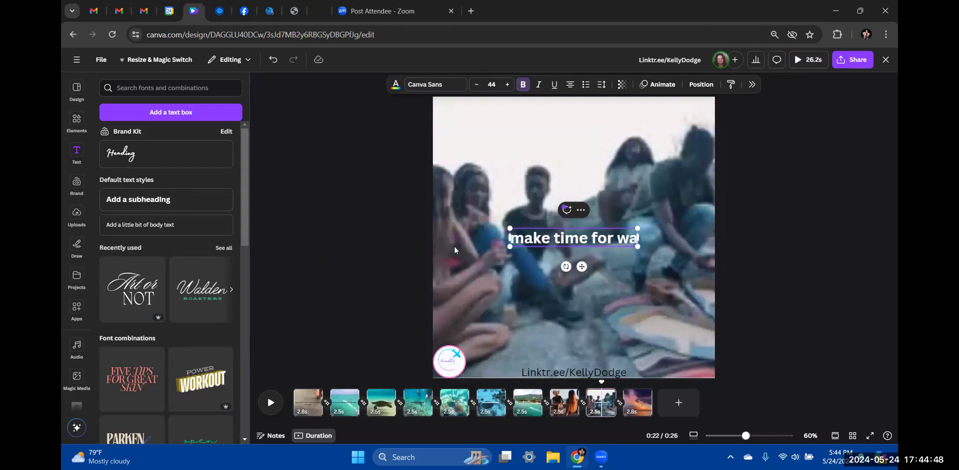
key("BackSpace")
key("BackSpace")
key("BackSpace")
key("BackSpace")
key("BackSpace")
key("BackSpace")
key("BackSpace")
key("BackSpace")
key("BackSpace")
key("BackSpace")
key("BackSpace")
key("BackSpace")
key("BackSpace")
key("BackSpace")
key("BackSpace")
key("BackSpace")
key("BackSpace")
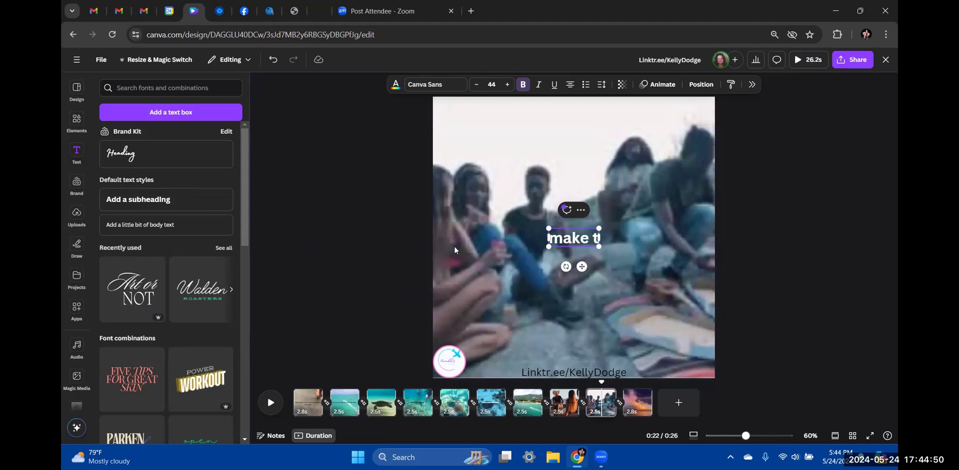
key("BackSpace")
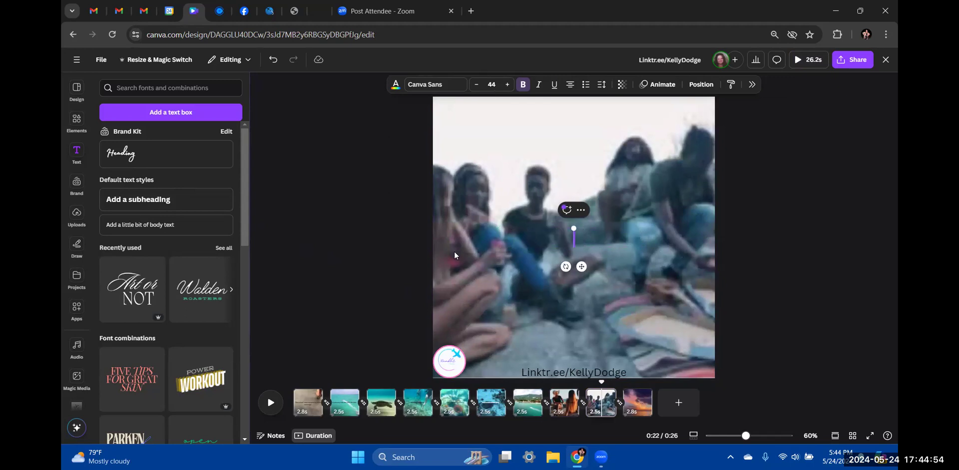
type("lots")
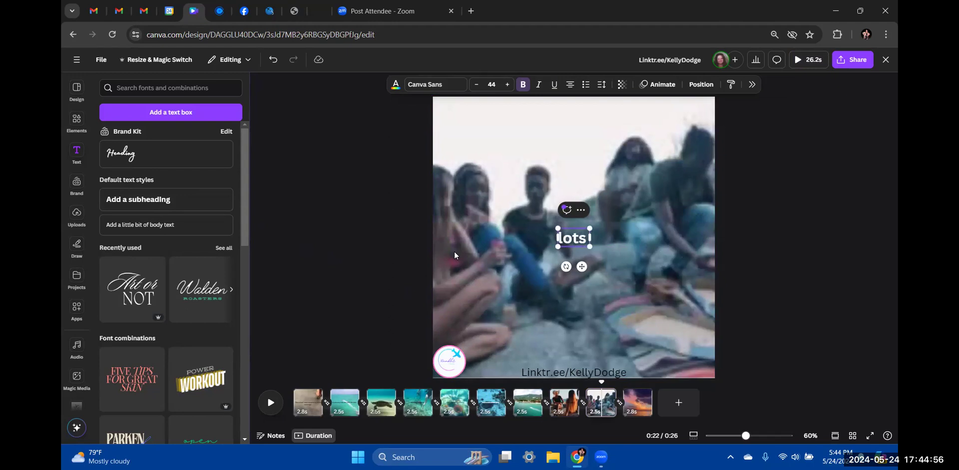
type(" of laughte")
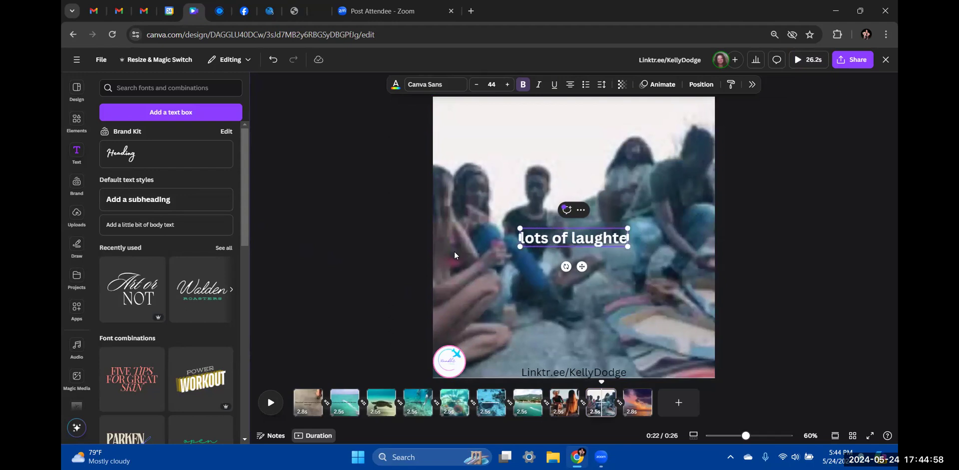
type("r! and")
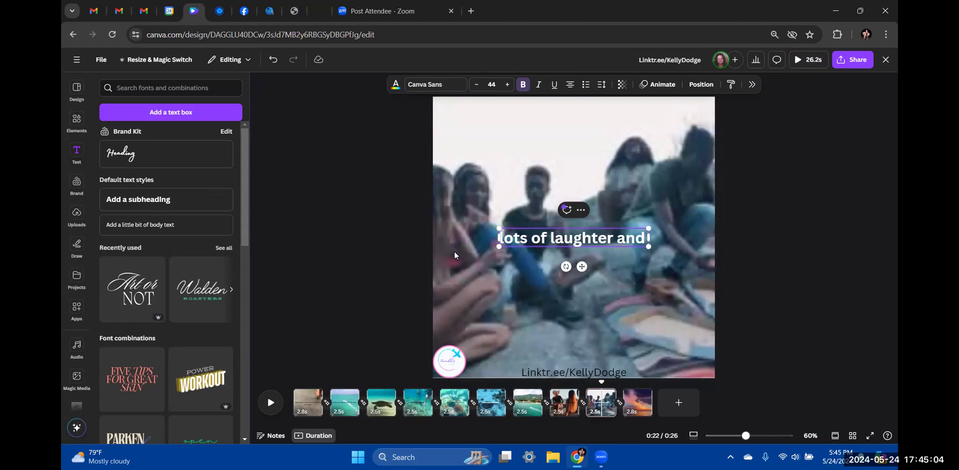
type("sun")
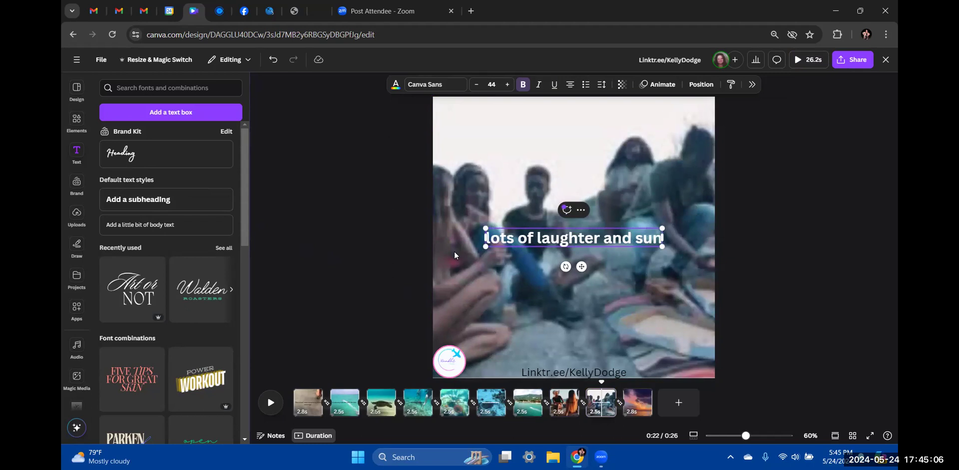
type("..")
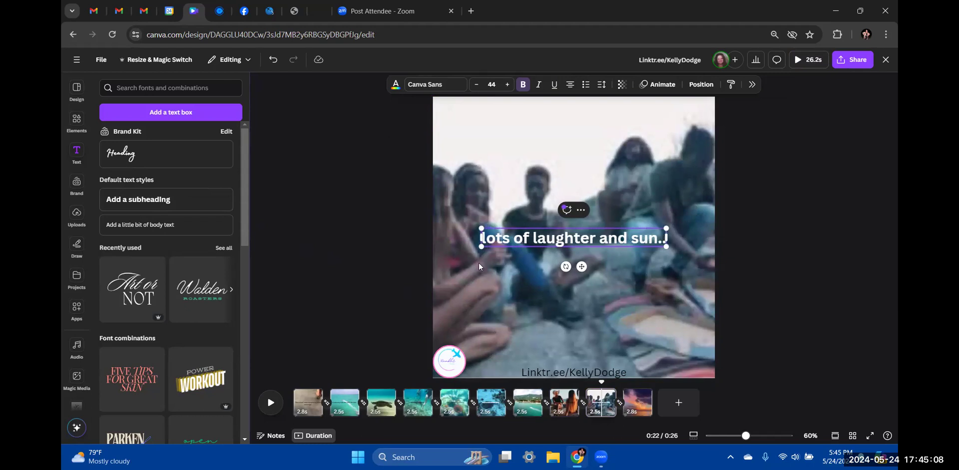
Caption the sunset clip 'until the day is done...' and play the video from the start
left_click(637, 402)
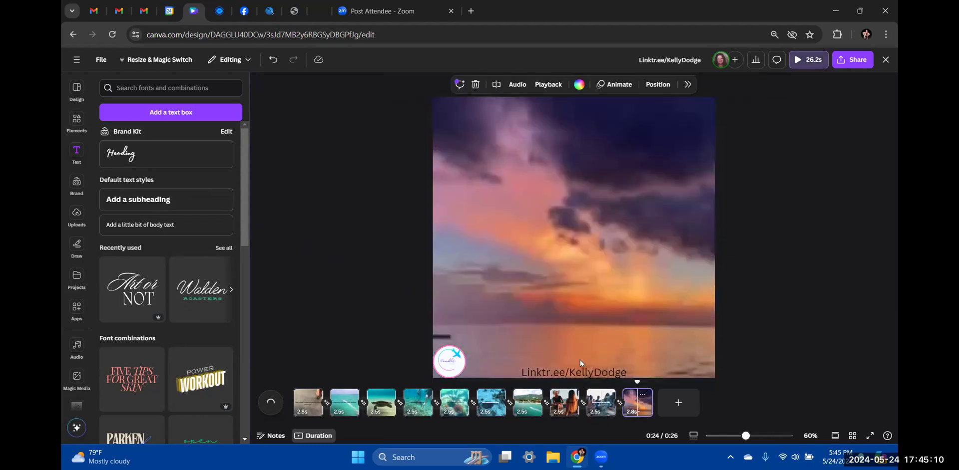
left_click(144, 212)
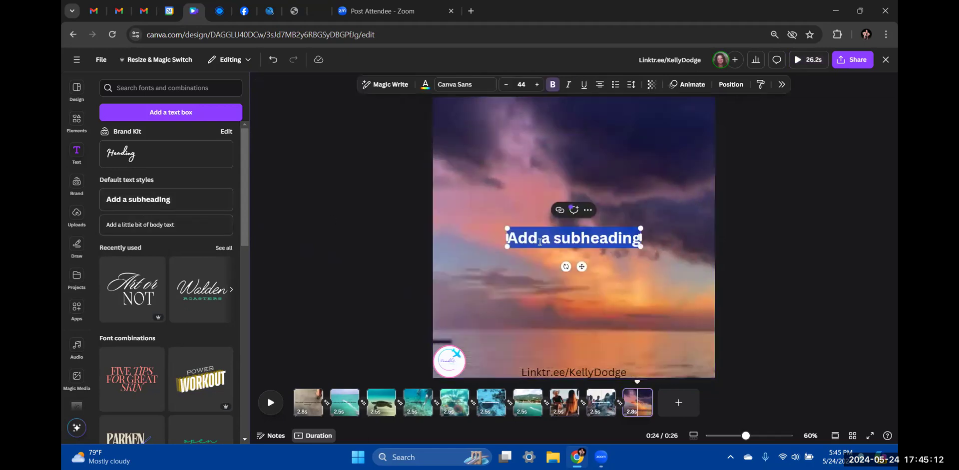
type("until the")
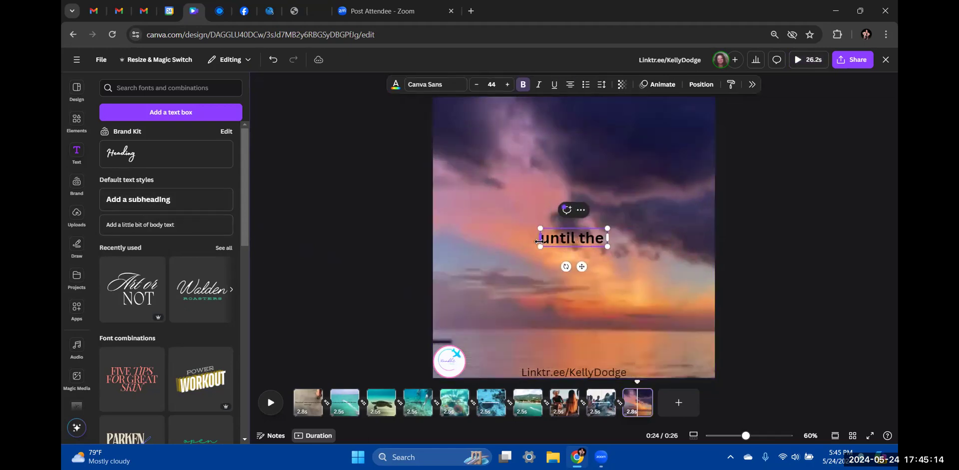
type(" day is done")
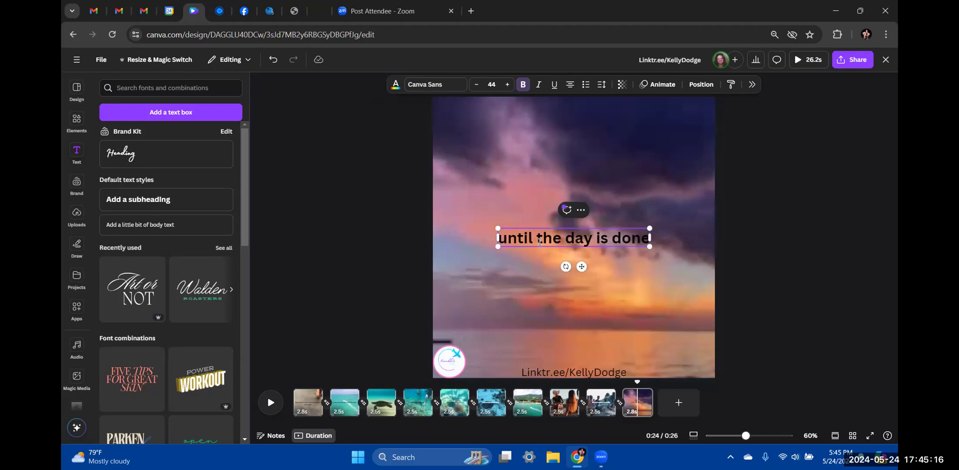
type("...")
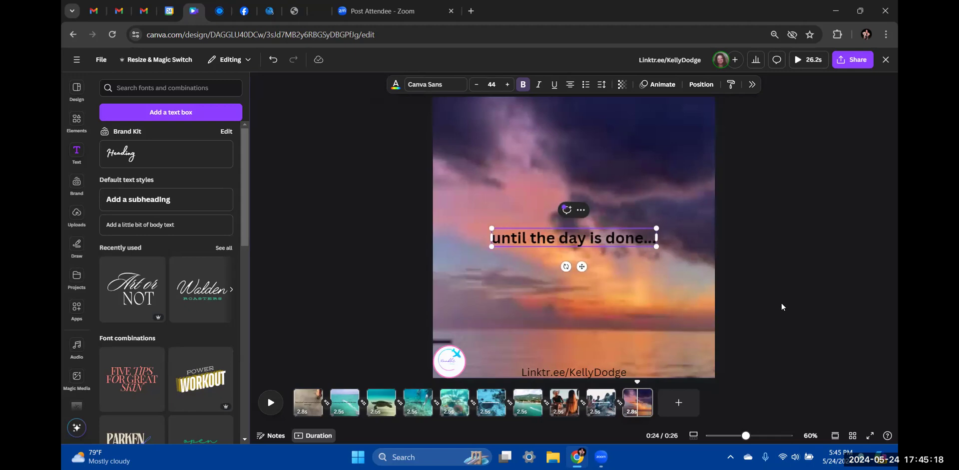
left_click(798, 277)
left_click(292, 395)
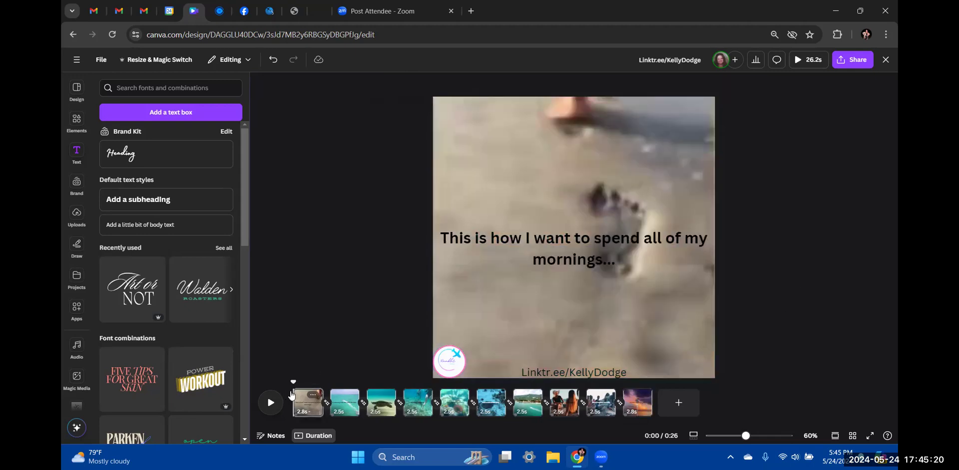
left_click(271, 404)
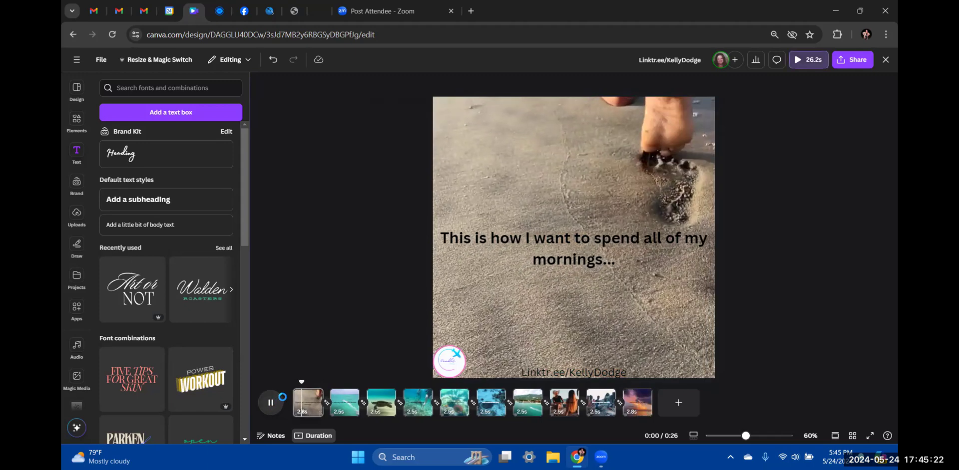
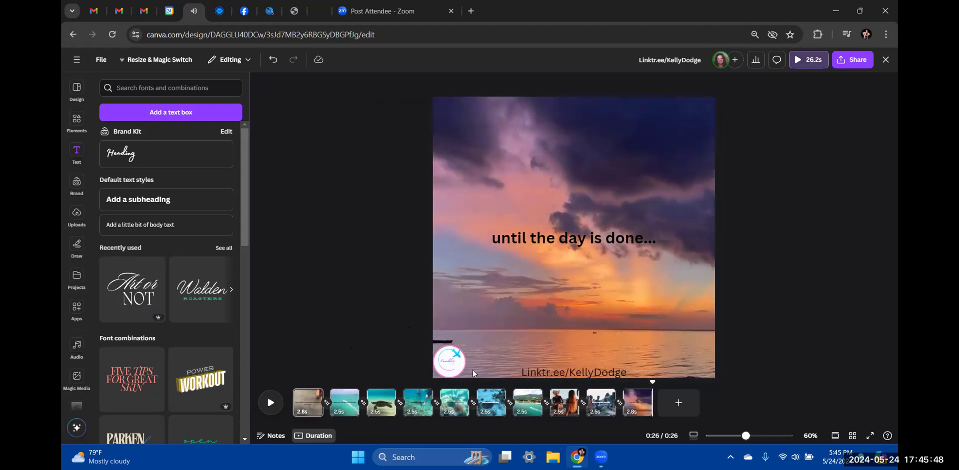
Open Canva's Audio library from the left sidebar
scroll(78, 352, "down", 1)
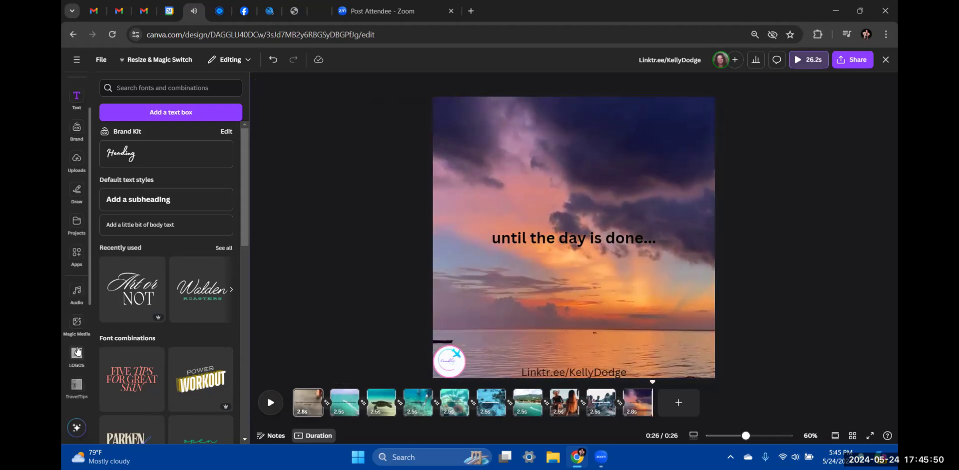
left_click(77, 292)
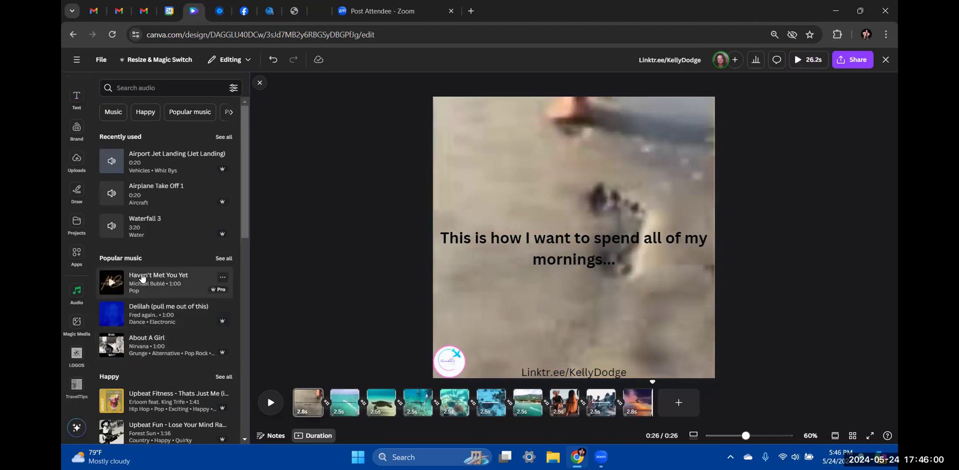
scroll(142, 277, "down", 1)
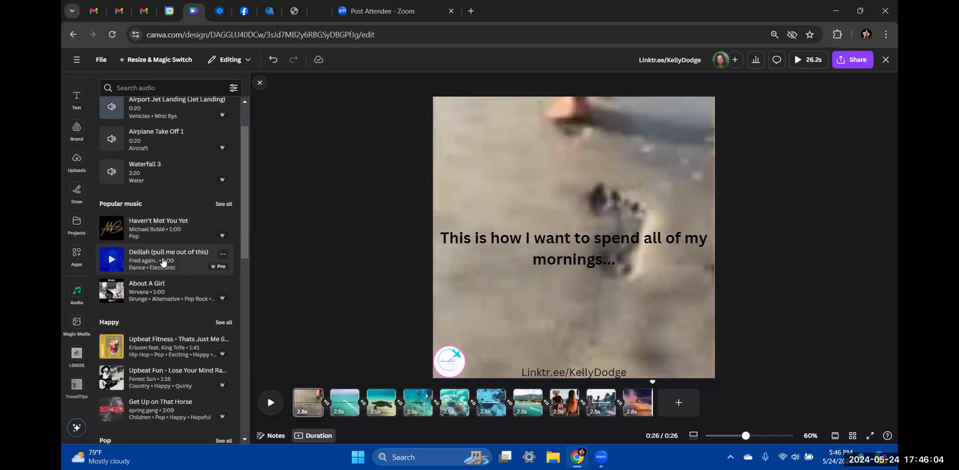
scroll(163, 262, "down", 3)
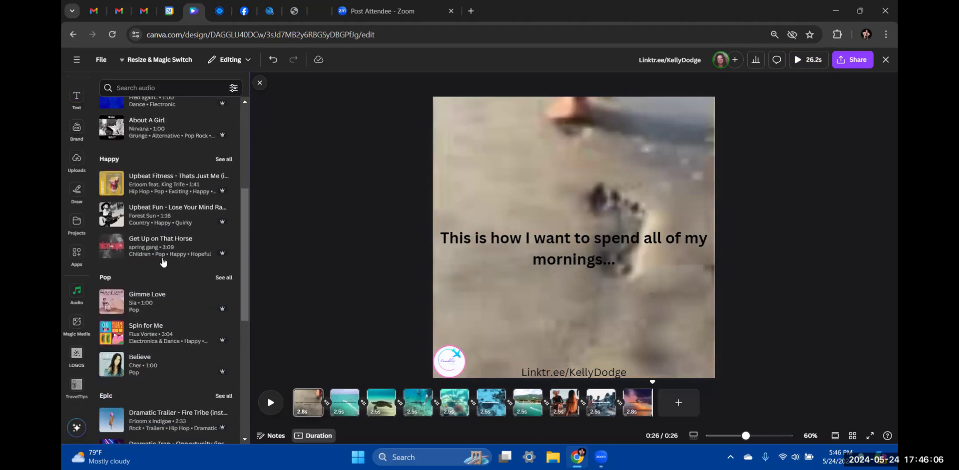
scroll(163, 262, "down", 2)
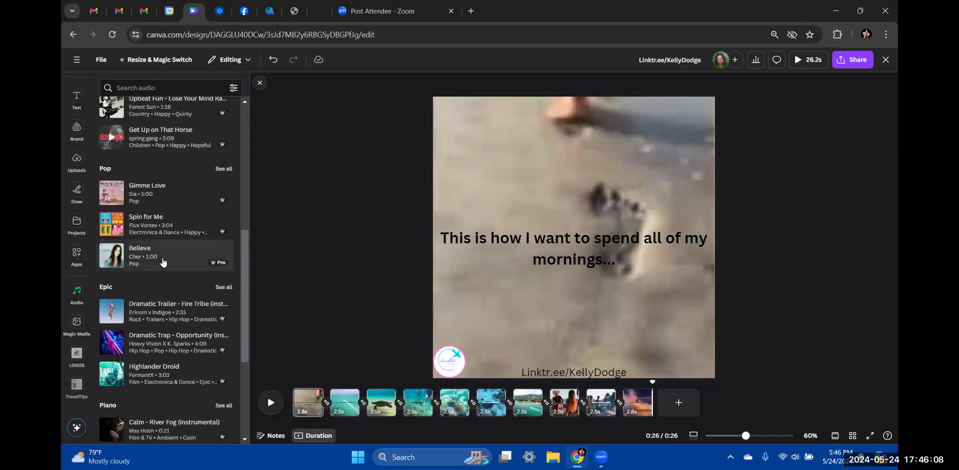
scroll(163, 262, "down", 2)
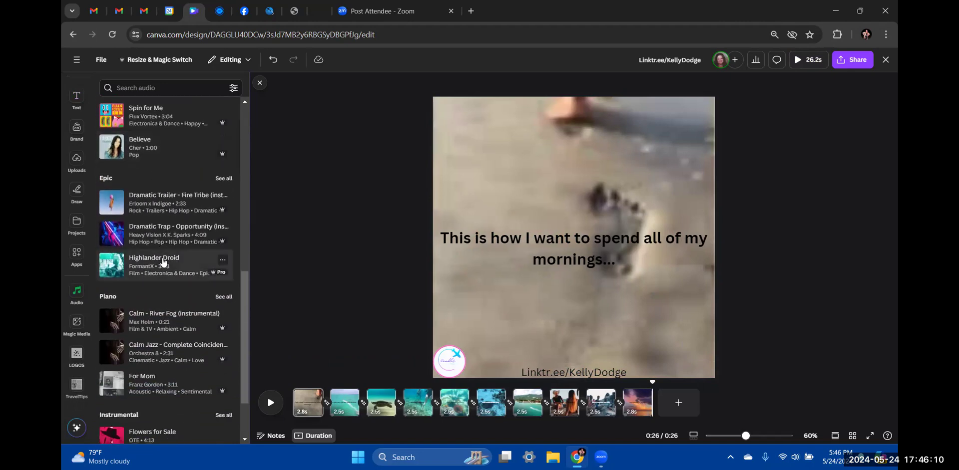
scroll(163, 262, "down", 1)
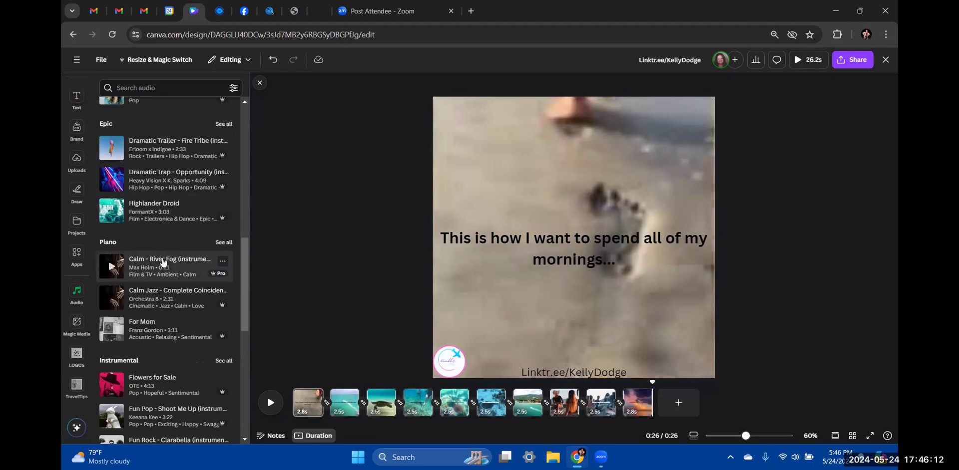
scroll(163, 262, "down", 6)
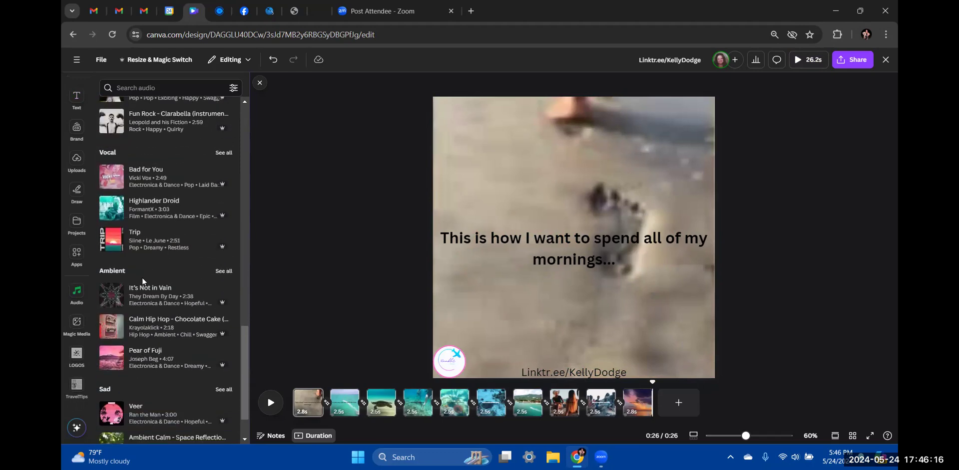
scroll(142, 280, "up", 15)
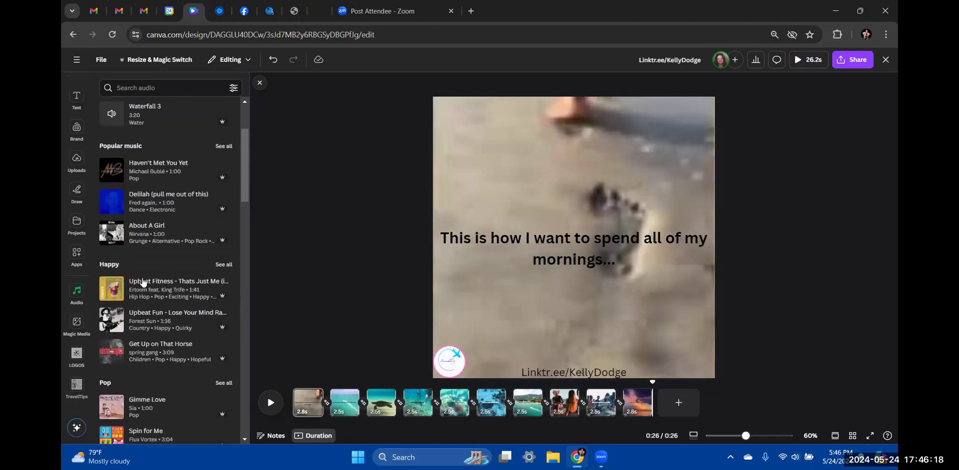
scroll(142, 282, "down", 9)
scroll(143, 282, "down", 2)
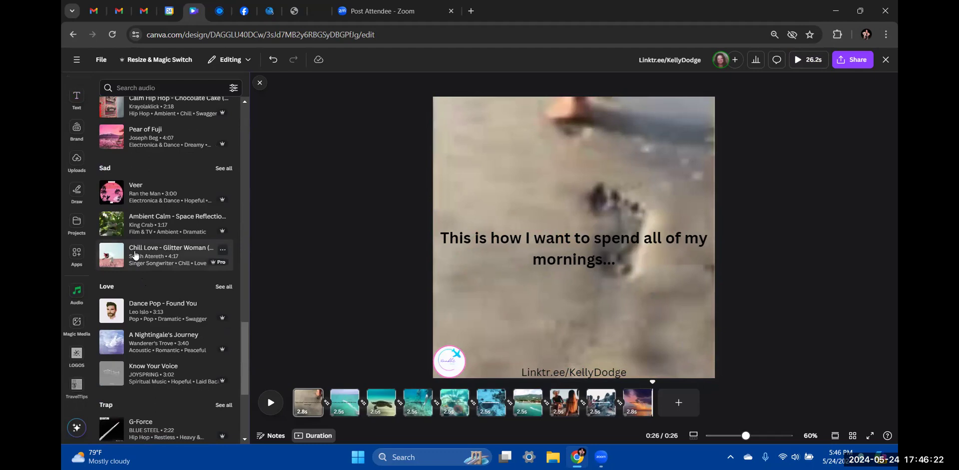
left_click(143, 256)
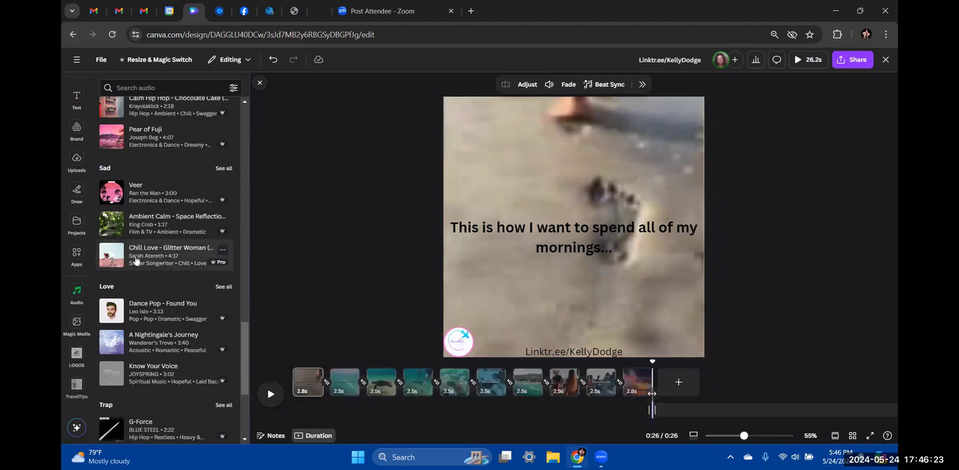
left_click(108, 262)
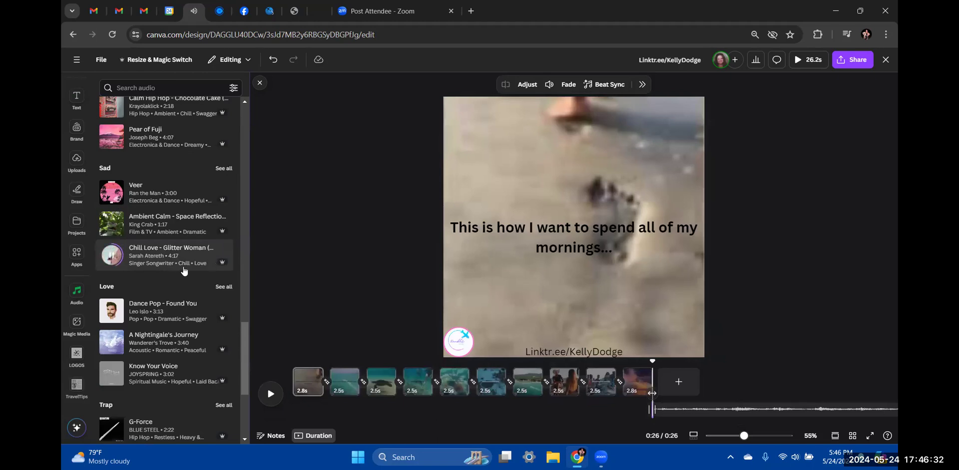
left_click(272, 61)
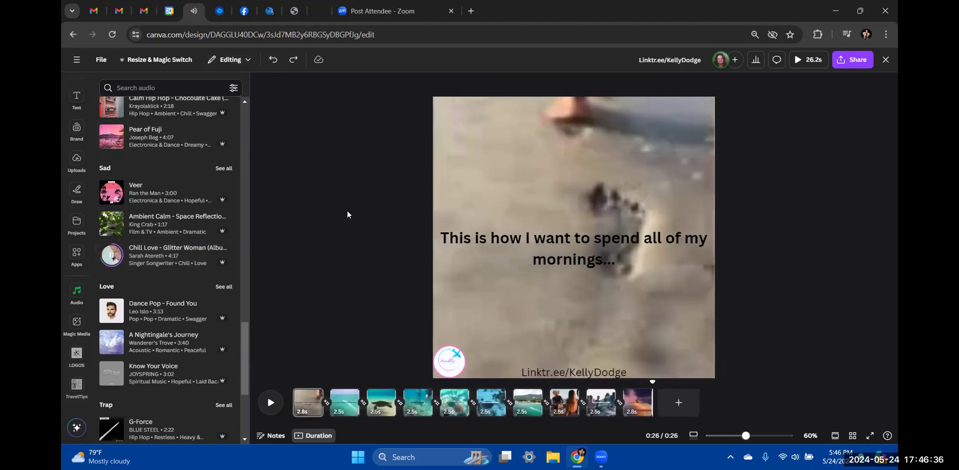
Add the Ambient 'Calm Hip Hop' track as background music and play the video
scroll(366, 249, "down", 1)
scroll(367, 254, "up", 1)
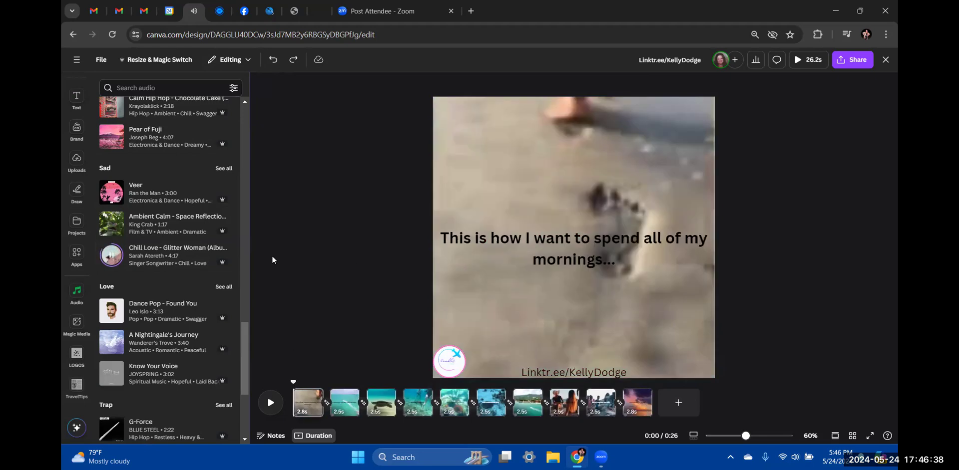
scroll(142, 195, "up", 3)
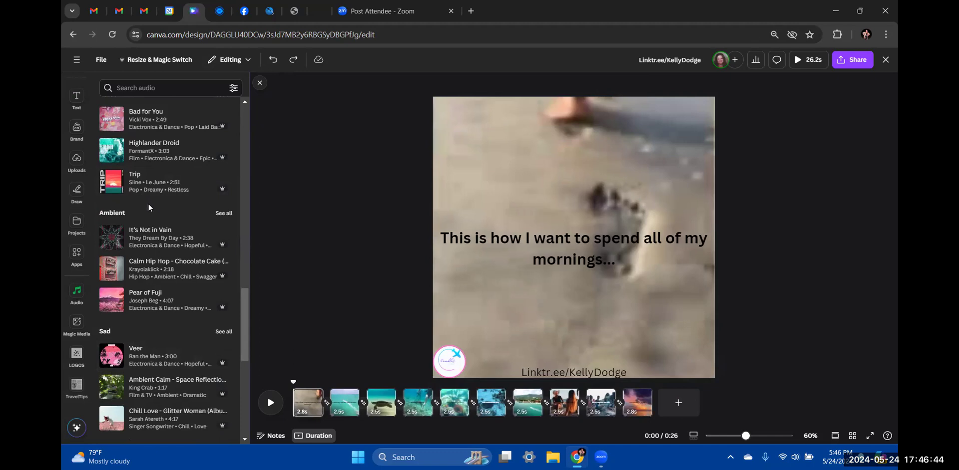
scroll(148, 203, "up", 1)
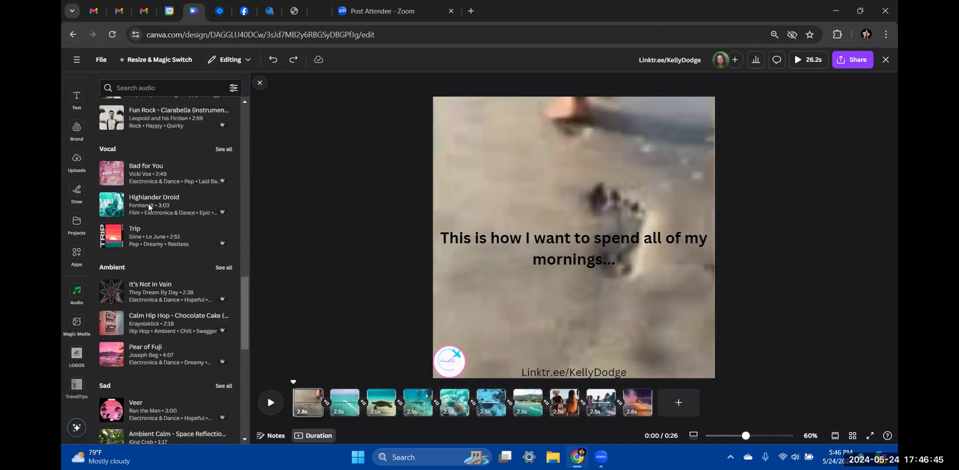
left_click(144, 331)
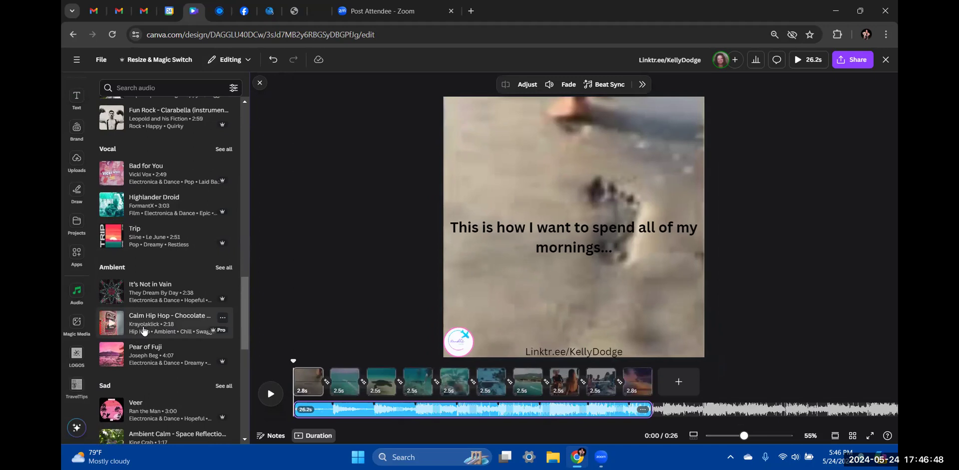
left_click(269, 391)
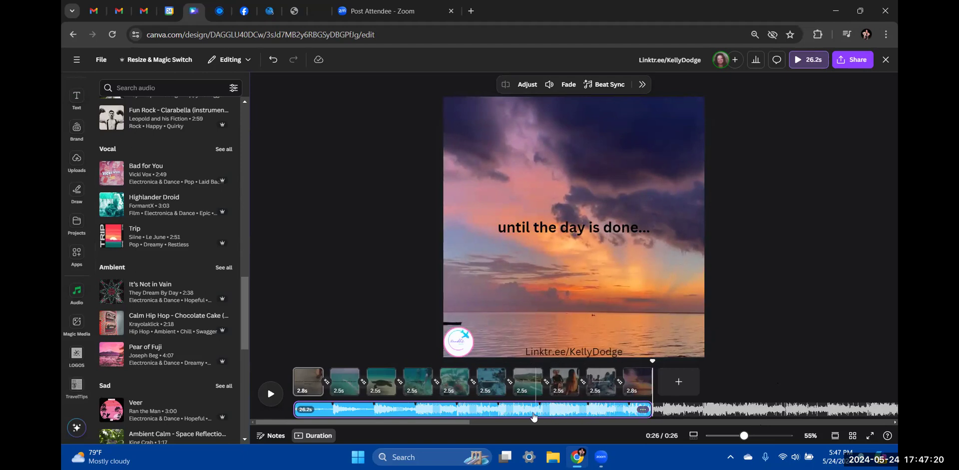
Give the music track a 3.6s fade out with no fade in, then play it back
left_click(644, 410)
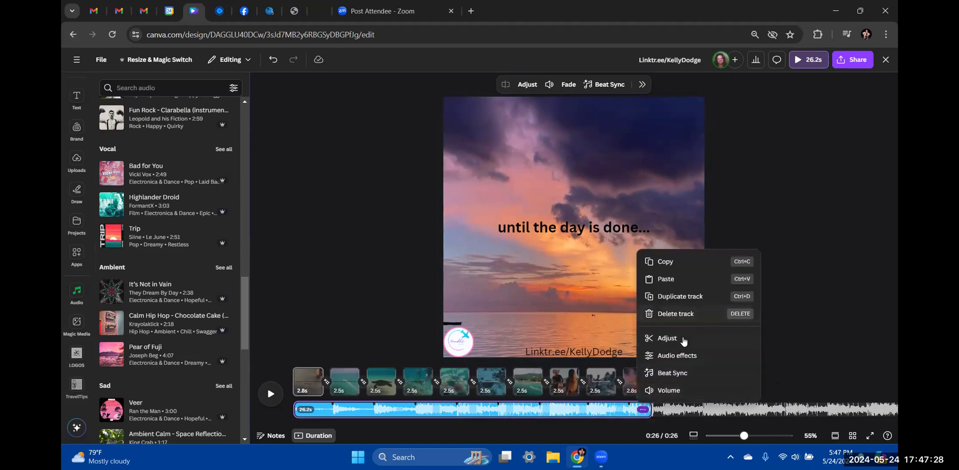
left_click(684, 381)
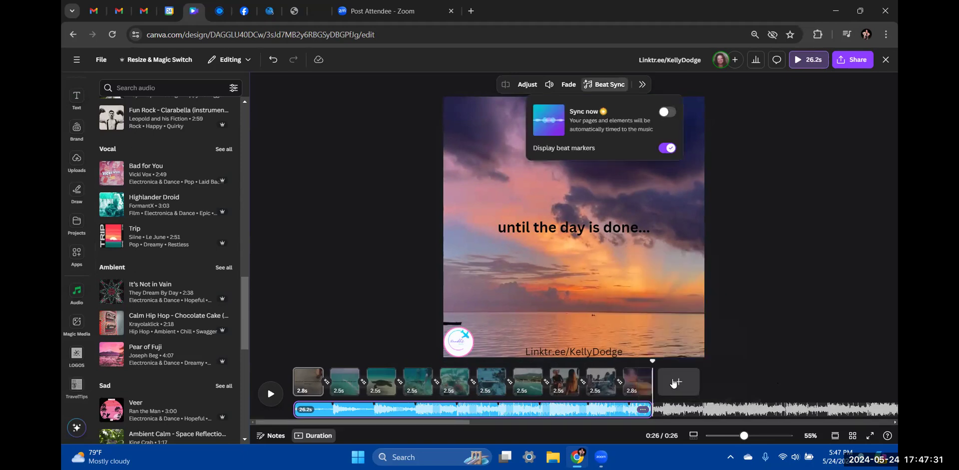
left_click(642, 411)
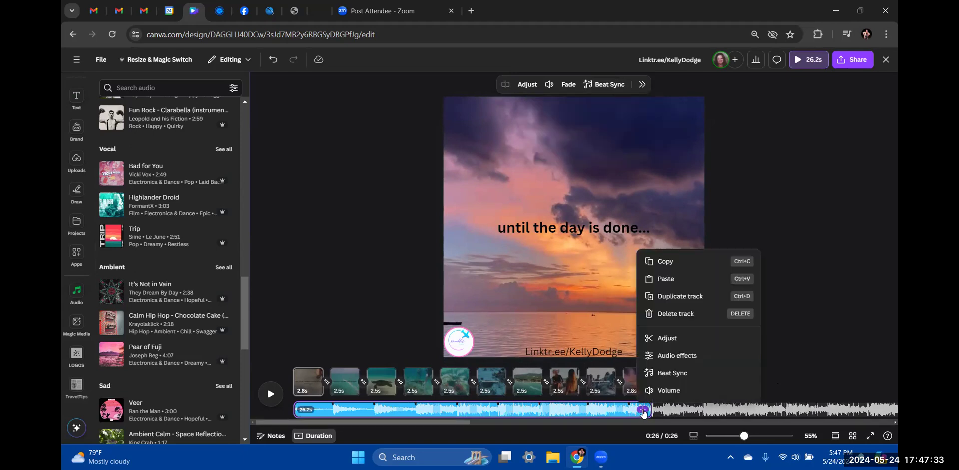
left_click(662, 361)
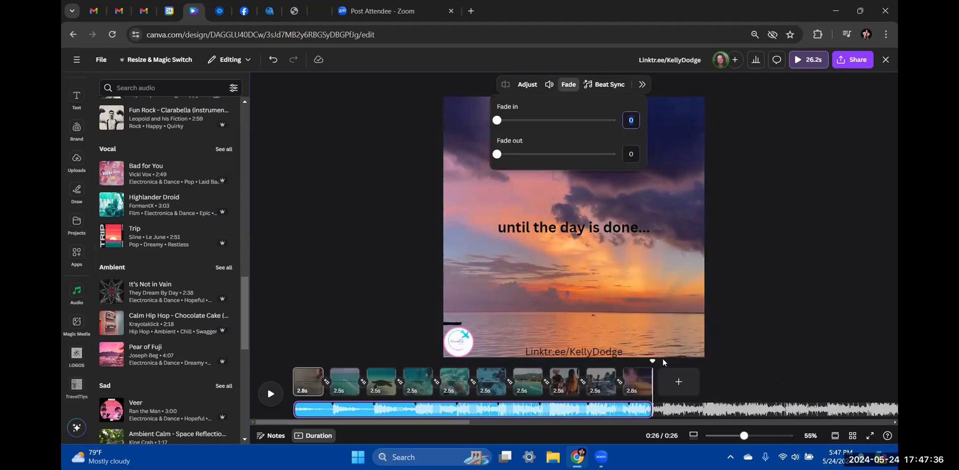
left_click_drag(497, 155, 573, 159)
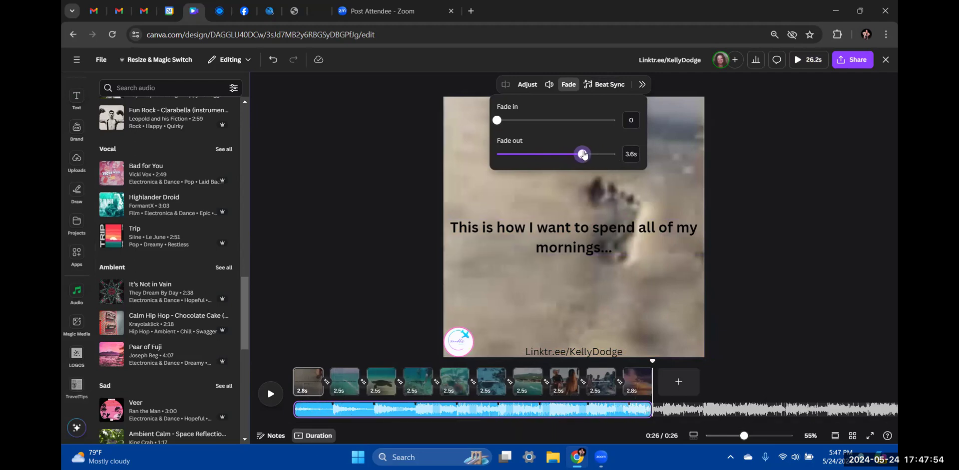
left_click(771, 224)
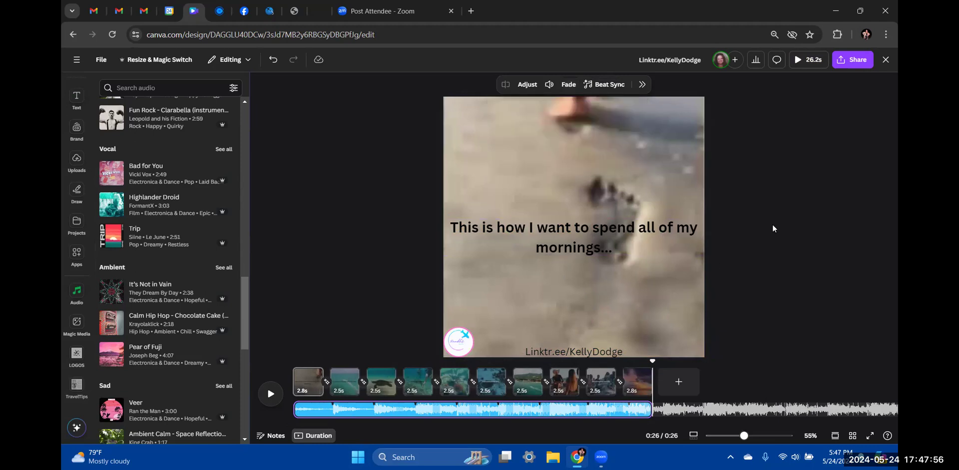
left_click(269, 402)
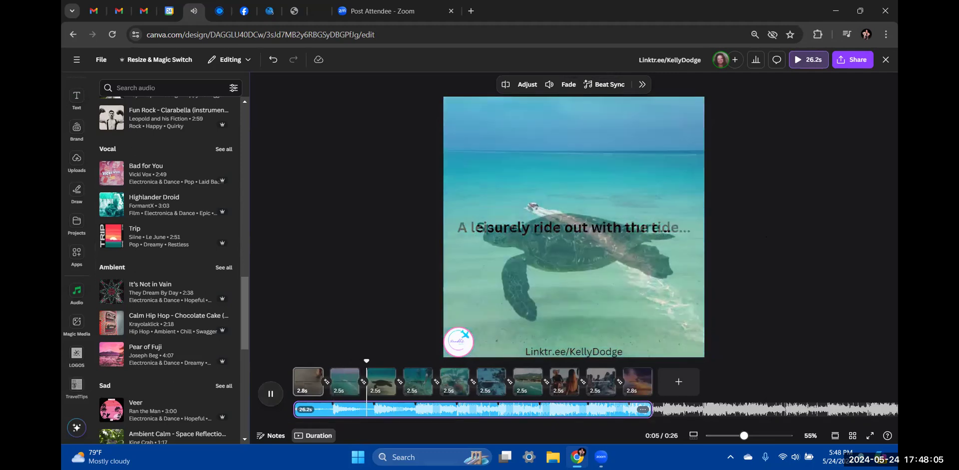
mouse_move(577, 458)
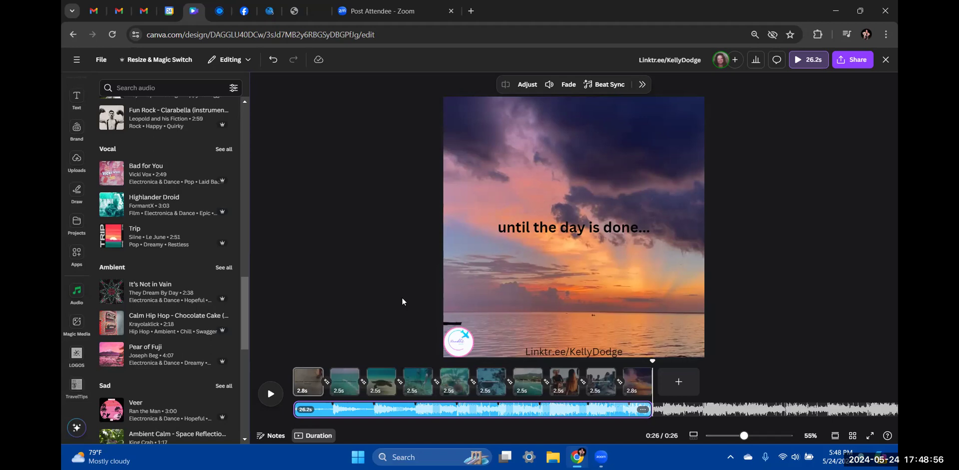
left_click(317, 263)
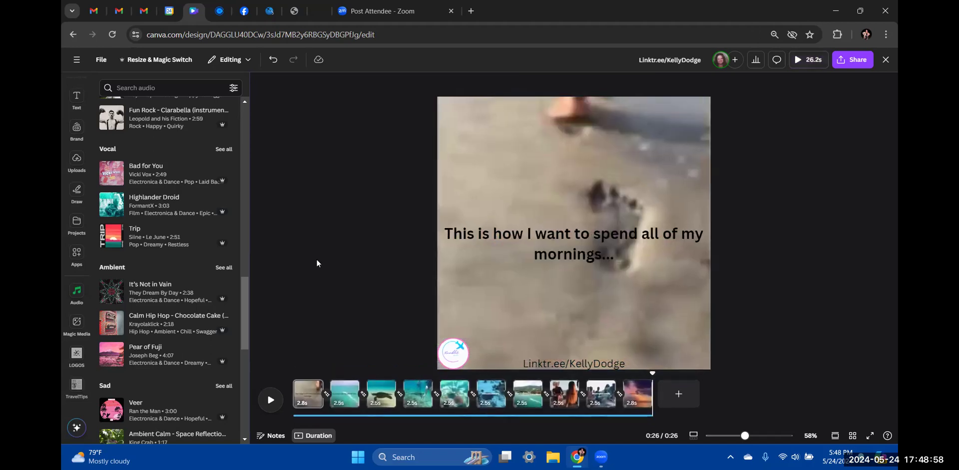
scroll(115, 145, "up", 10)
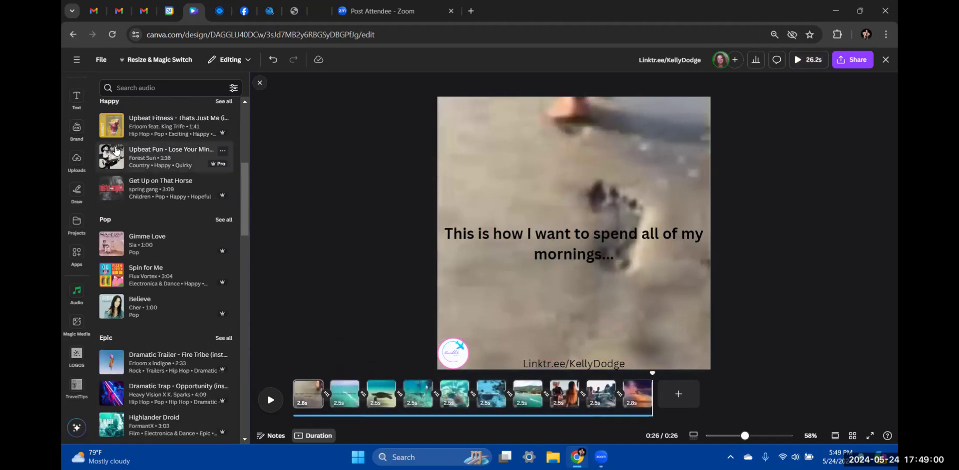